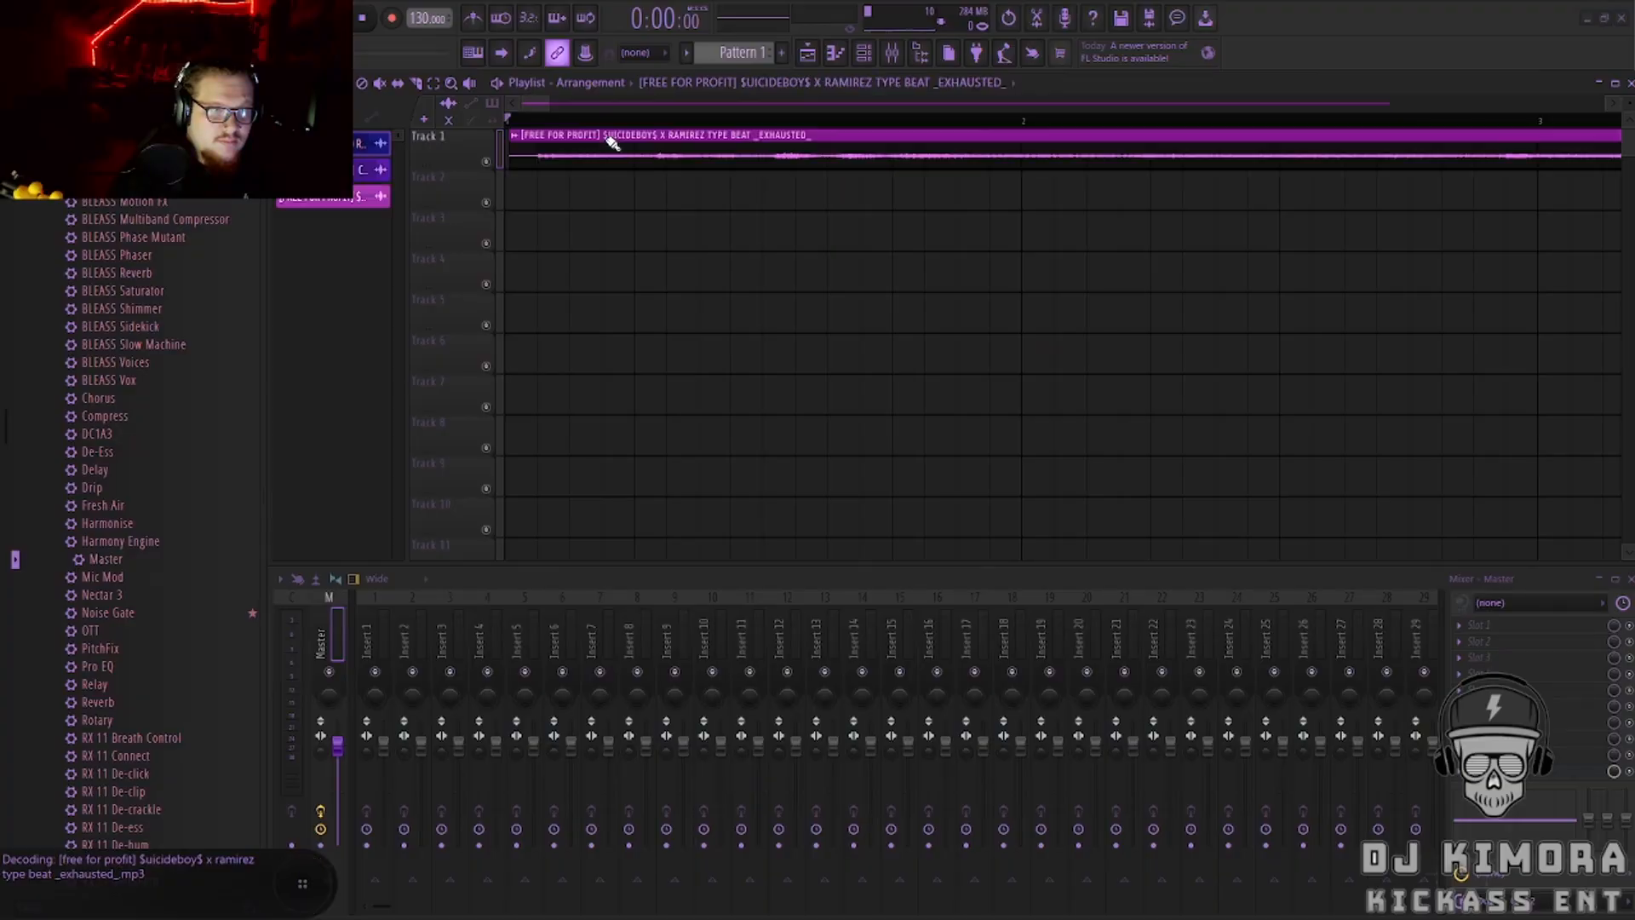
Align the EXHAUSTED beat clip with the start of bar 1 on Track 1 and play it briefly.
left_click_drag(611, 143, 514, 146)
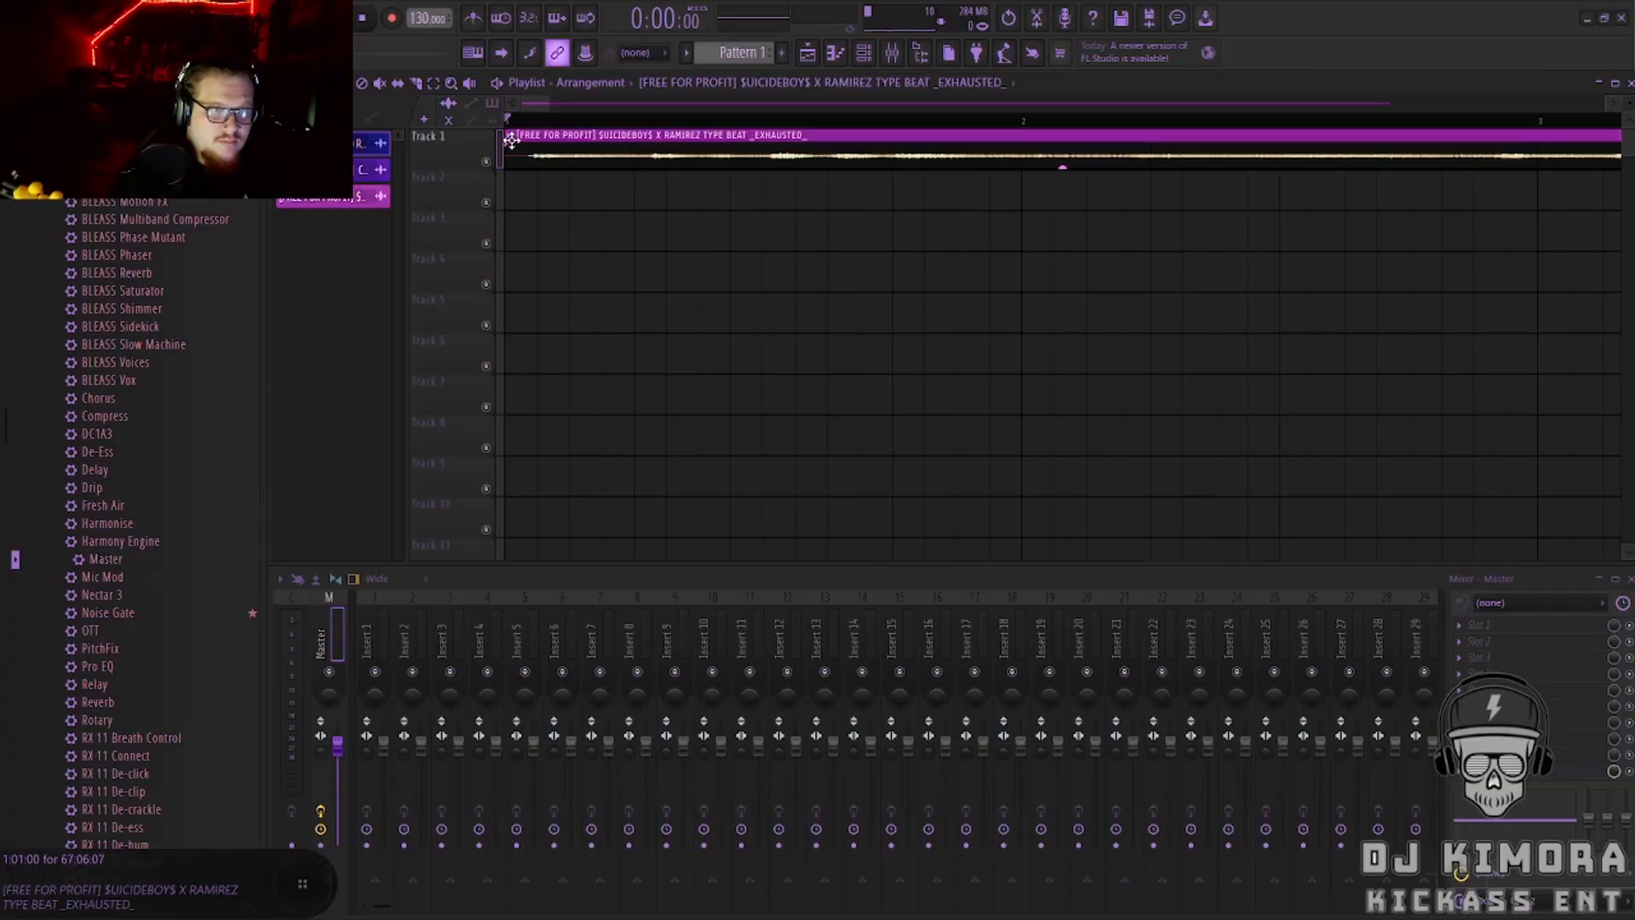
left_click(336, 18)
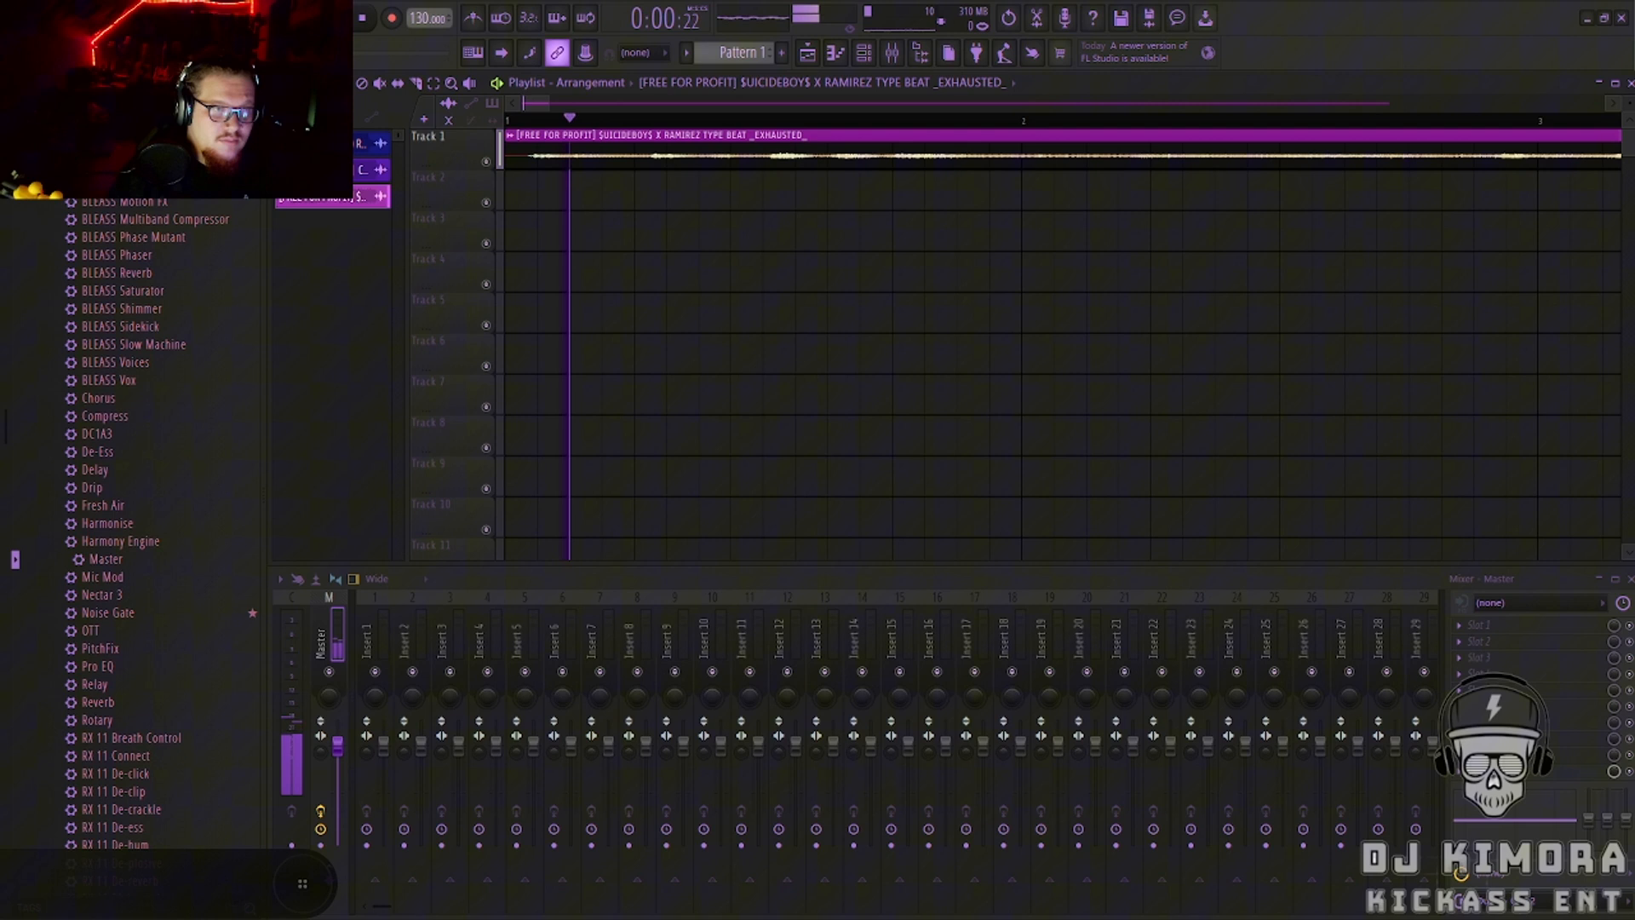
left_click(363, 21)
Delete the two other audio clips from the project picker, keeping only the EXHAUSTED beat.
right_click(364, 188)
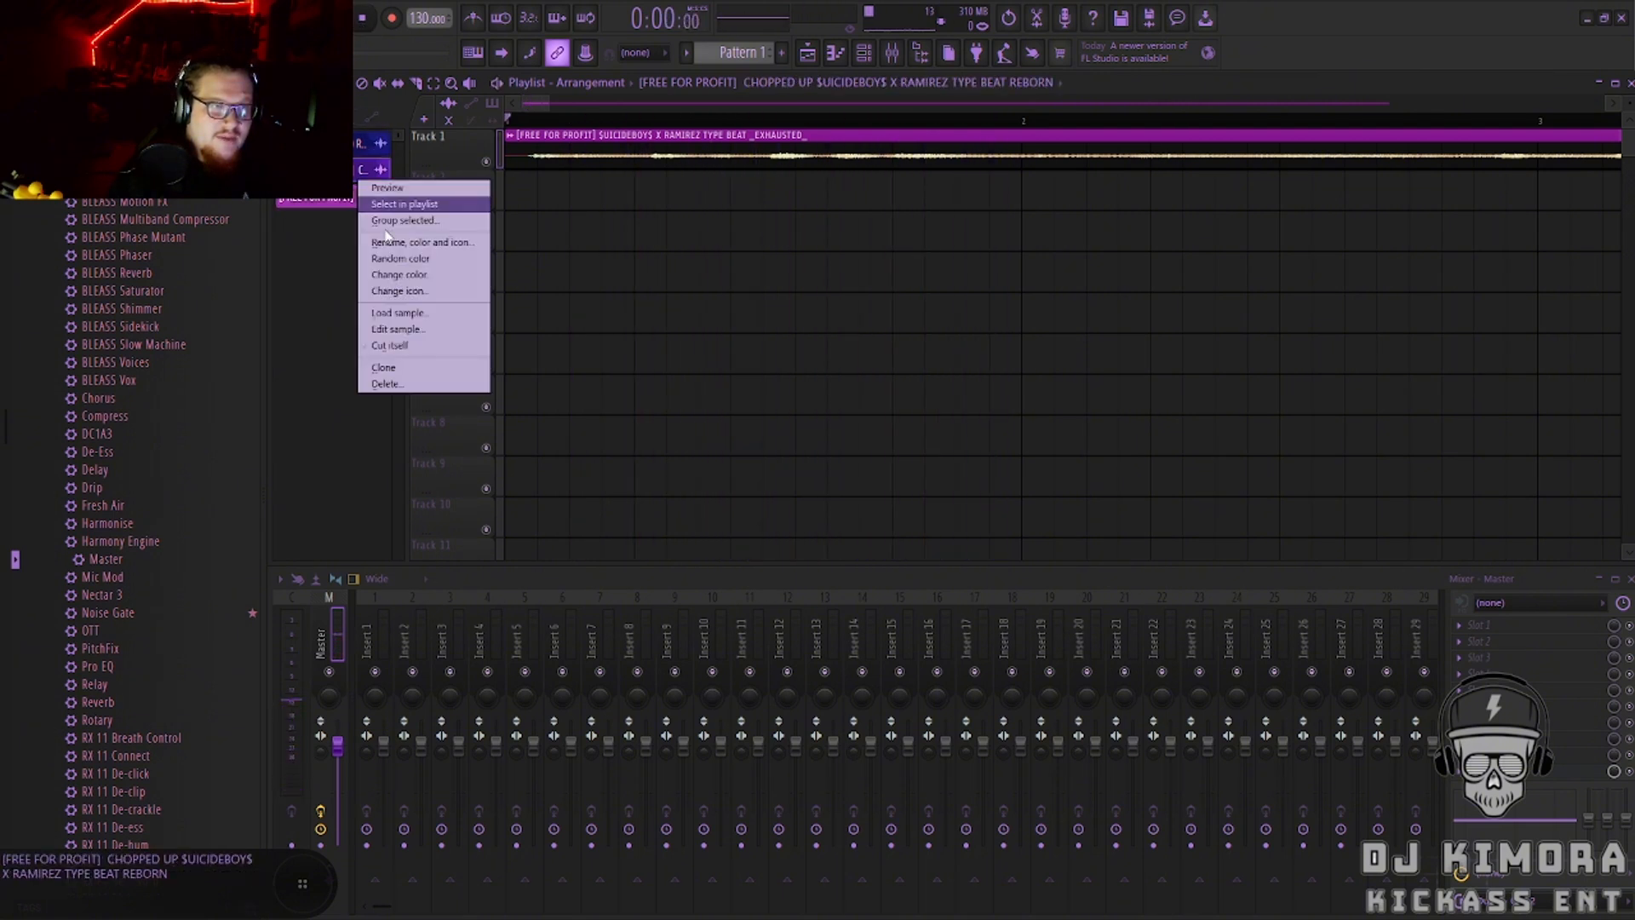
left_click(394, 375)
right_click(368, 168)
left_click(420, 349)
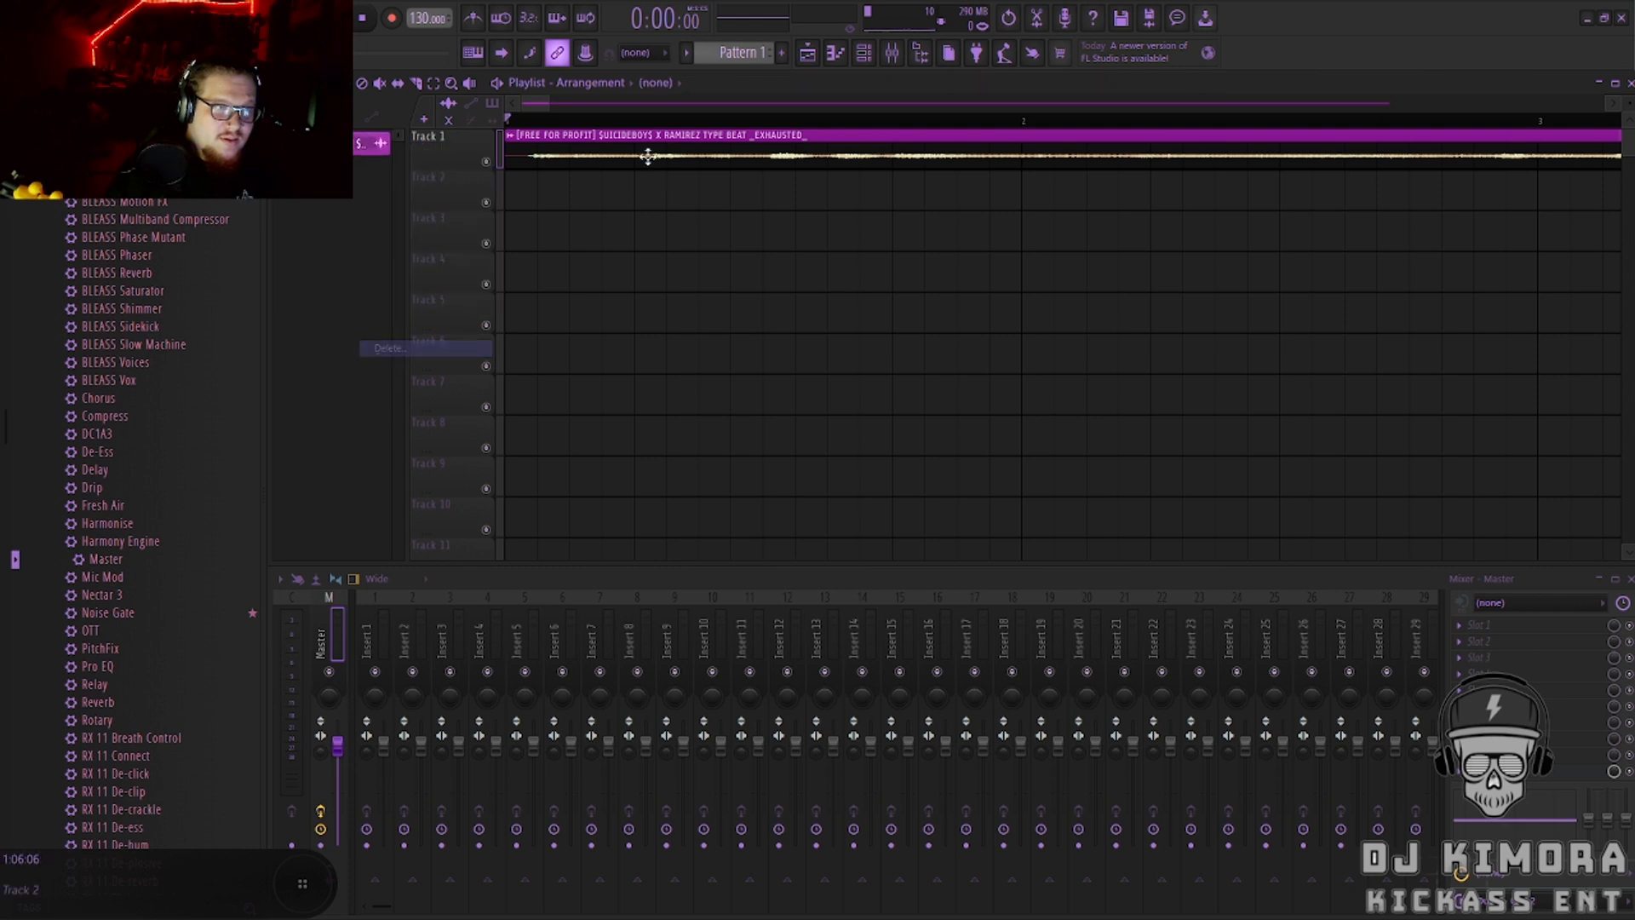
Play the arrangement from the start to audition the beat, and stop playback.
left_click_drag(505, 138, 1393, 190)
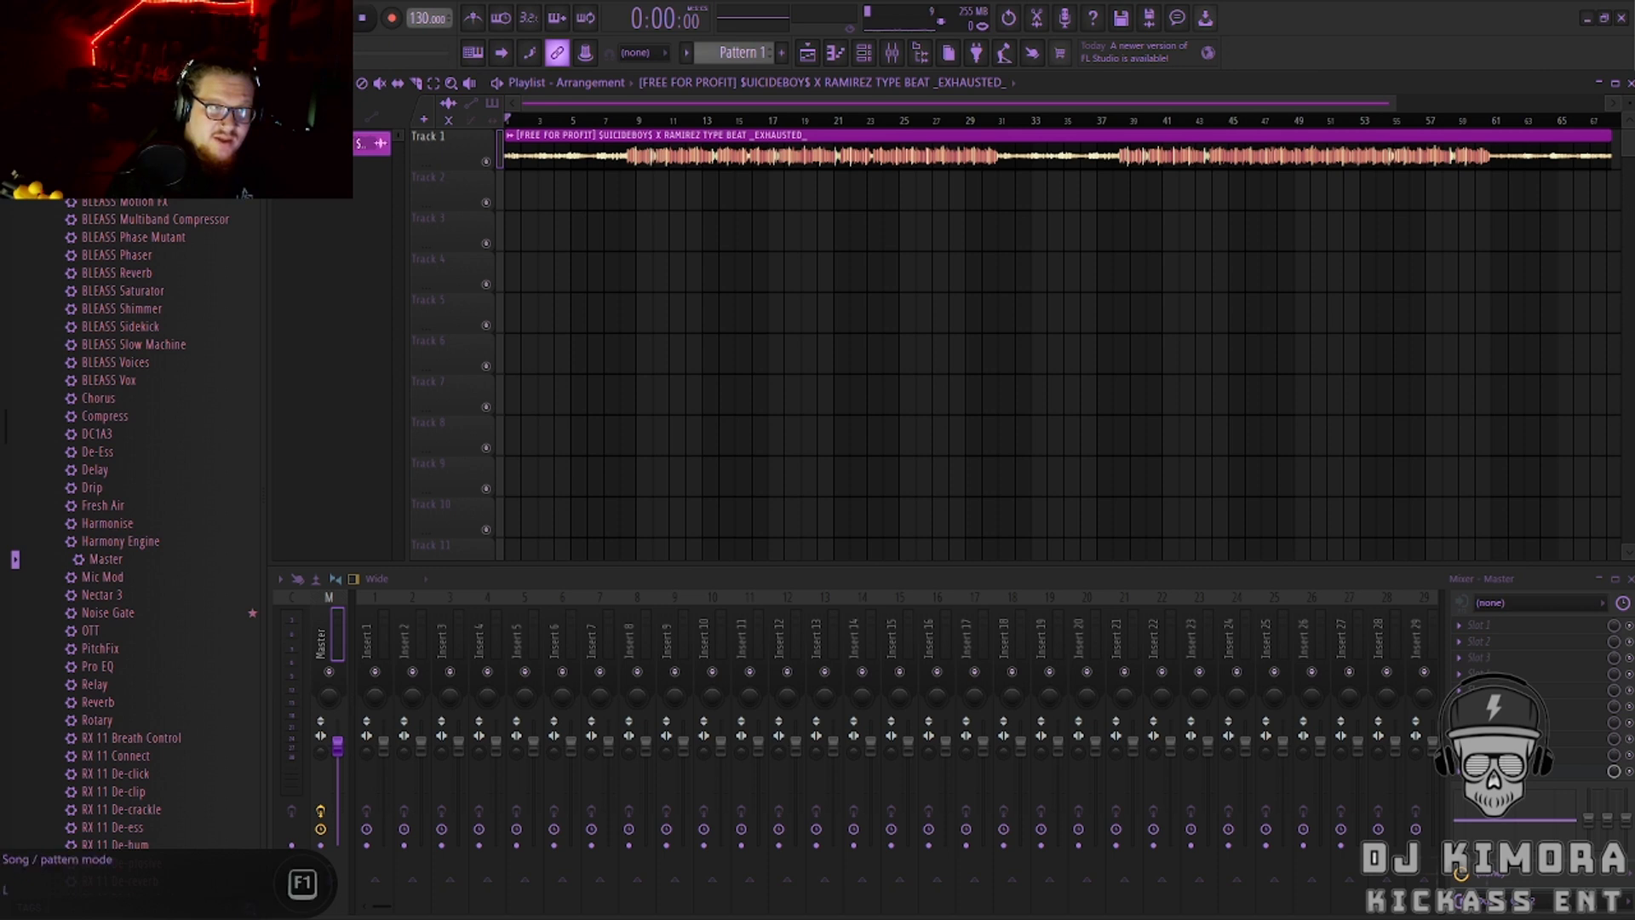
left_click(362, 17)
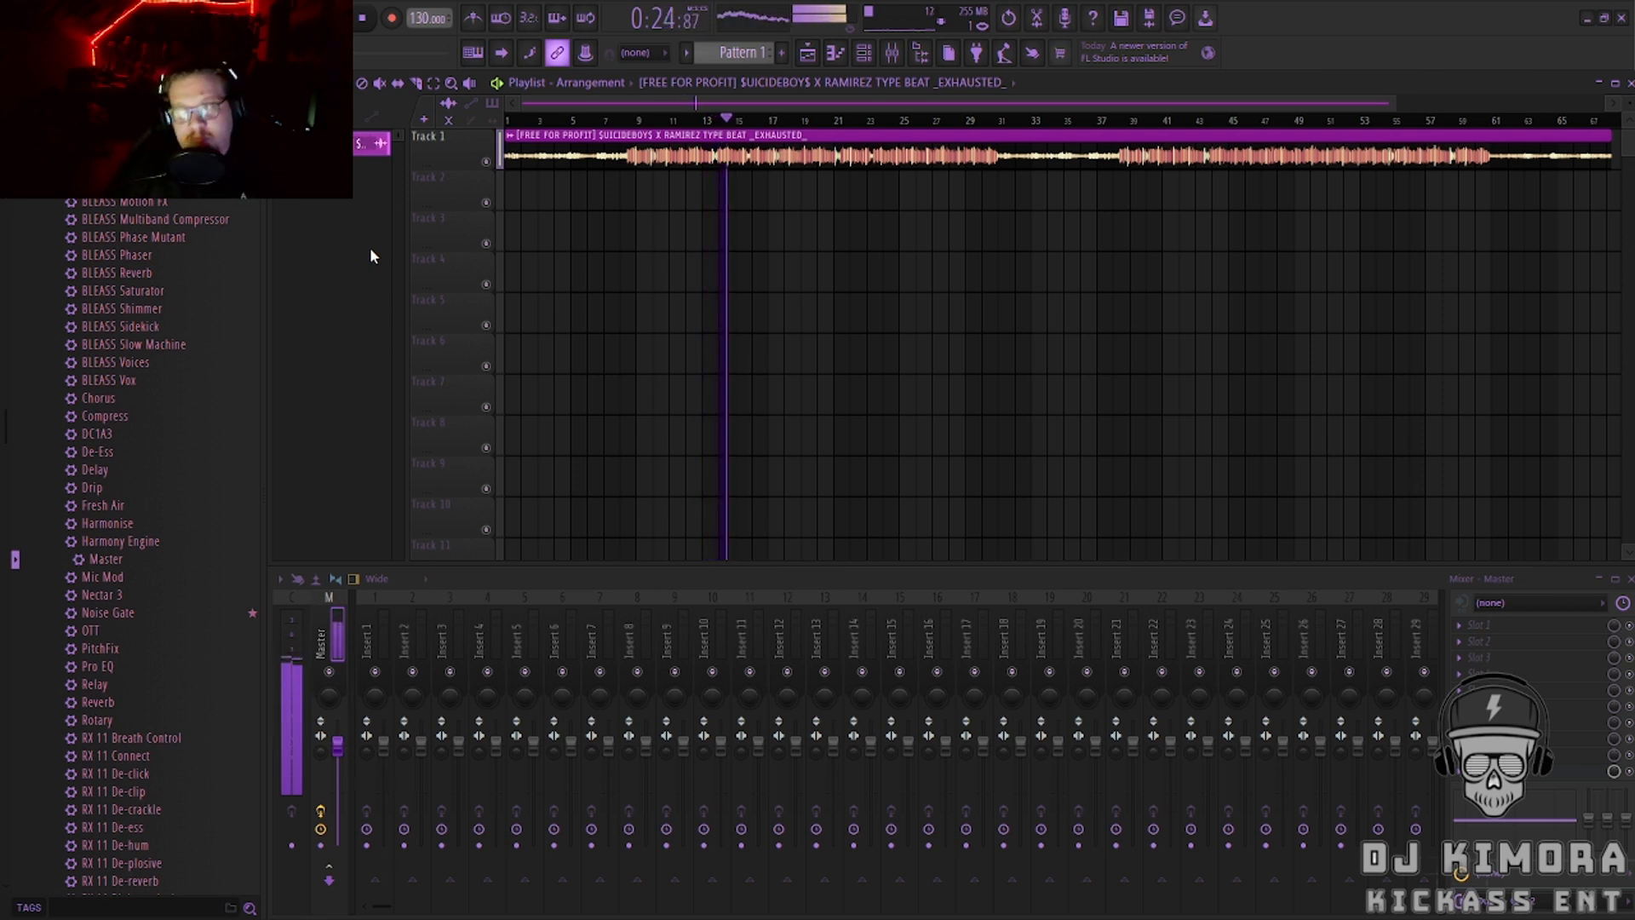
left_click(373, 27)
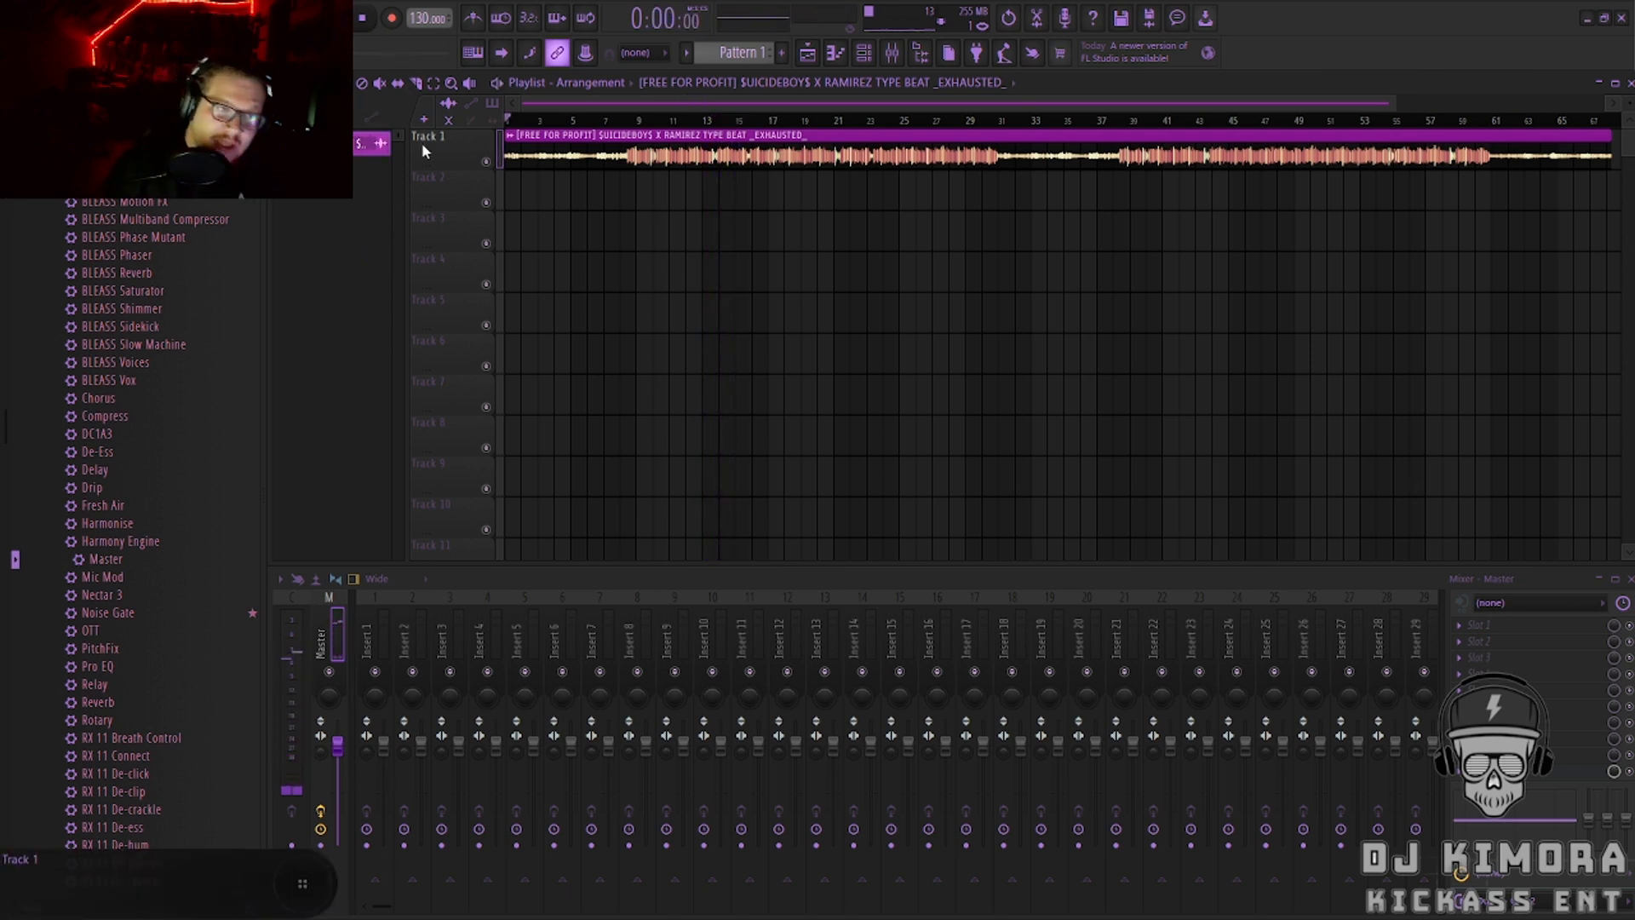
Set Track 1's mode to an audio track linked to mixer Insert 1.
right_click(467, 144)
mouse_move(566, 255)
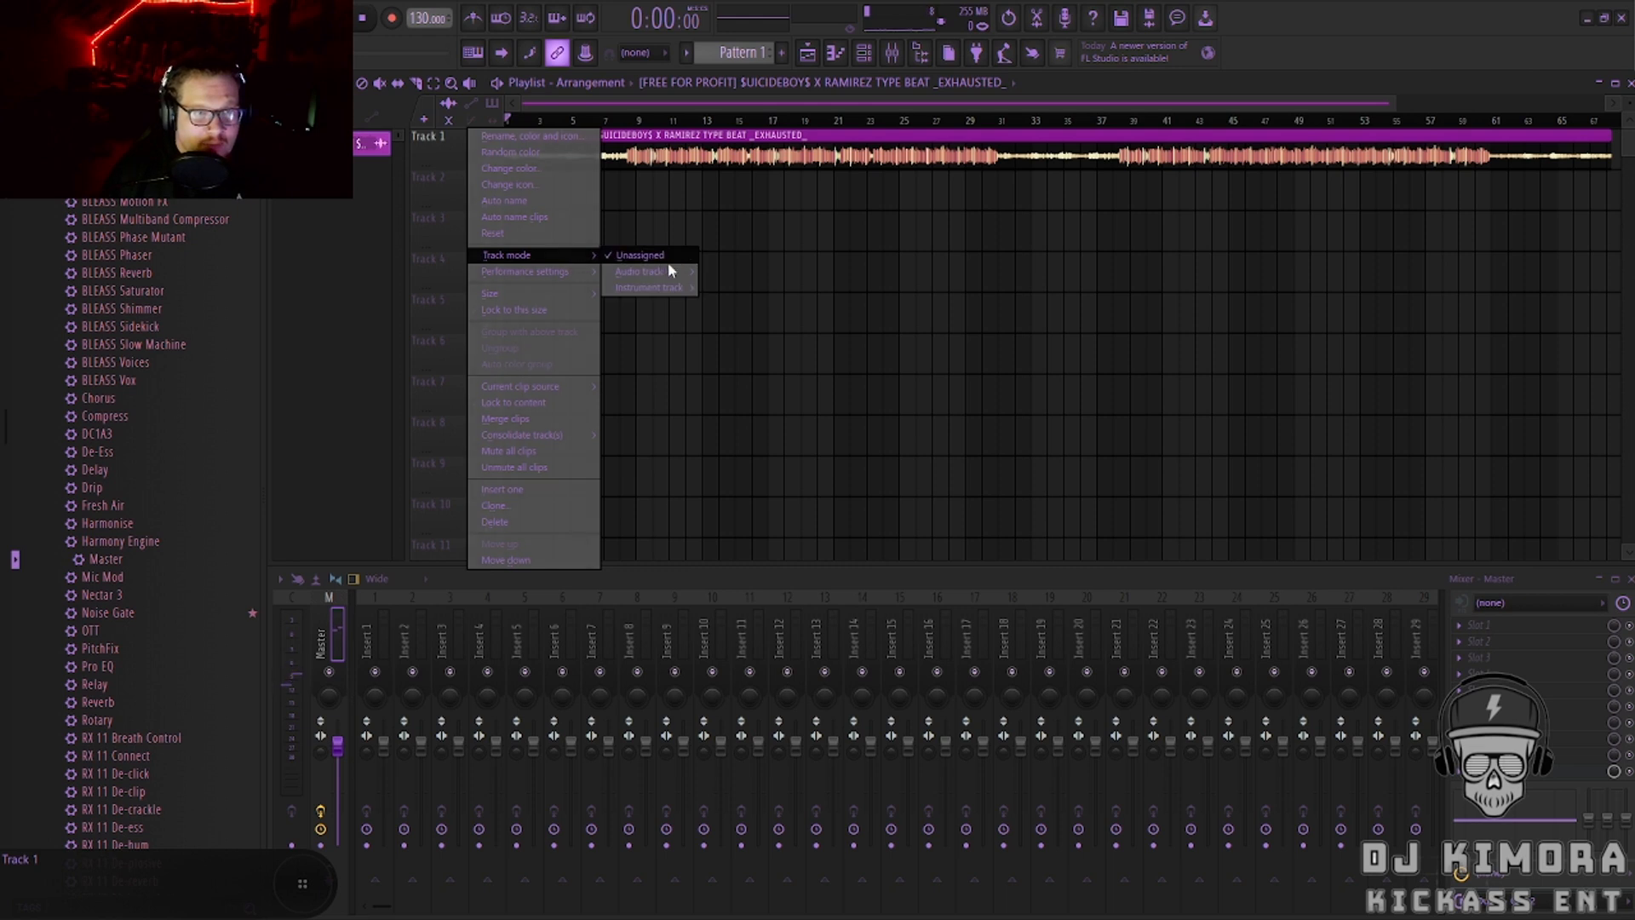
mouse_move(670, 270)
left_click(732, 29)
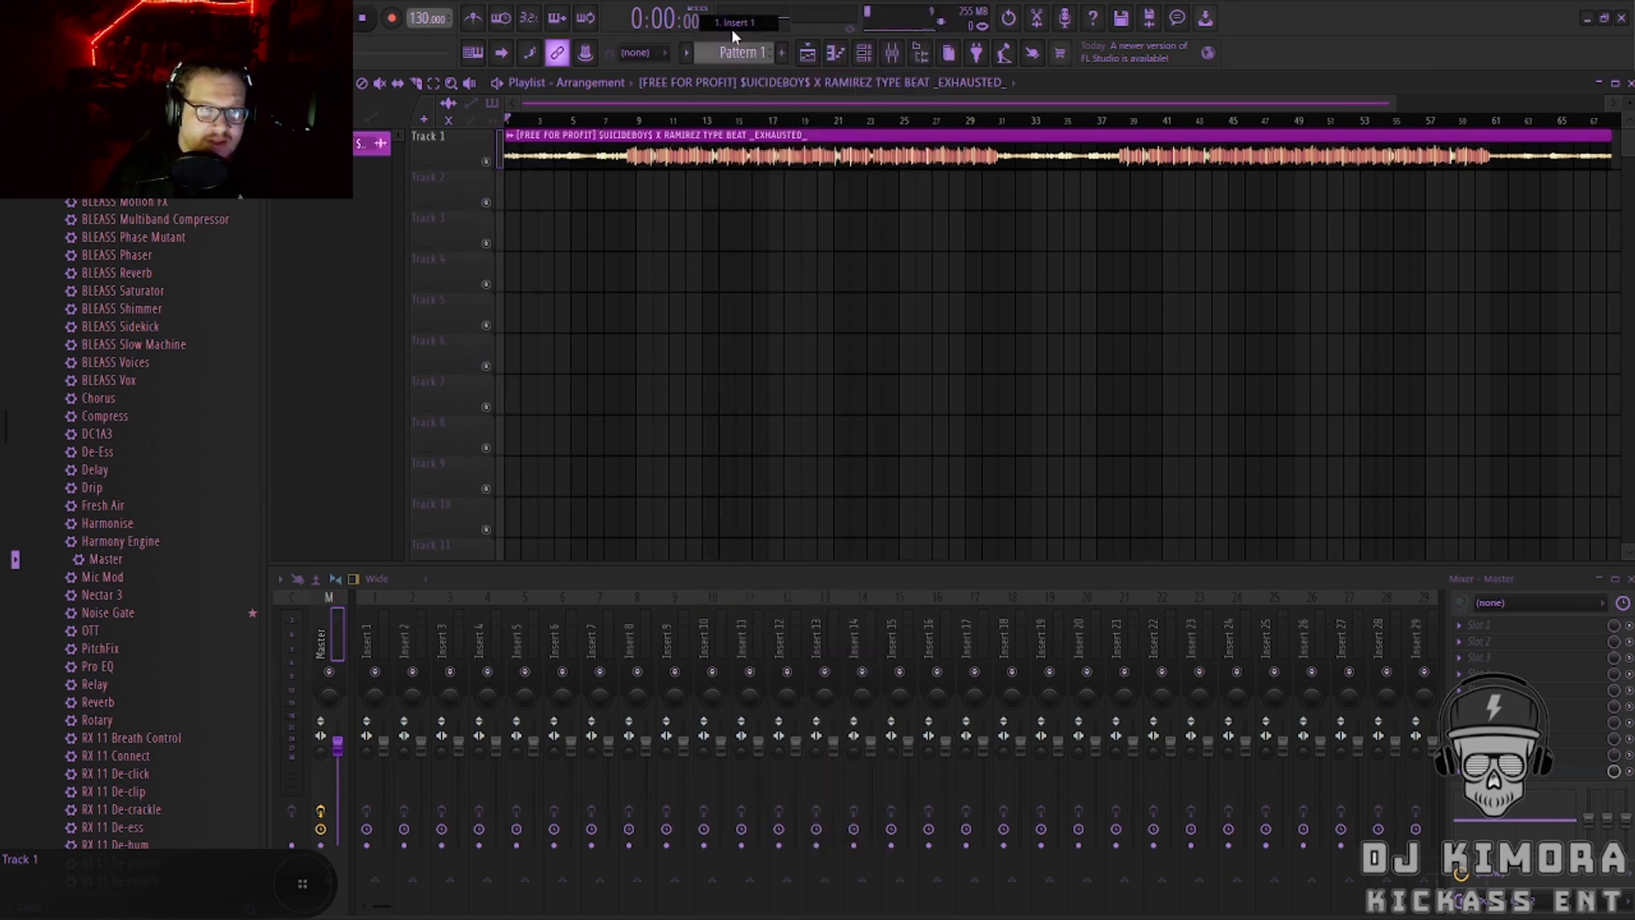
Enlarge the playlist tracks and play the beat briefly to check its signal on mixer Insert 1.
right_click(448, 141)
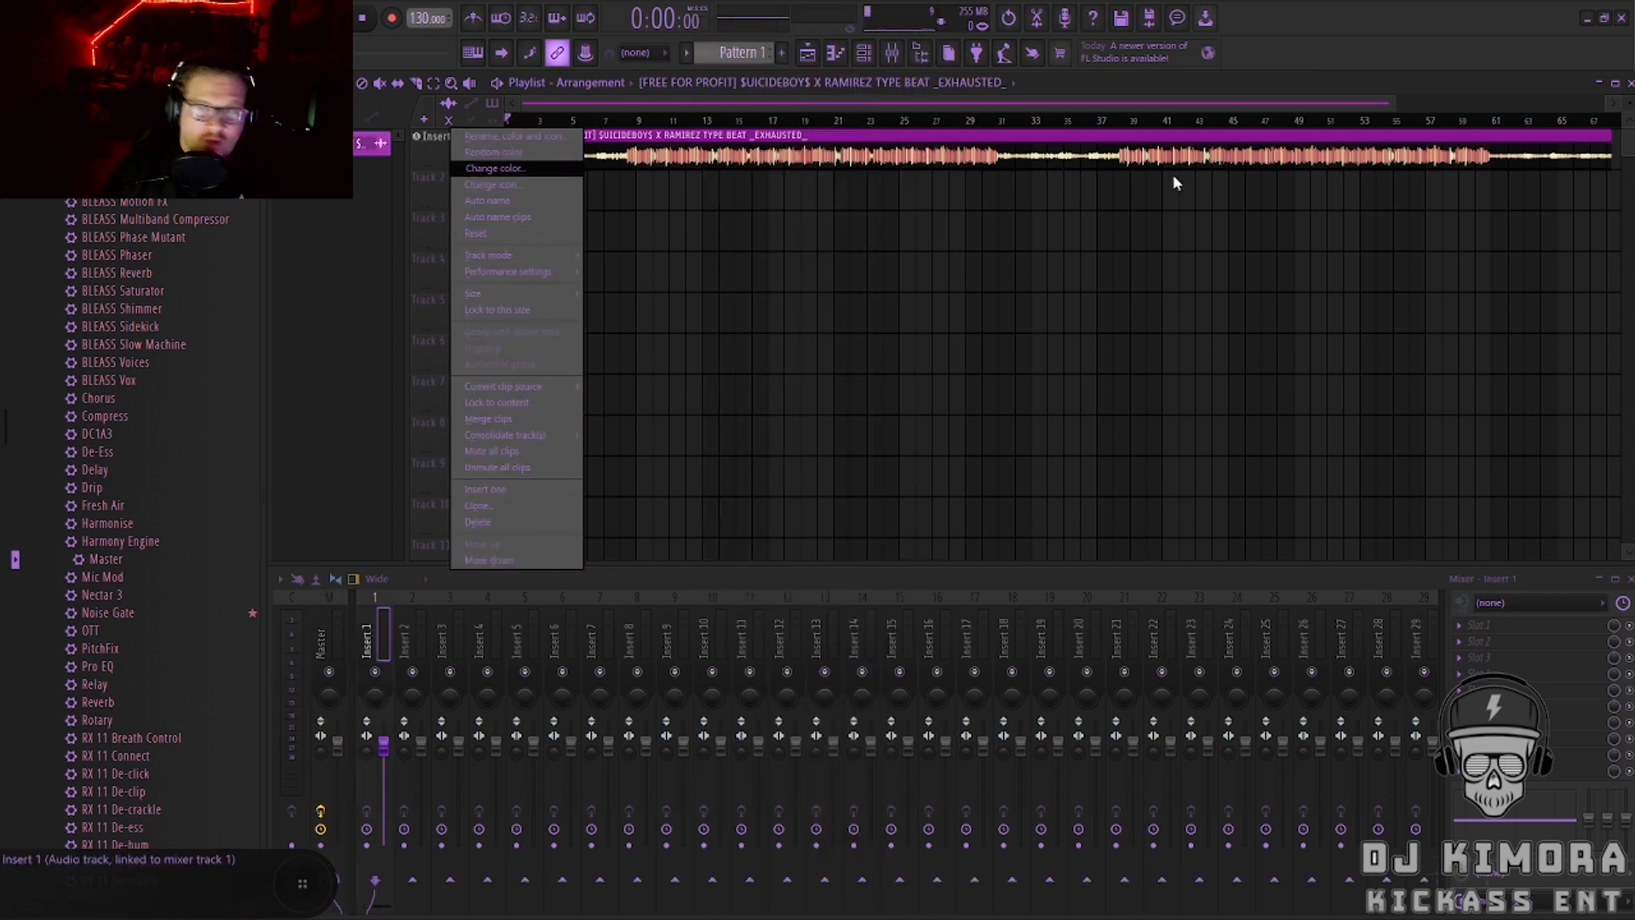
left_click(1385, 69)
scroll(1622, 106, "up", 2)
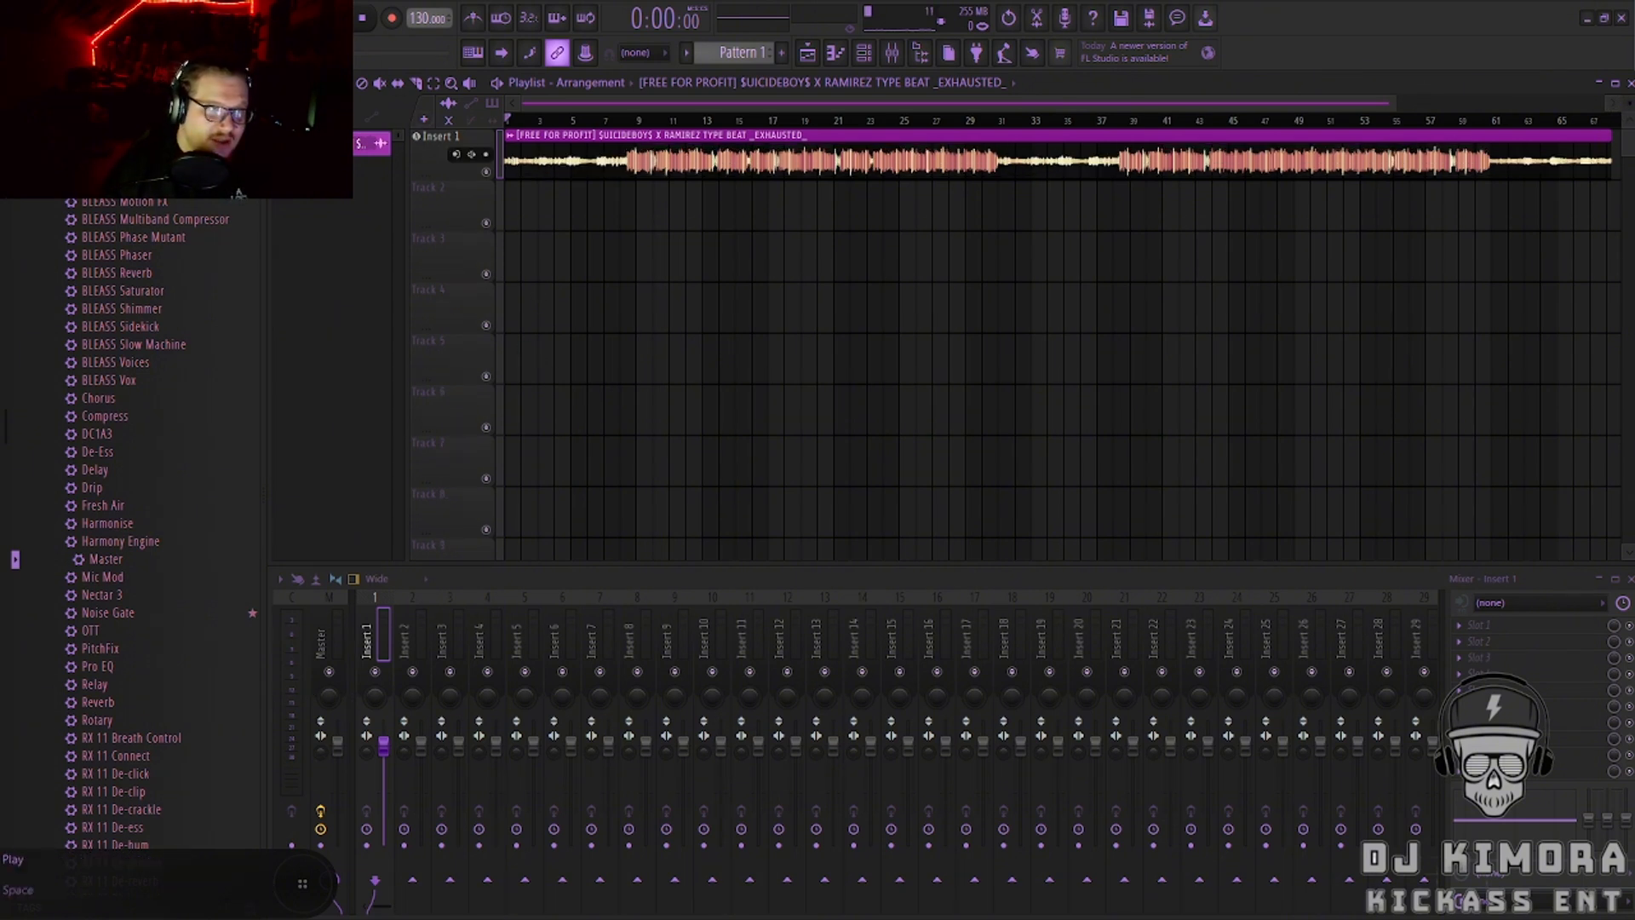
key("space")
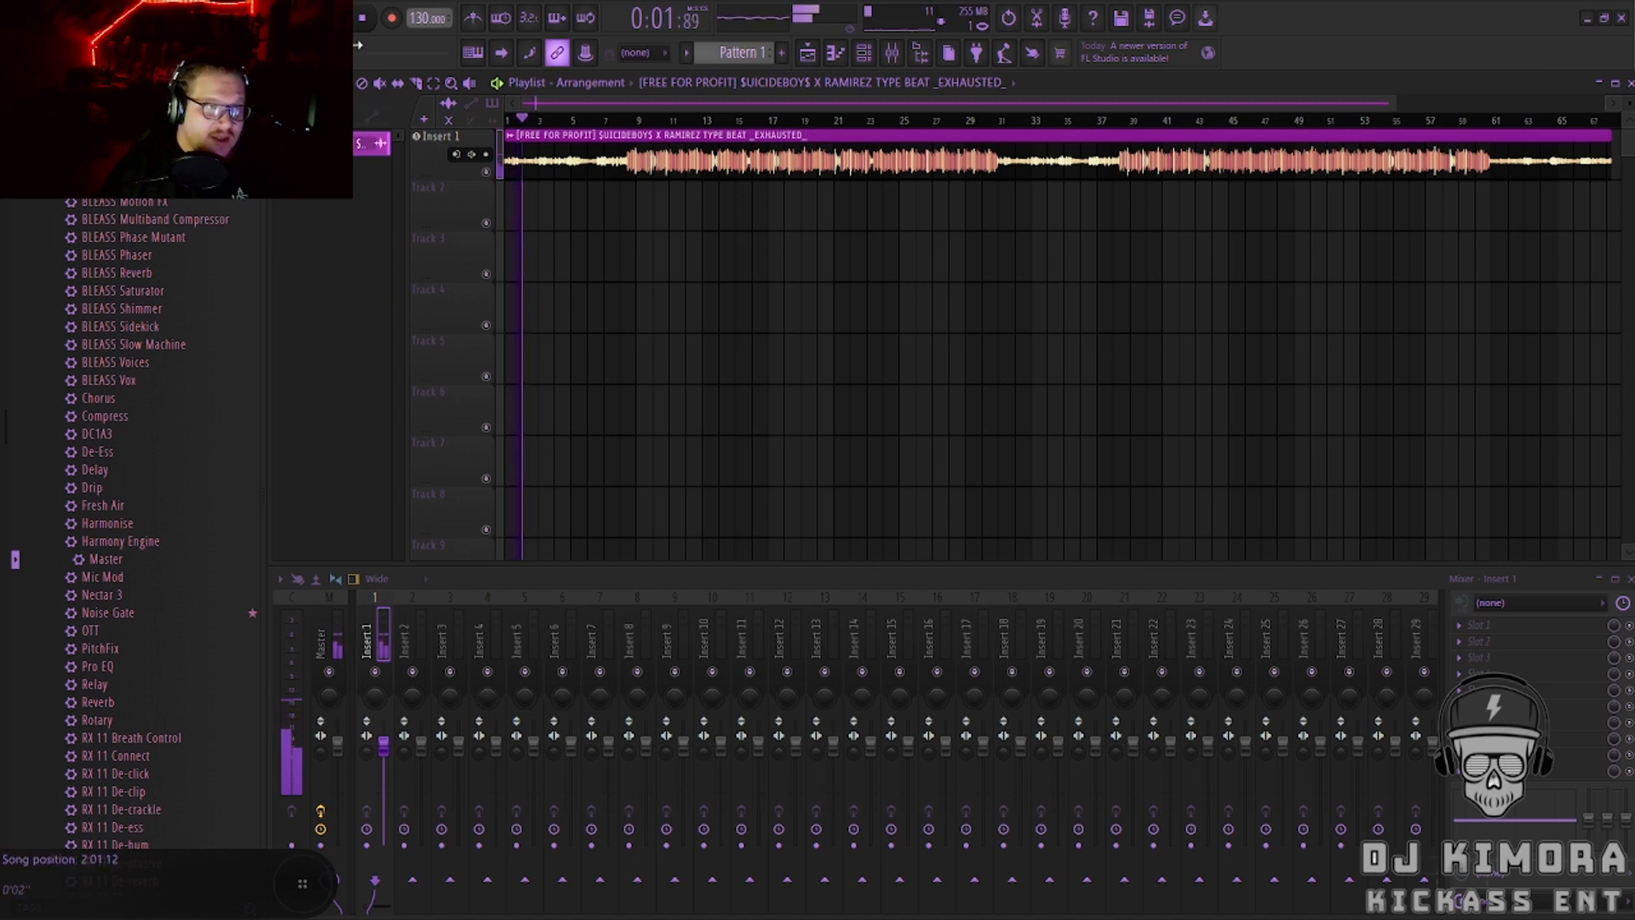
key("space")
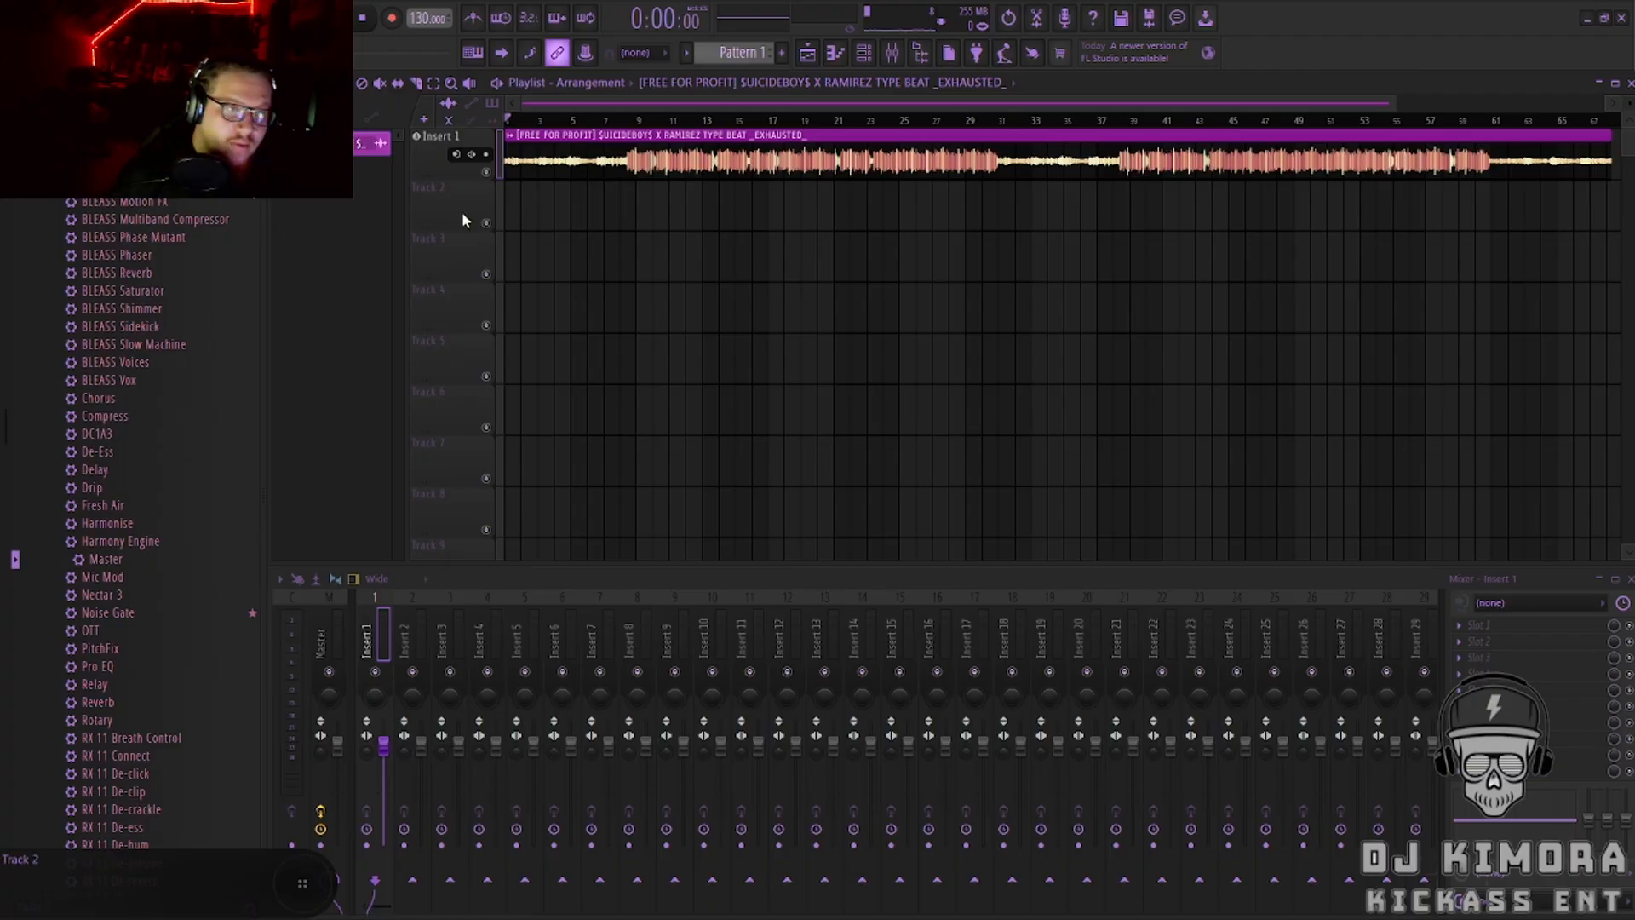
Set Track 2 as an audio track linked to mixer Insert 2, with mono In 1 as its recording input.
right_click(460, 183)
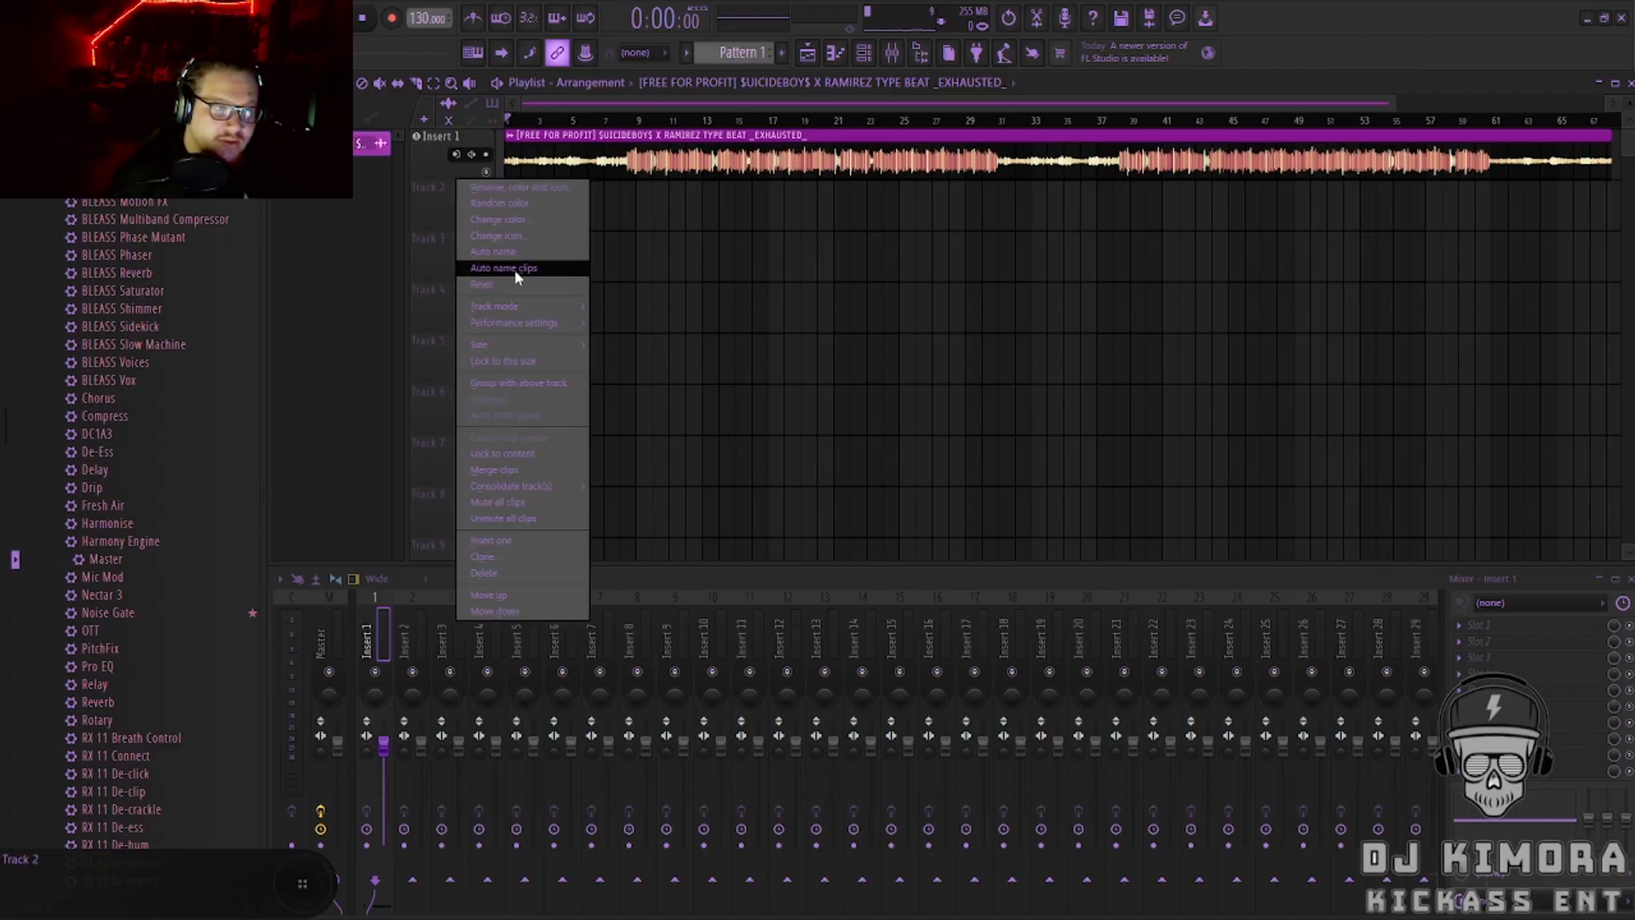
mouse_move(566, 307)
mouse_move(631, 324)
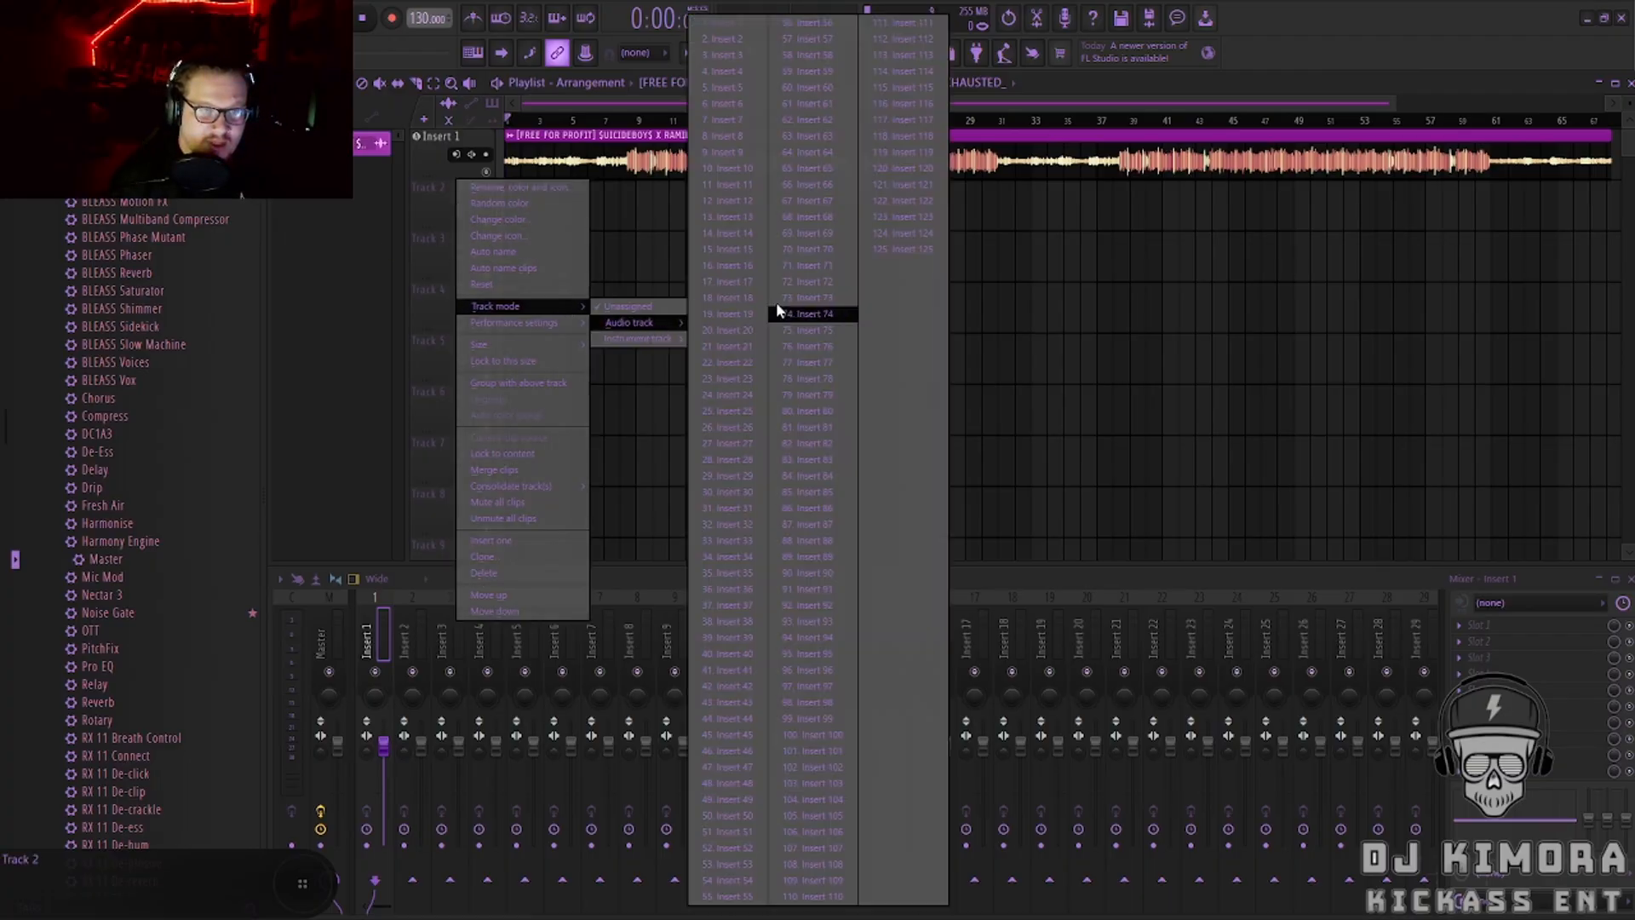
left_click(728, 39)
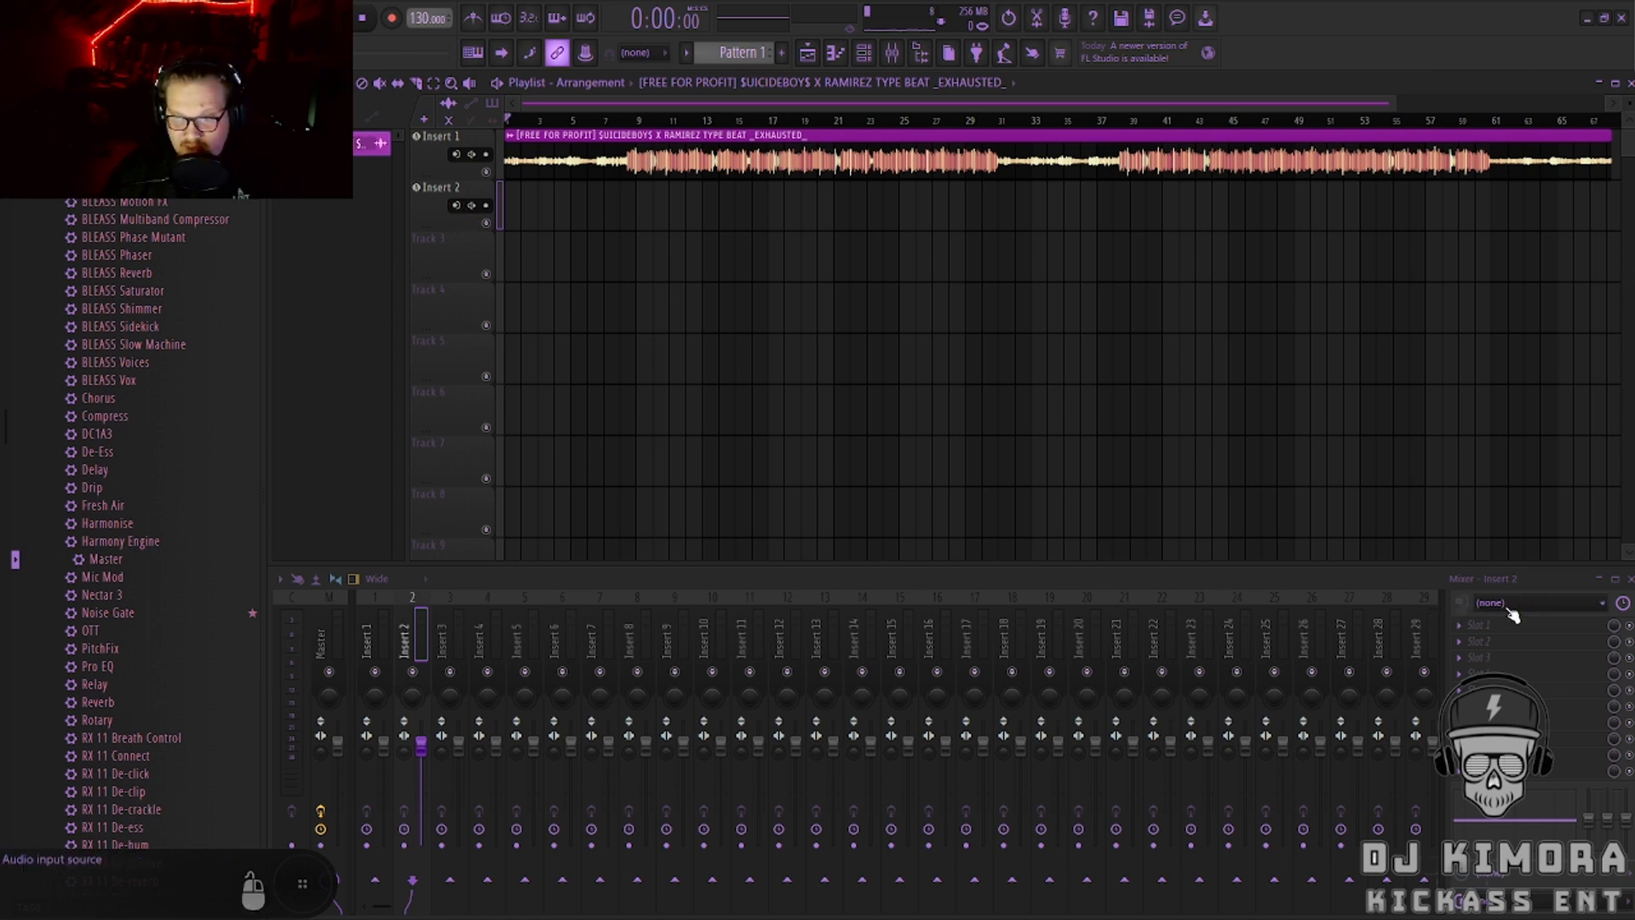
left_click(456, 206)
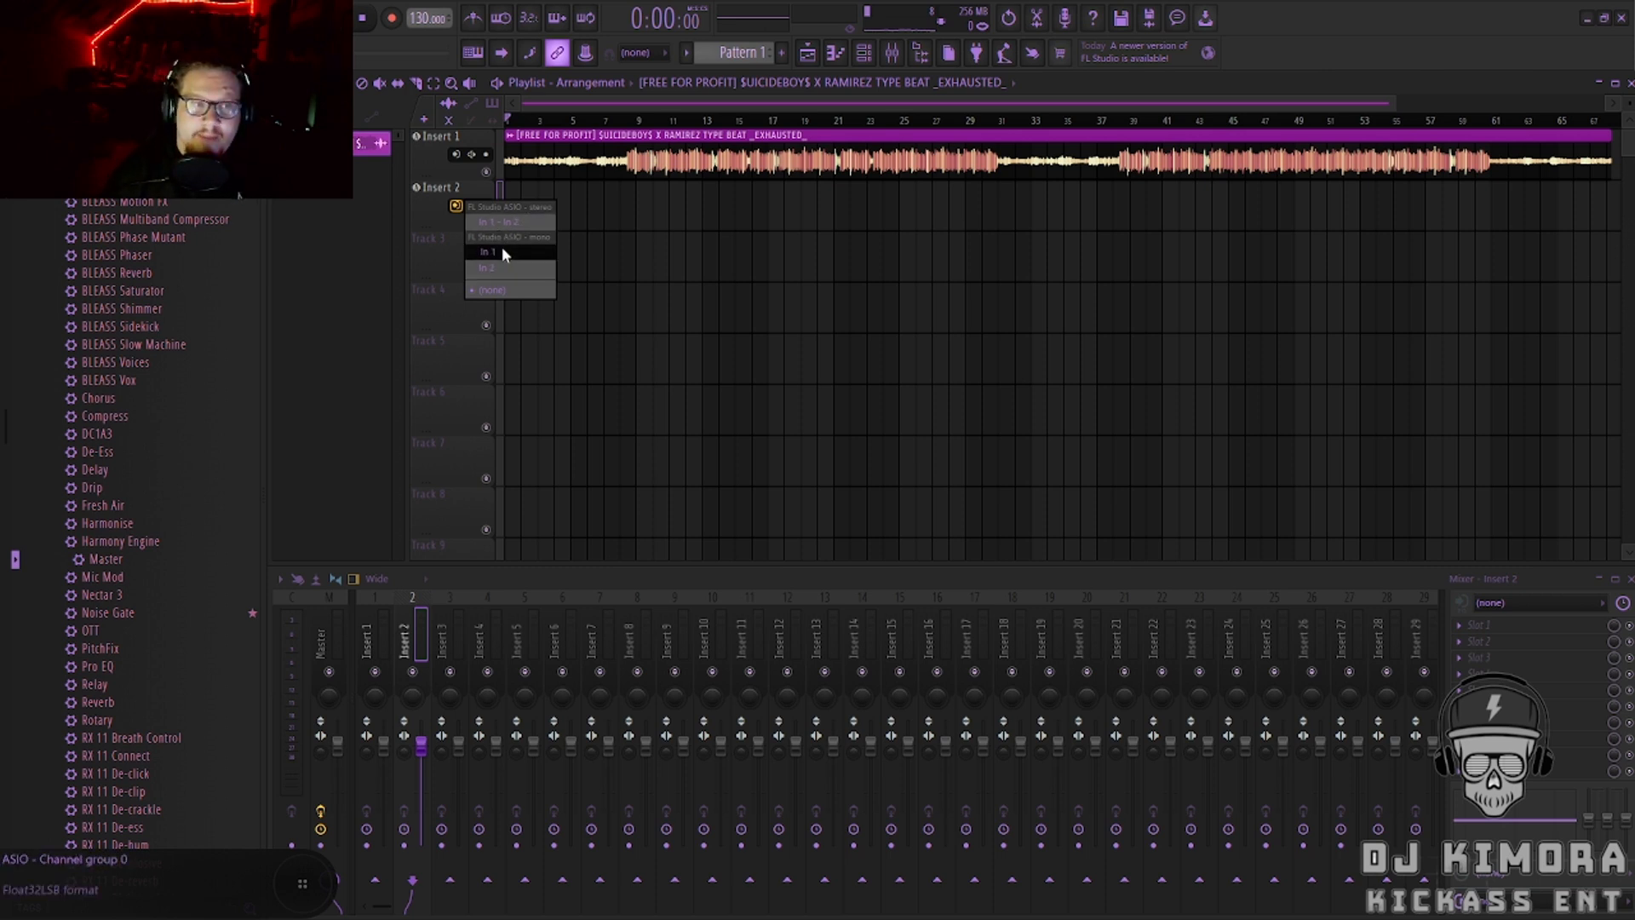
left_click(503, 252)
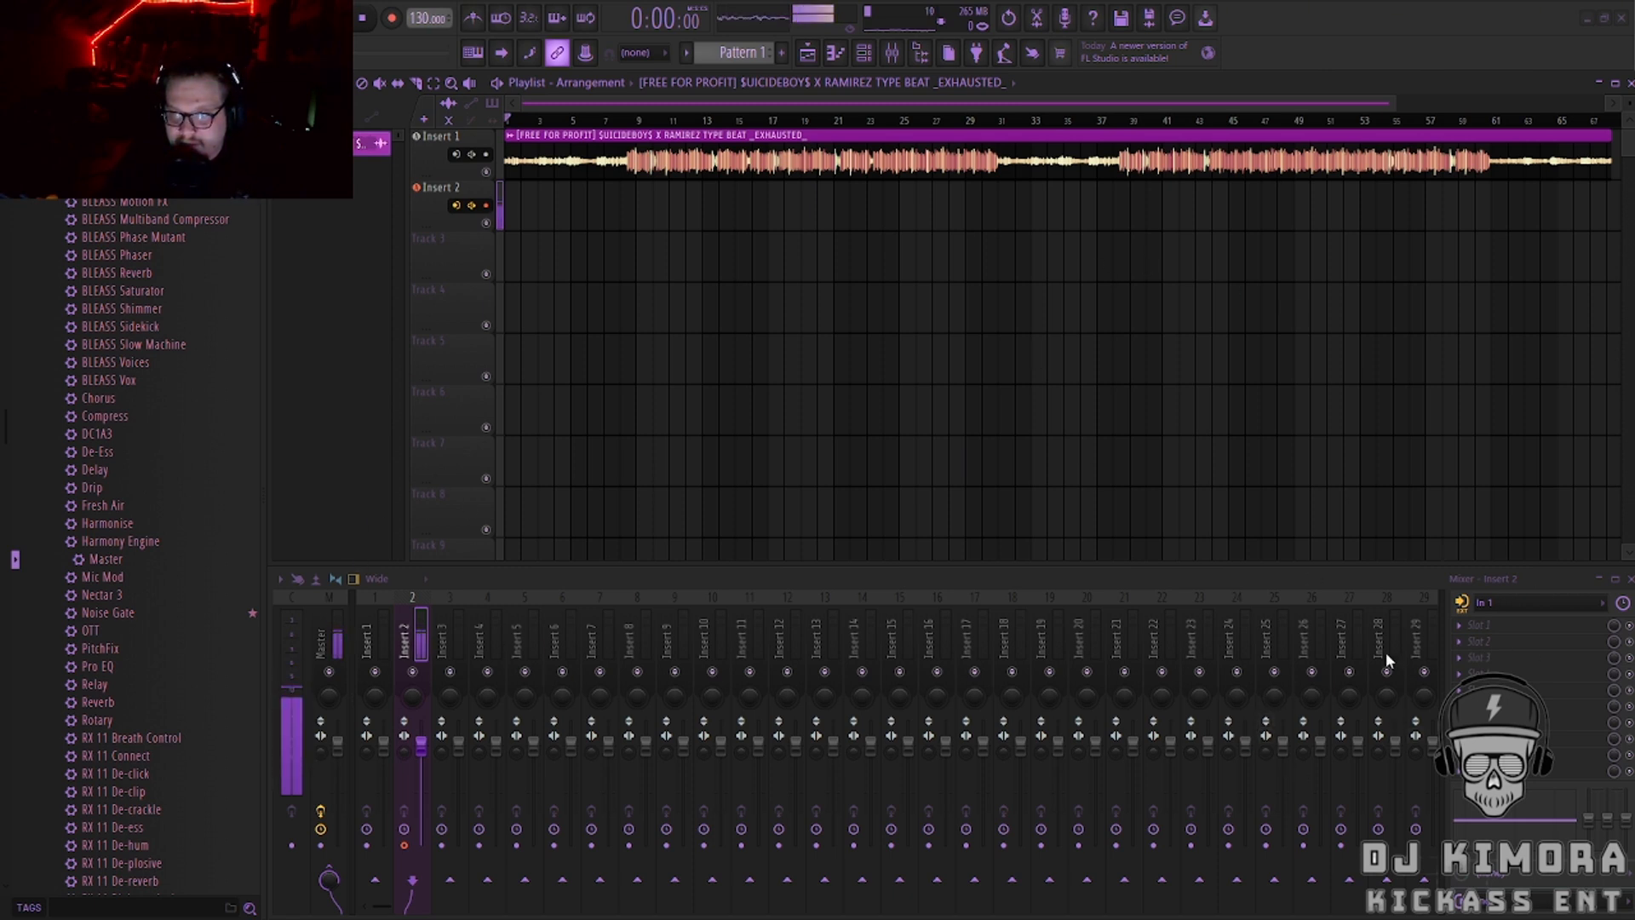
Load Fruity Limiter into effect slot 8 of mixer Insert 2.
left_click(1470, 628)
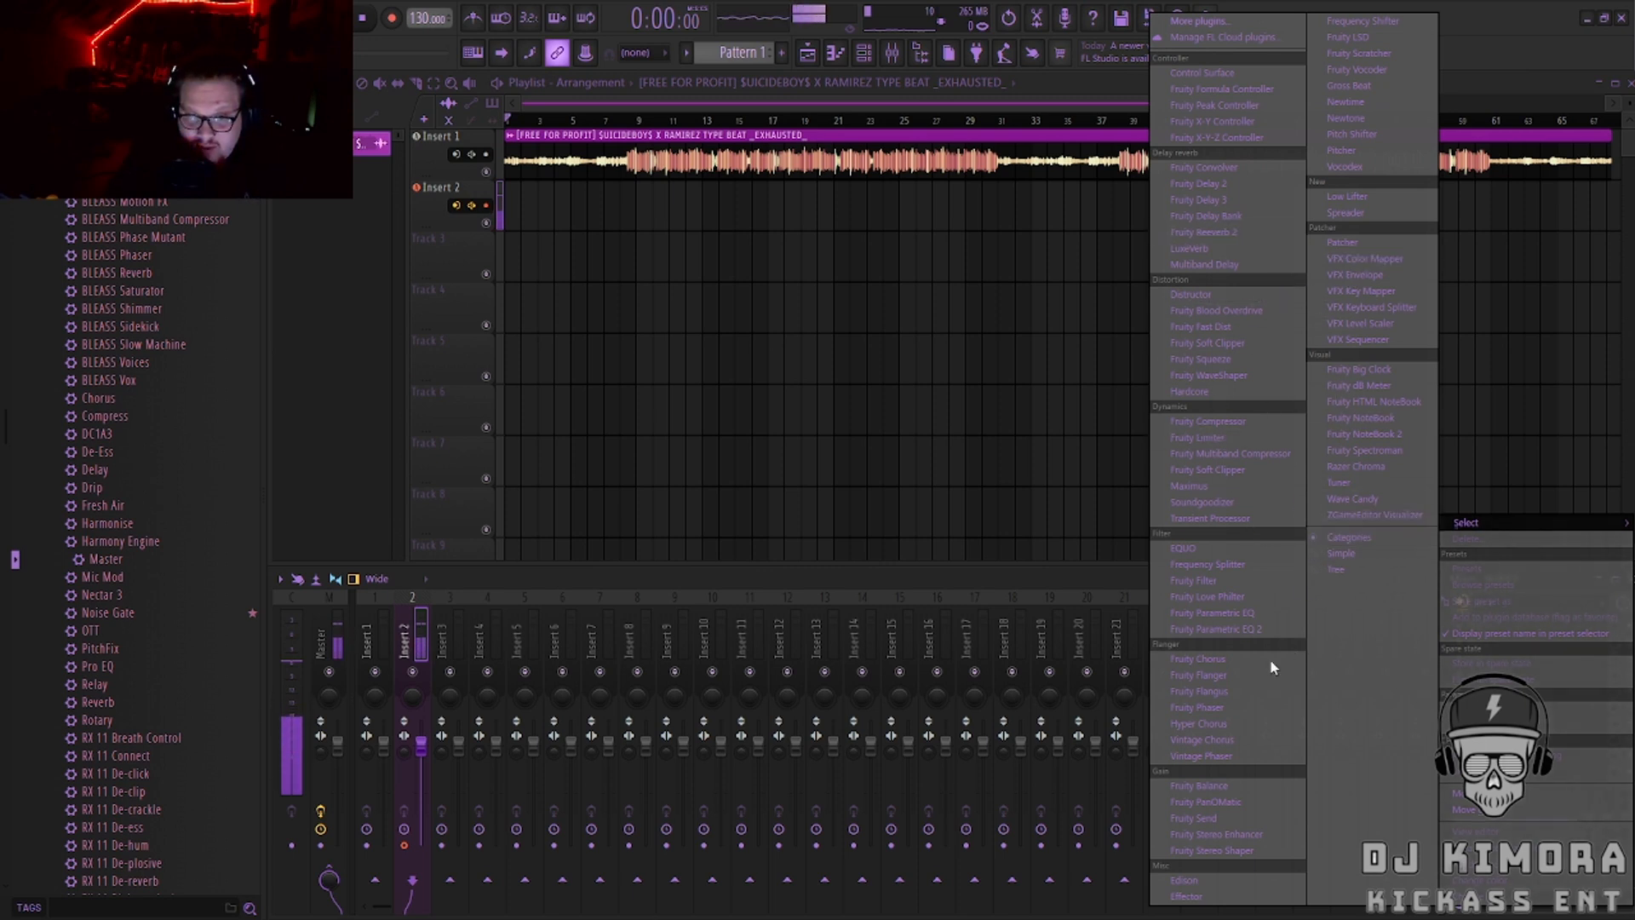
left_click(961, 587)
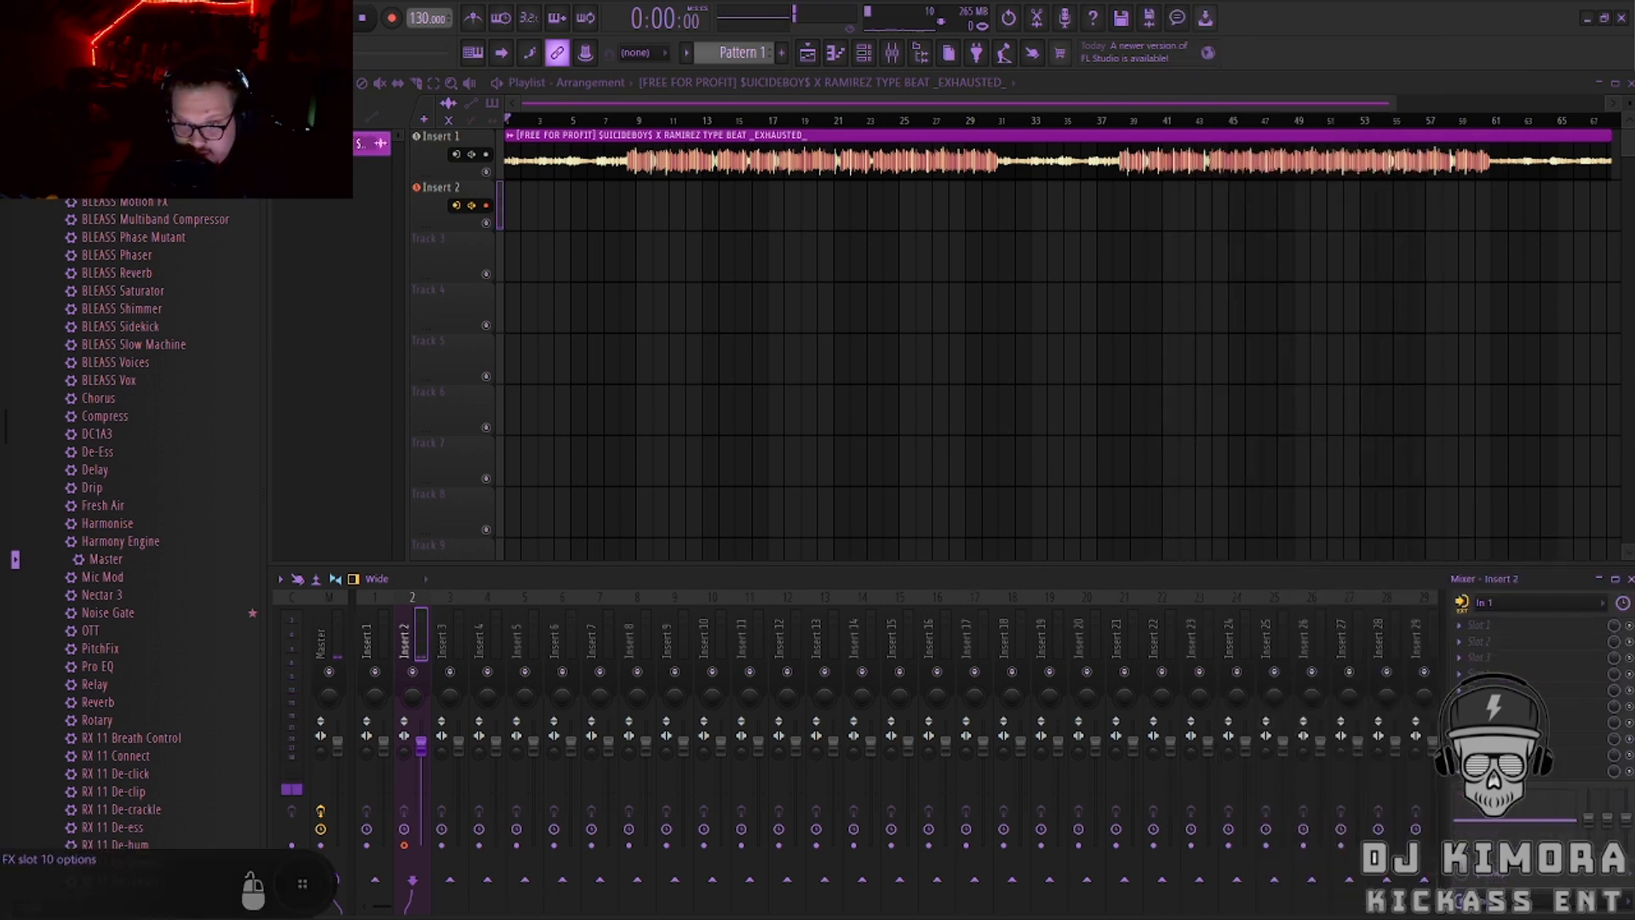
left_click(1460, 738)
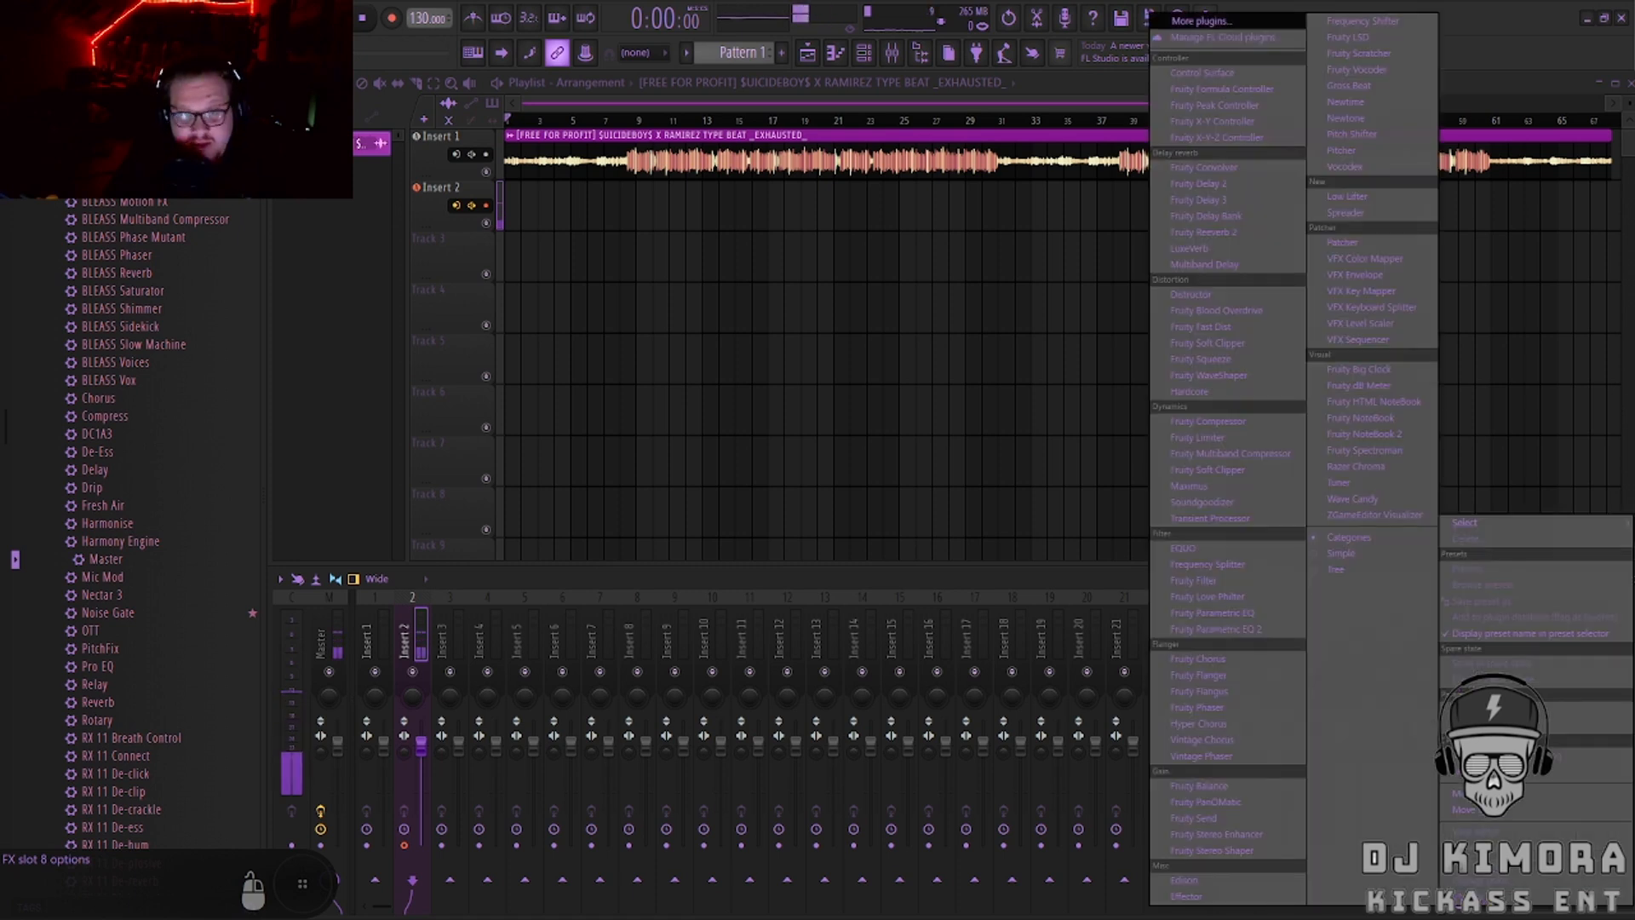
mouse_move(1462, 528)
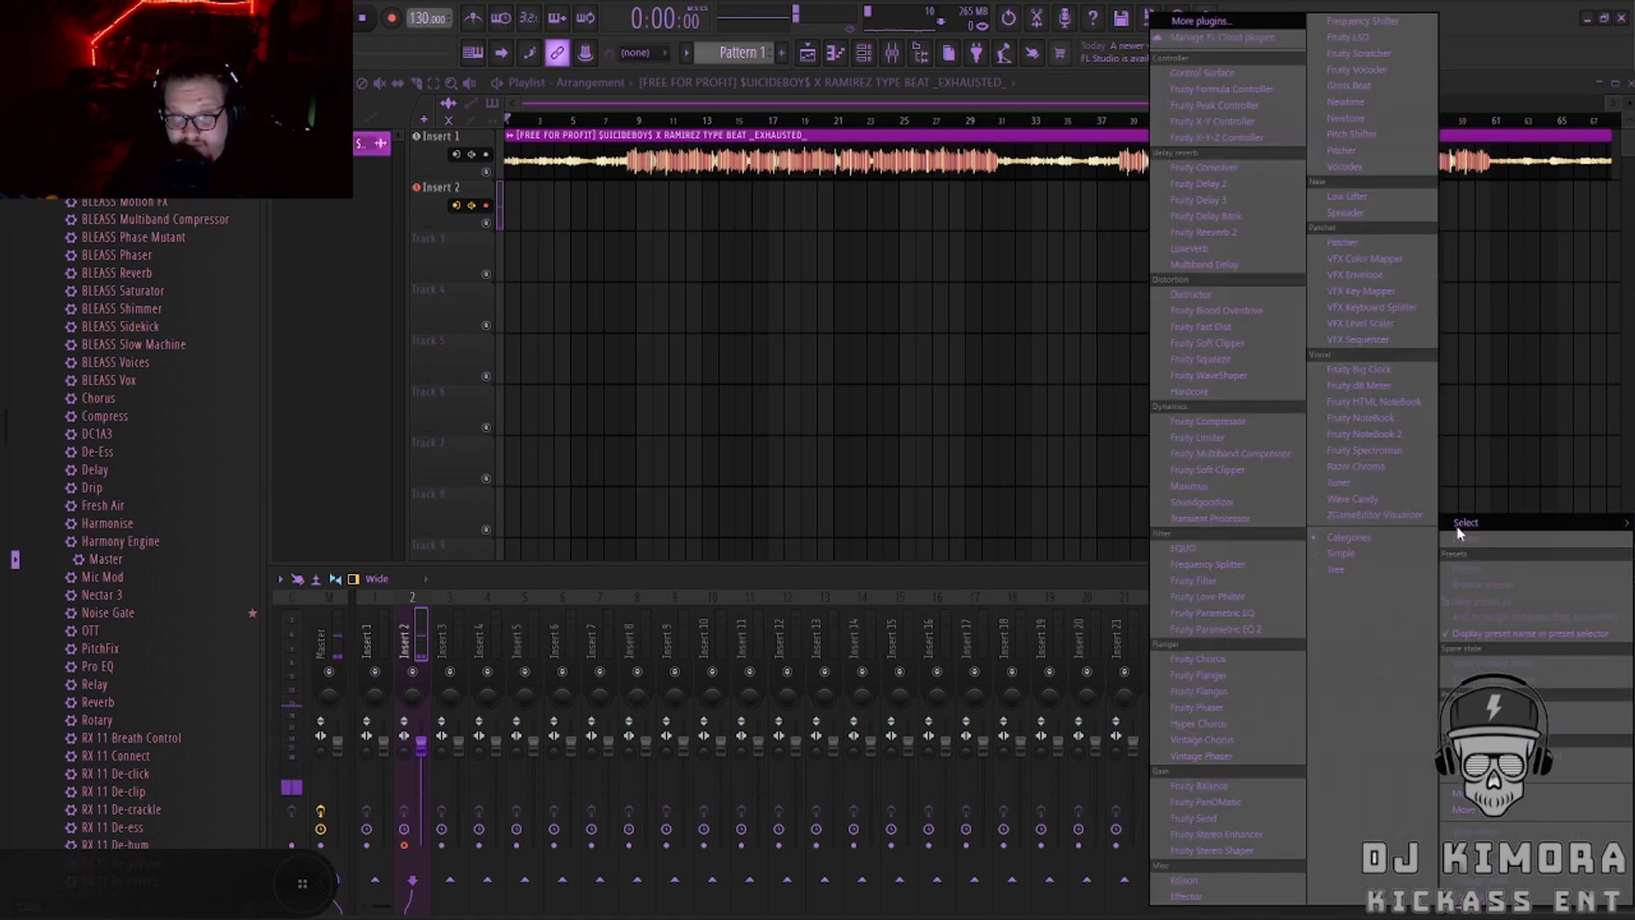
left_click(1219, 439)
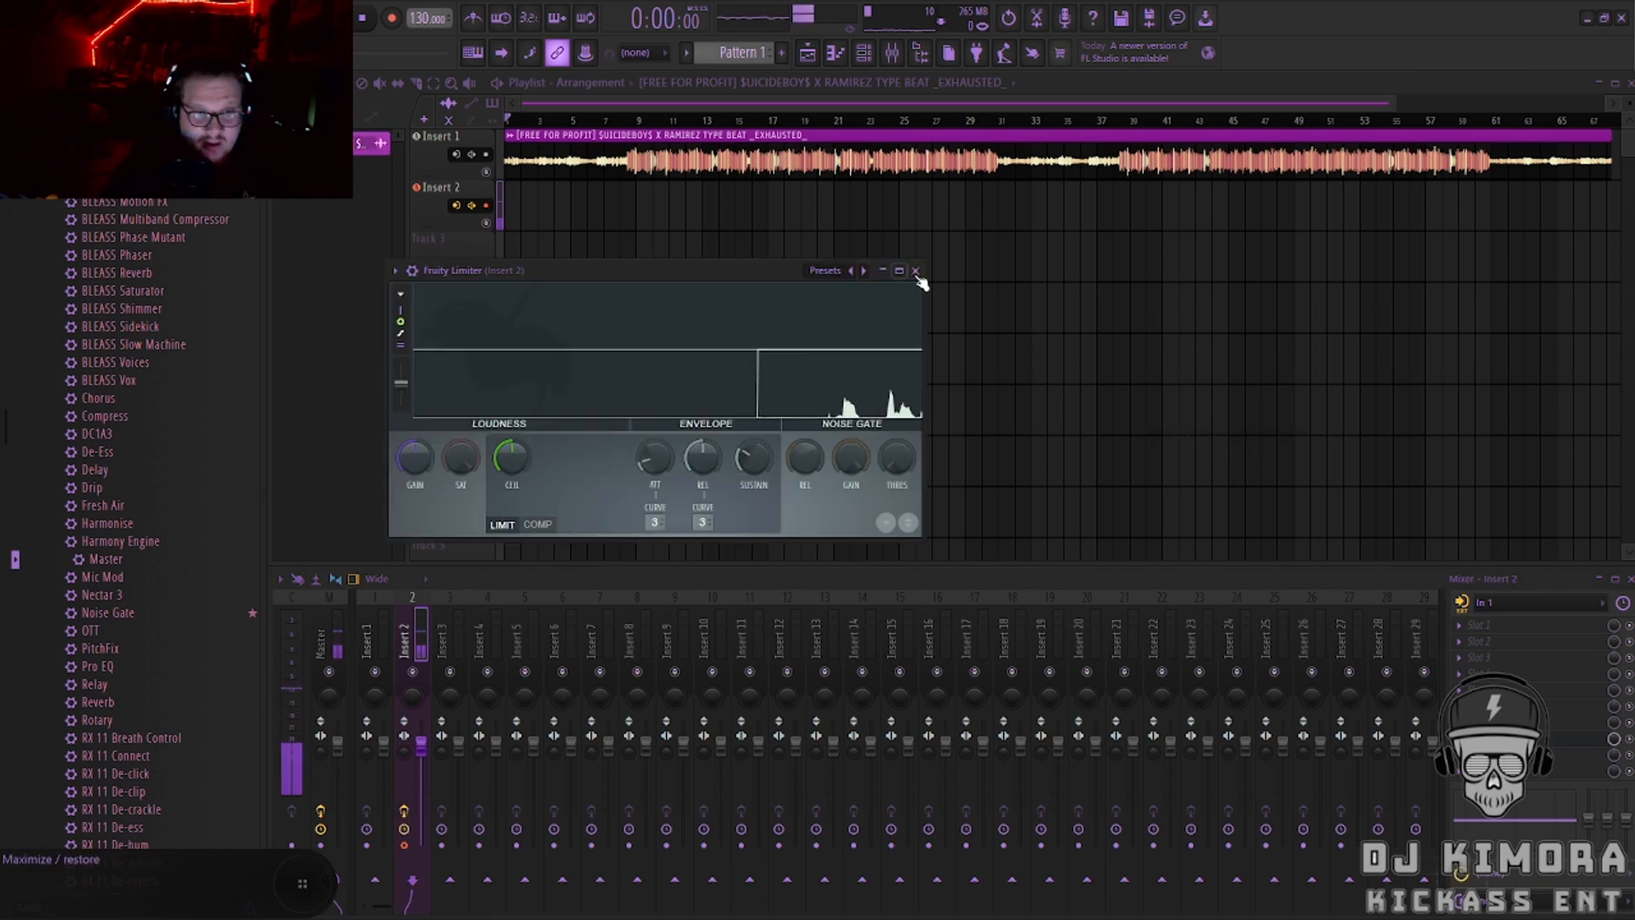
Set the Fruity Limiter's noise gate gain to -INF dB, with its release and threshold adjusted, and close the plugin.
left_click(900, 270)
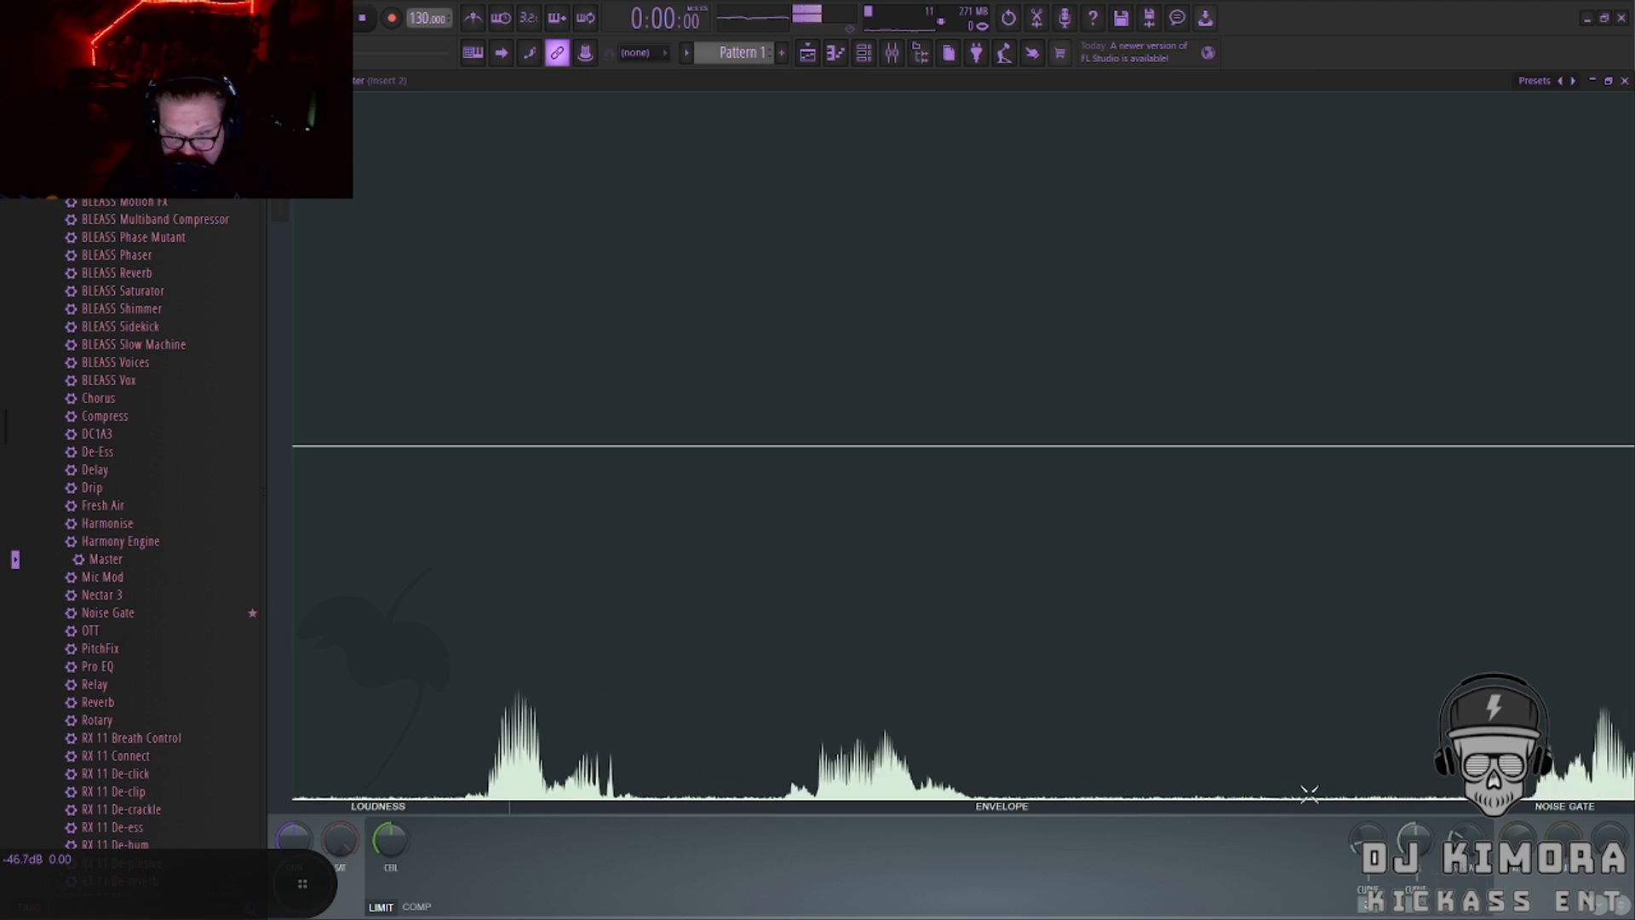
left_click_drag(1563, 840, 1563, 911)
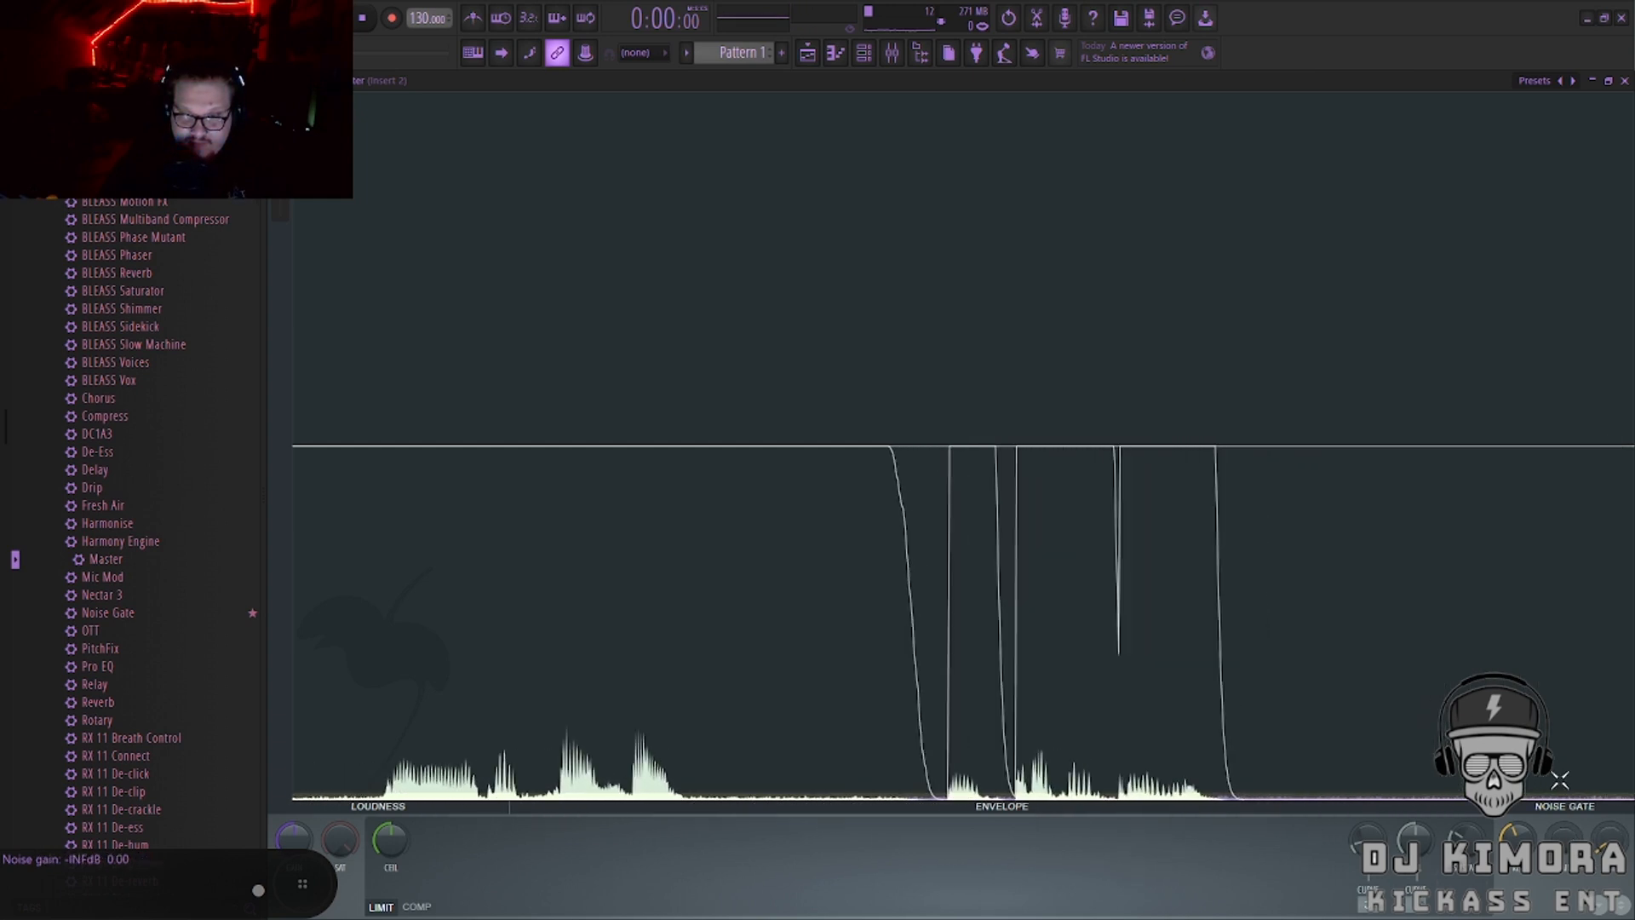
left_click(1608, 80)
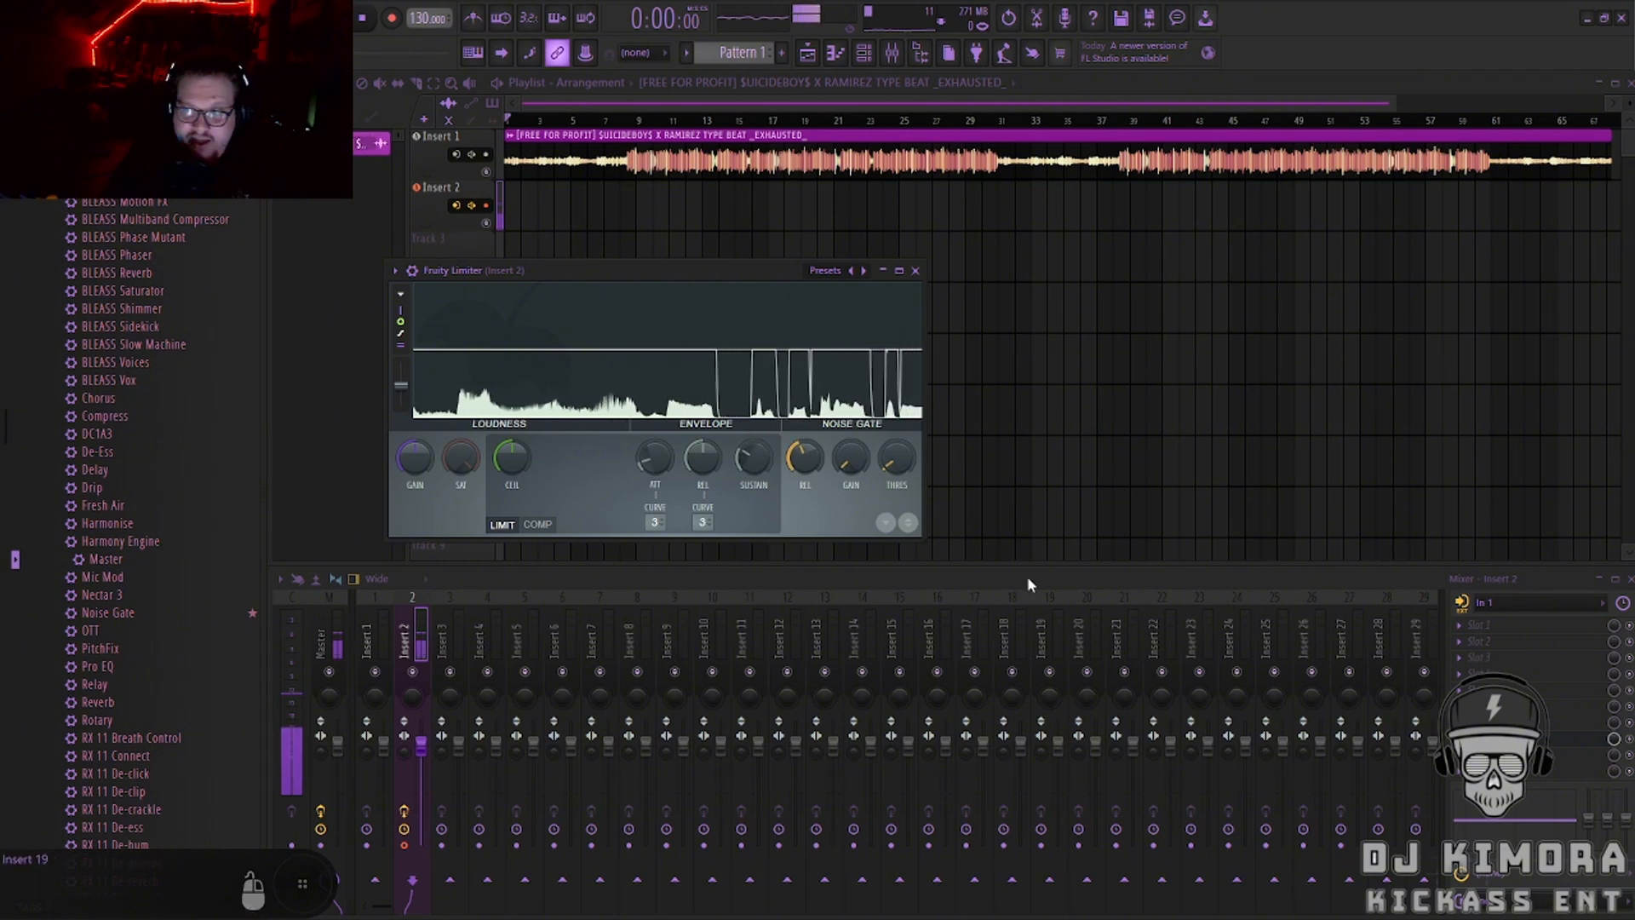
left_click(916, 271)
Load Fruity Parametric EQ 2 on mixer Insert 2 and move it to effect slot 3.
left_click(1496, 630)
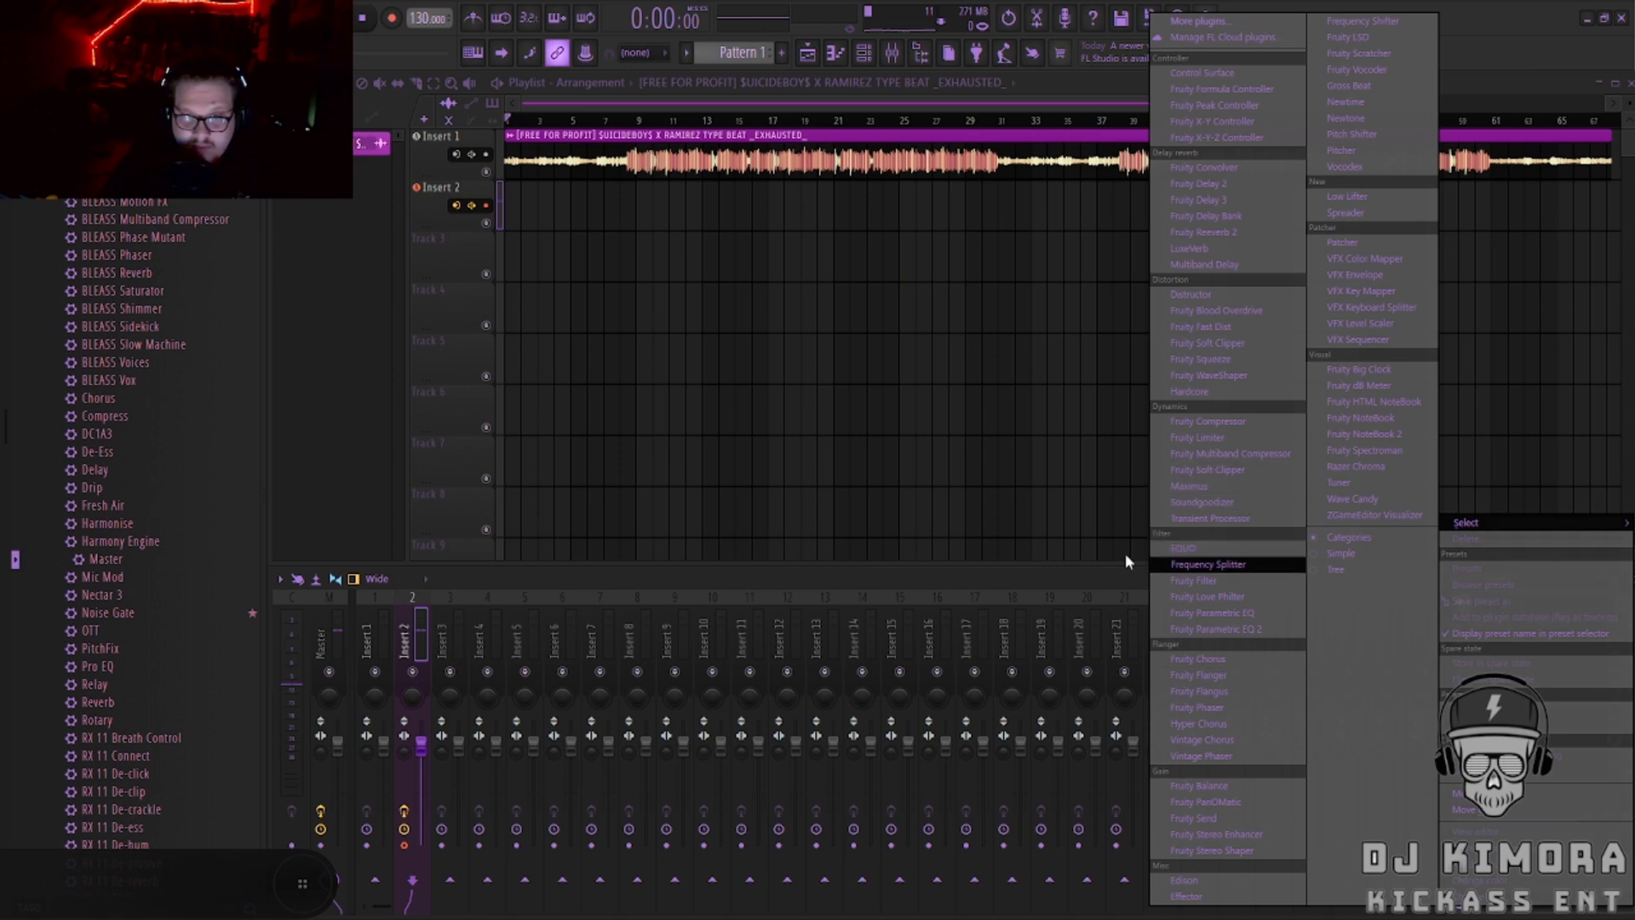
left_click(1062, 567)
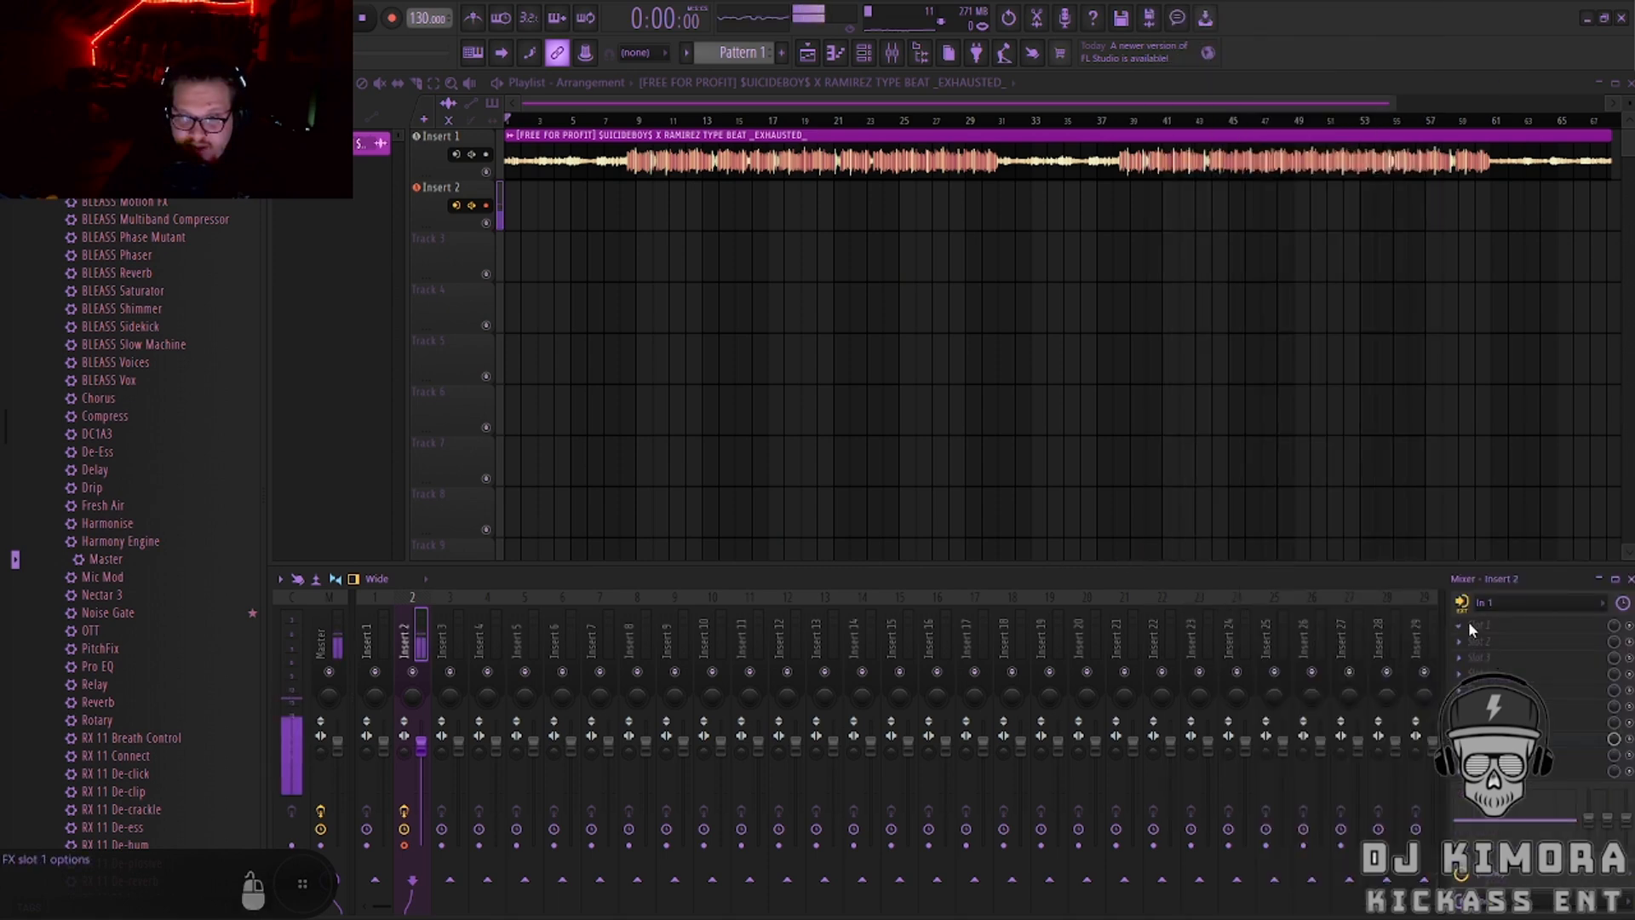
left_click(1469, 627)
left_click(1269, 615)
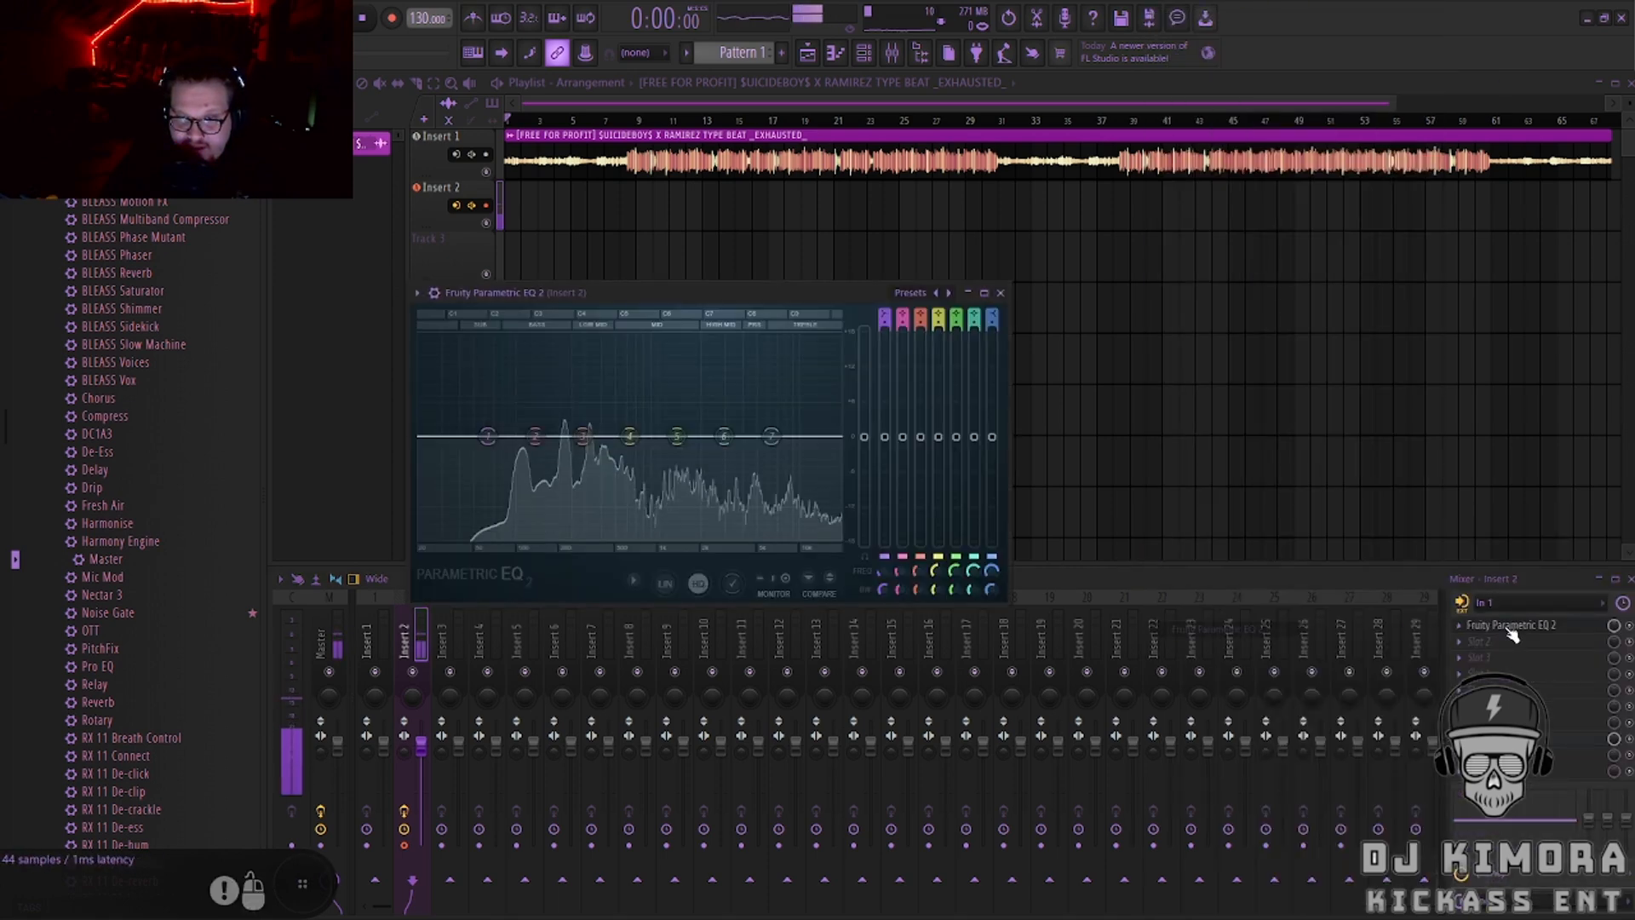
left_click_drag(1512, 635, 1511, 660)
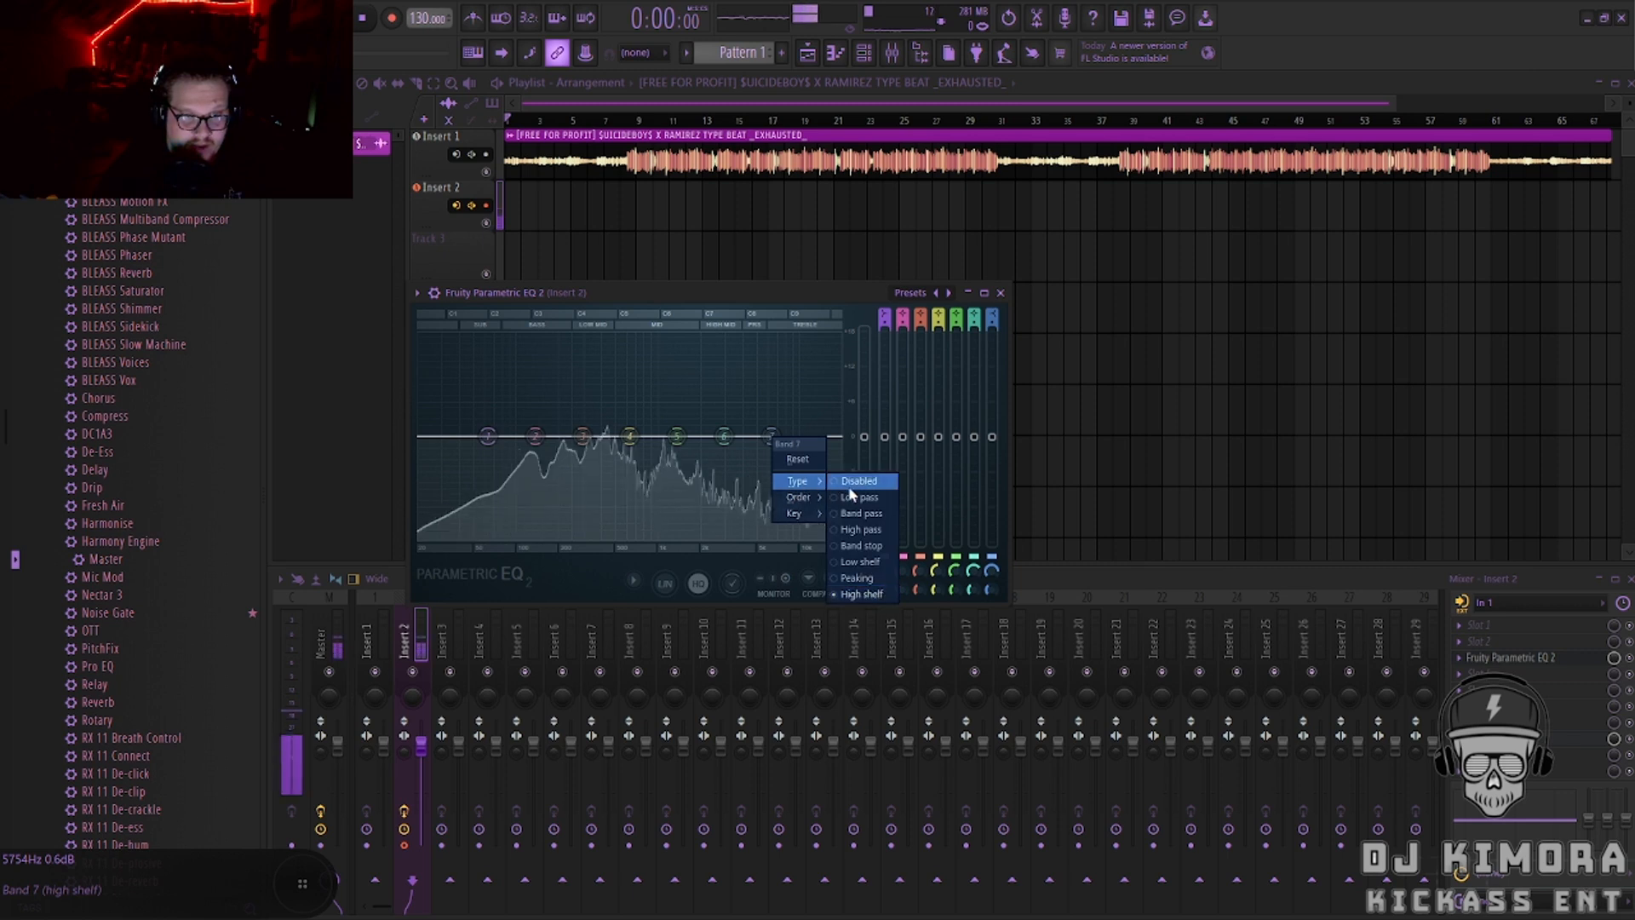
Make band 7 of the Parametric EQ 2 a Steep 8 low pass at about 15 kHz.
left_click(849, 499)
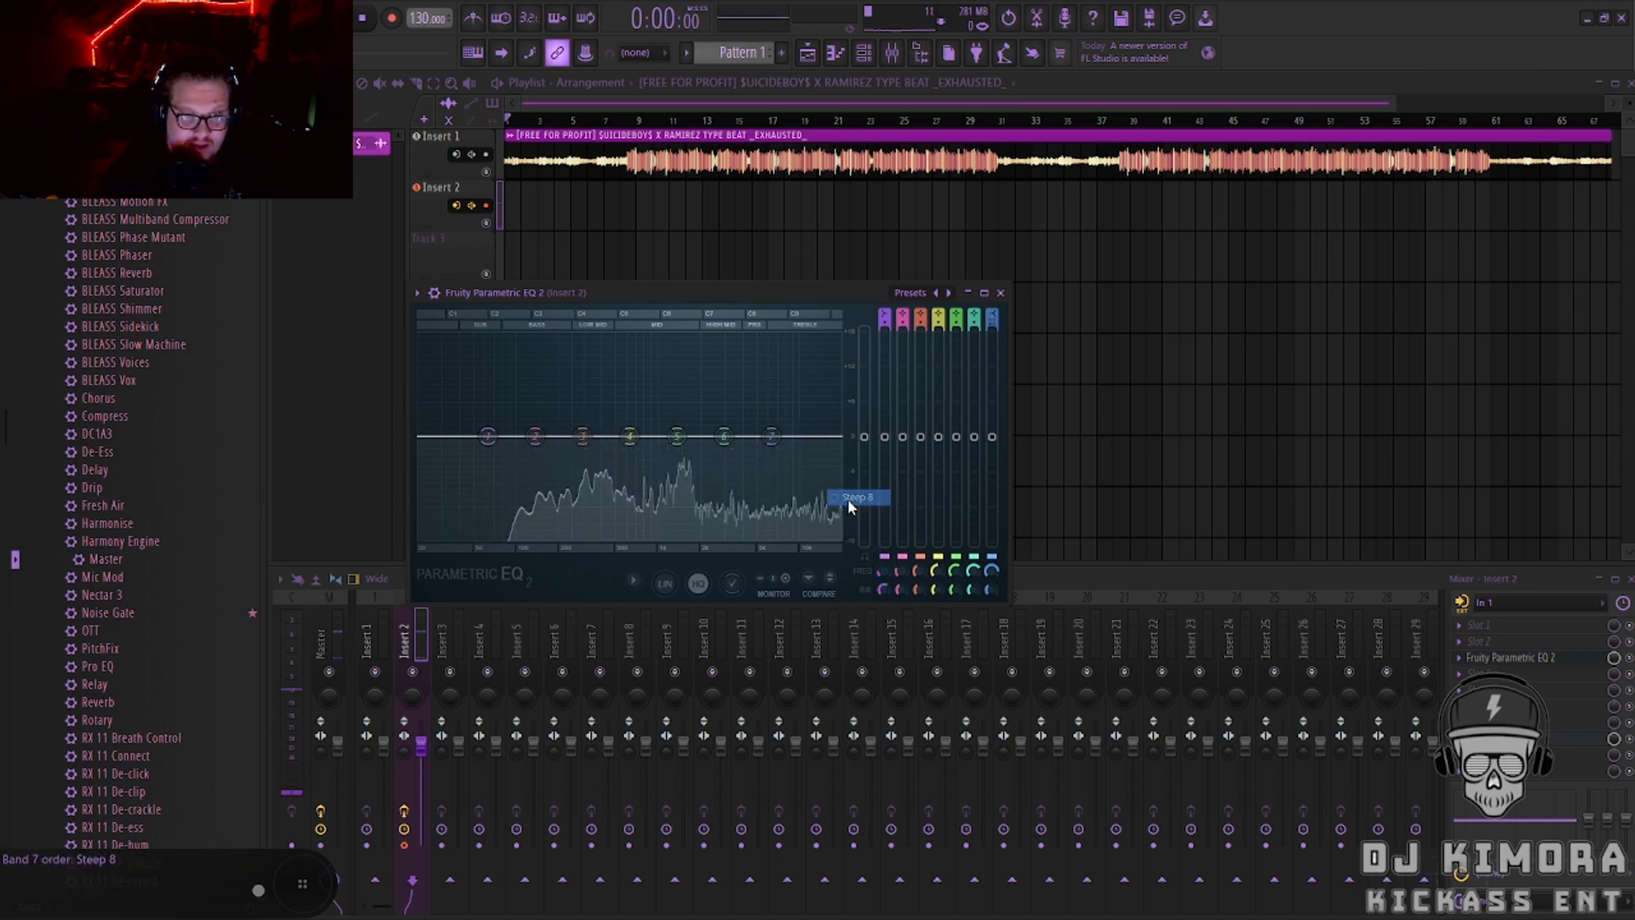
left_click_drag(771, 436, 824, 487)
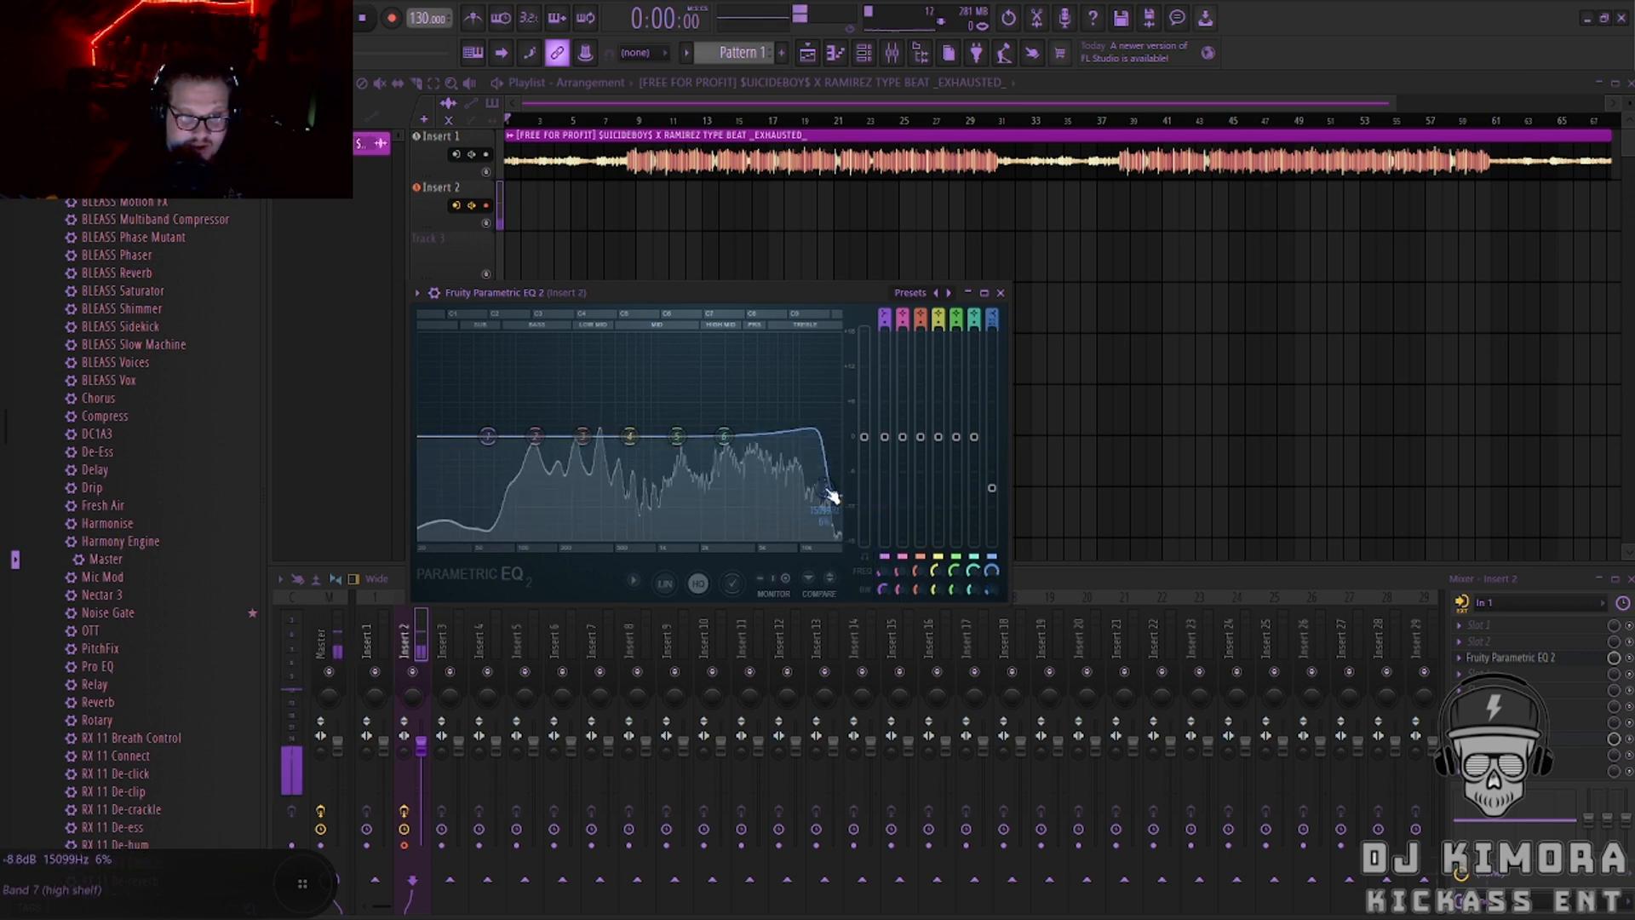
scroll(991, 310, "down", 3)
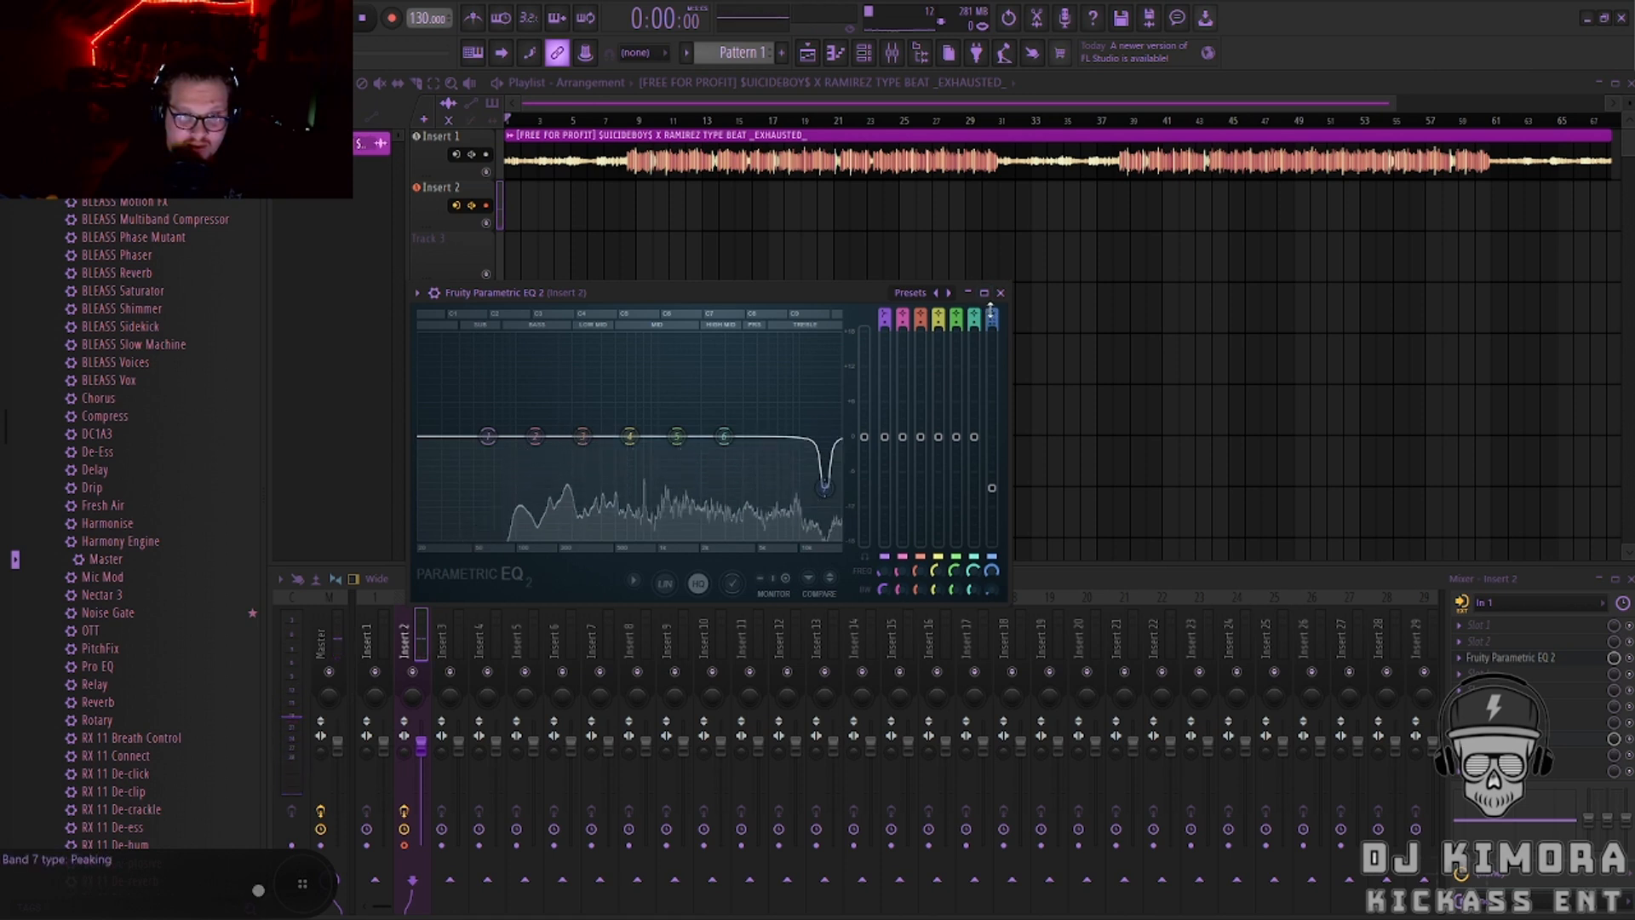
scroll(990, 311, "down", 2)
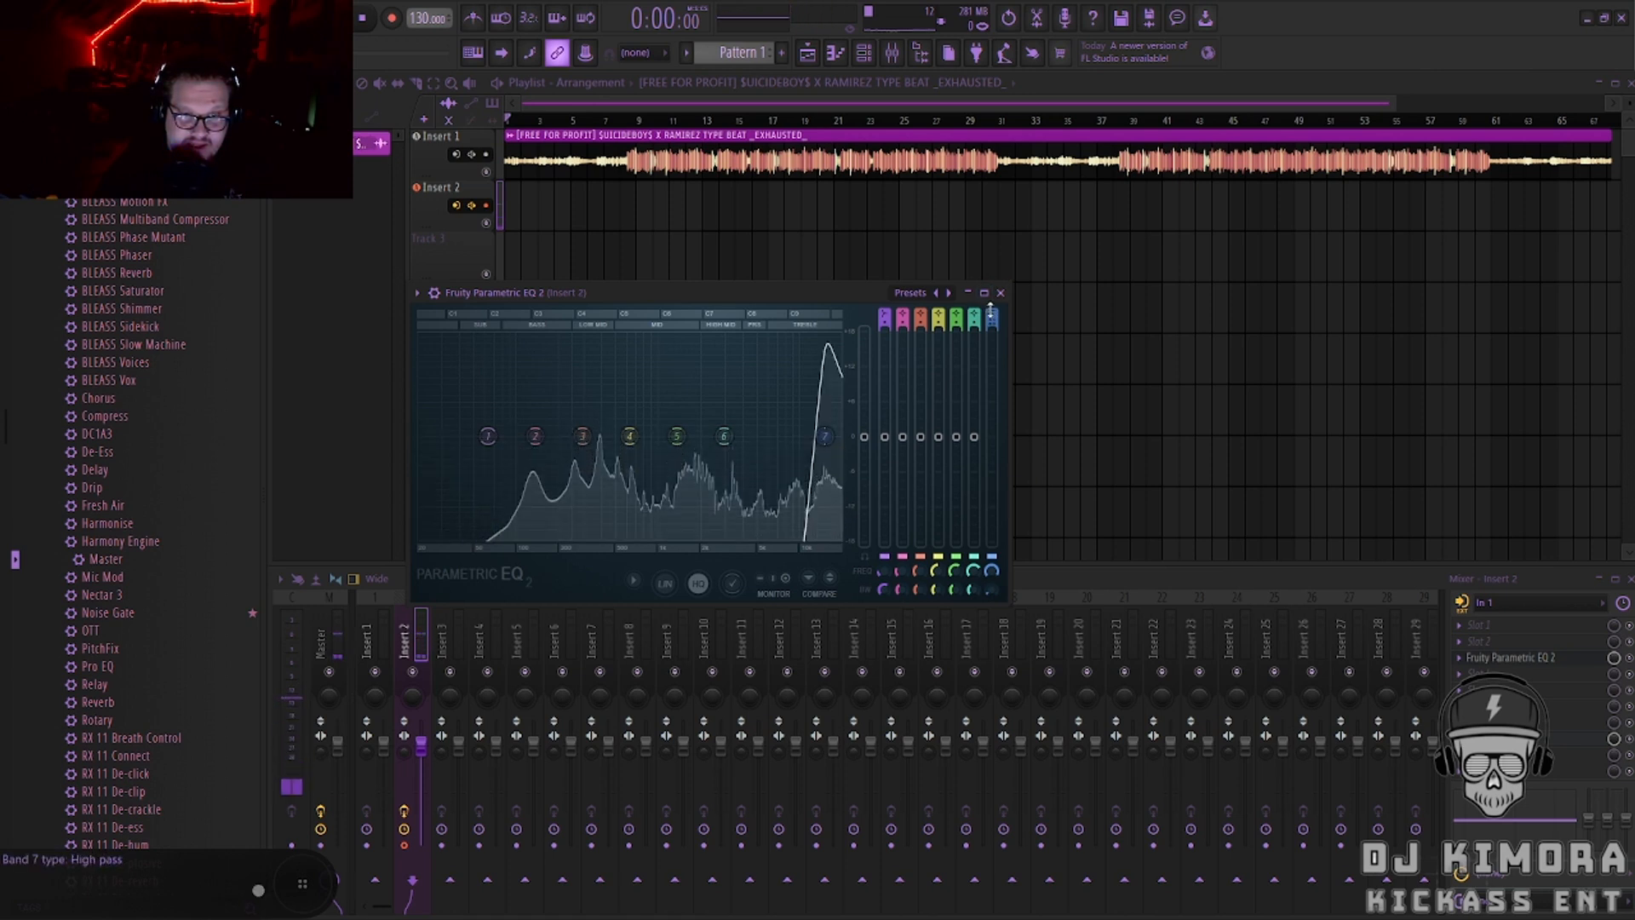
scroll(990, 311, "down", 1)
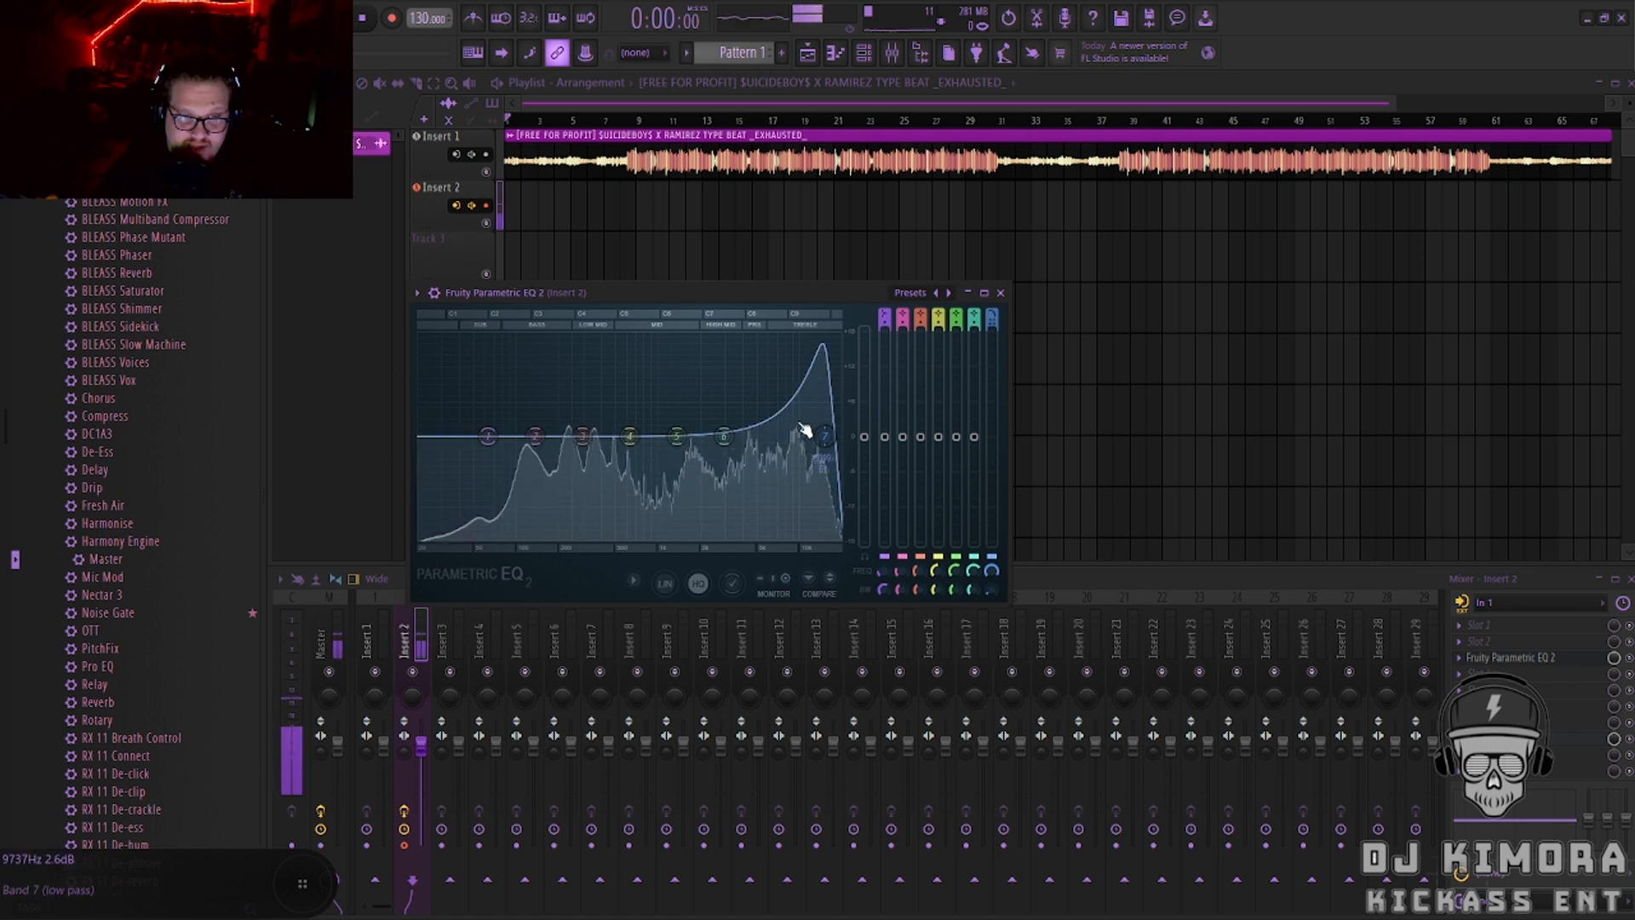
Move band 7's low pass to a higher cutoff near the end of the spectrum and smooth out its resonant peak.
scroll(824, 436, "up", 5)
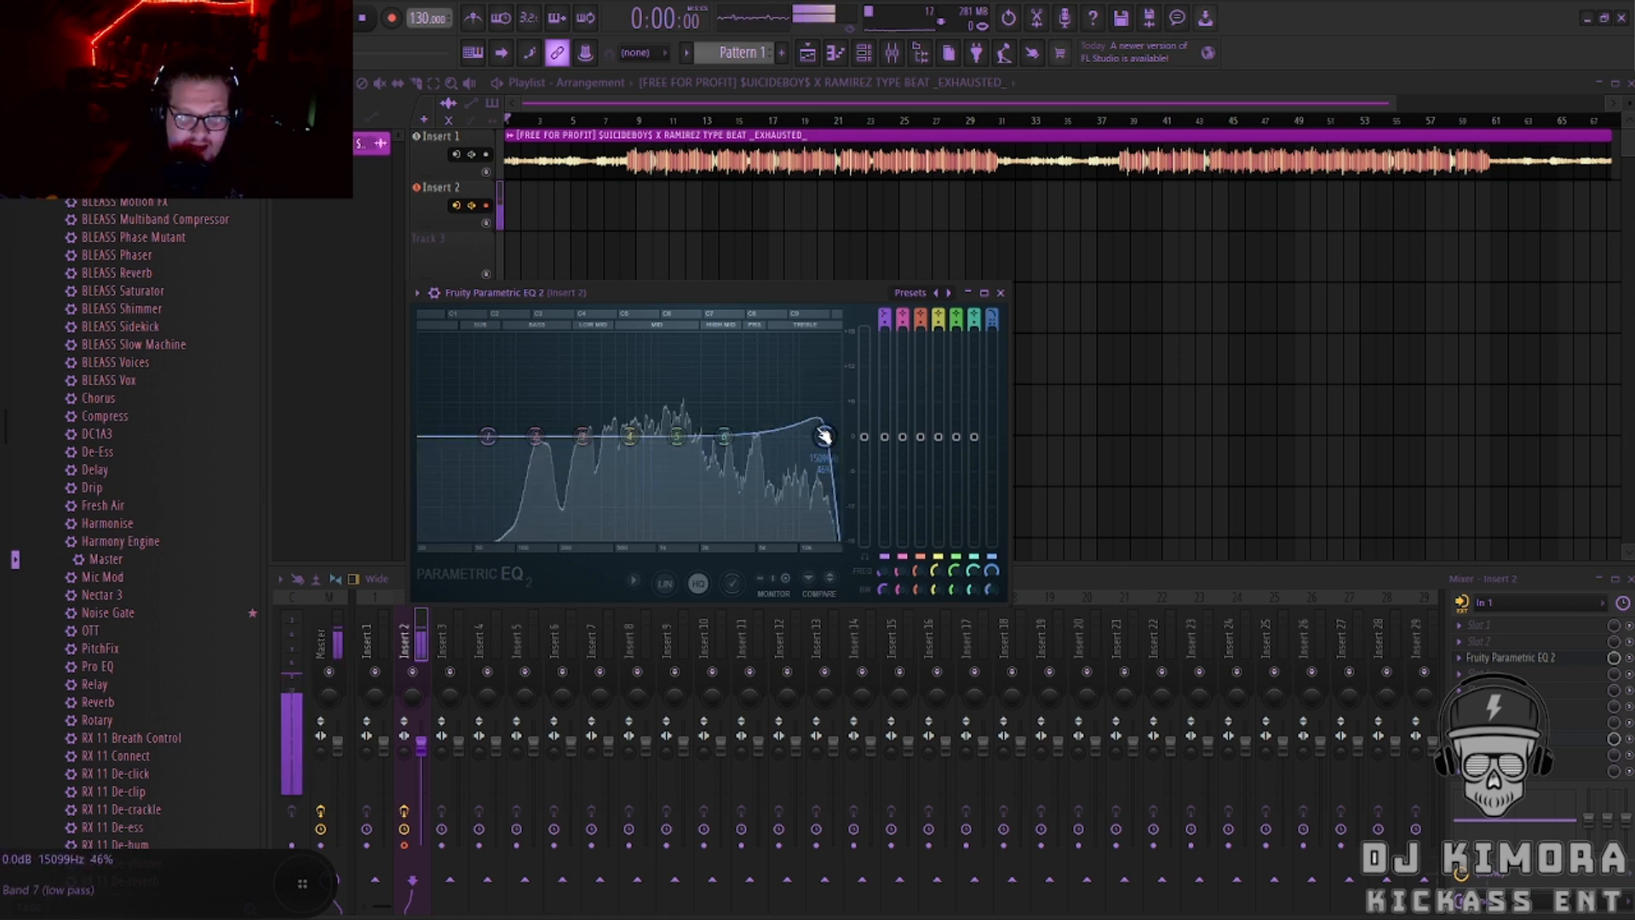
left_click_drag(823, 436, 838, 441)
scroll(838, 441, "down", 2)
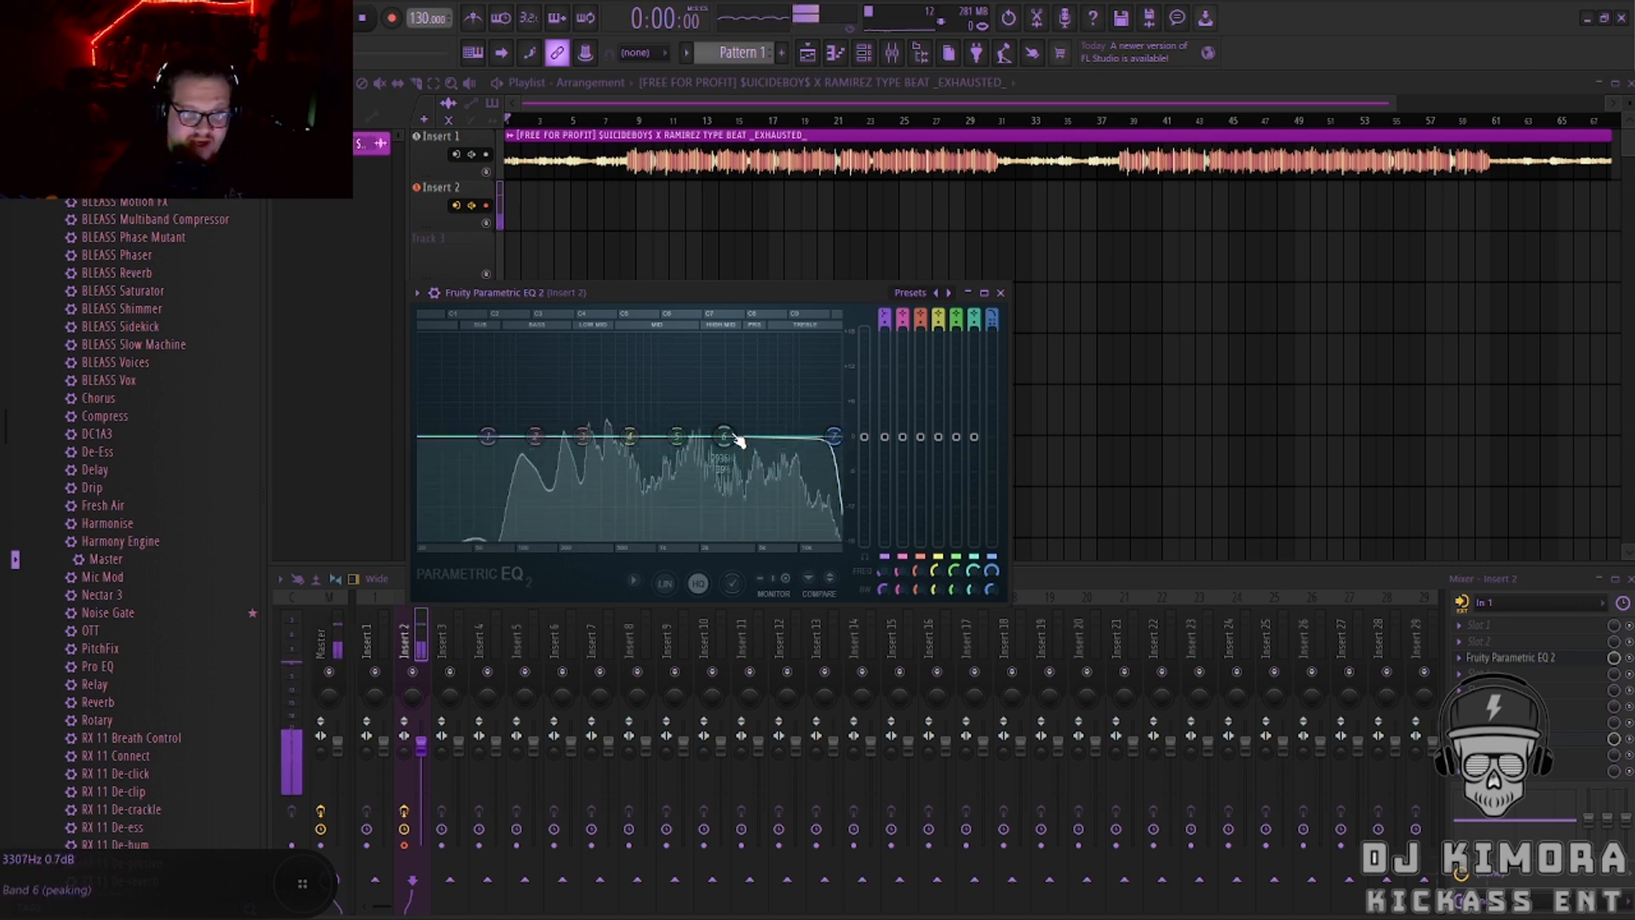
Shape the mids and highs with a slight band 6 boost, a small band 5 dip and deep narrow notches on bands 3 and 4.
mouse_move(737, 440)
left_mouse_down()
mouse_move(792, 419)
mouse_move(738, 442)
left_mouse_up()
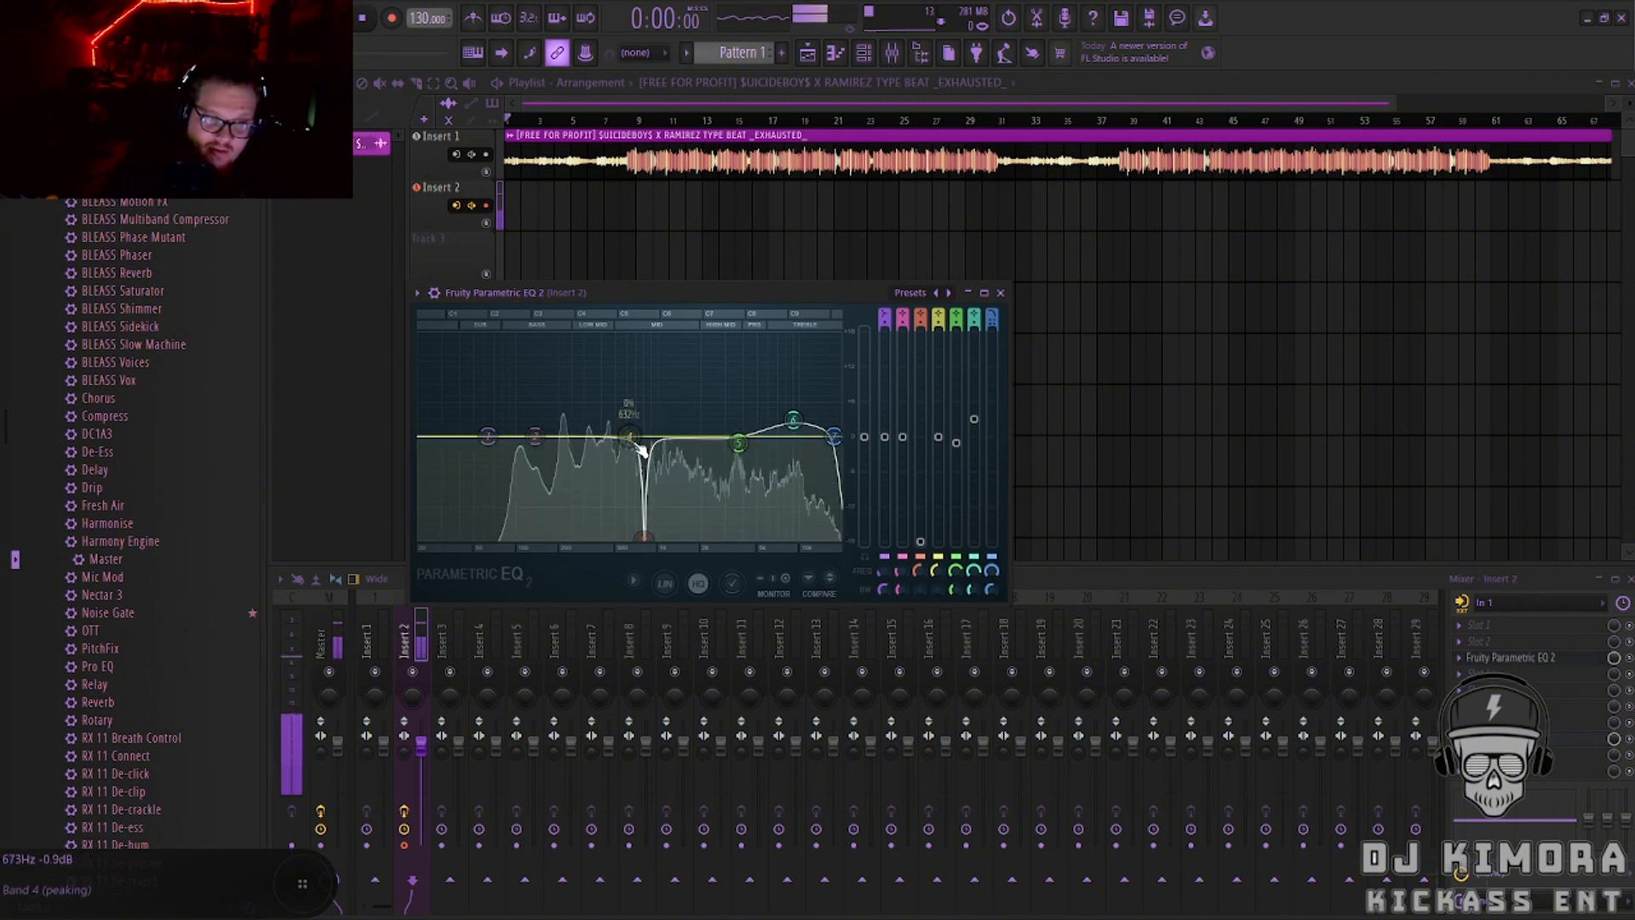
left_click_drag(629, 436, 734, 536)
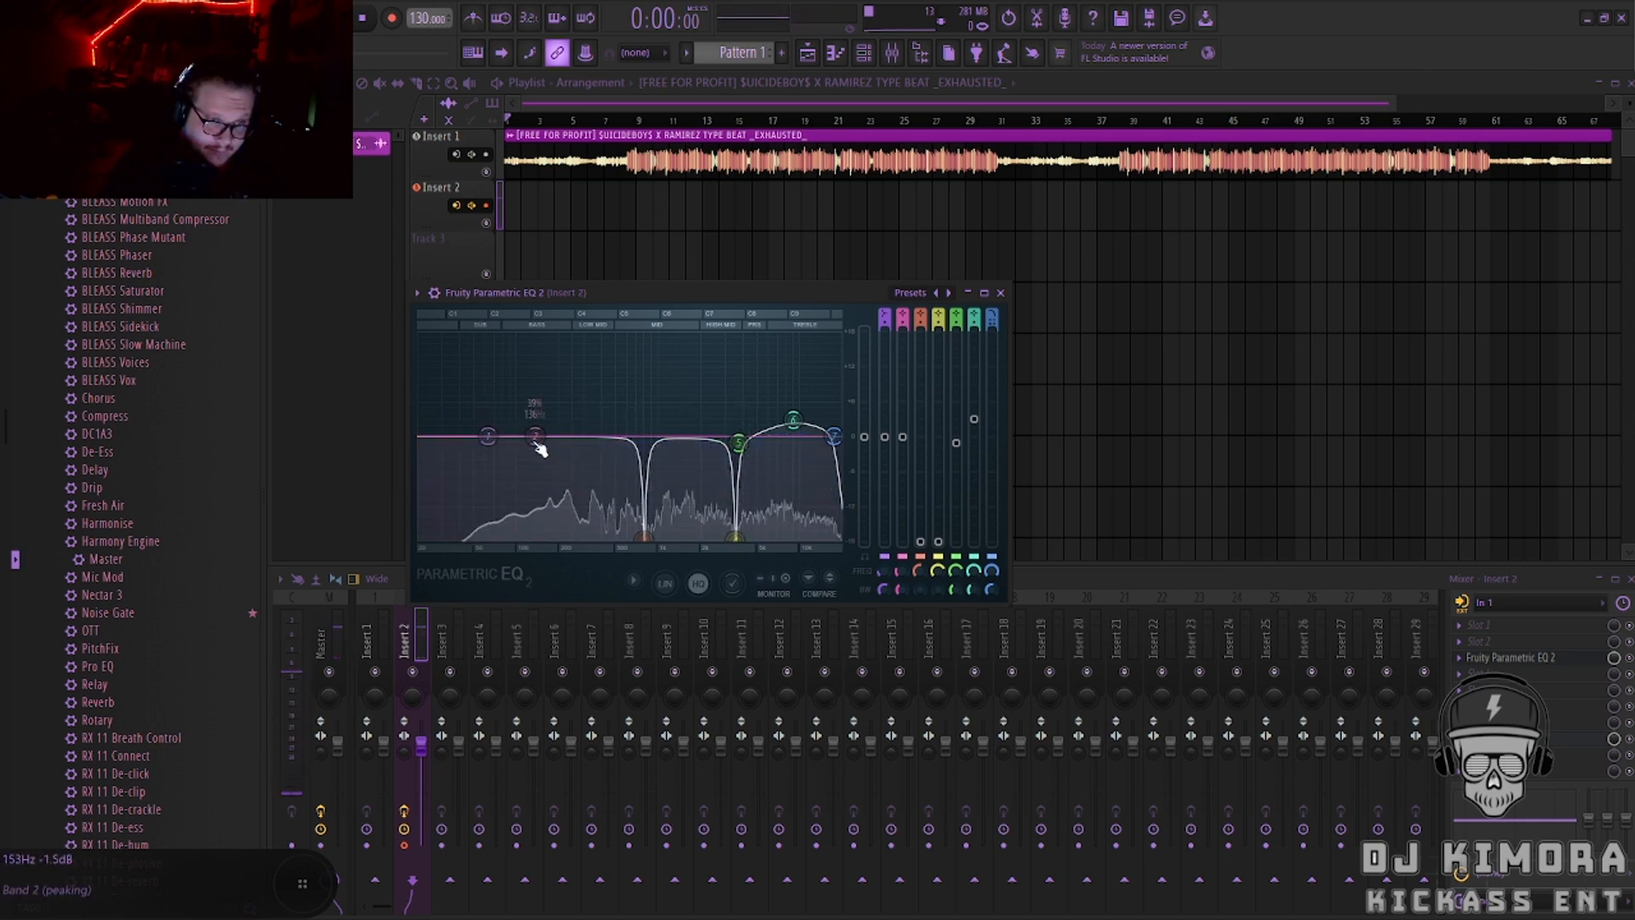
Make band 1 of the Parametric EQ 2 a high pass with a Steep 8 order.
right_click(488, 437)
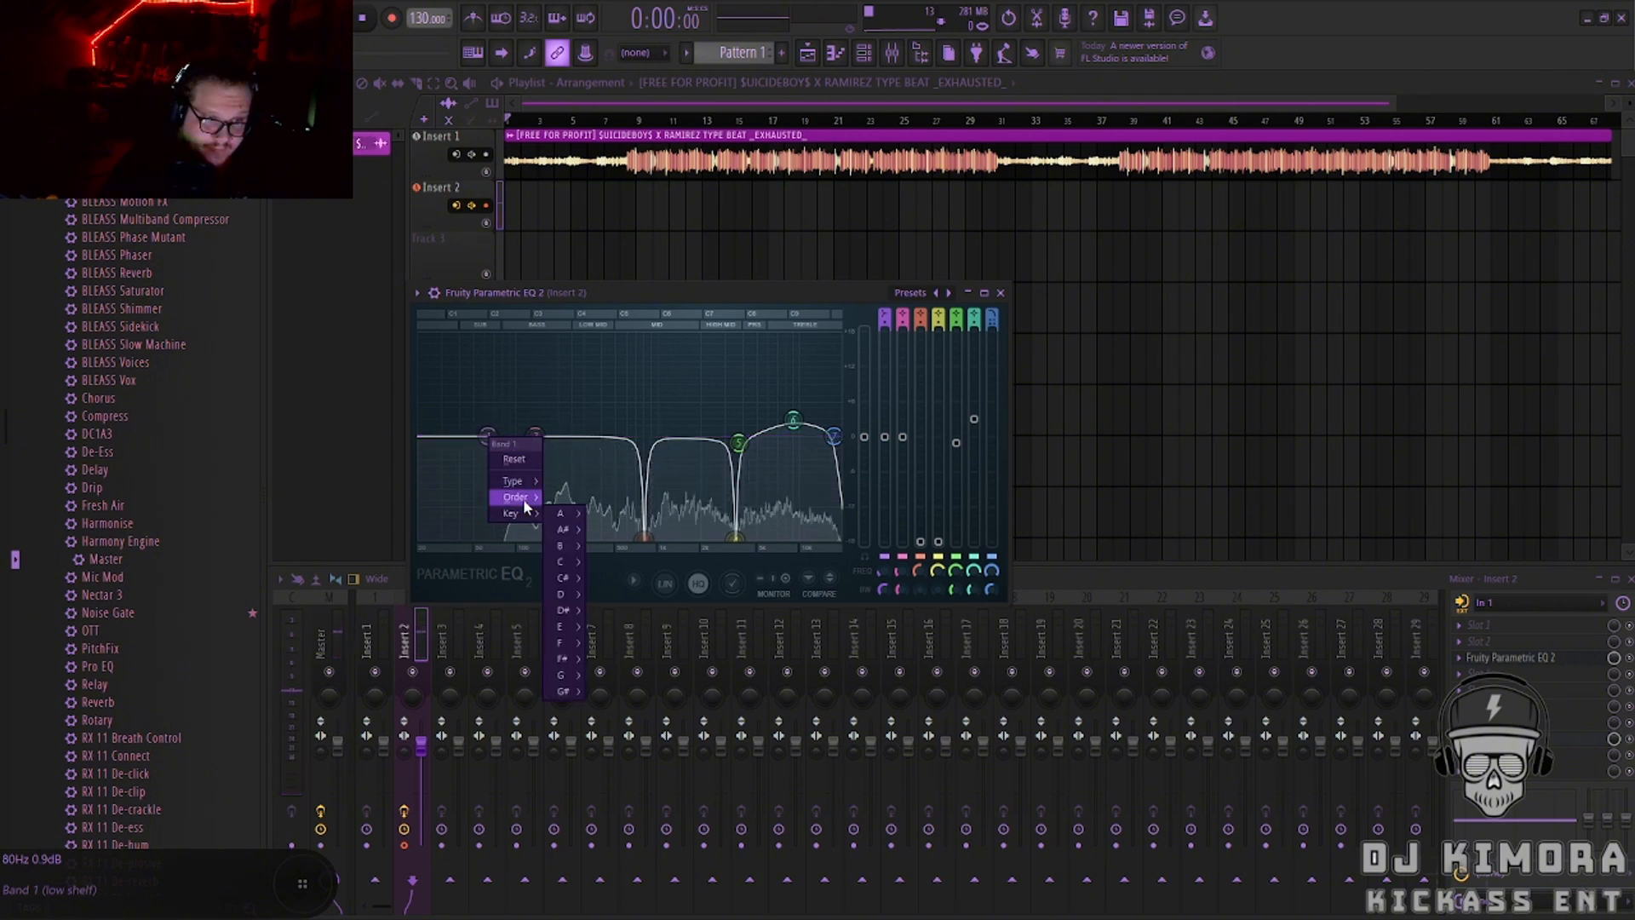
mouse_move(522, 498)
left_click(590, 498)
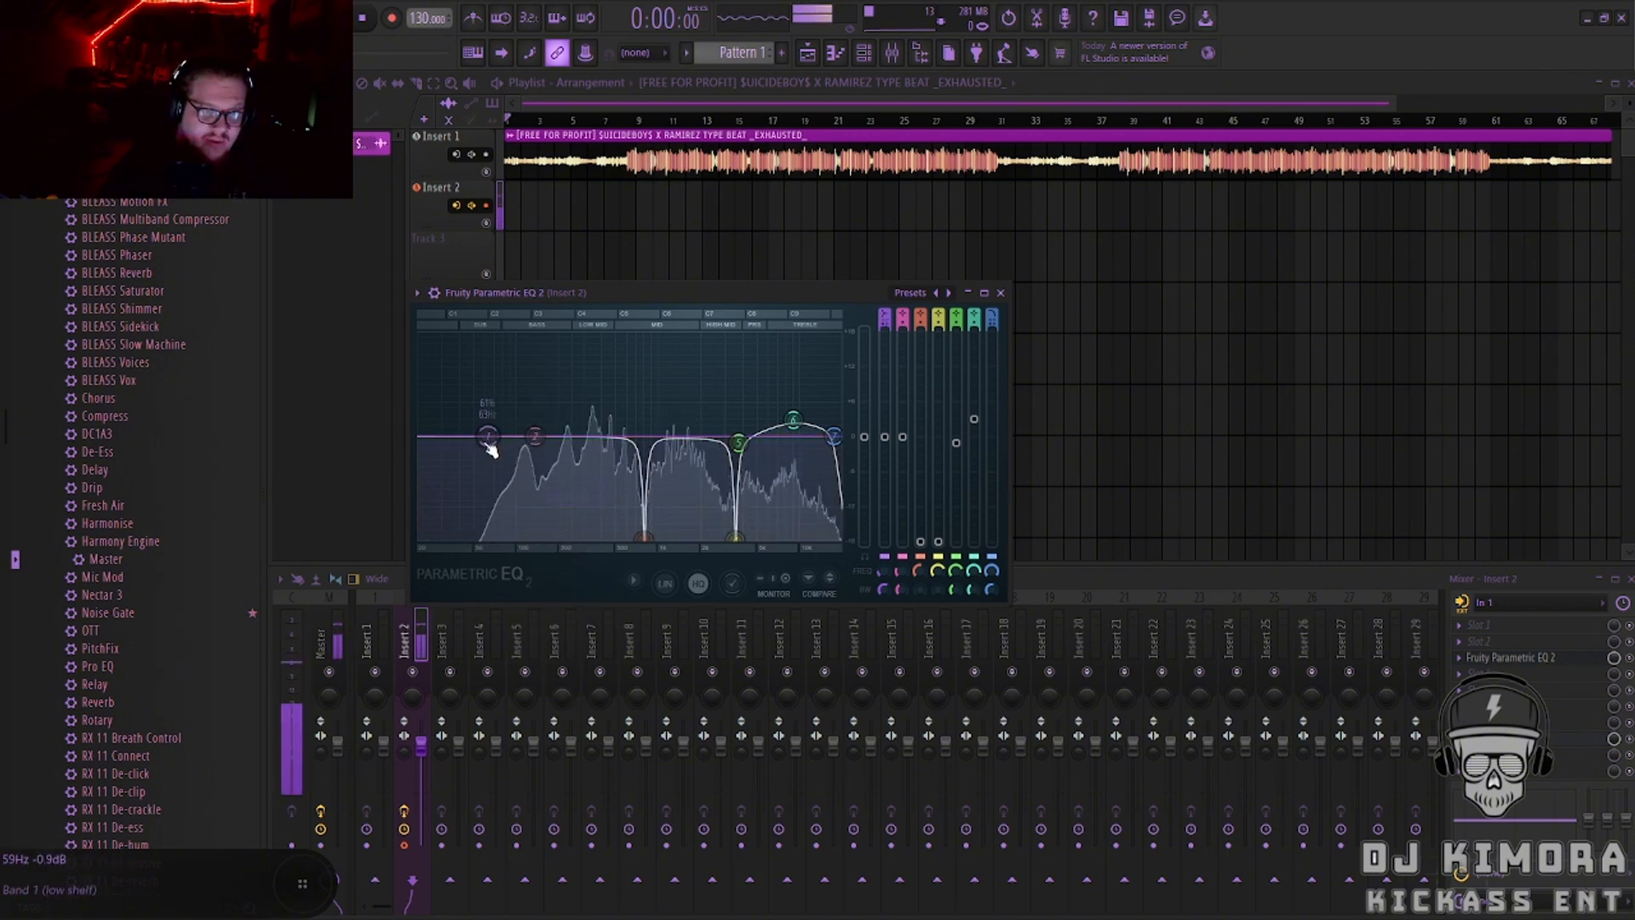
scroll(886, 315, "up", 2)
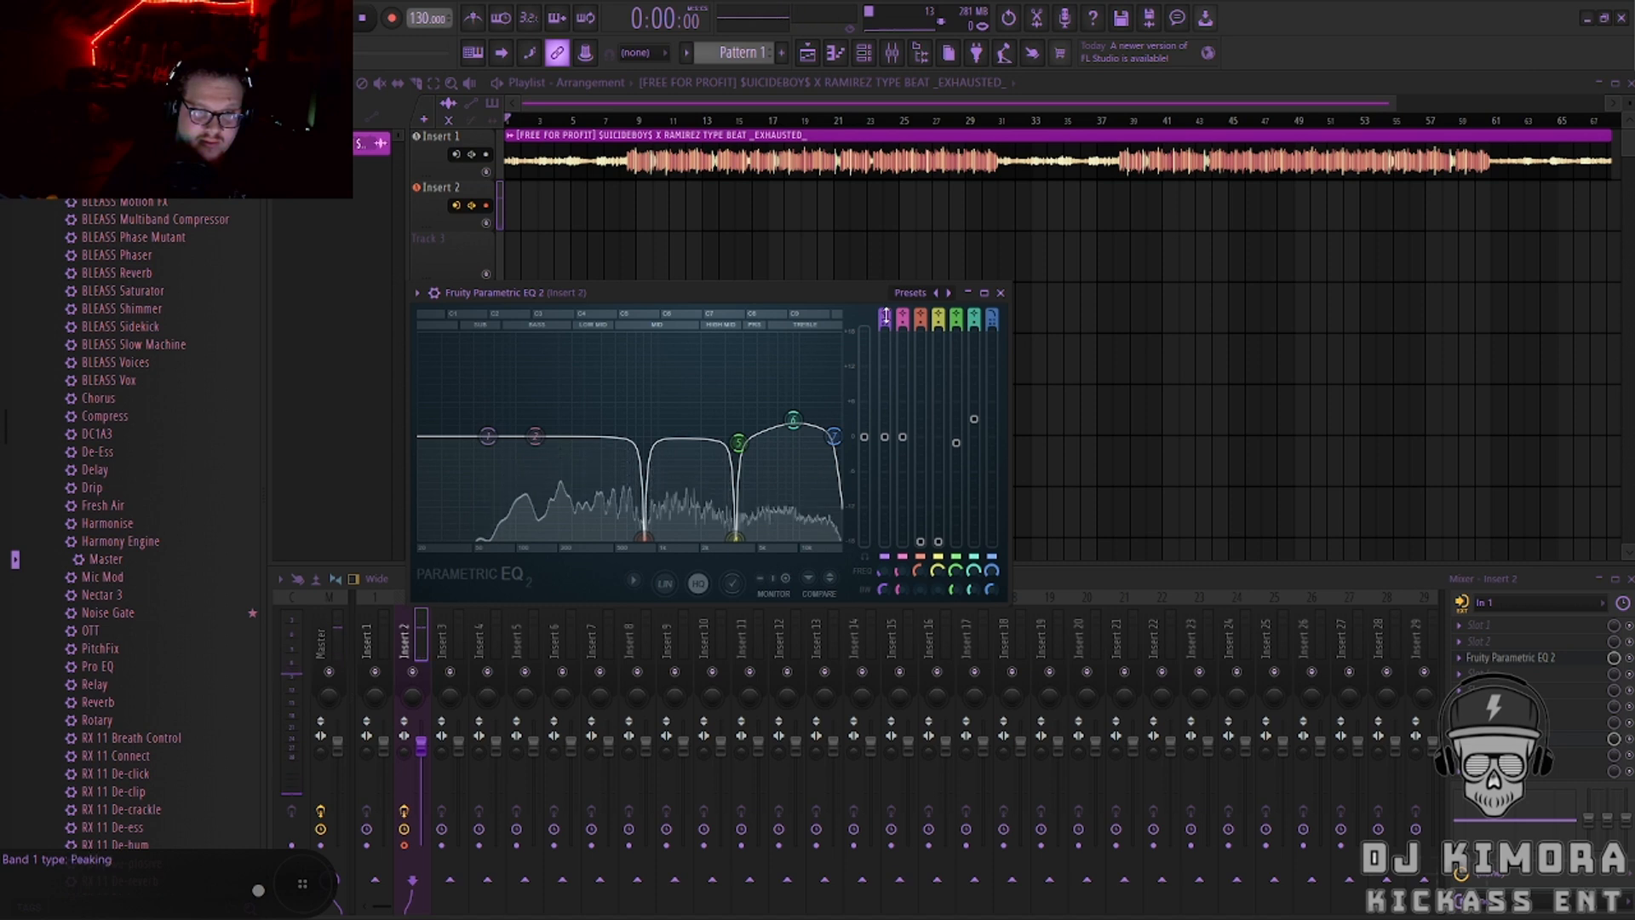
scroll(886, 315, "down", 7)
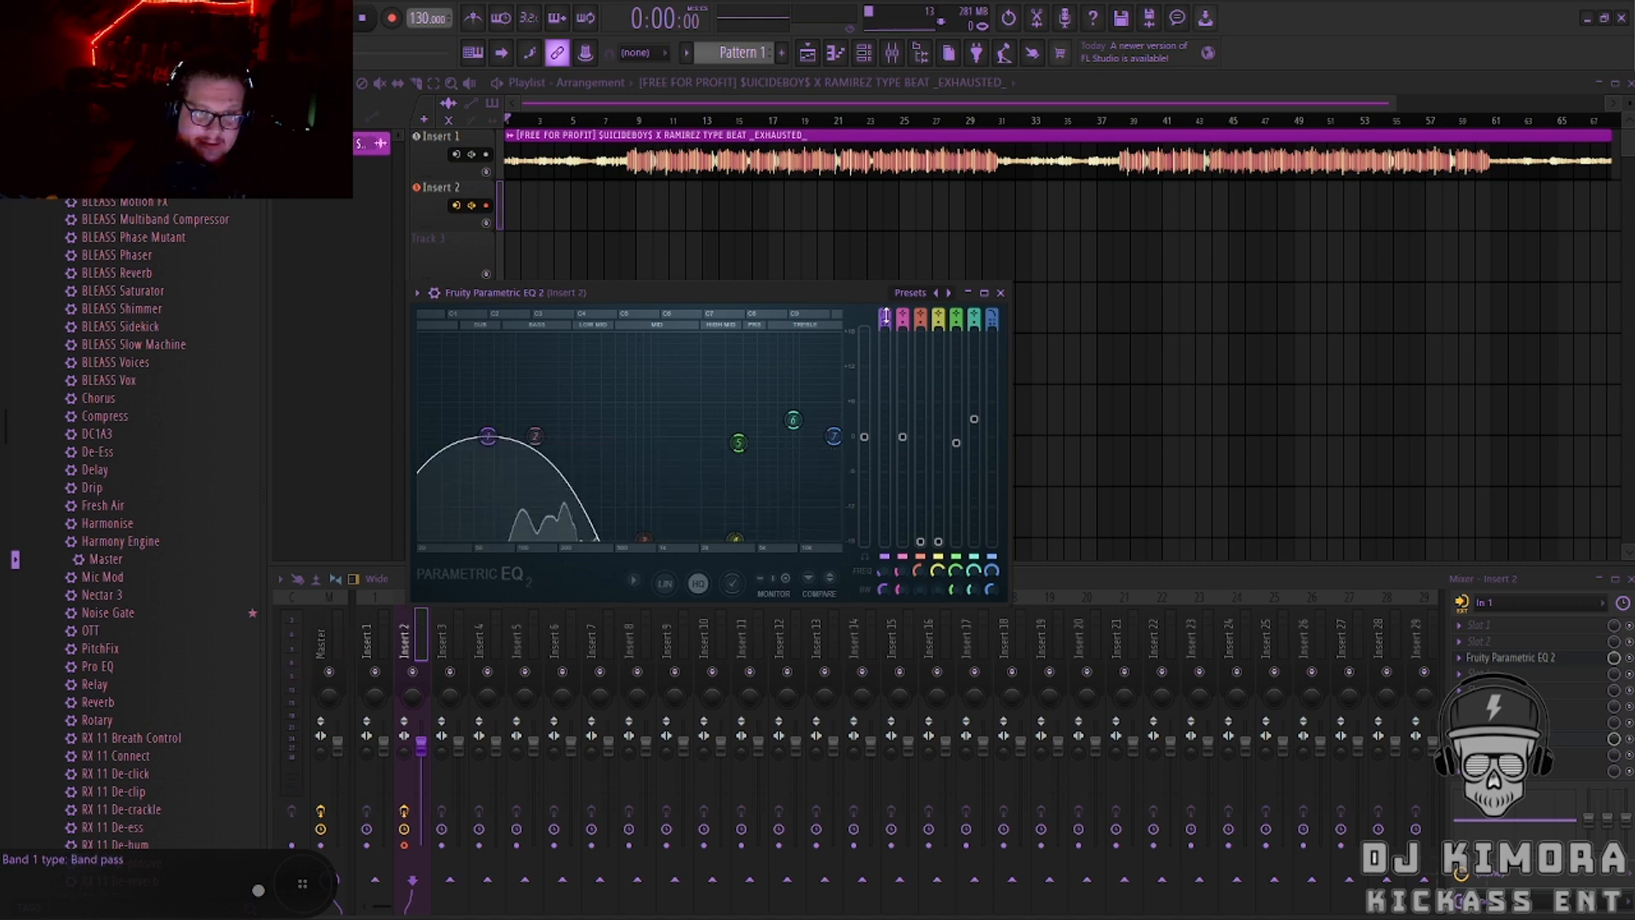
scroll(886, 315, "up", 3)
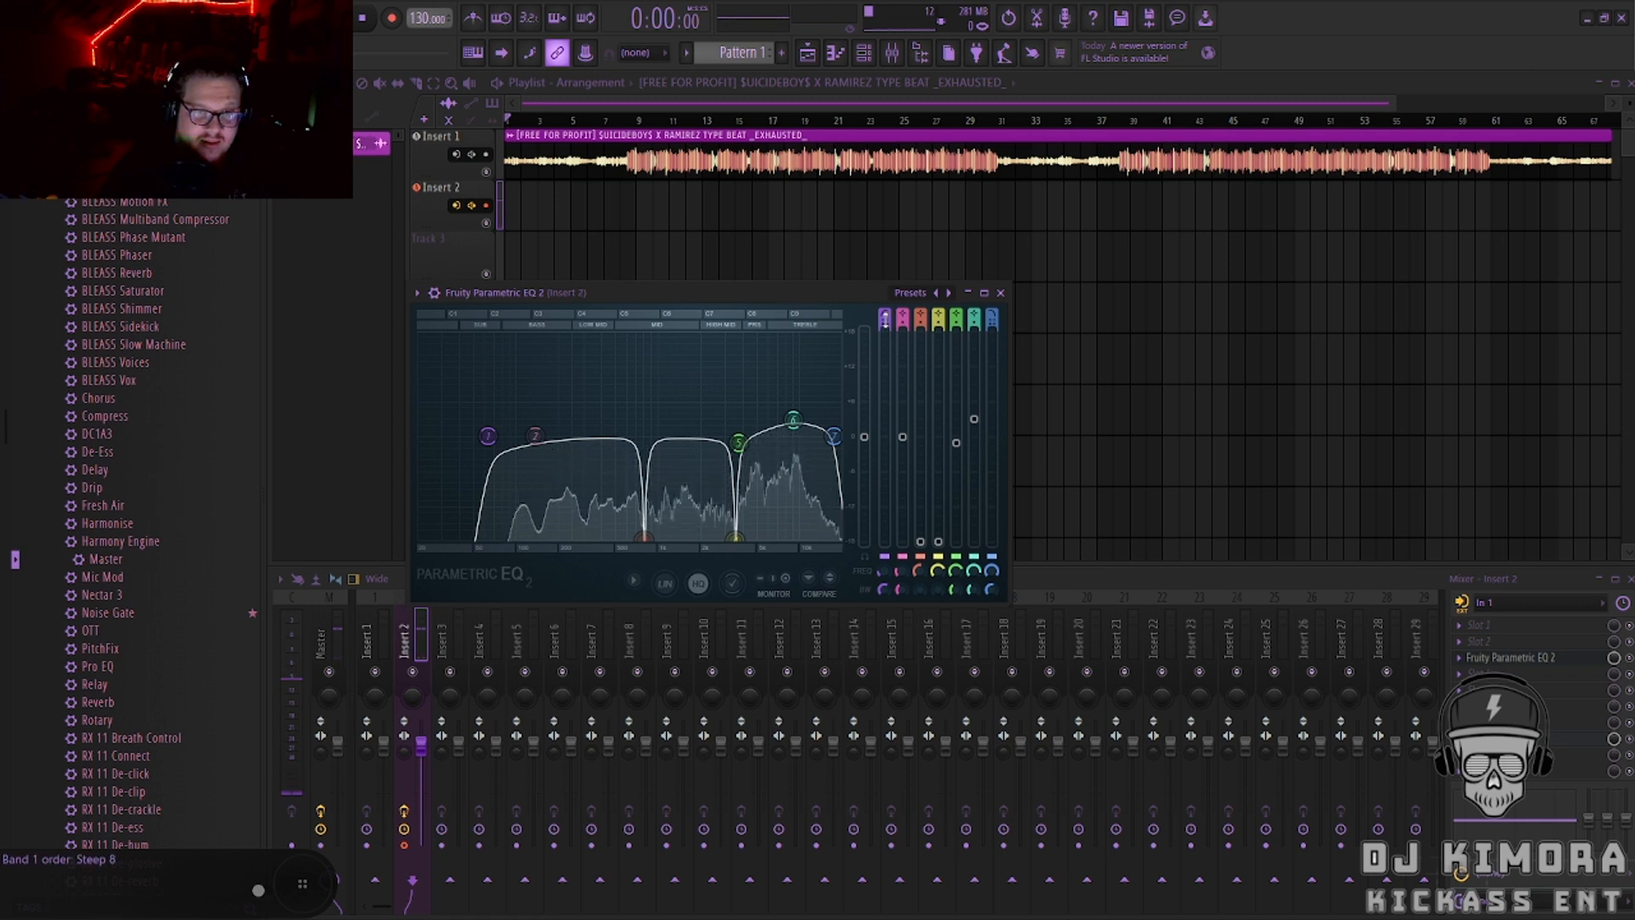
right_click(488, 436)
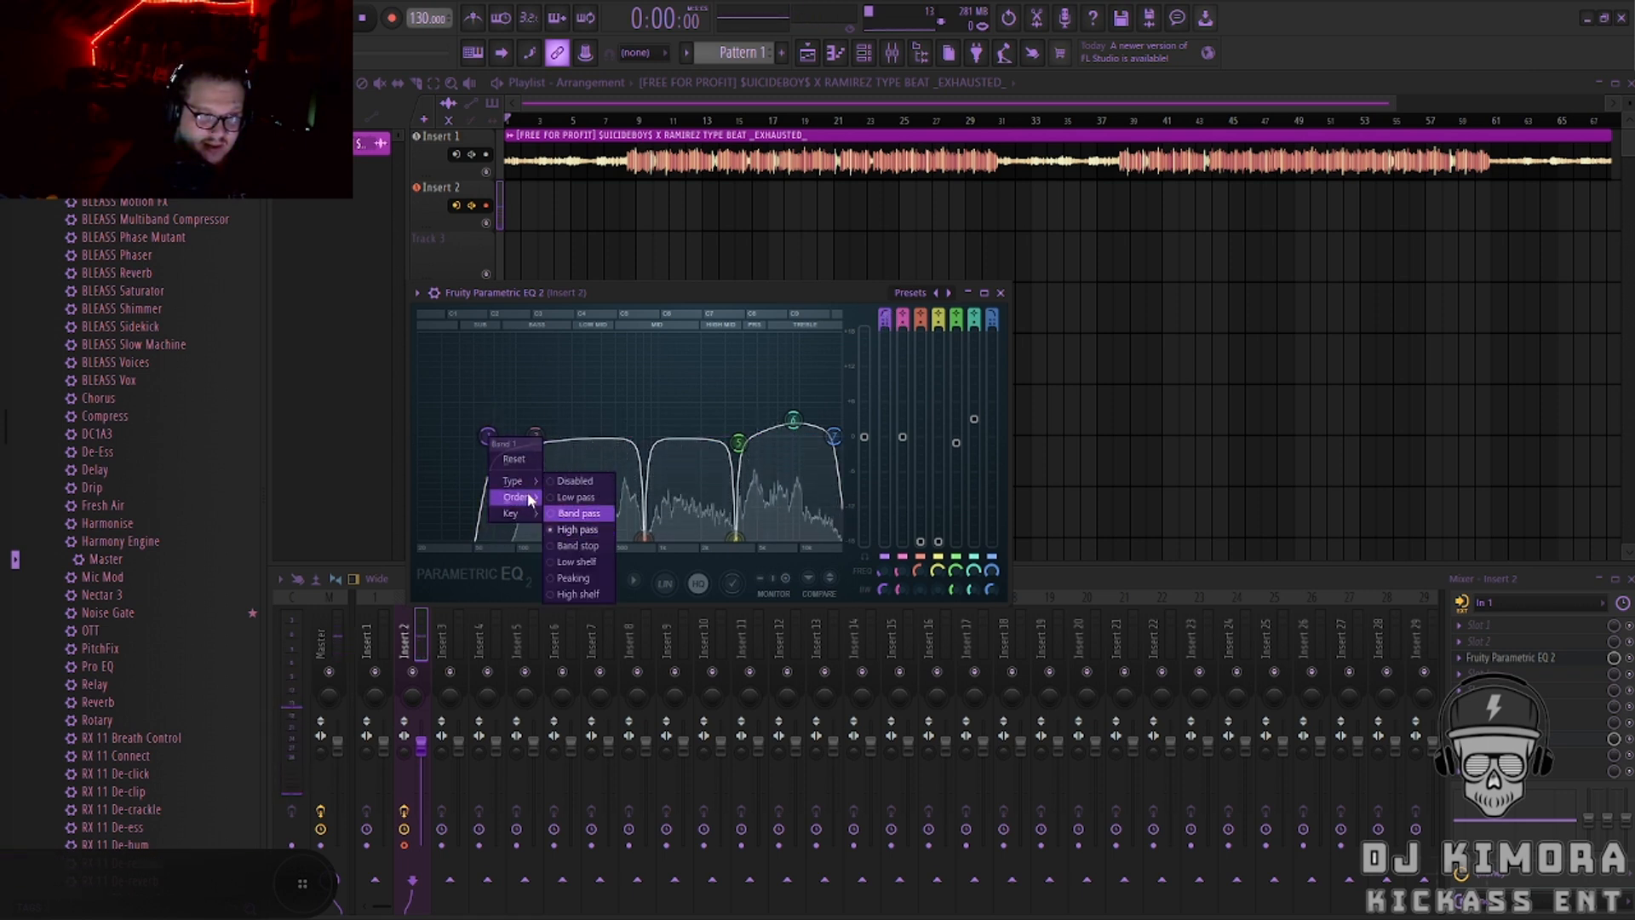
mouse_move(529, 513)
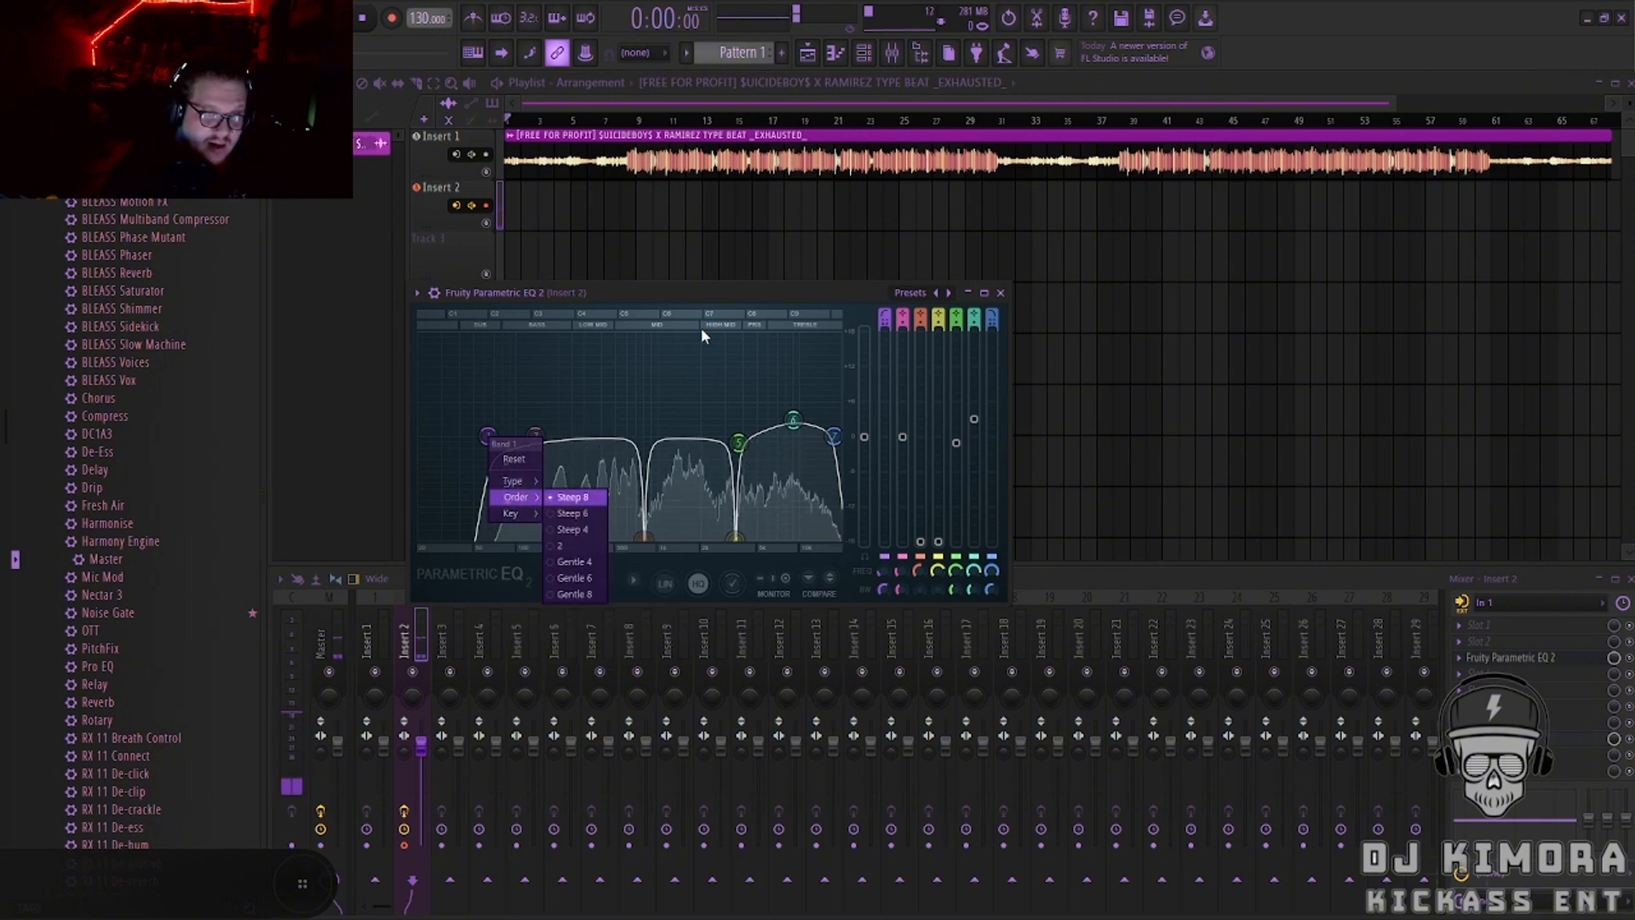
left_click(756, 292)
Set the band 1 high pass at about 65 Hz with a softer slope, and dip band 2 by about 8.5 dB near 219 Hz.
left_click_drag(491, 437, 509, 436)
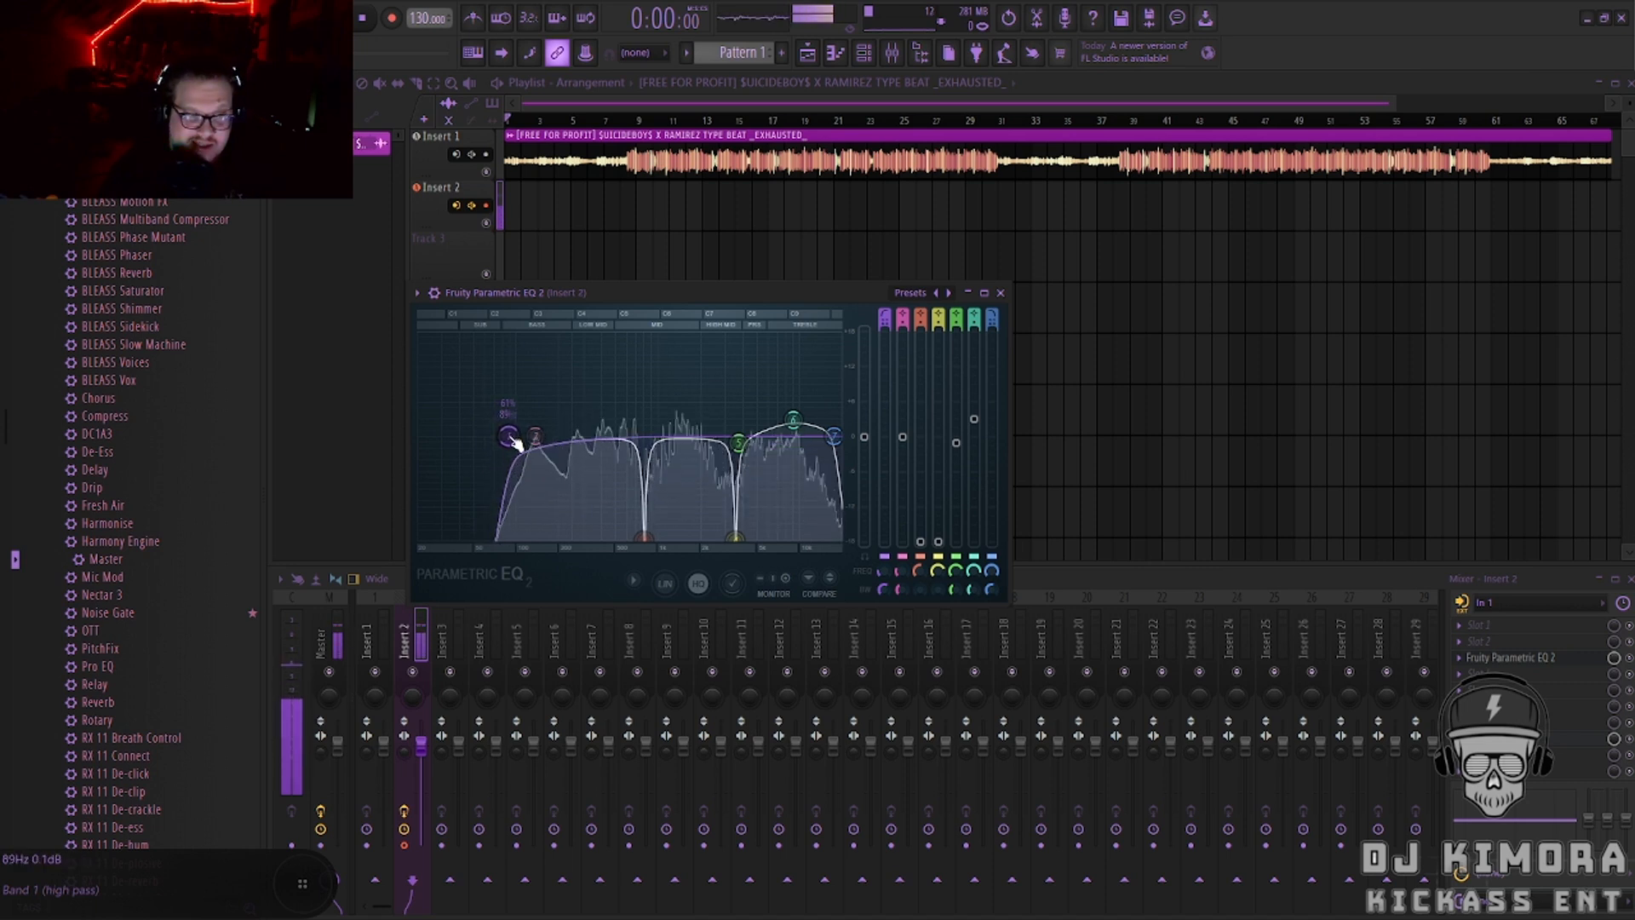
scroll(516, 443, "up", 3)
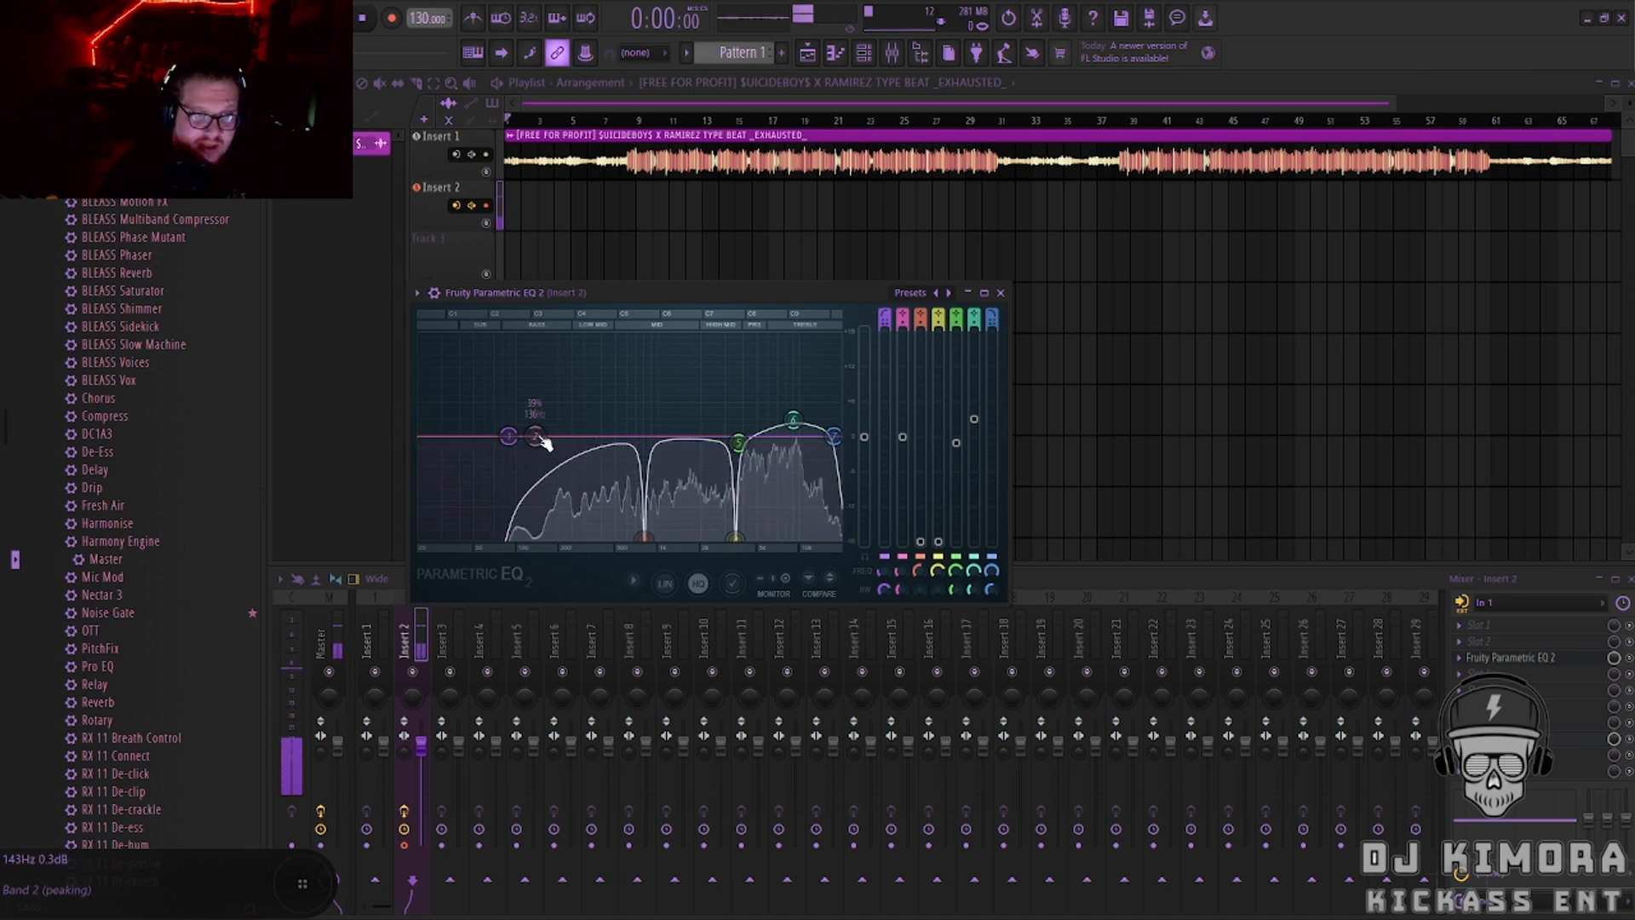
left_click_drag(536, 438, 567, 492)
scroll(568, 492, "up", 2)
left_click_drag(510, 438, 494, 437)
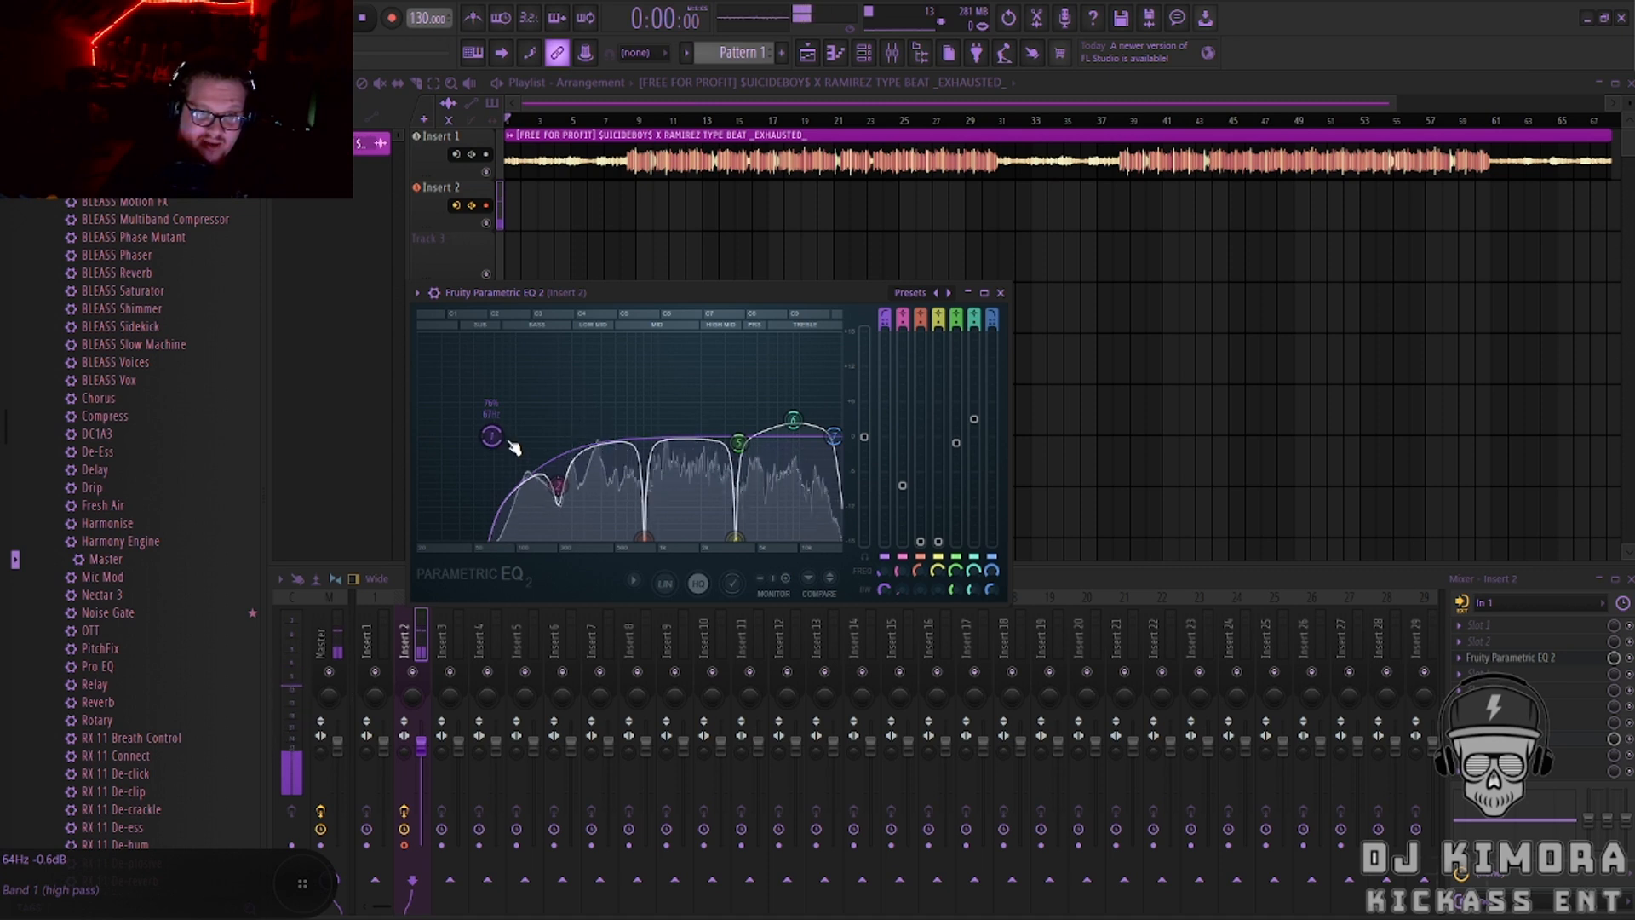
Check the filter order options of band 2 and close the Parametric EQ 2.
right_click(564, 490)
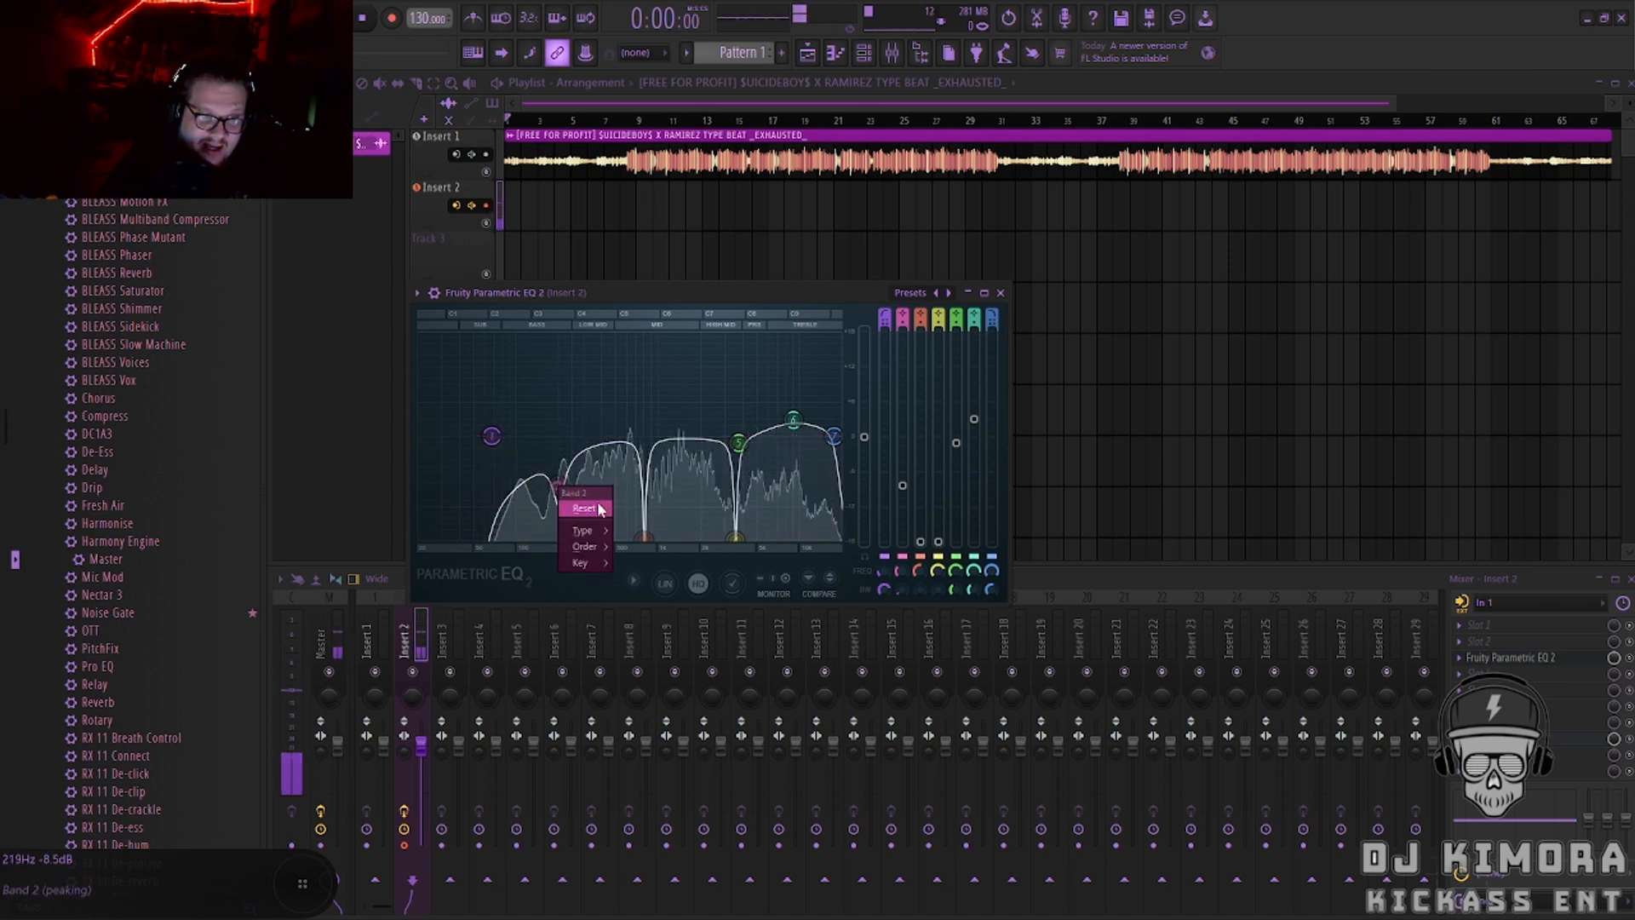
mouse_move(586, 530)
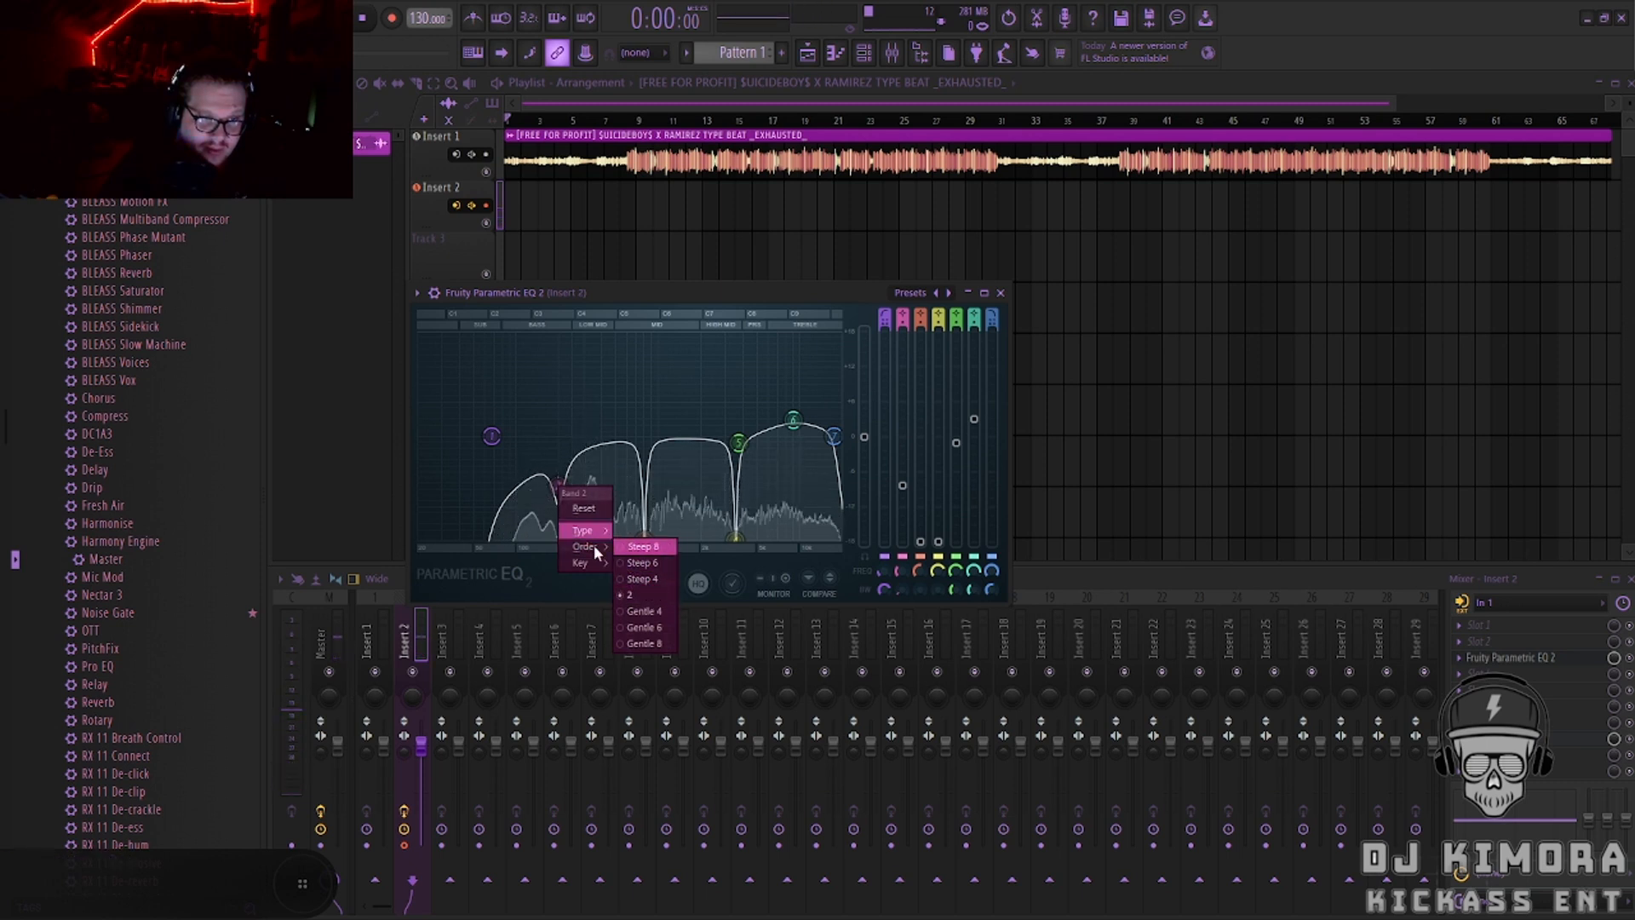
left_click(641, 293)
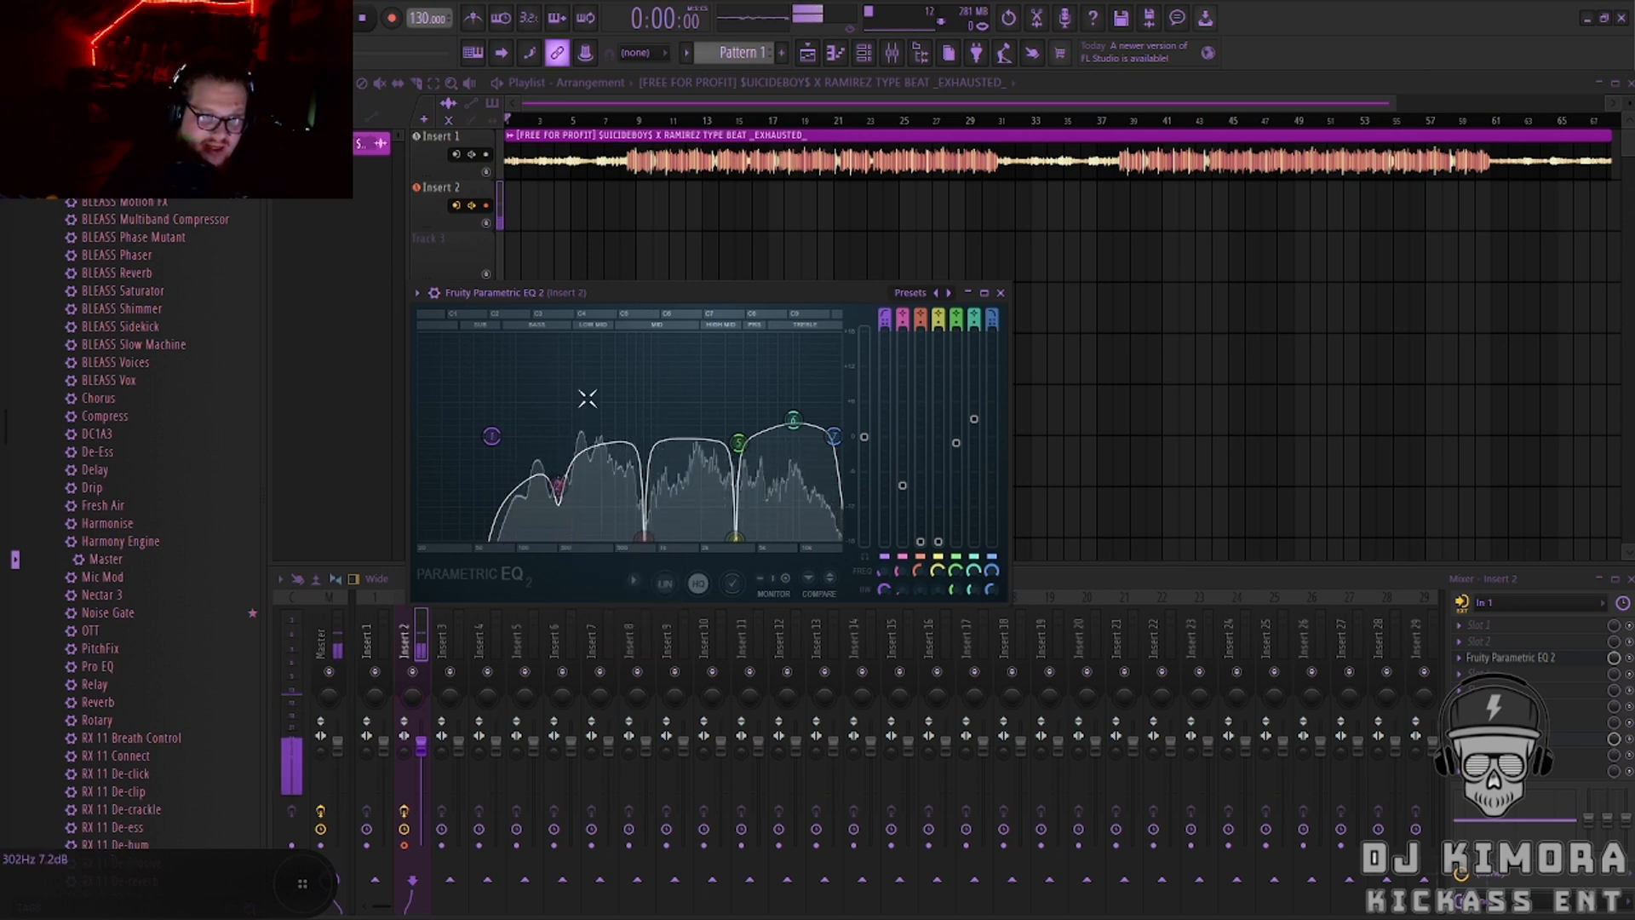
left_click_drag(564, 485, 537, 454)
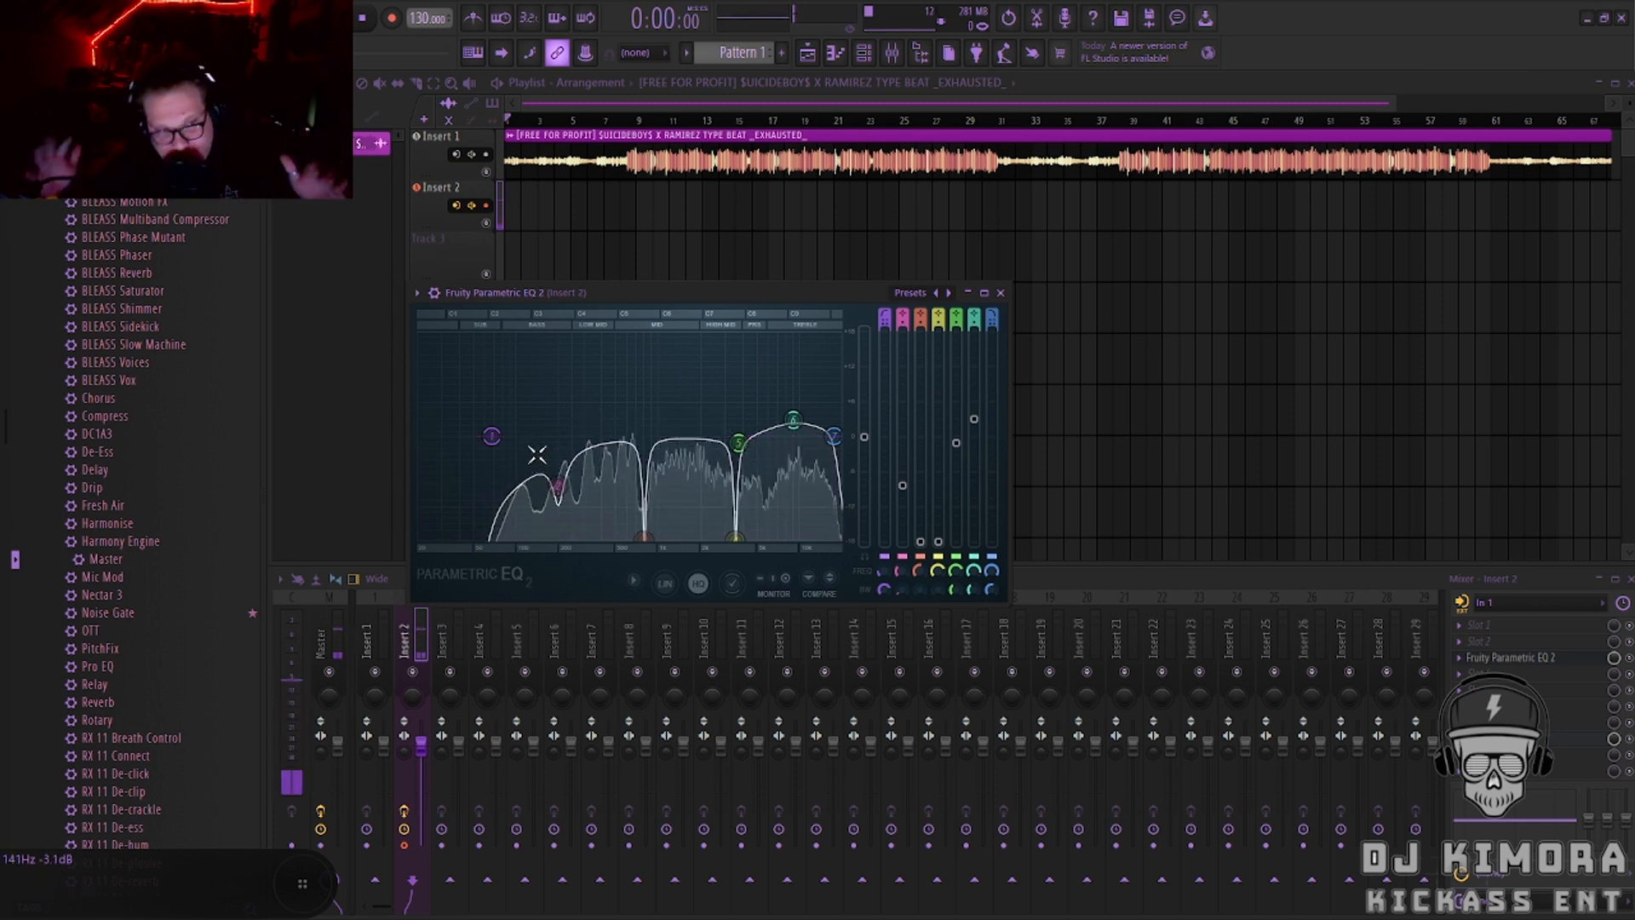
left_click(1000, 293)
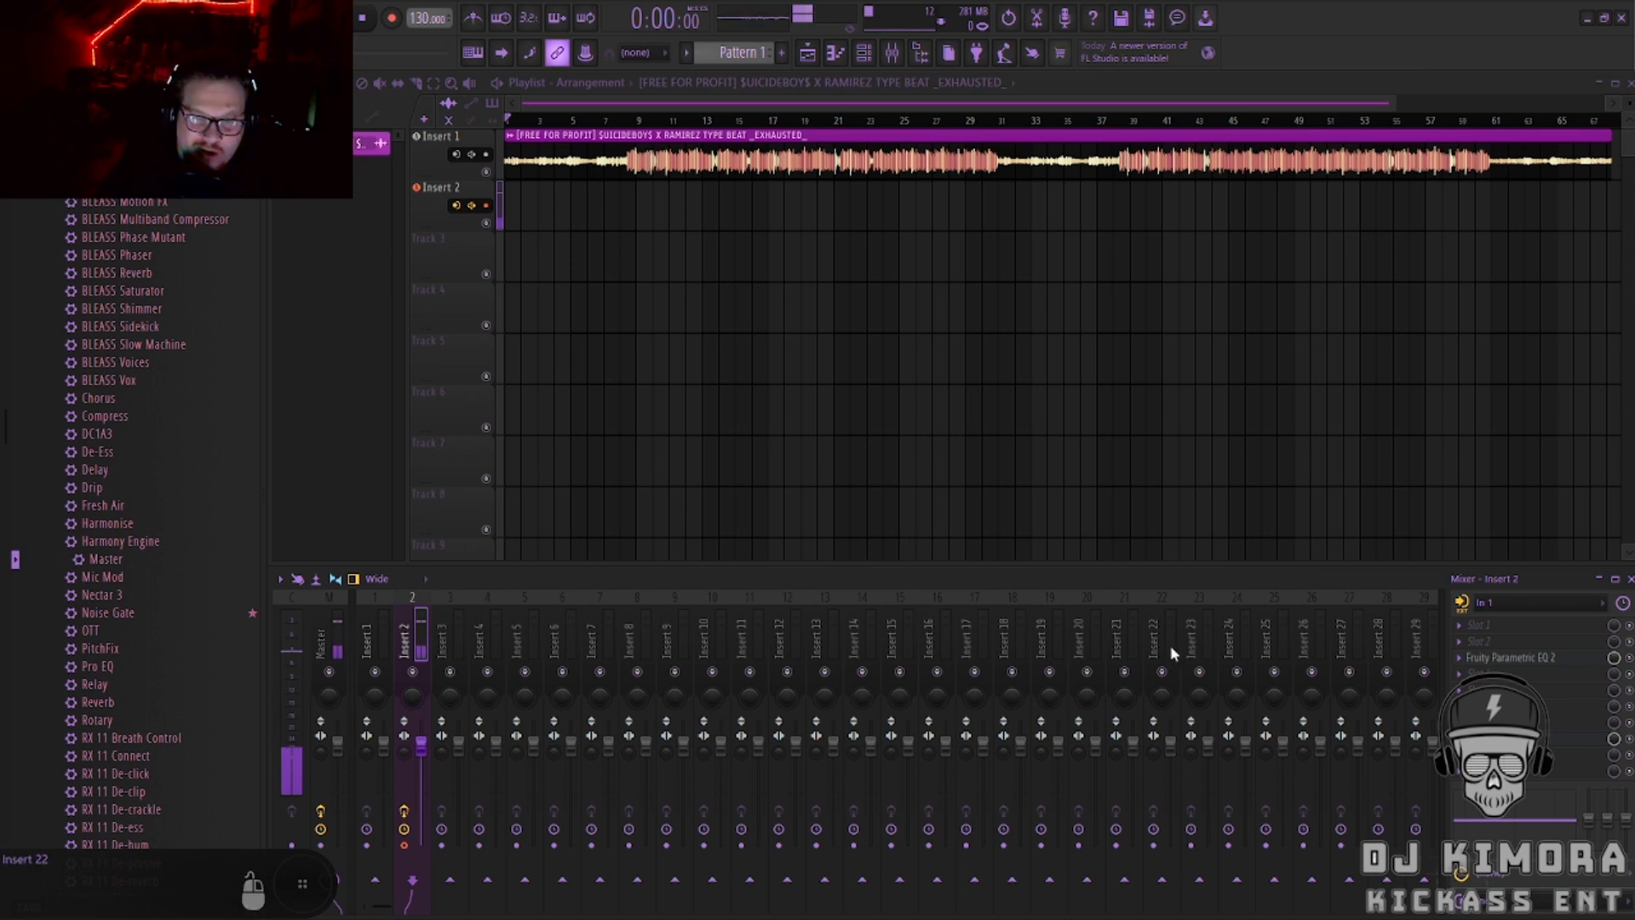
Load the VST3 plugin Auto-Key into effect slot 1 of mixer Insert 1.
left_click(1464, 630)
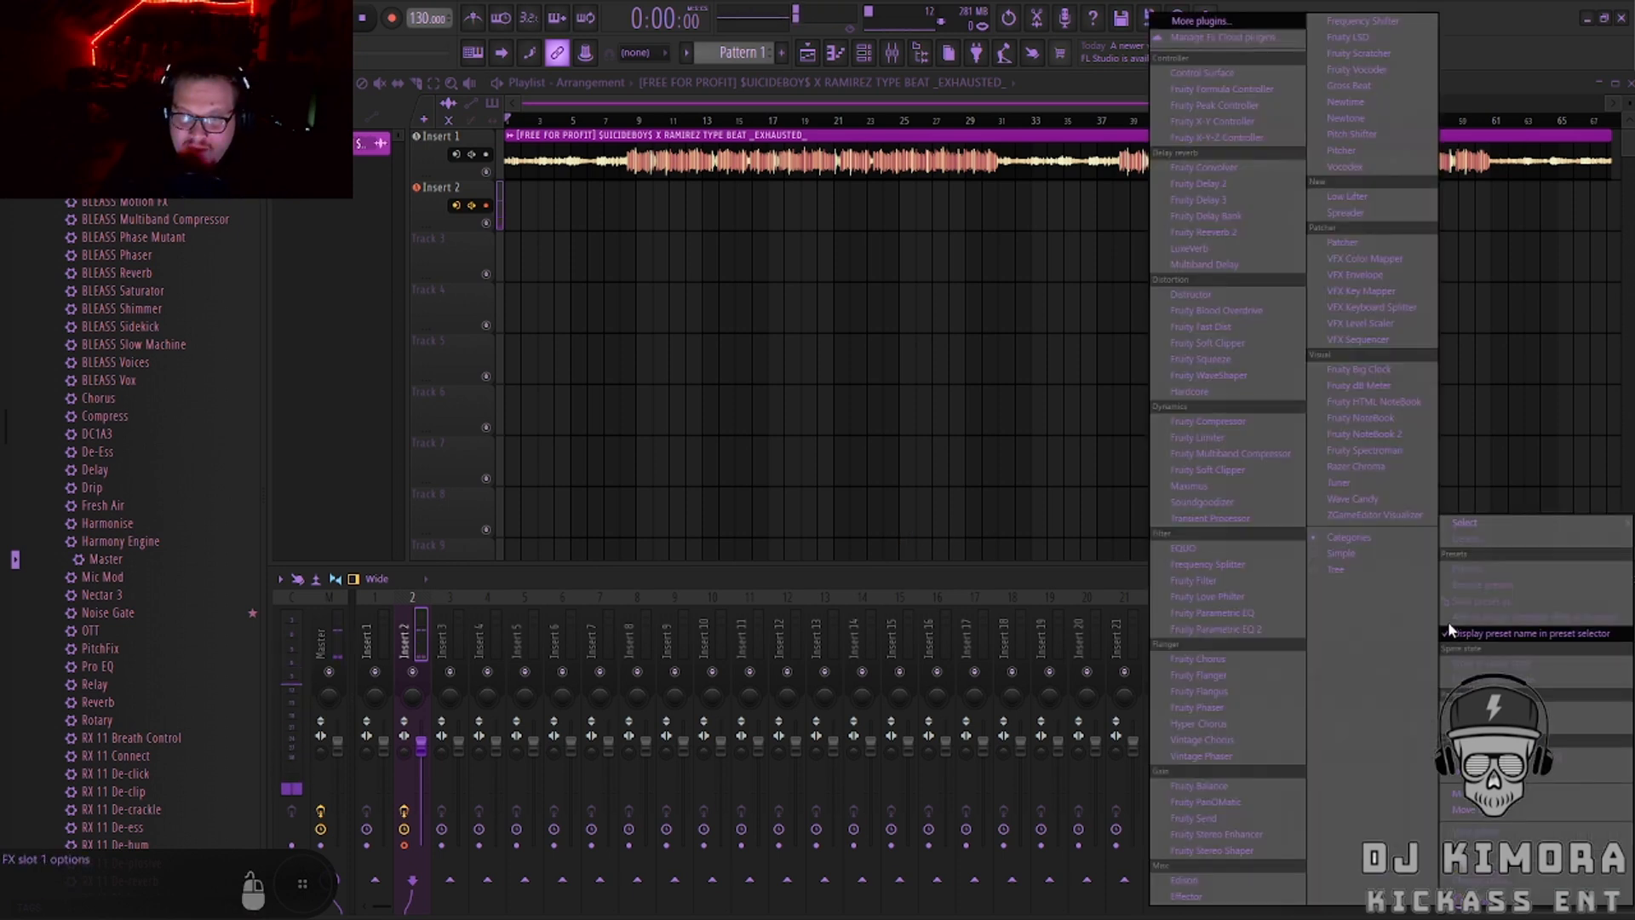
left_click(333, 274)
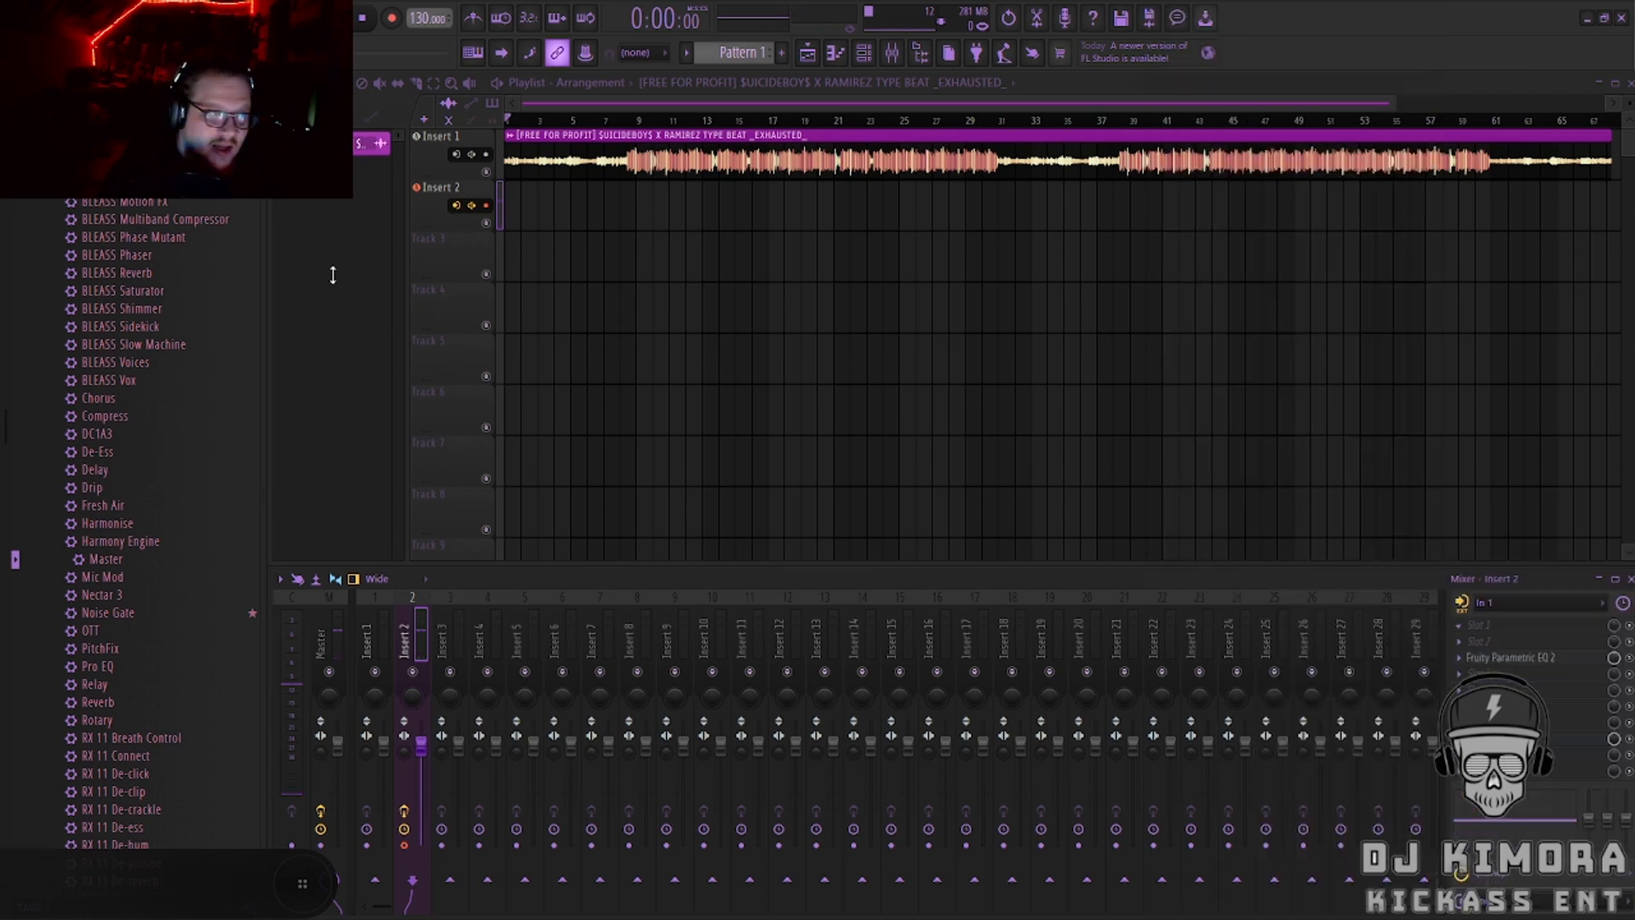
left_click(364, 632)
scroll(178, 417, "up", 8)
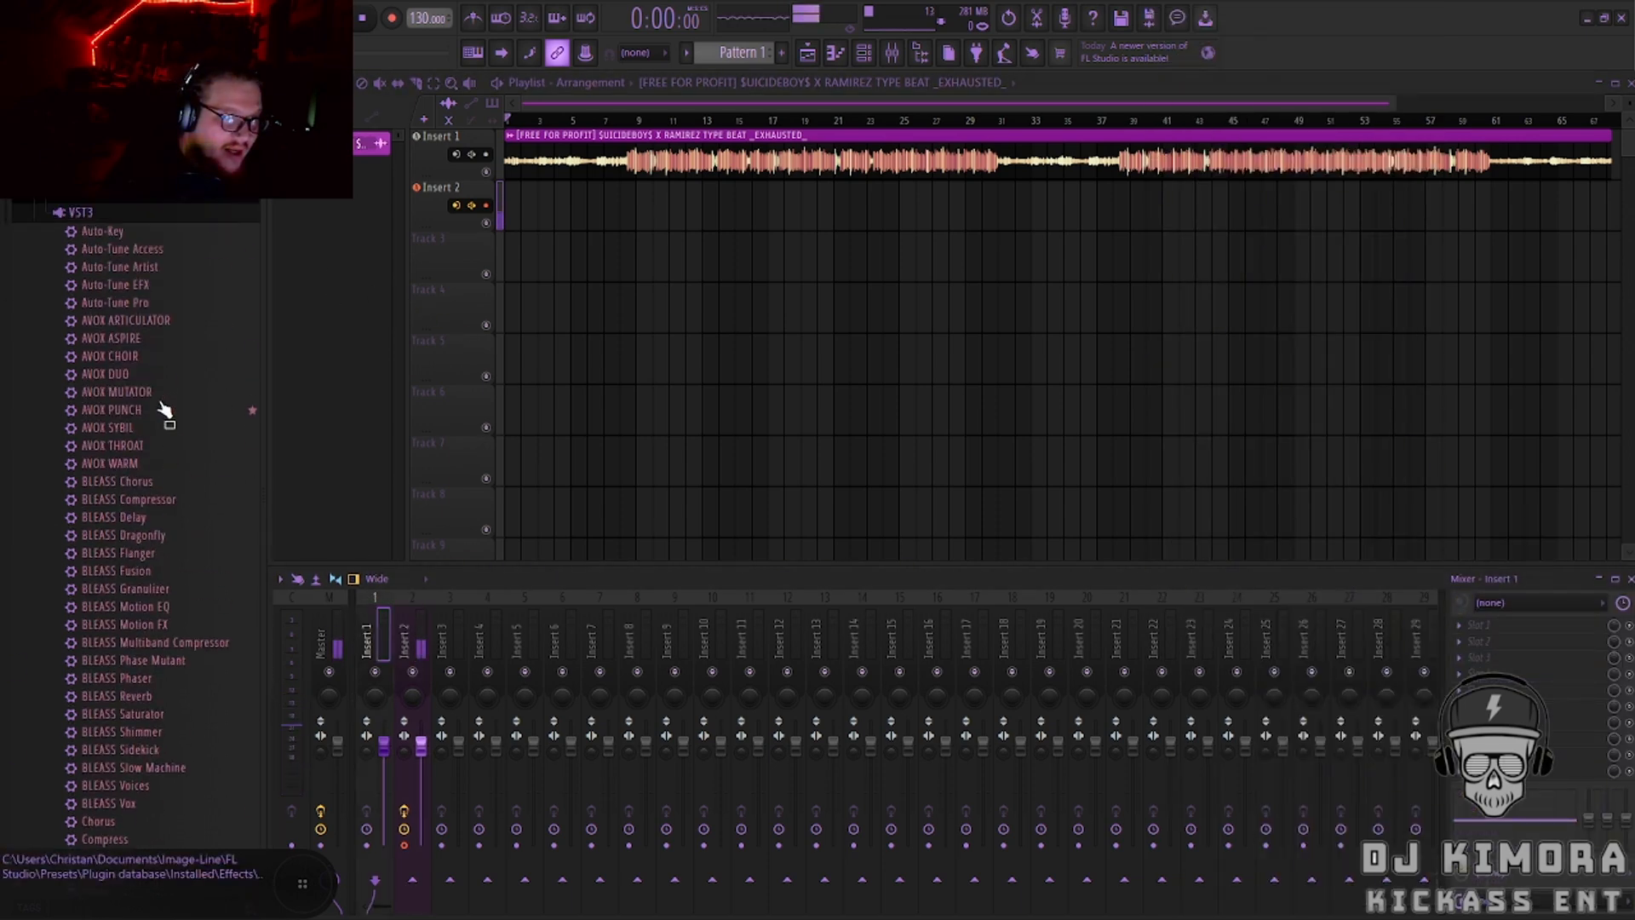
left_click_drag(120, 238, 269, 353)
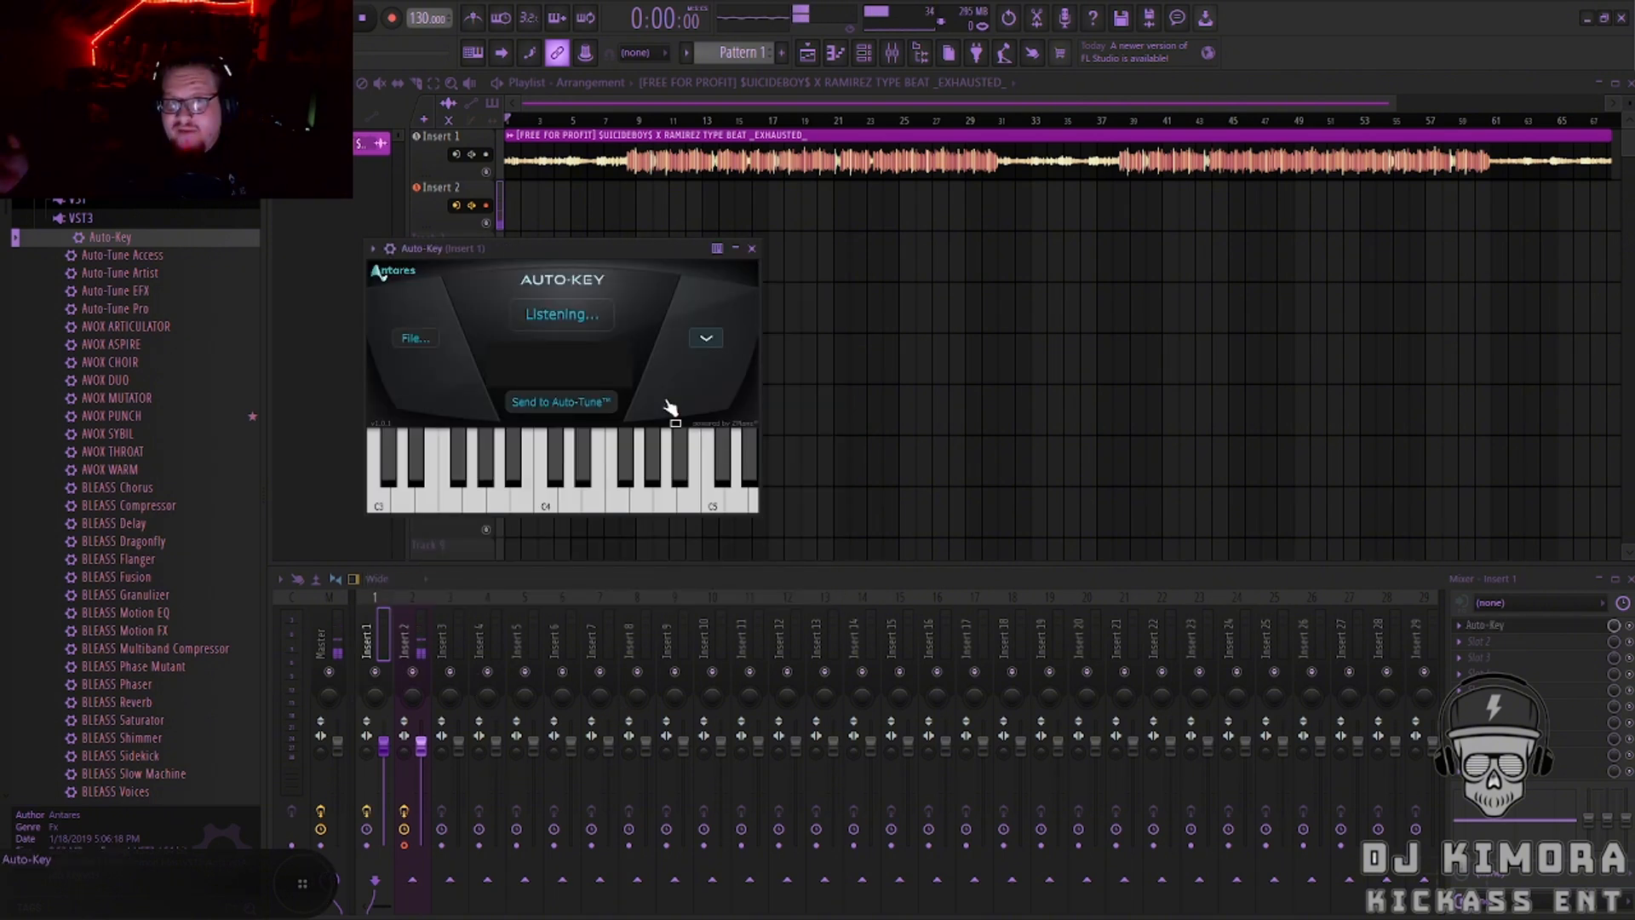
Play the beat past its intro while Auto-Key detects its musical key, stop playback and close the plugin.
key("space")
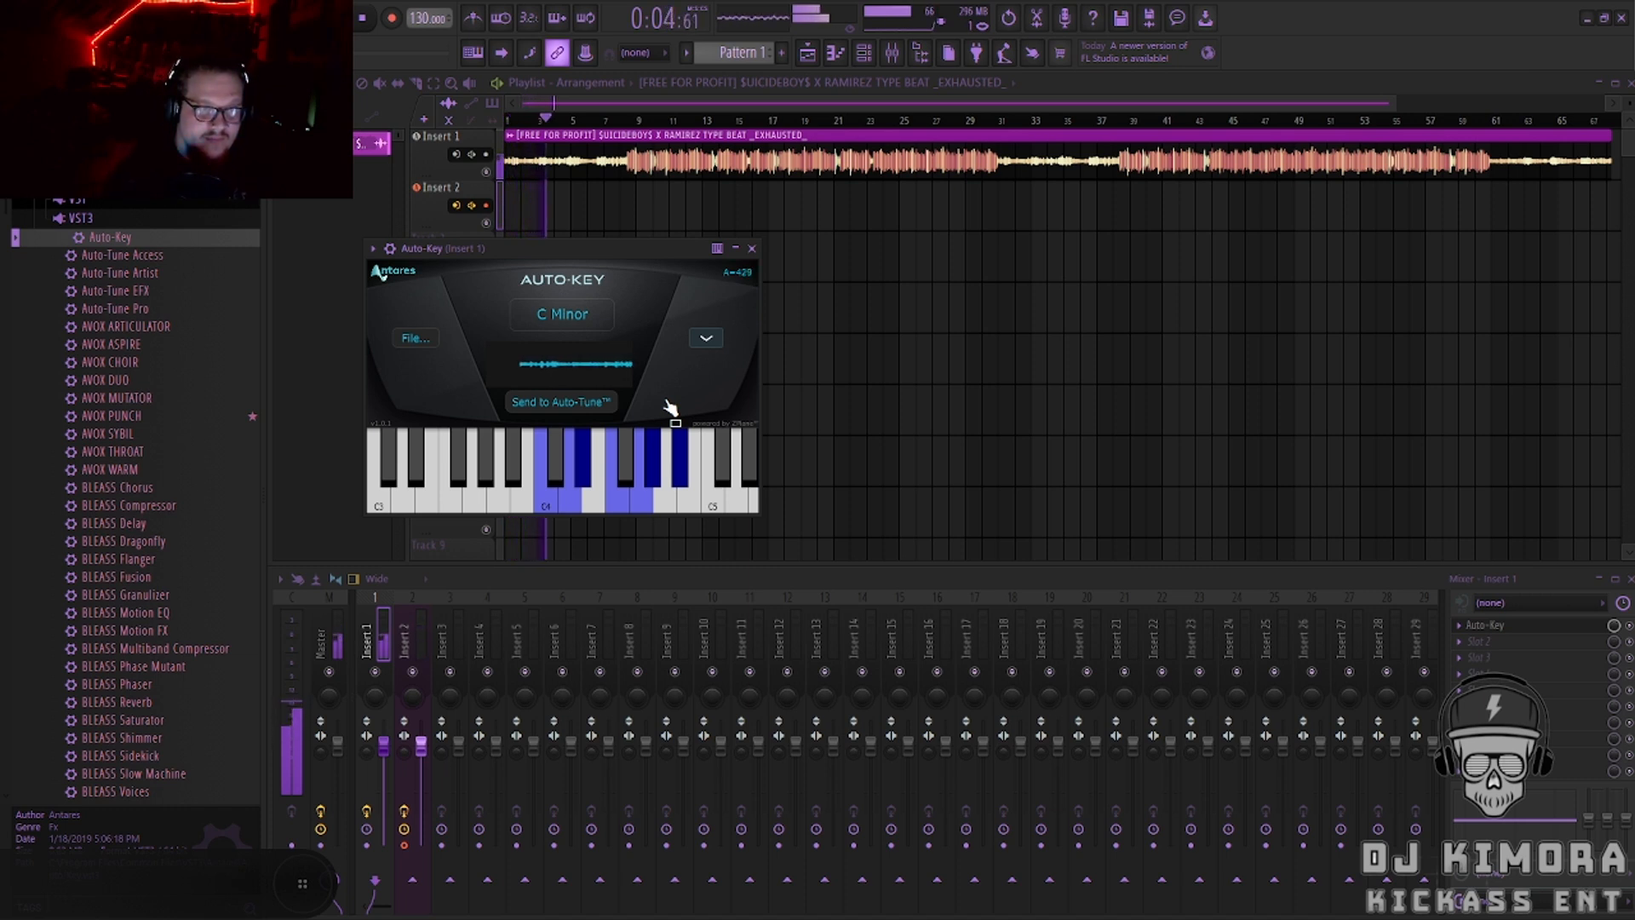
left_click(751, 248)
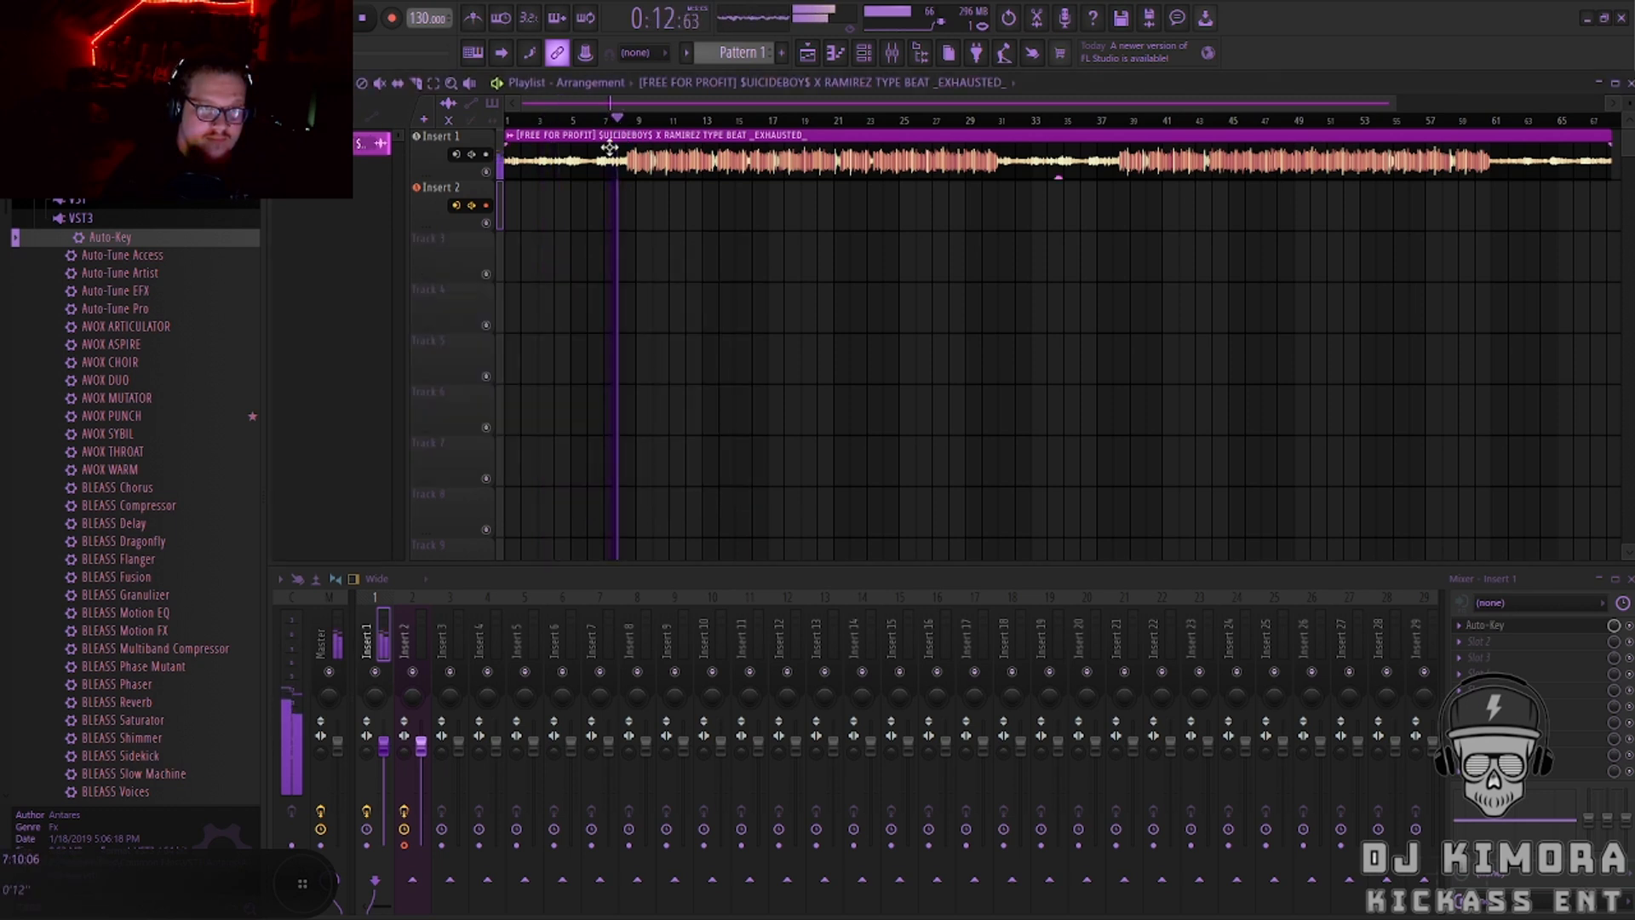
left_click(1495, 631)
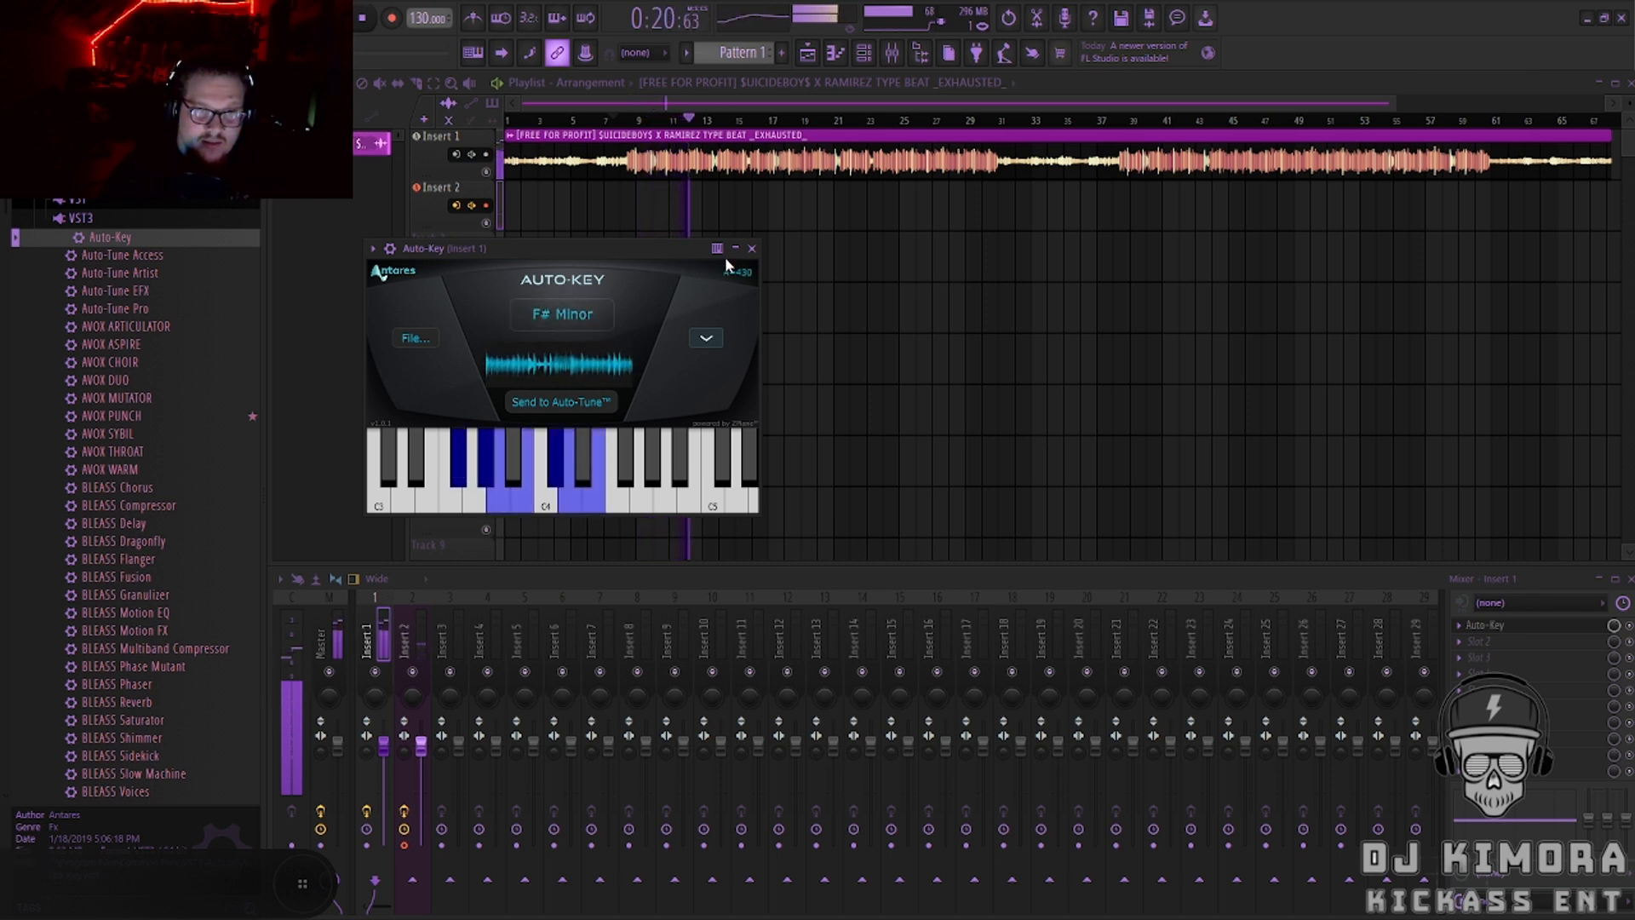
left_click(337, 19)
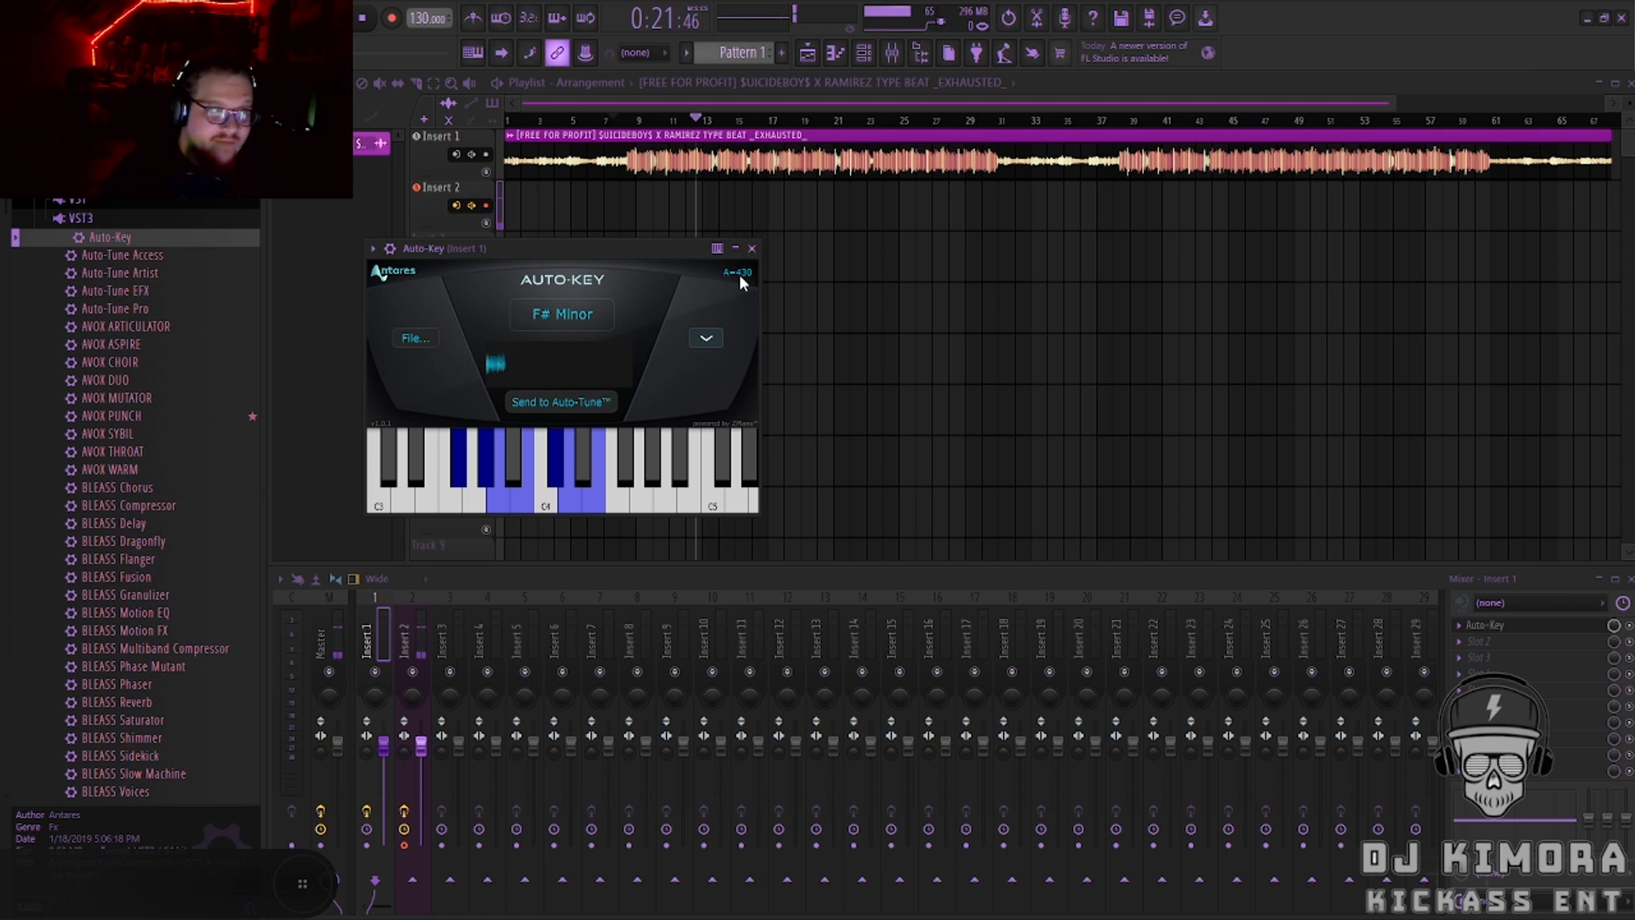
left_click(751, 249)
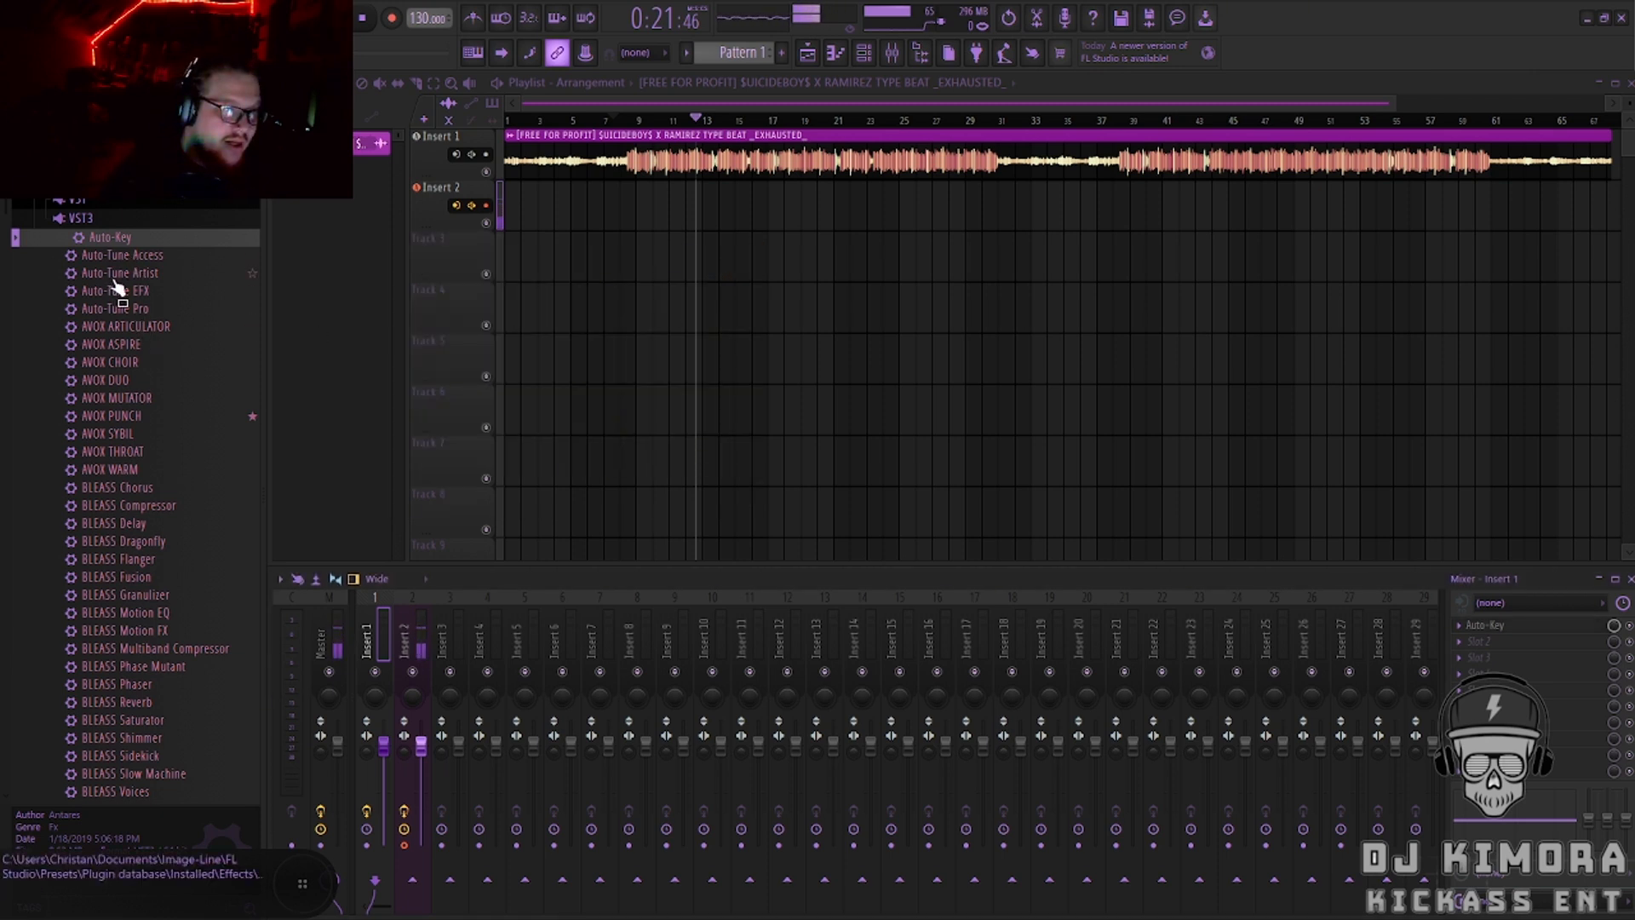
Delete Auto-Key from effect slot 1 of mixer Insert 1.
left_click_drag(114, 280, 1482, 630)
left_click_drag(593, 675, 226, 311)
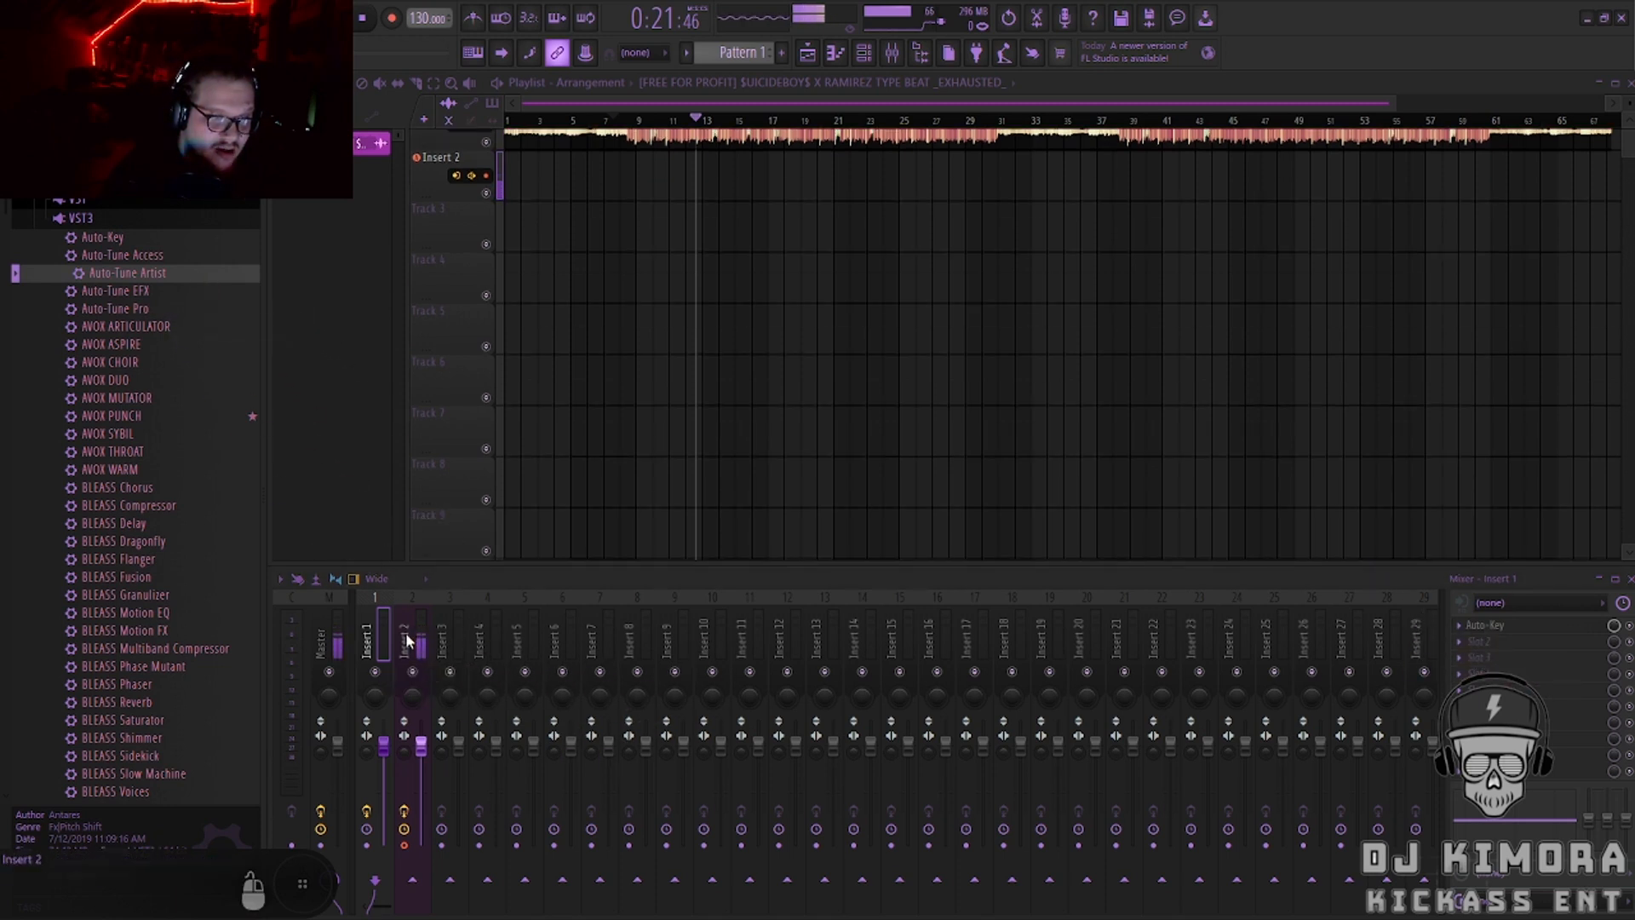
left_click(1460, 627)
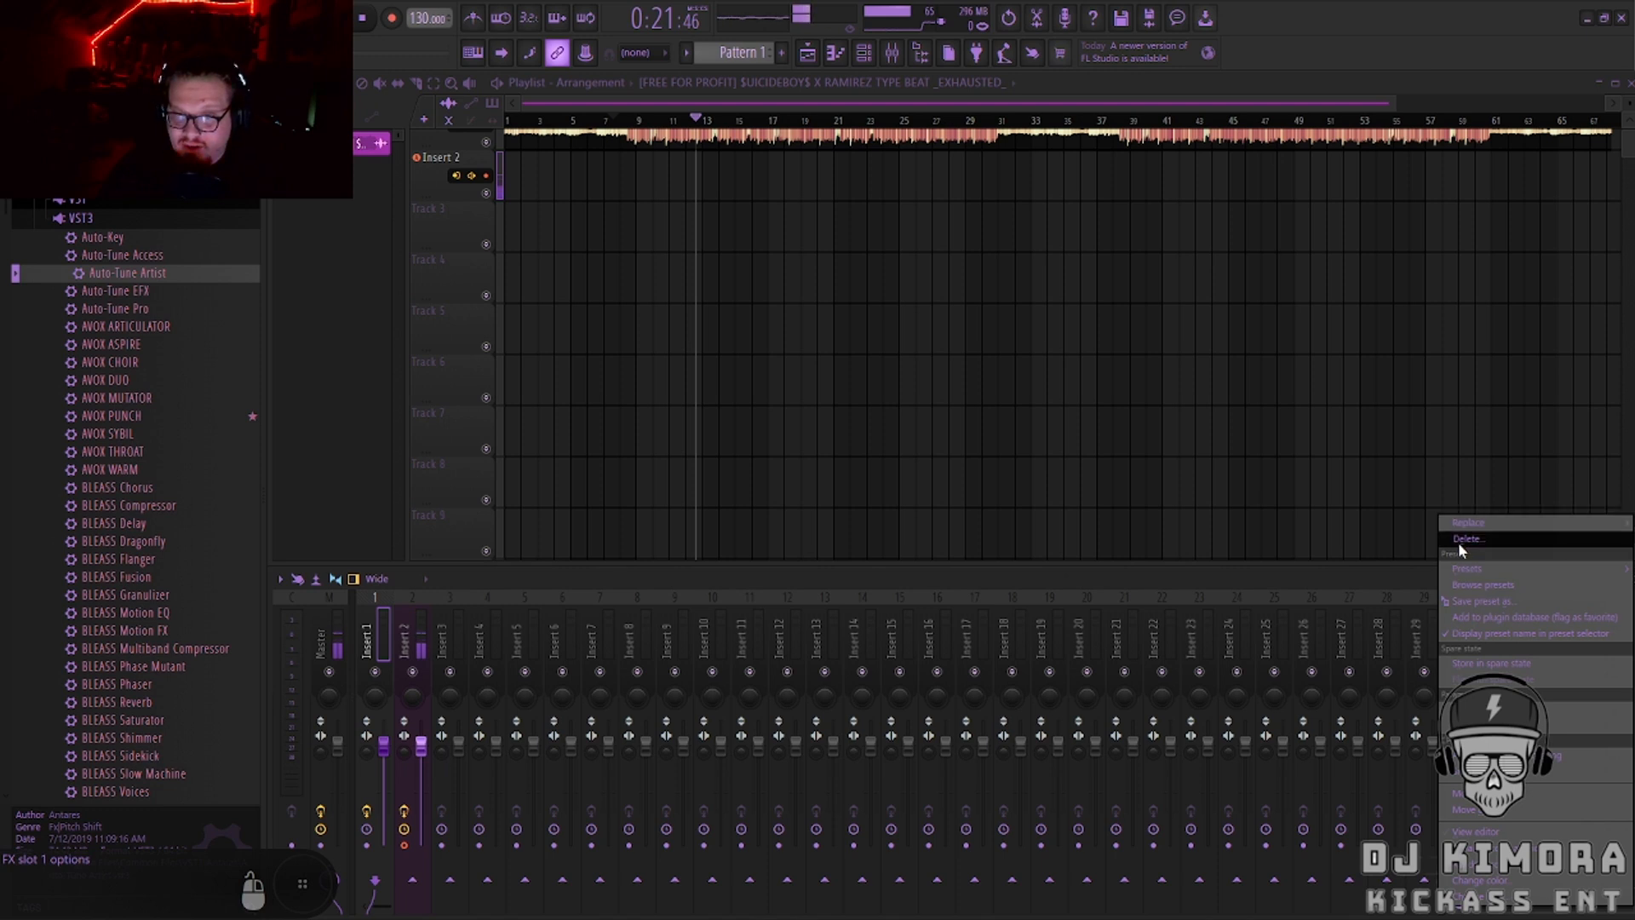
left_click(1462, 542)
Load Auto-Tune Artist into effect slot 1 of mixer Insert 2, with its key set to F# and its scale to Minor.
left_click(409, 627)
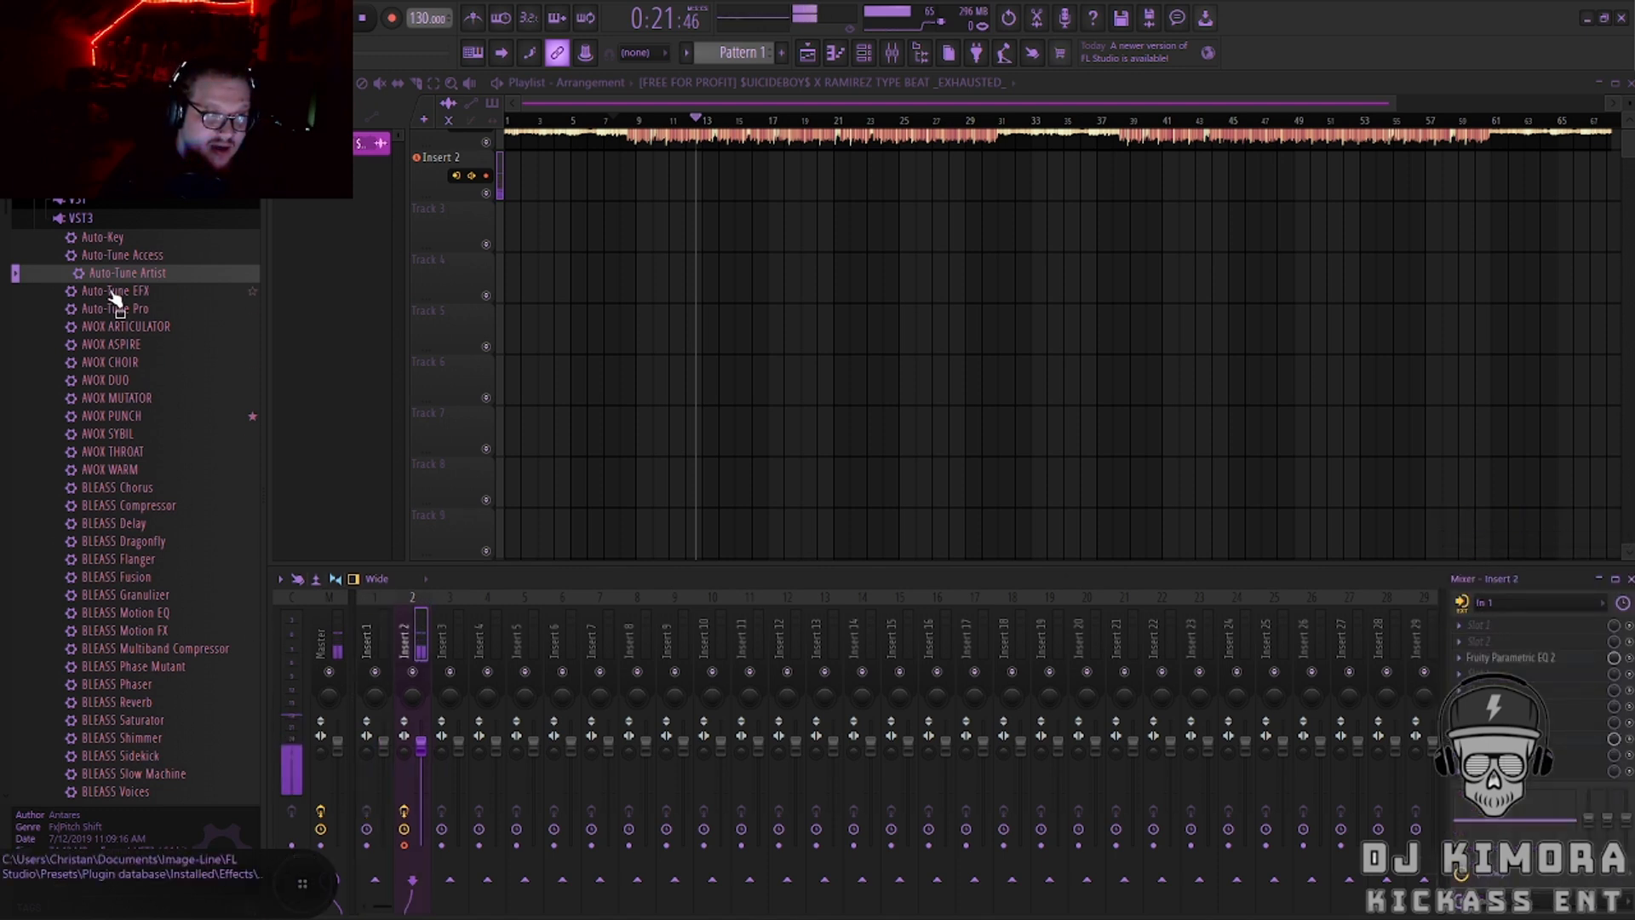
left_click_drag(129, 281, 1486, 625)
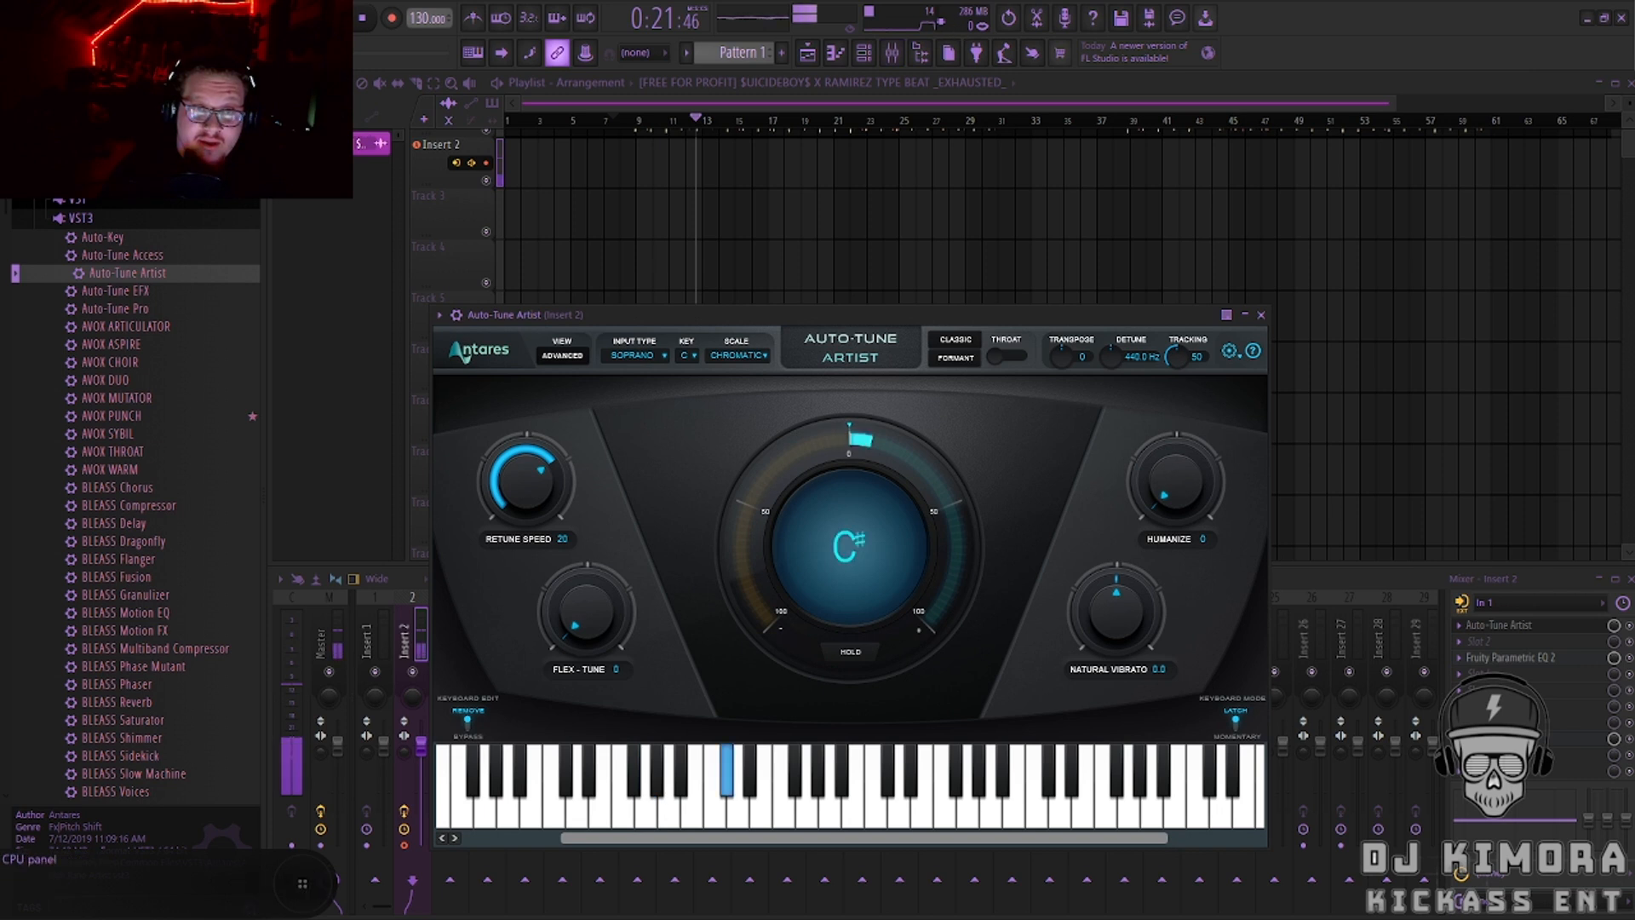
left_click(694, 364)
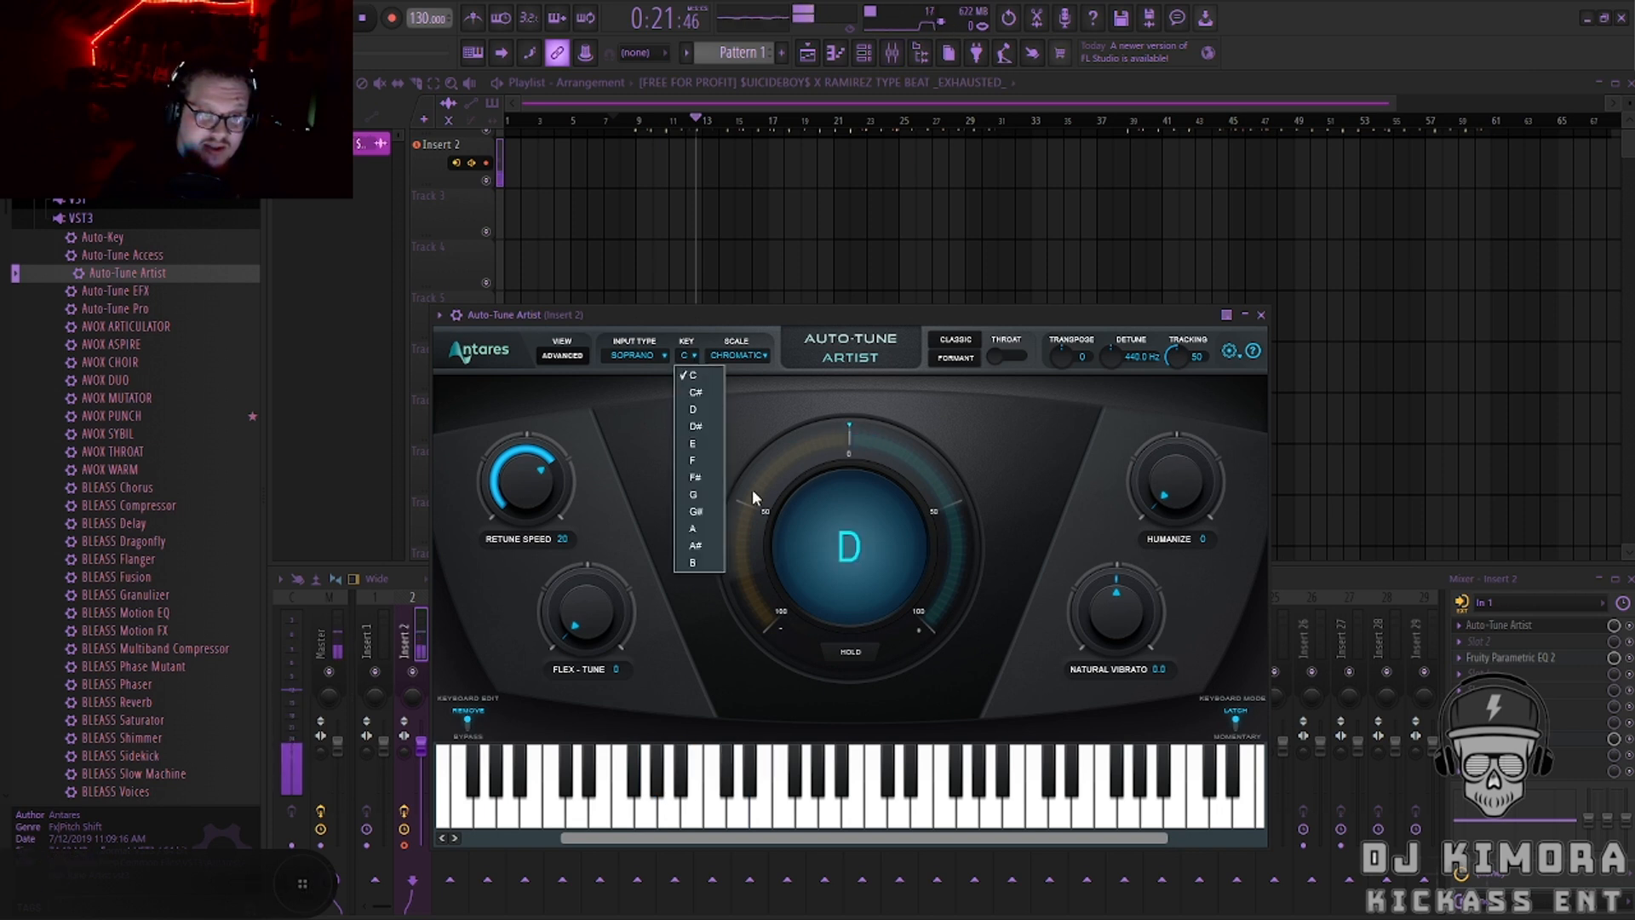
left_click(709, 477)
left_click(734, 357)
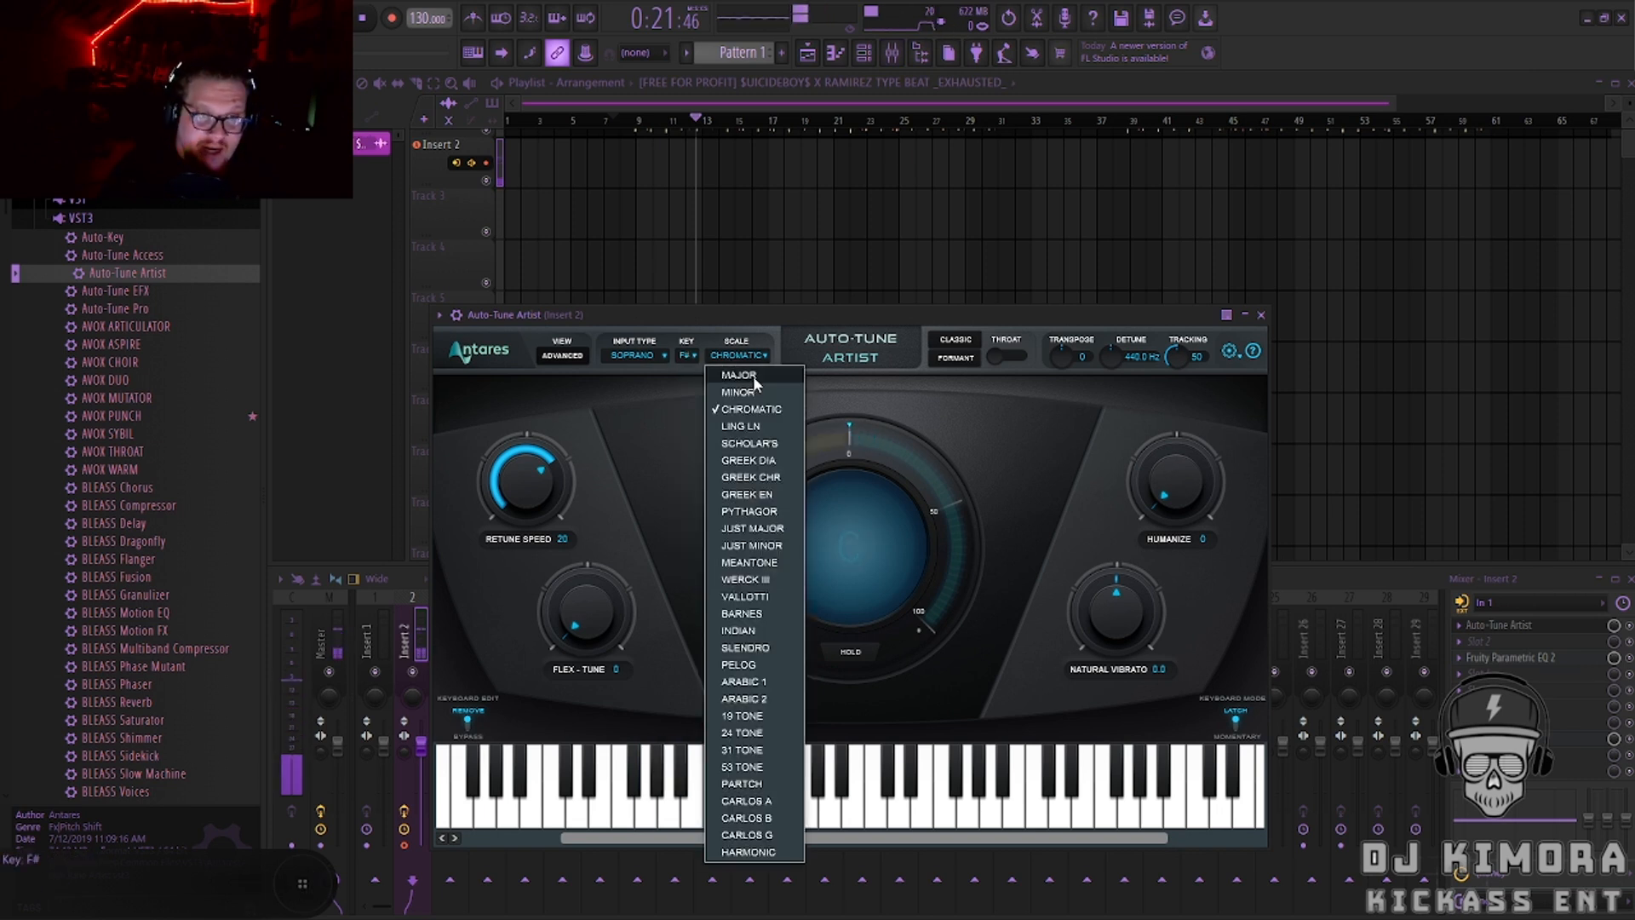
left_click(734, 386)
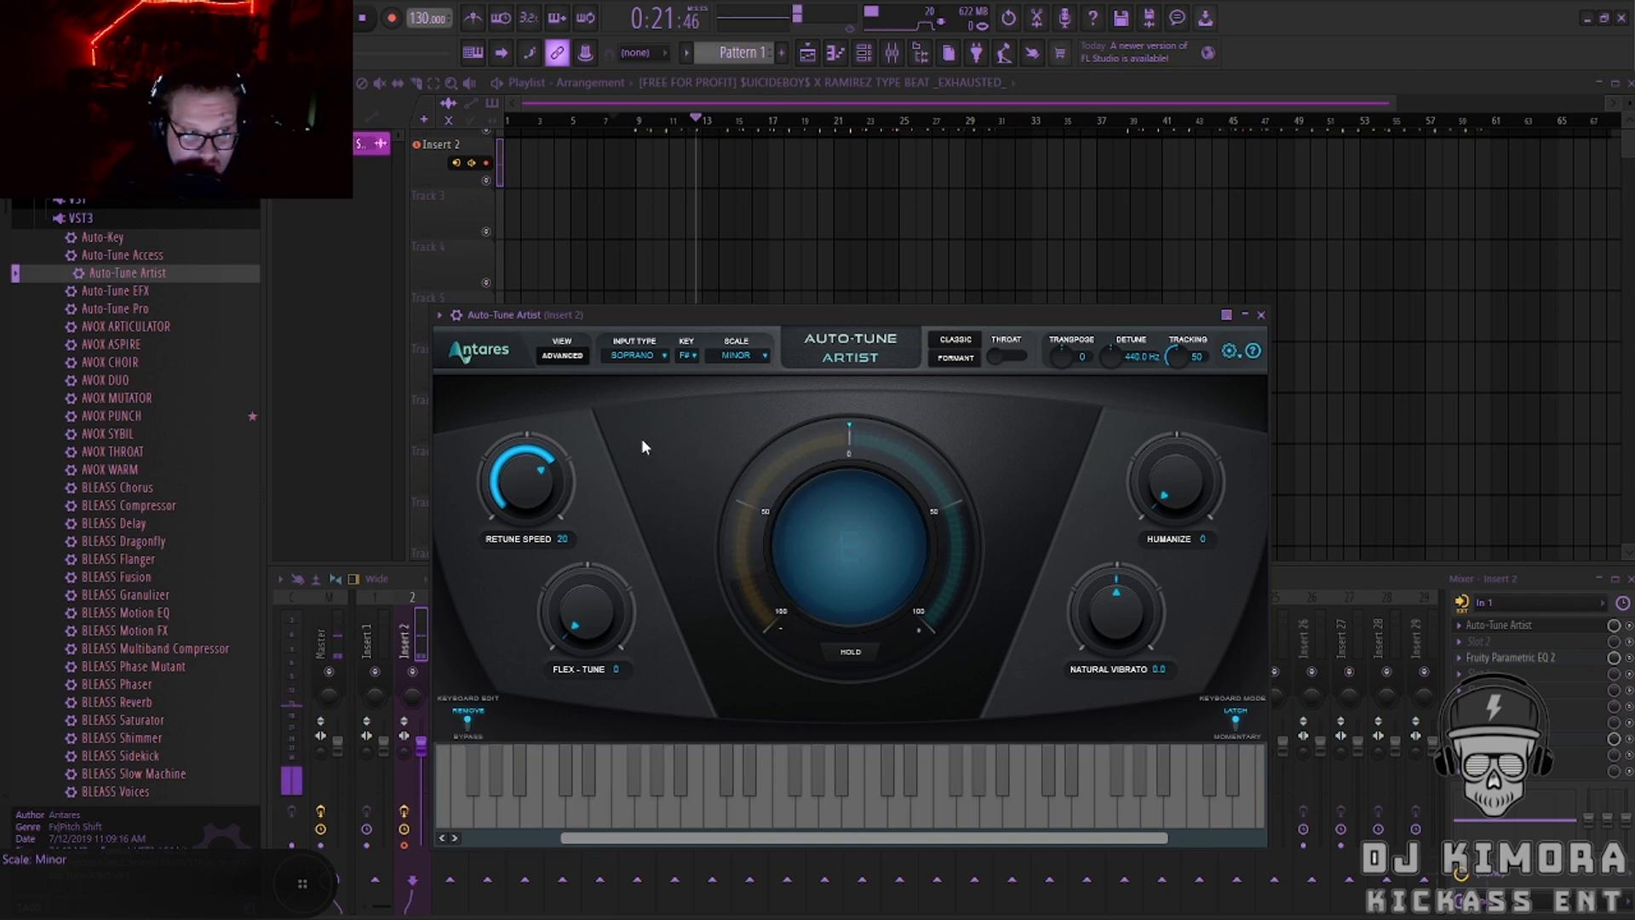
Set Auto-Tune Artist's input type to Low Male and try a retune speed of 0 before setting it to 20.
left_click(661, 353)
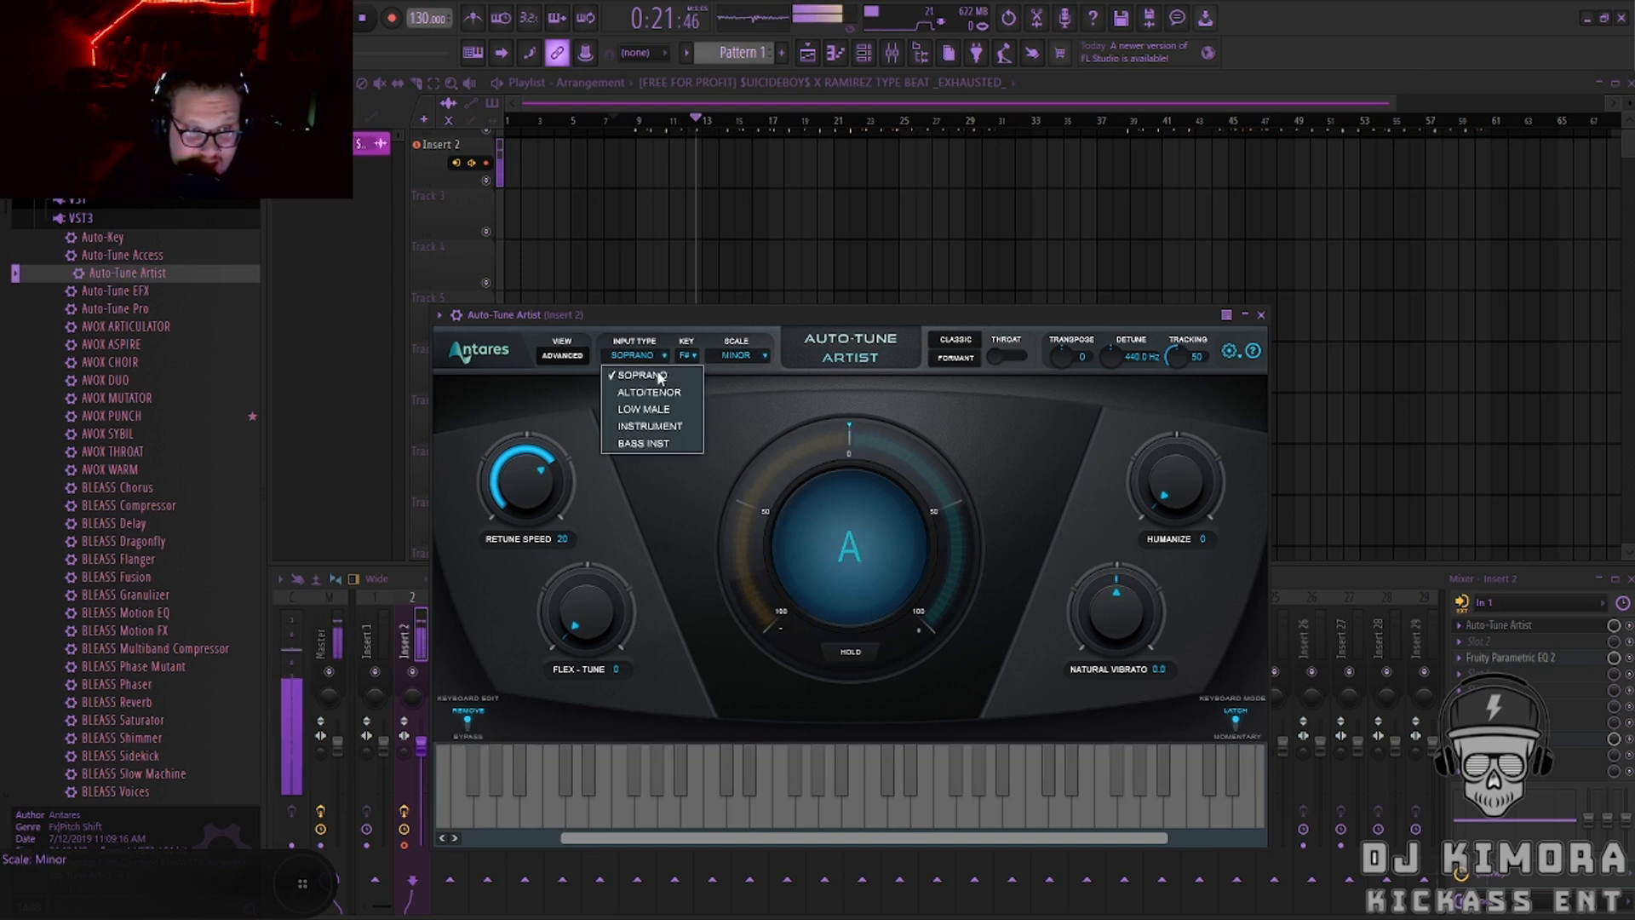
left_click(662, 410)
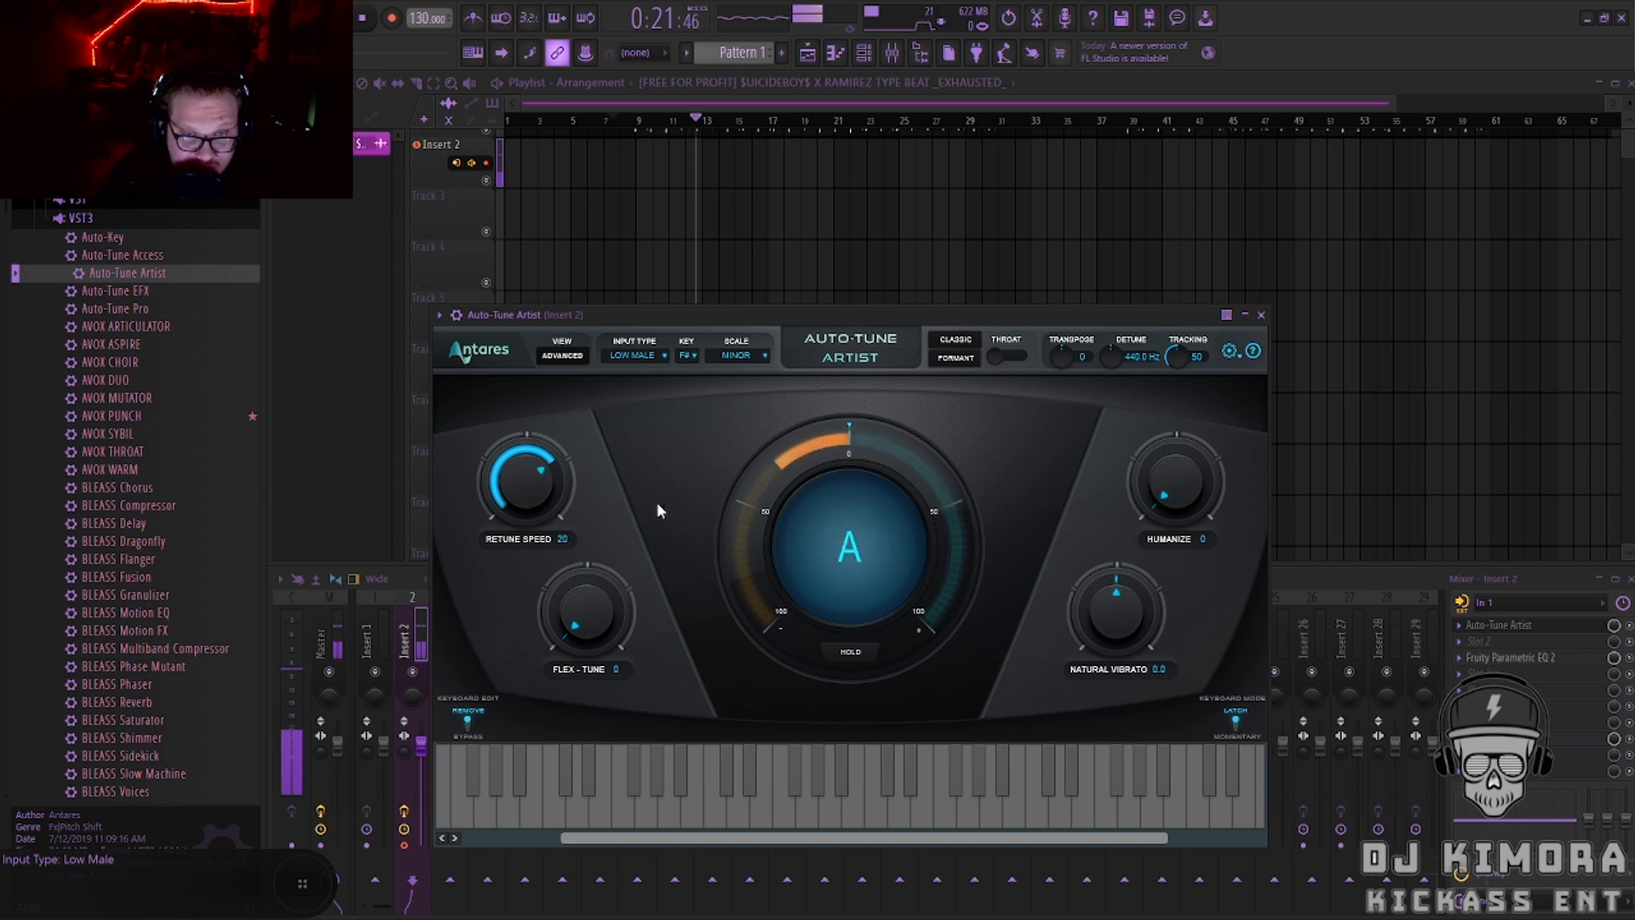
left_click(529, 497)
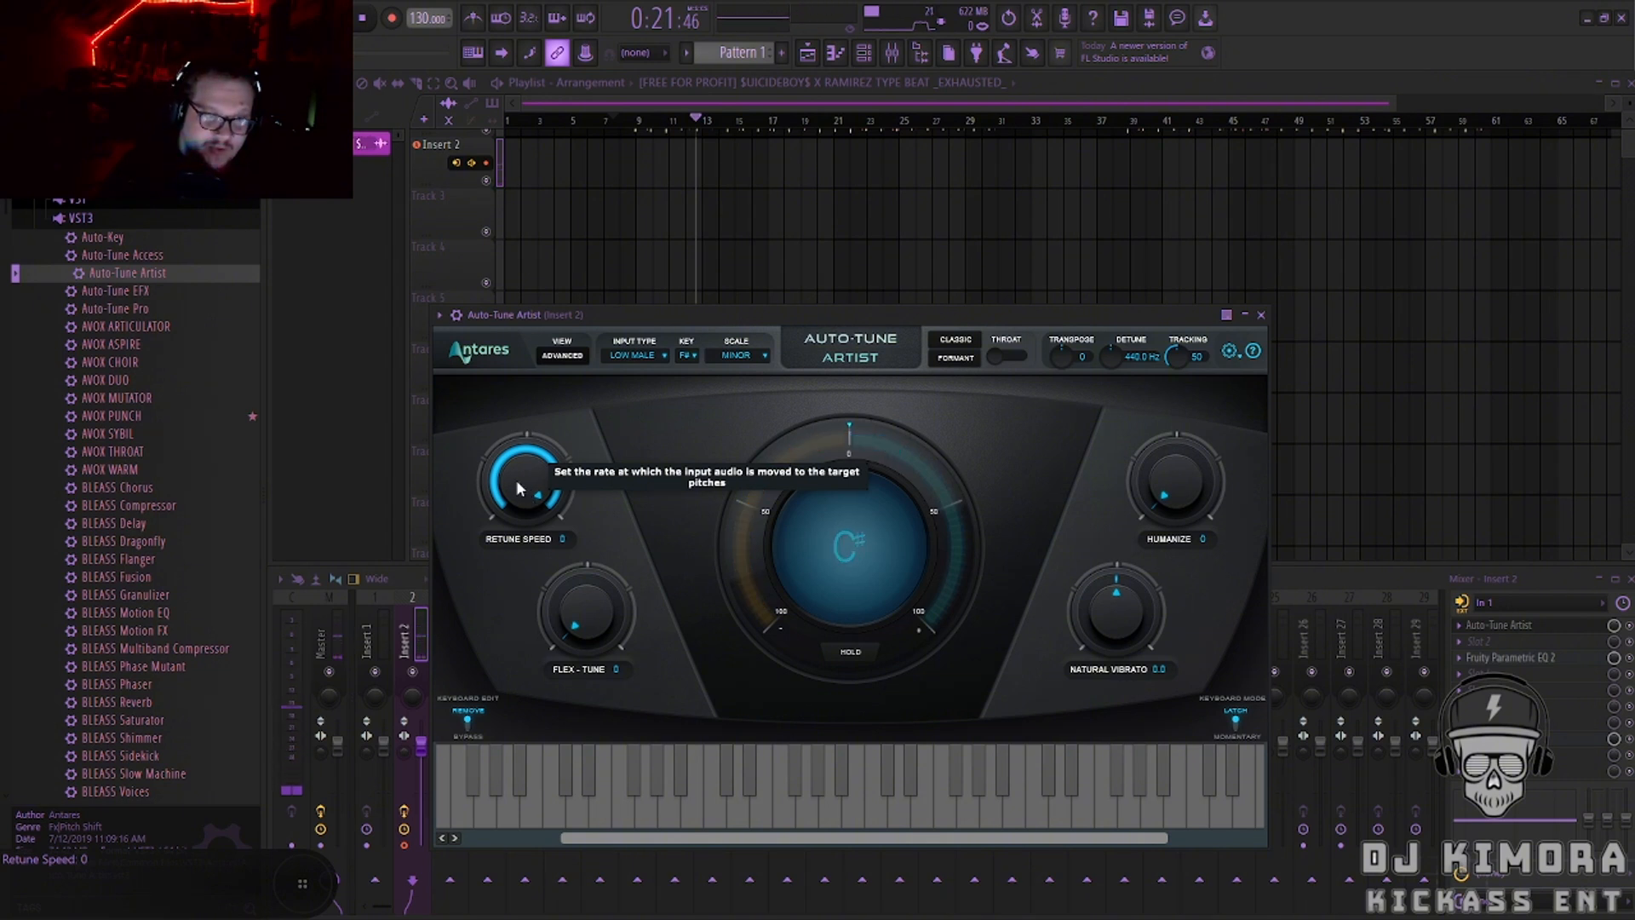
left_click_drag(516, 480, 518, 489)
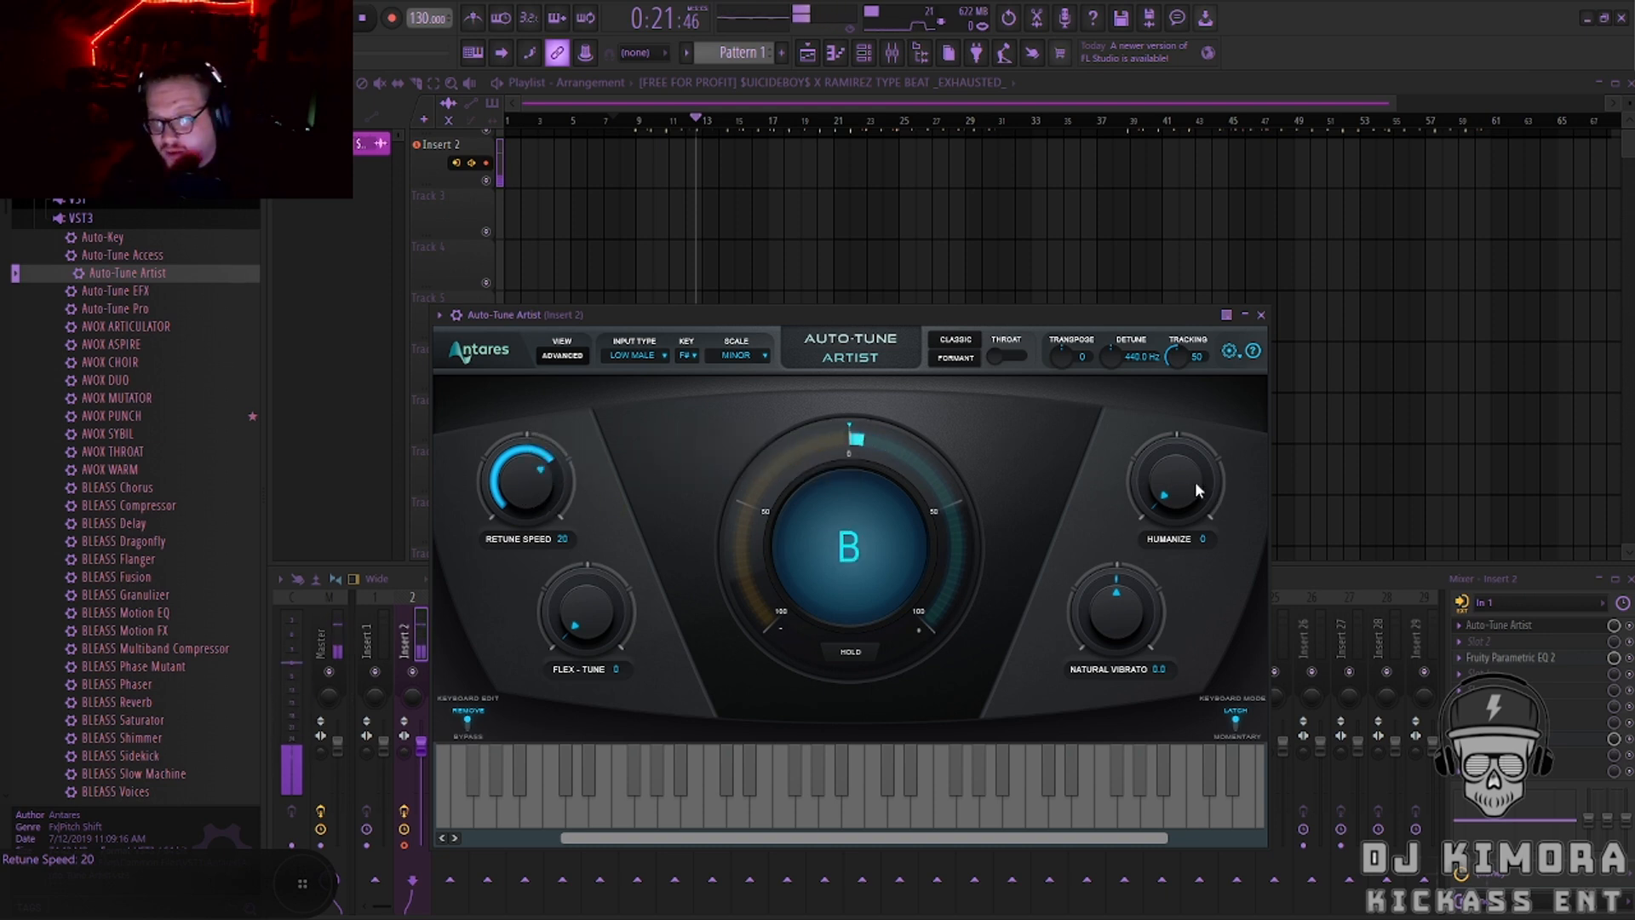
Set Auto-Tune Artist's Humanize to 36 and Flex-Tune to 4, adjust its detune, and close the plugin.
left_click_drag(1189, 482, 1183, 482)
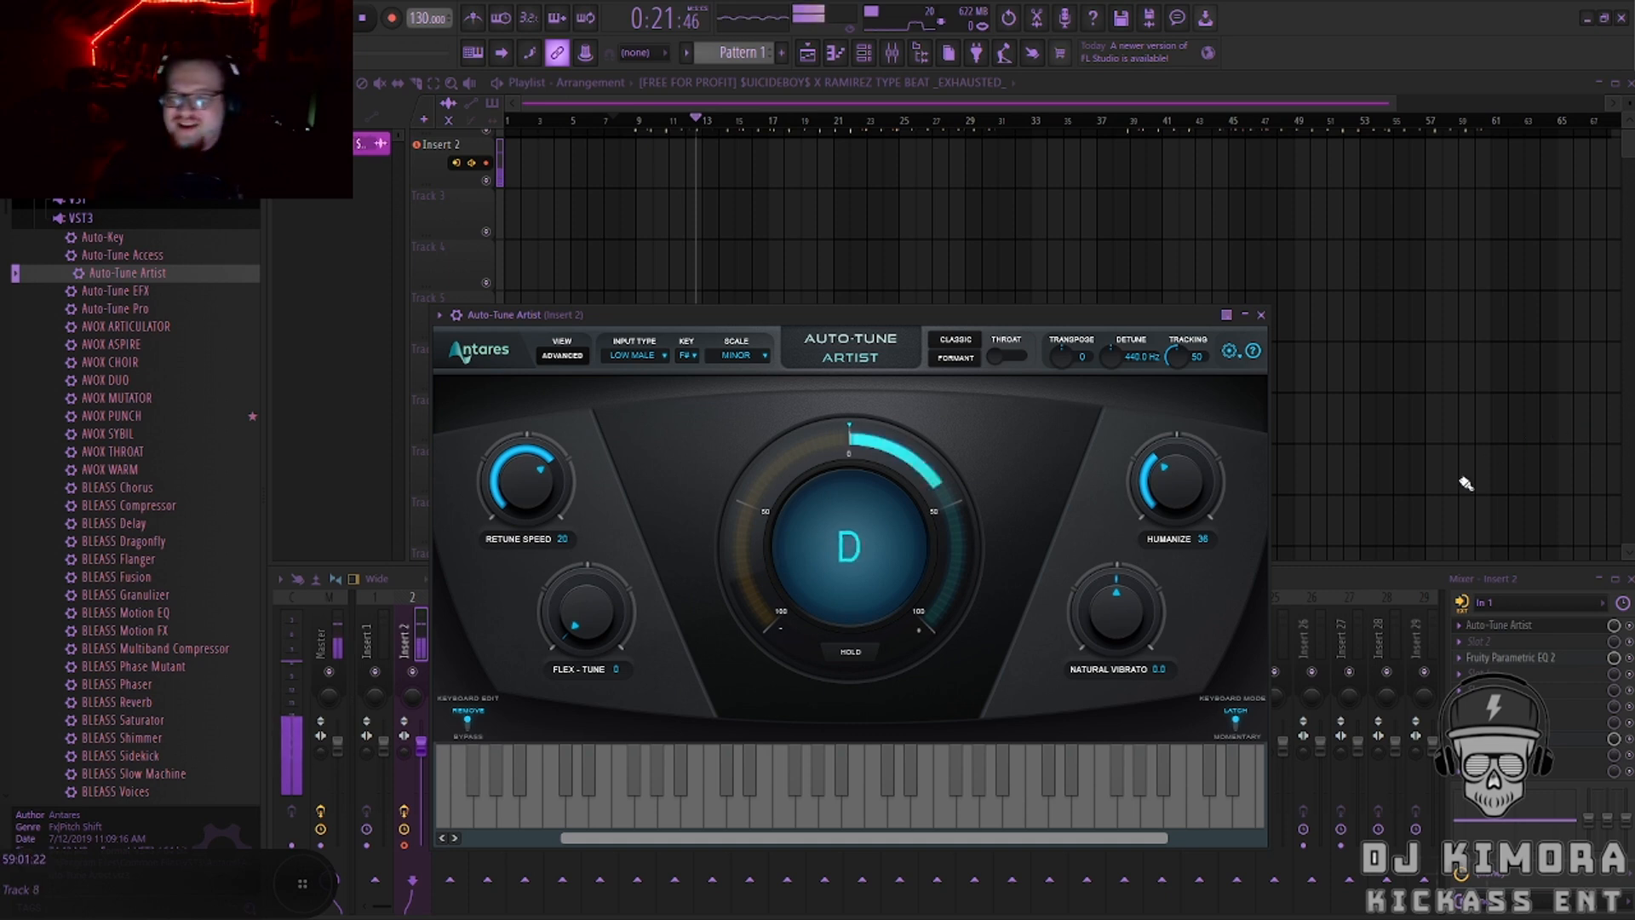
left_click_drag(586, 630, 586, 619)
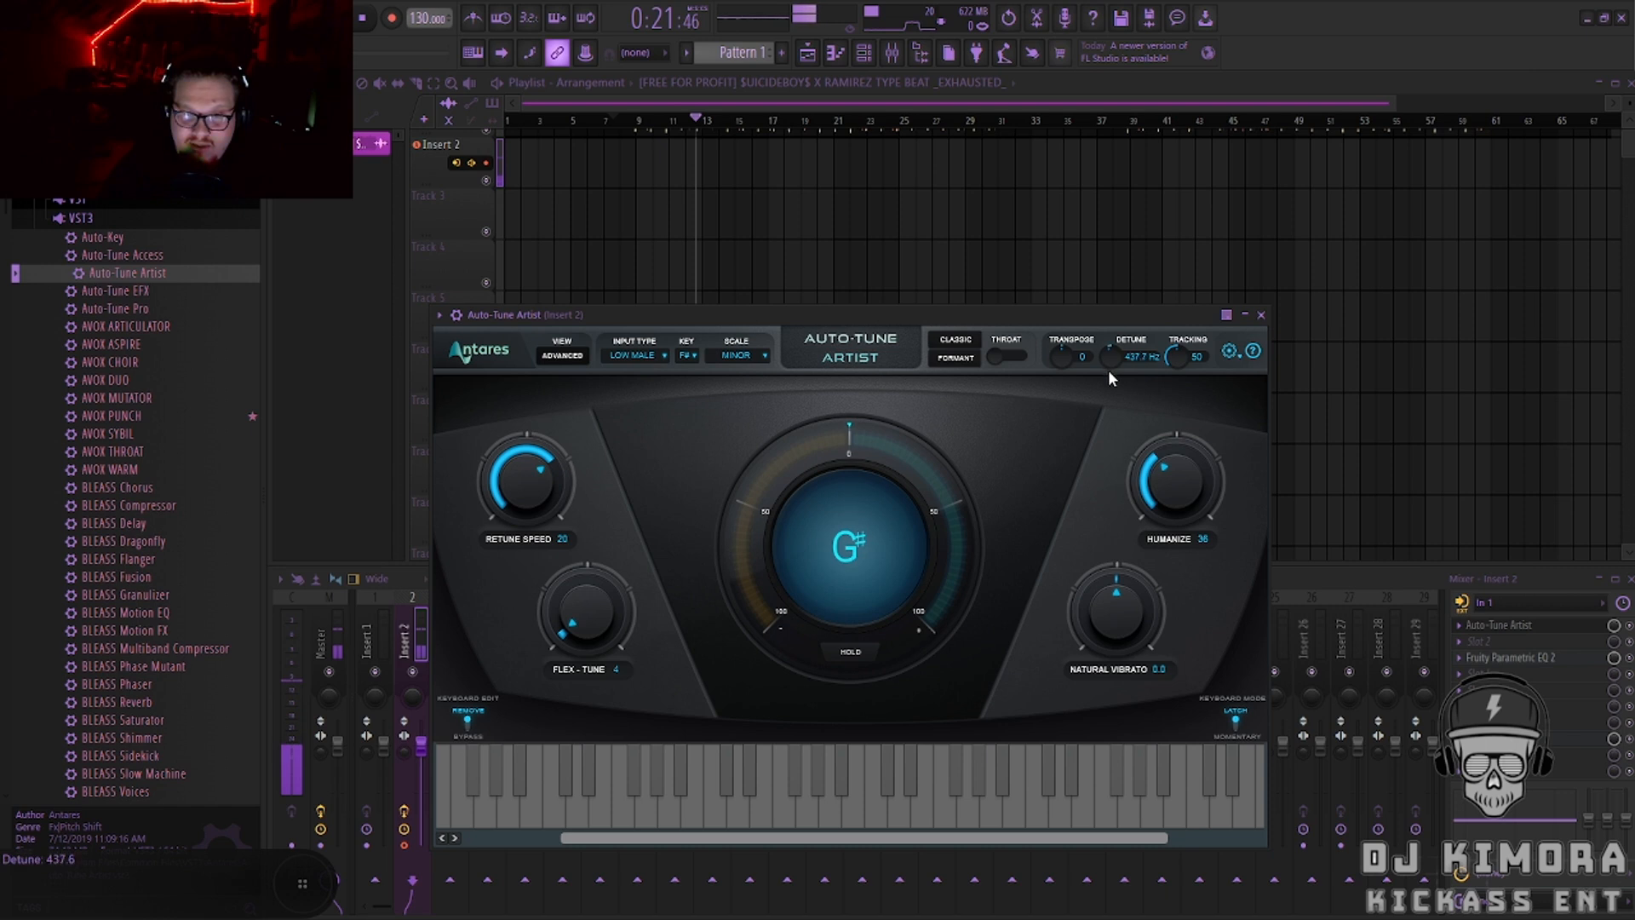
left_click_drag(1112, 381, 1113, 402)
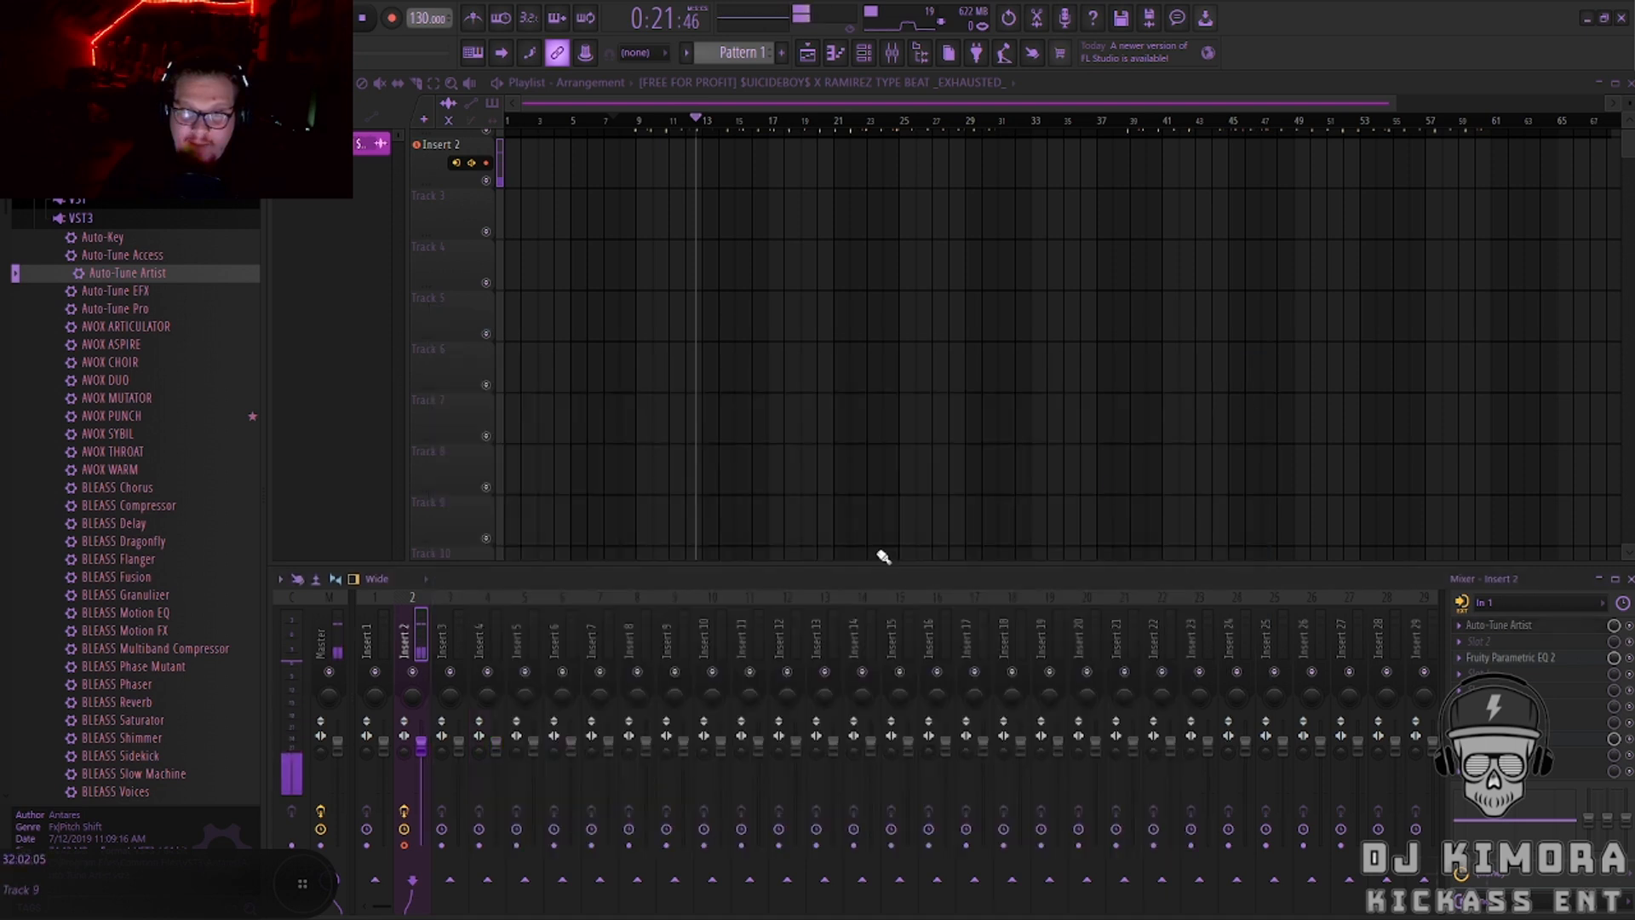
left_click(1261, 315)
scroll(966, 432, "up", 1)
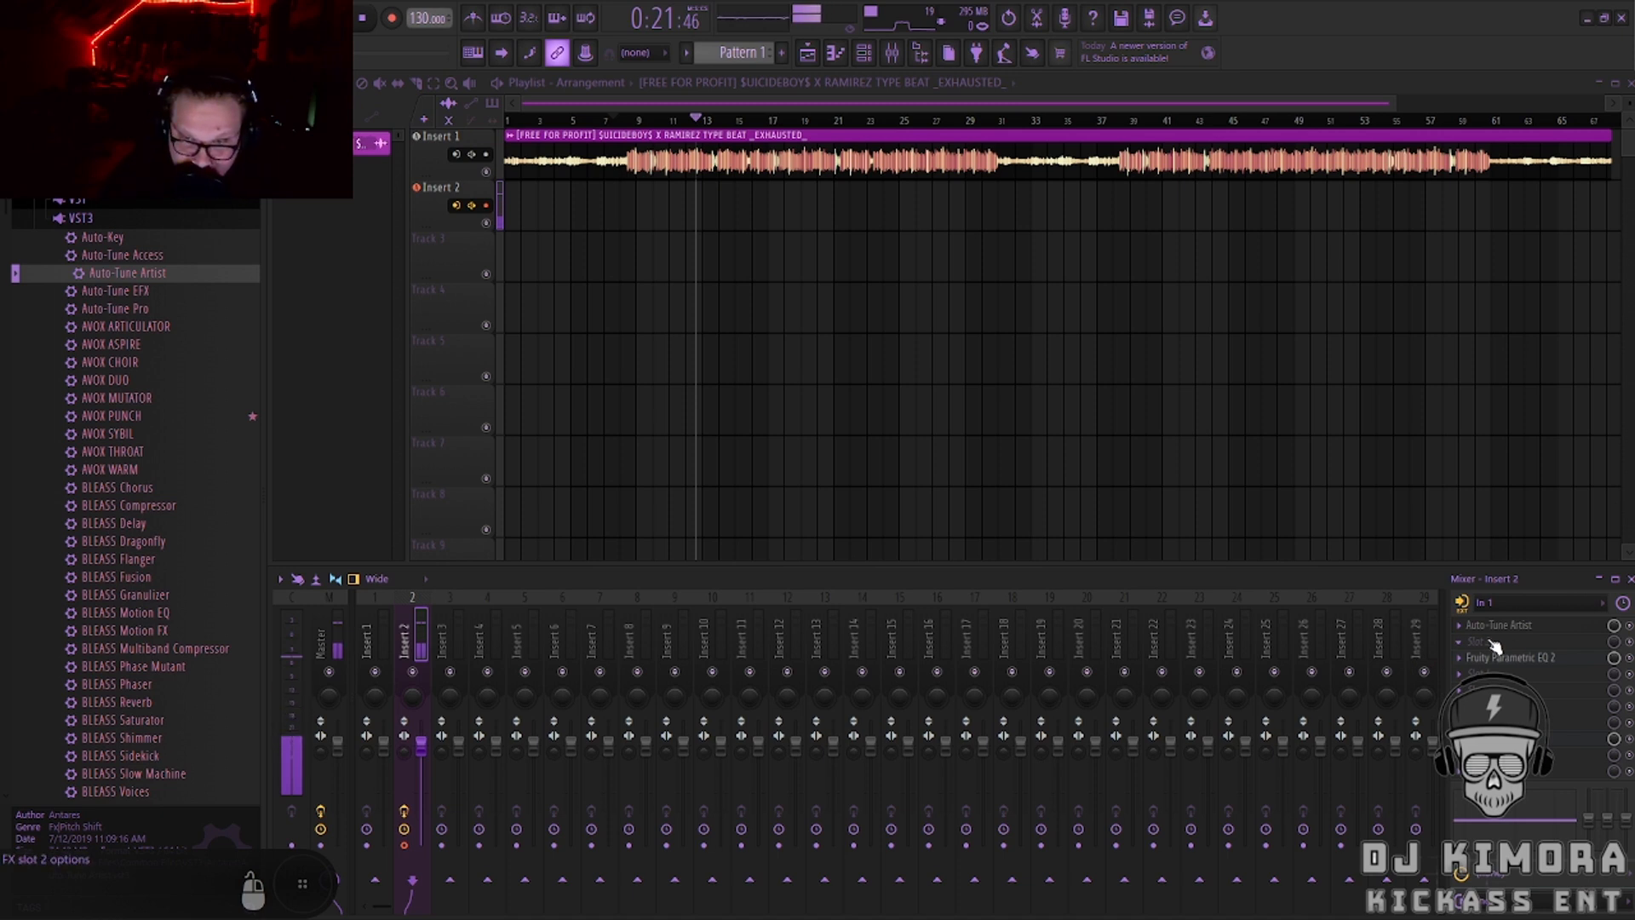
Load the MuseFX Master plugin into effect slot 2 of mixer Insert 2 with the Lush High-End preset, and close it.
scroll(66, 467, "down", 8)
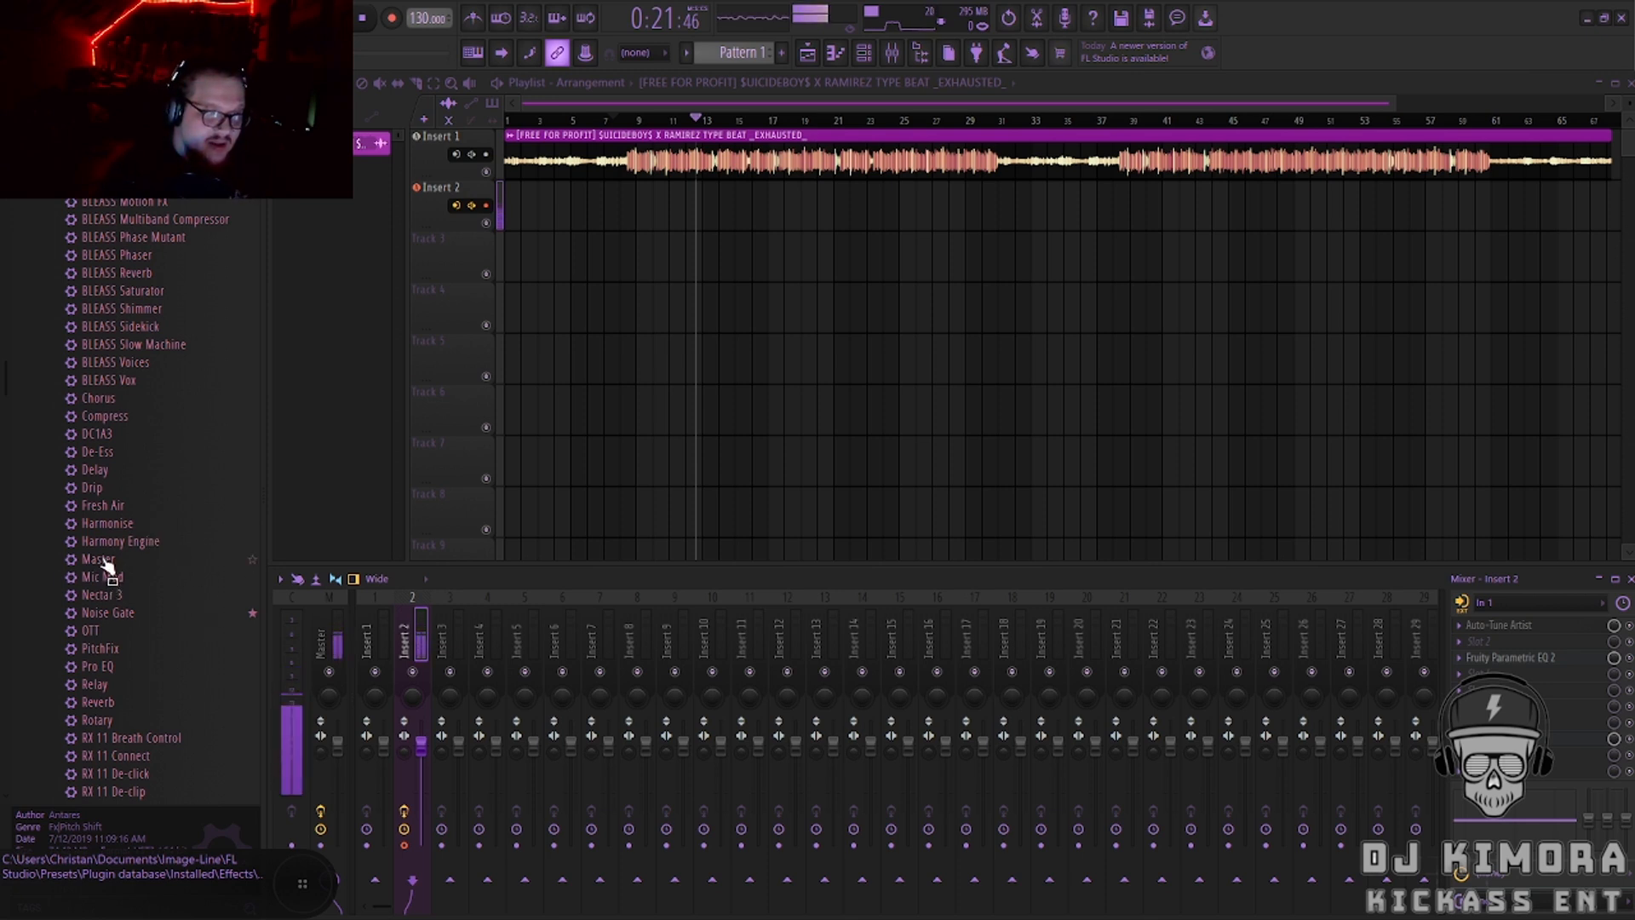
left_click_drag(101, 561, 1483, 640)
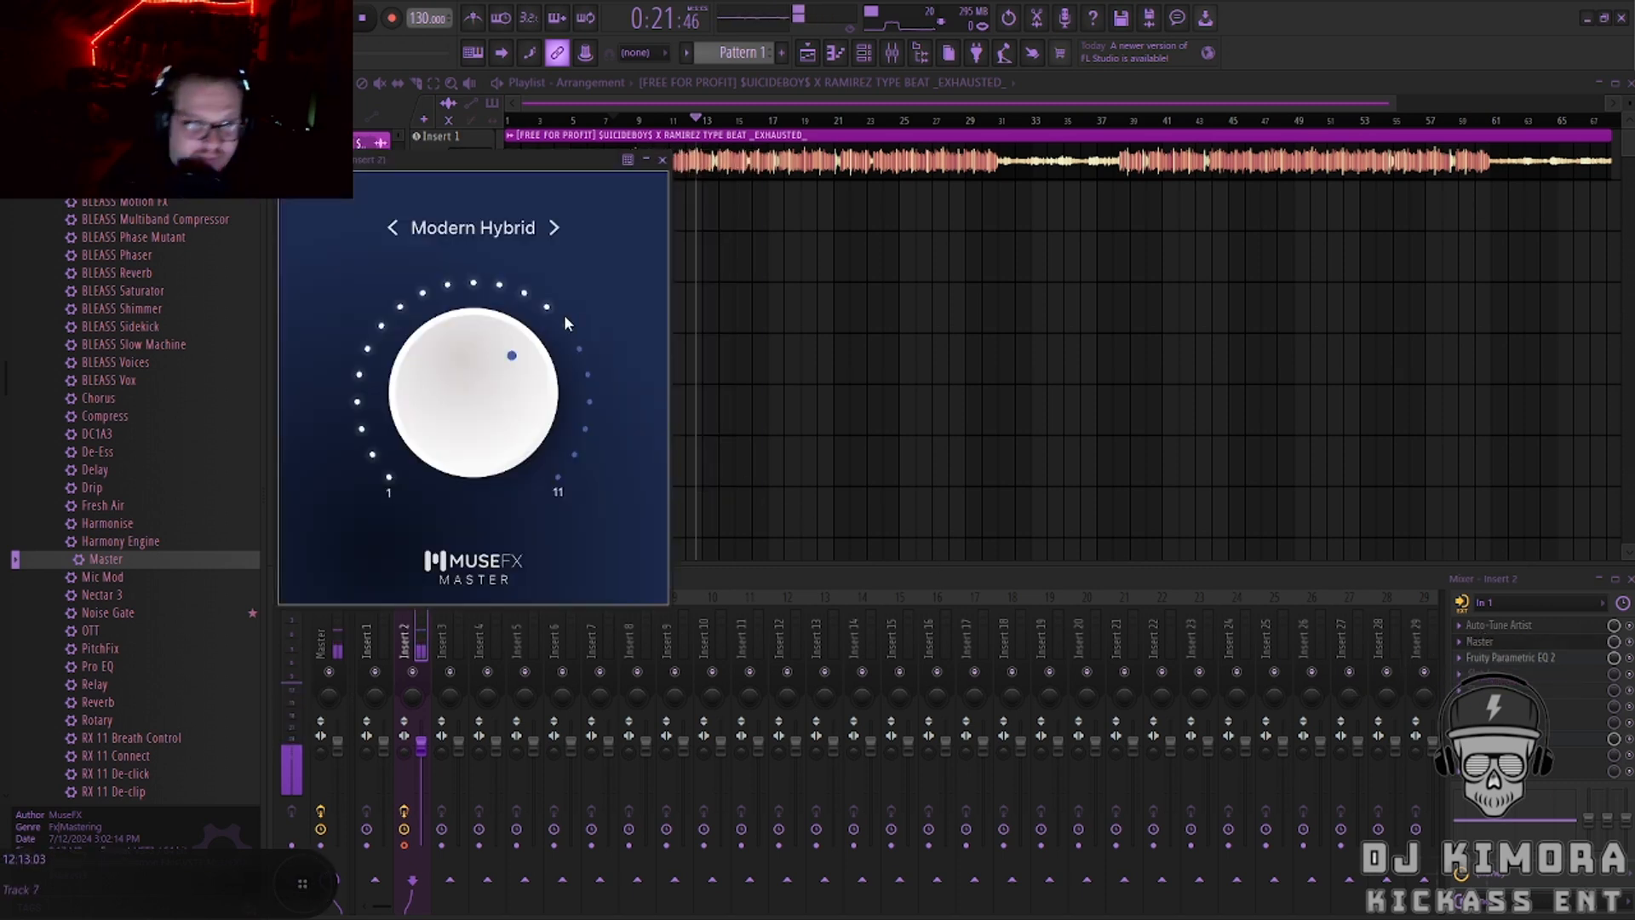
left_click(392, 228)
left_click(393, 227)
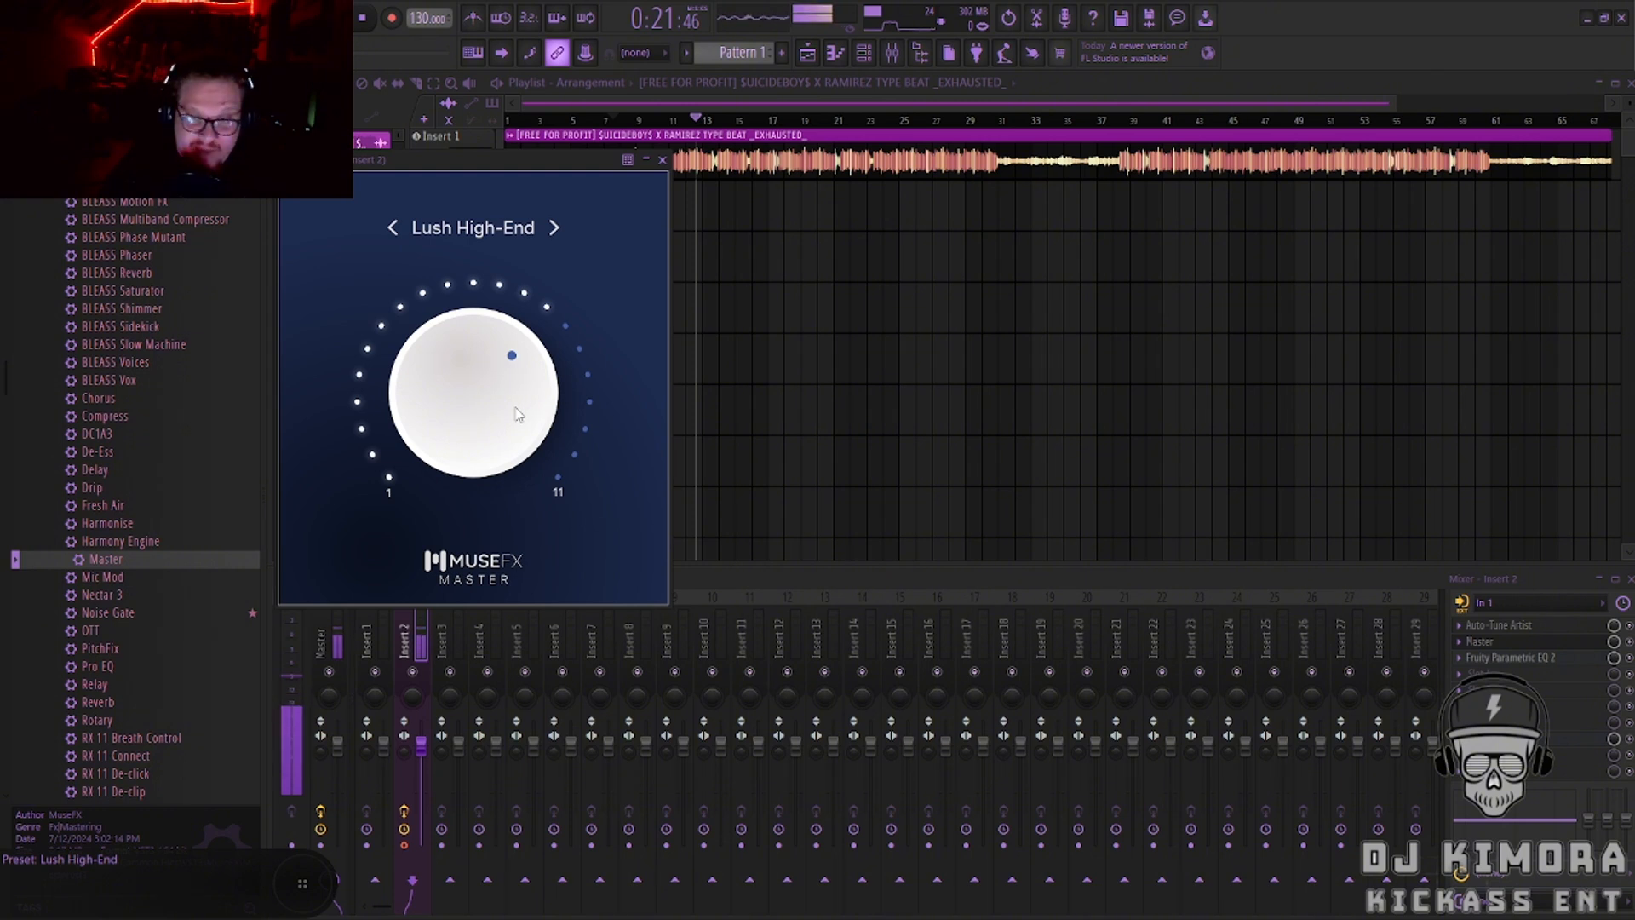
left_click(662, 159)
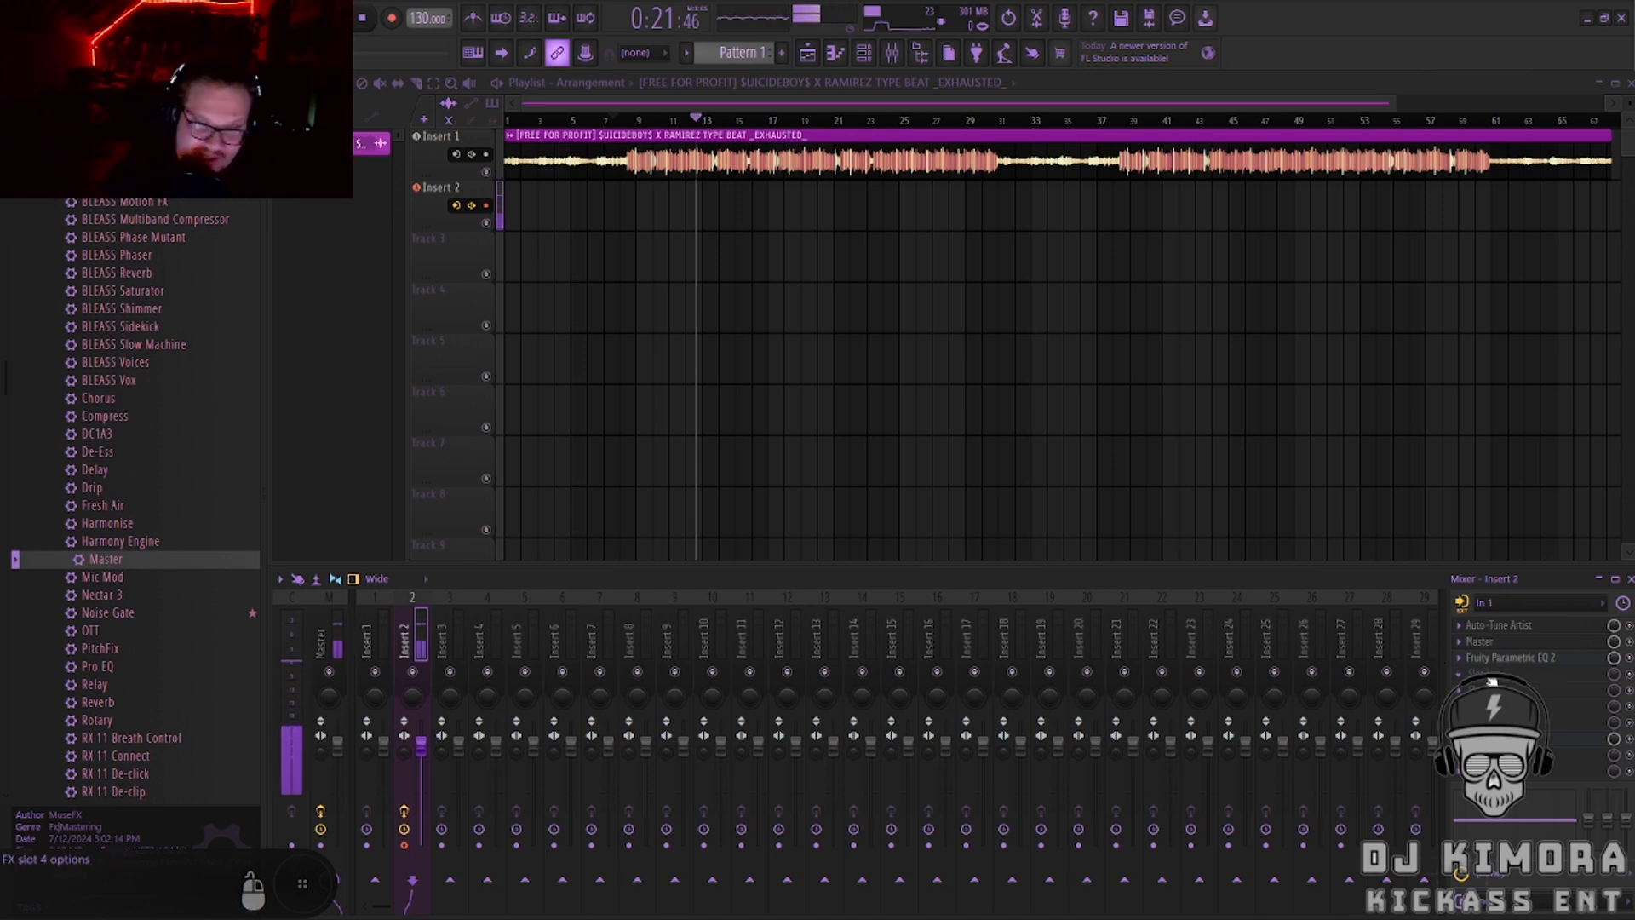
Load Fruity Reeverb 2 into an empty lower effect slot of mixer Insert 2.
left_click(1458, 754)
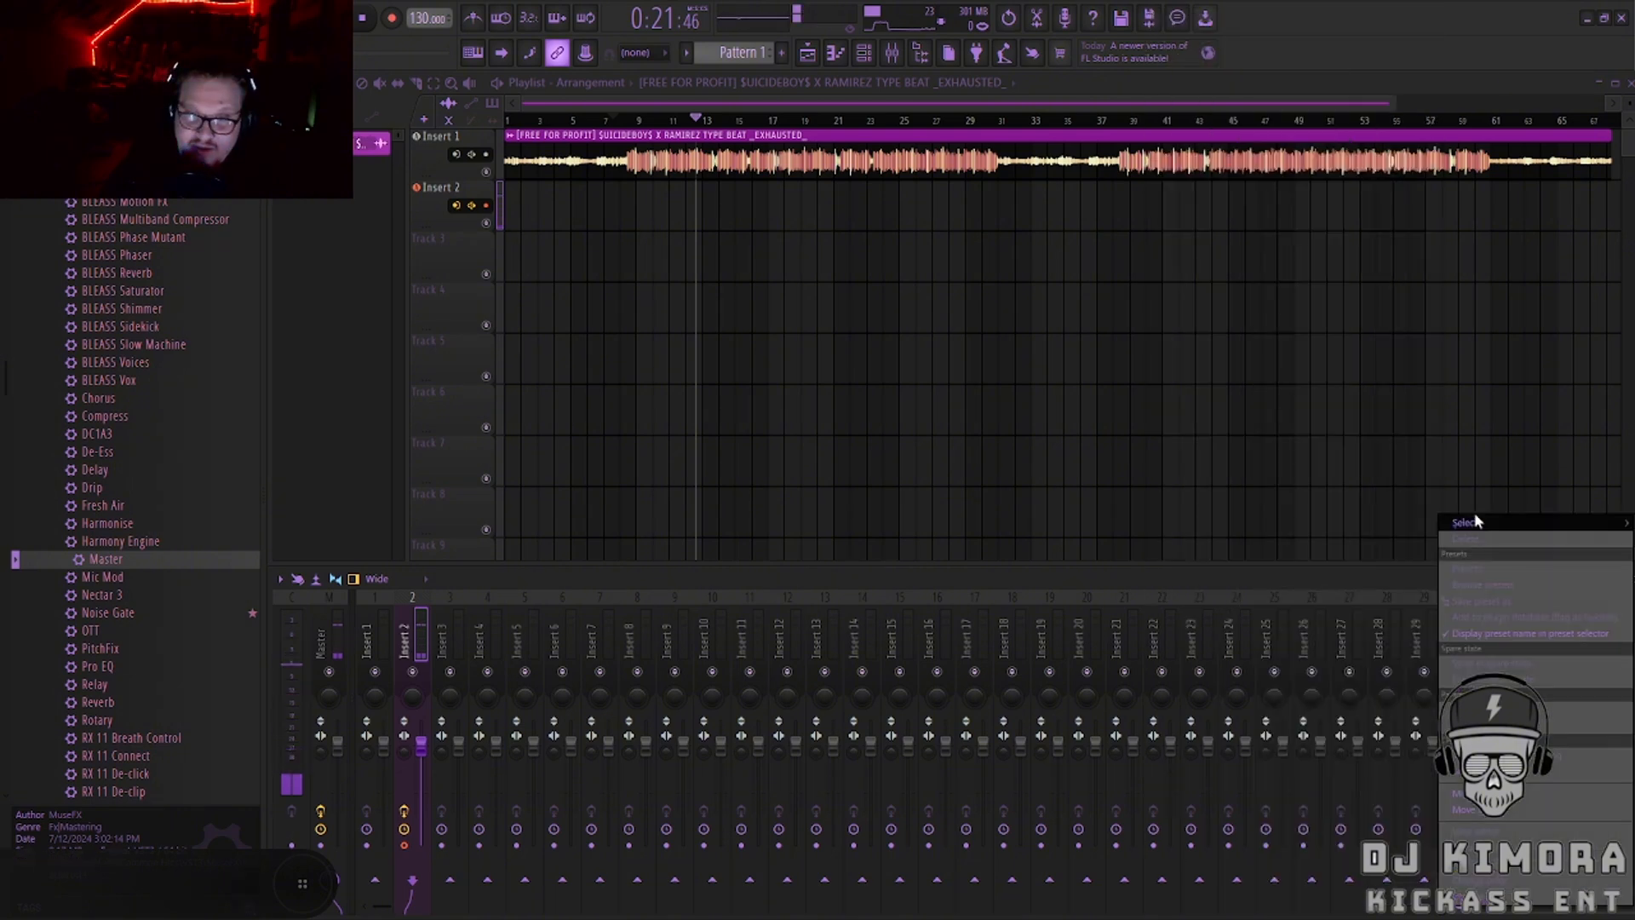
mouse_move(1469, 523)
left_click(1204, 230)
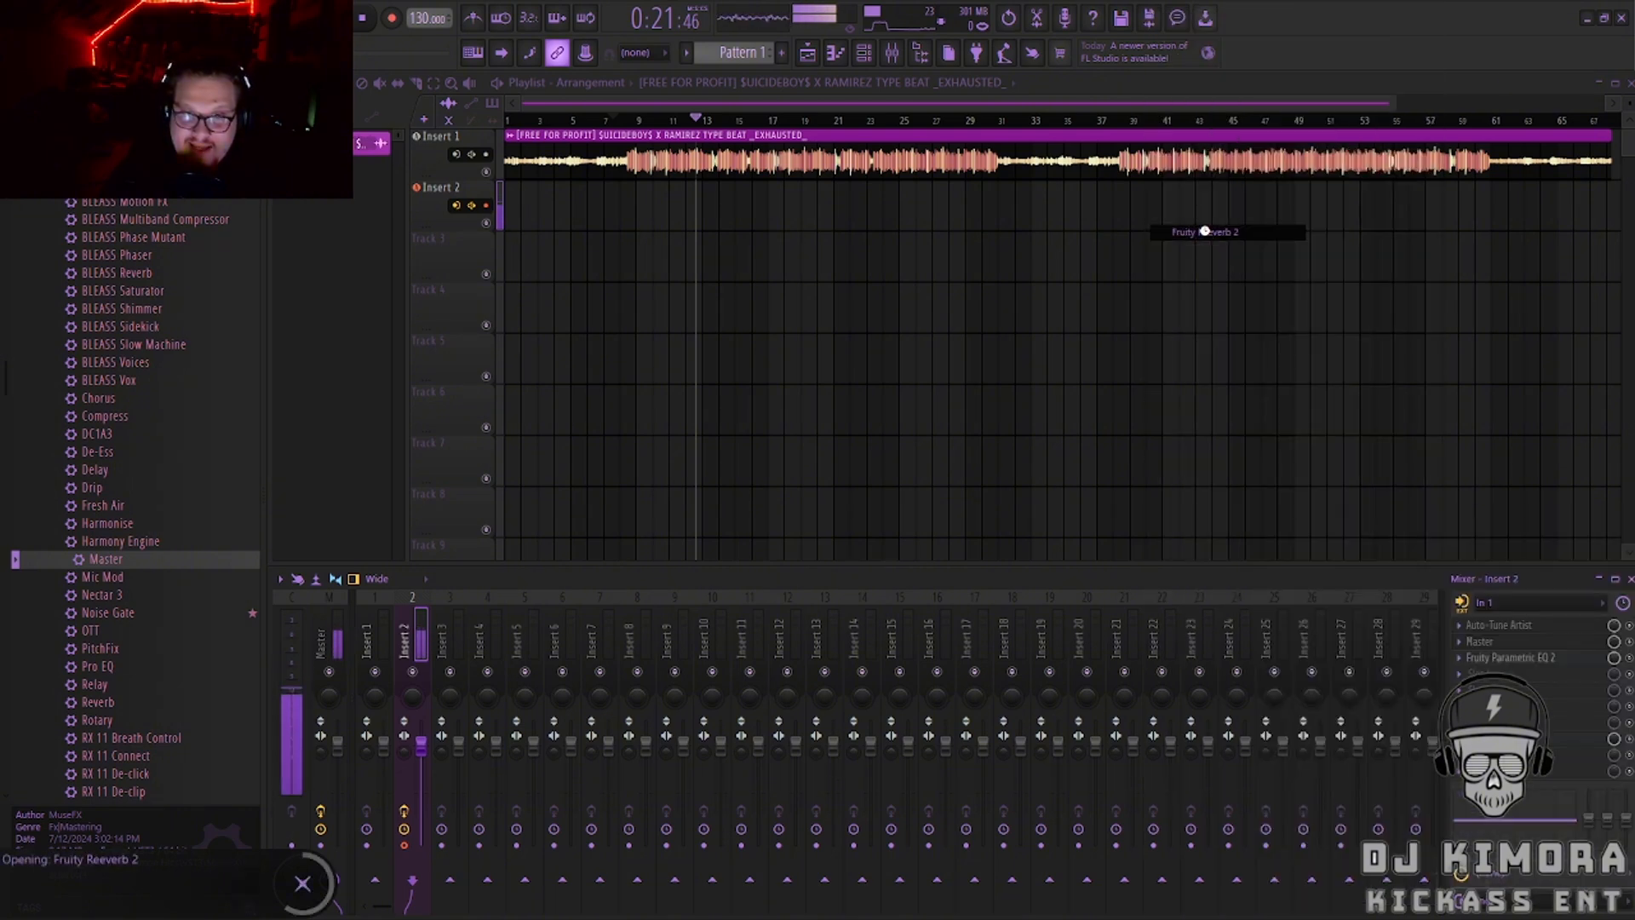
Adjust the room size of Fruity Reeverb 2, lower its wet level below 50%, and close the plugin.
left_click_drag(635, 356, 614, 366)
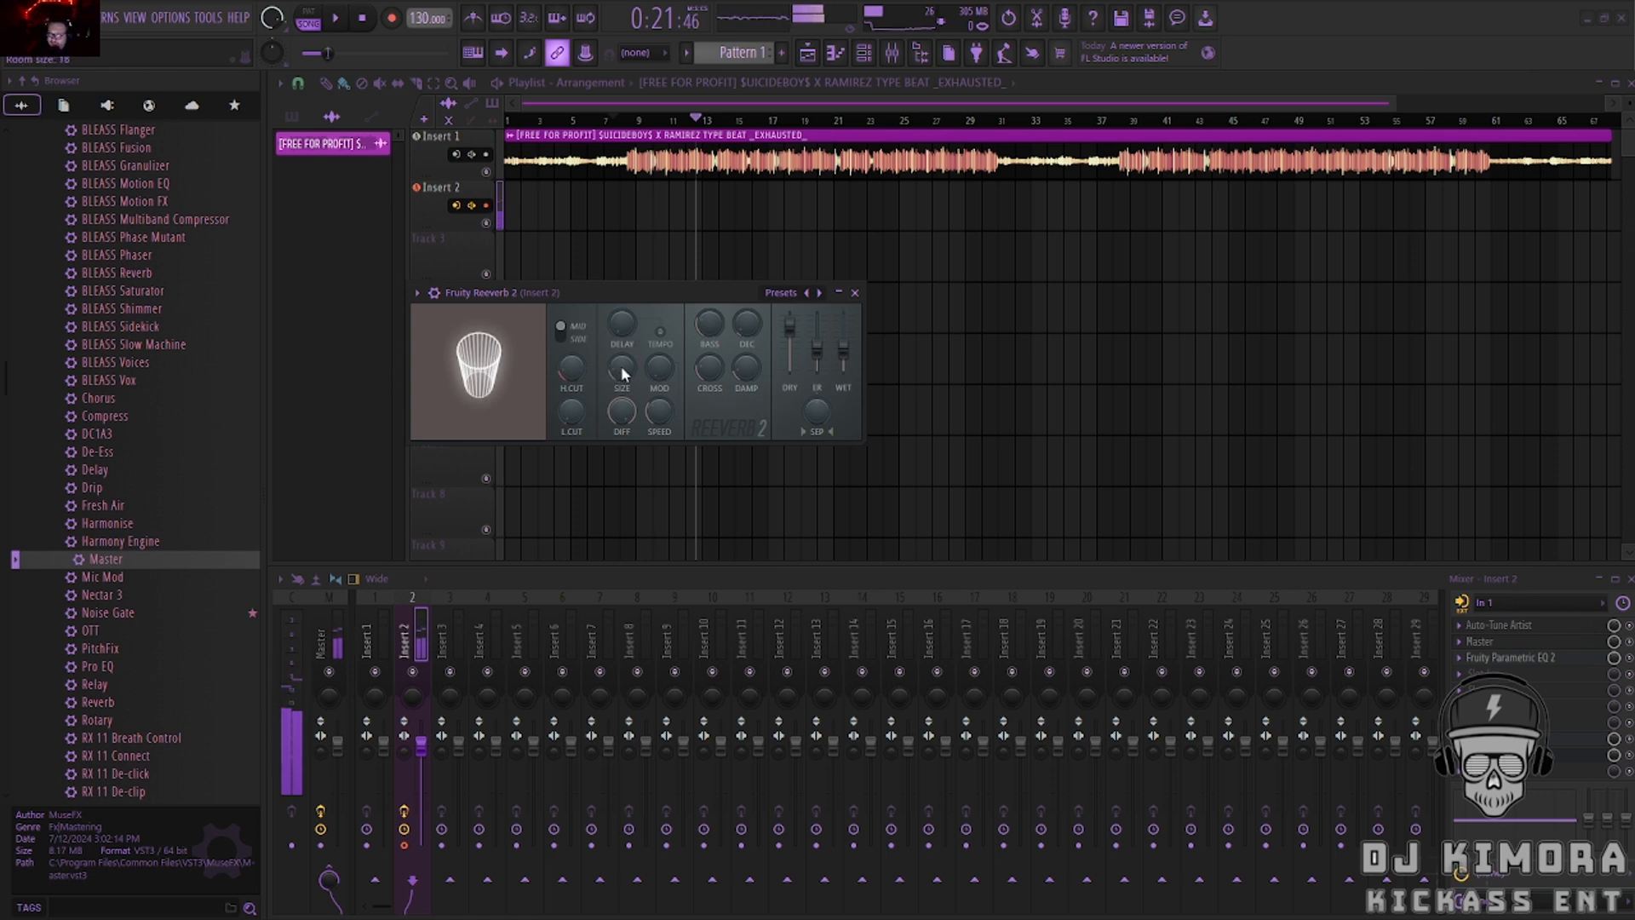
scroll(623, 373, "down", 8)
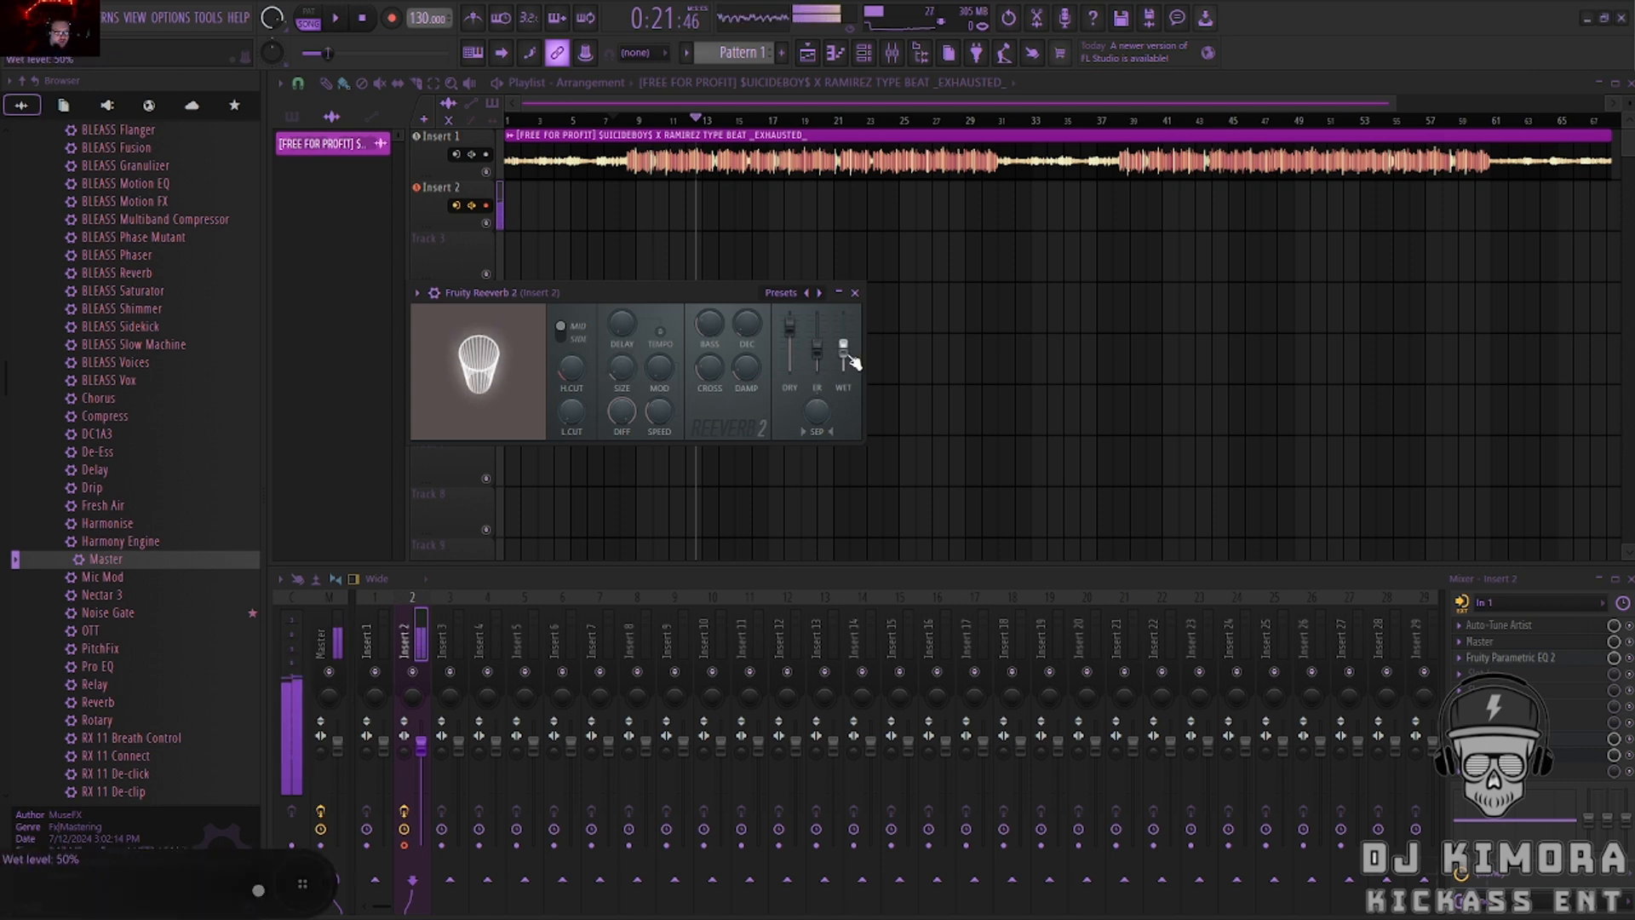
scroll(852, 362, "down", 5)
scroll(852, 363, "down", 3)
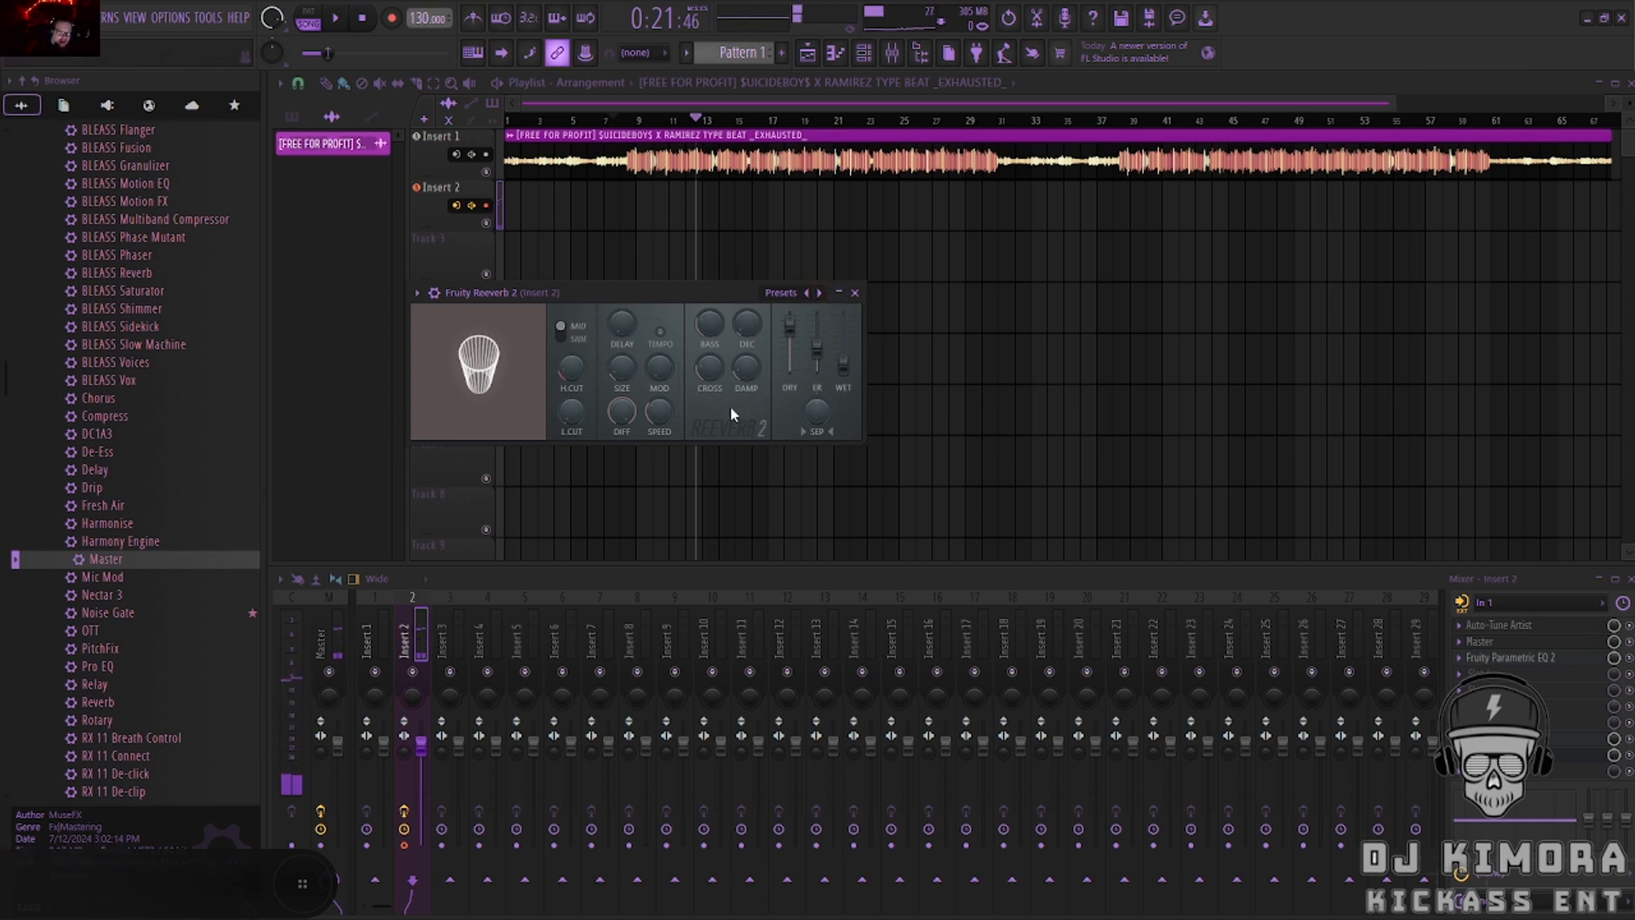
left_click(855, 293)
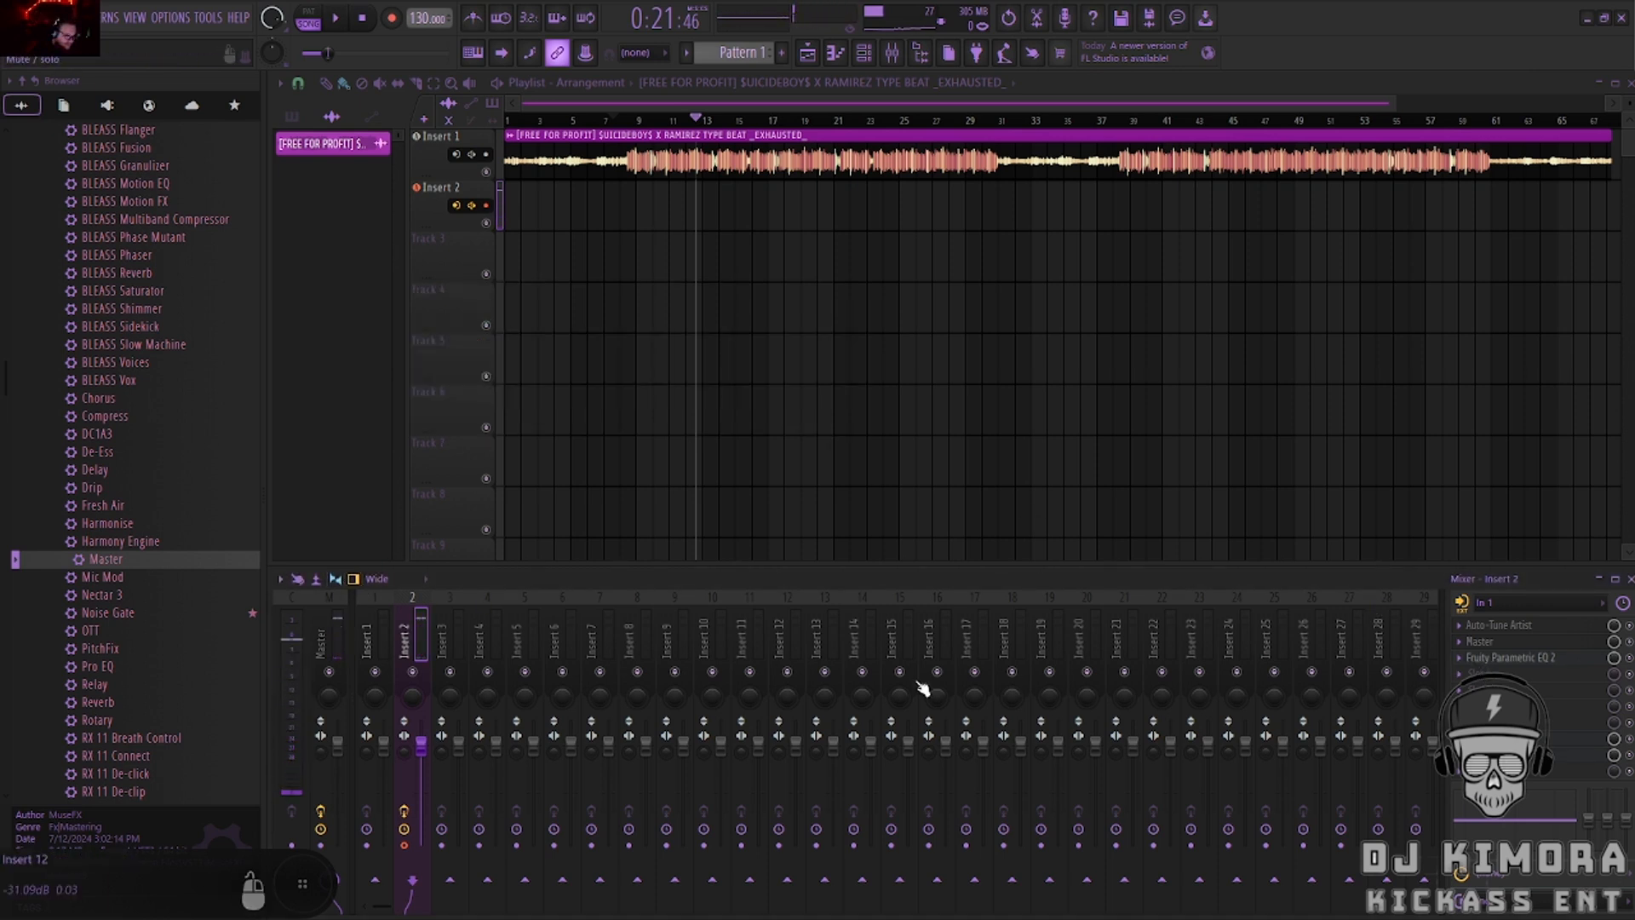
Try Soundgoodizer in effect slot 4 of mixer Insert 2 and delete it again.
left_click(1465, 674)
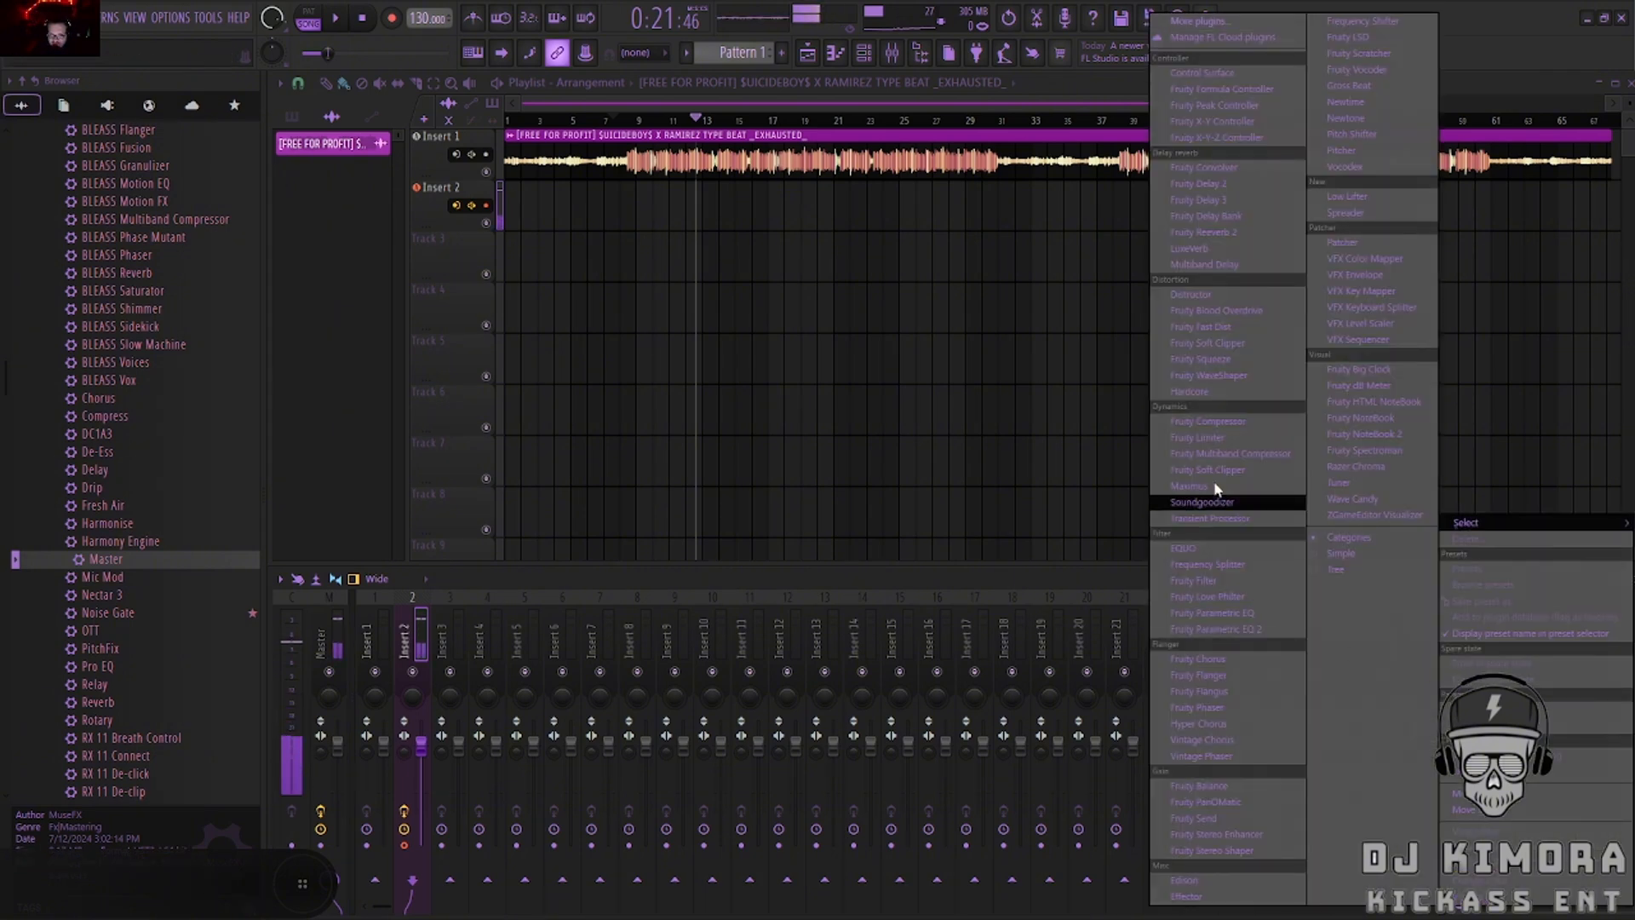
left_click(1222, 504)
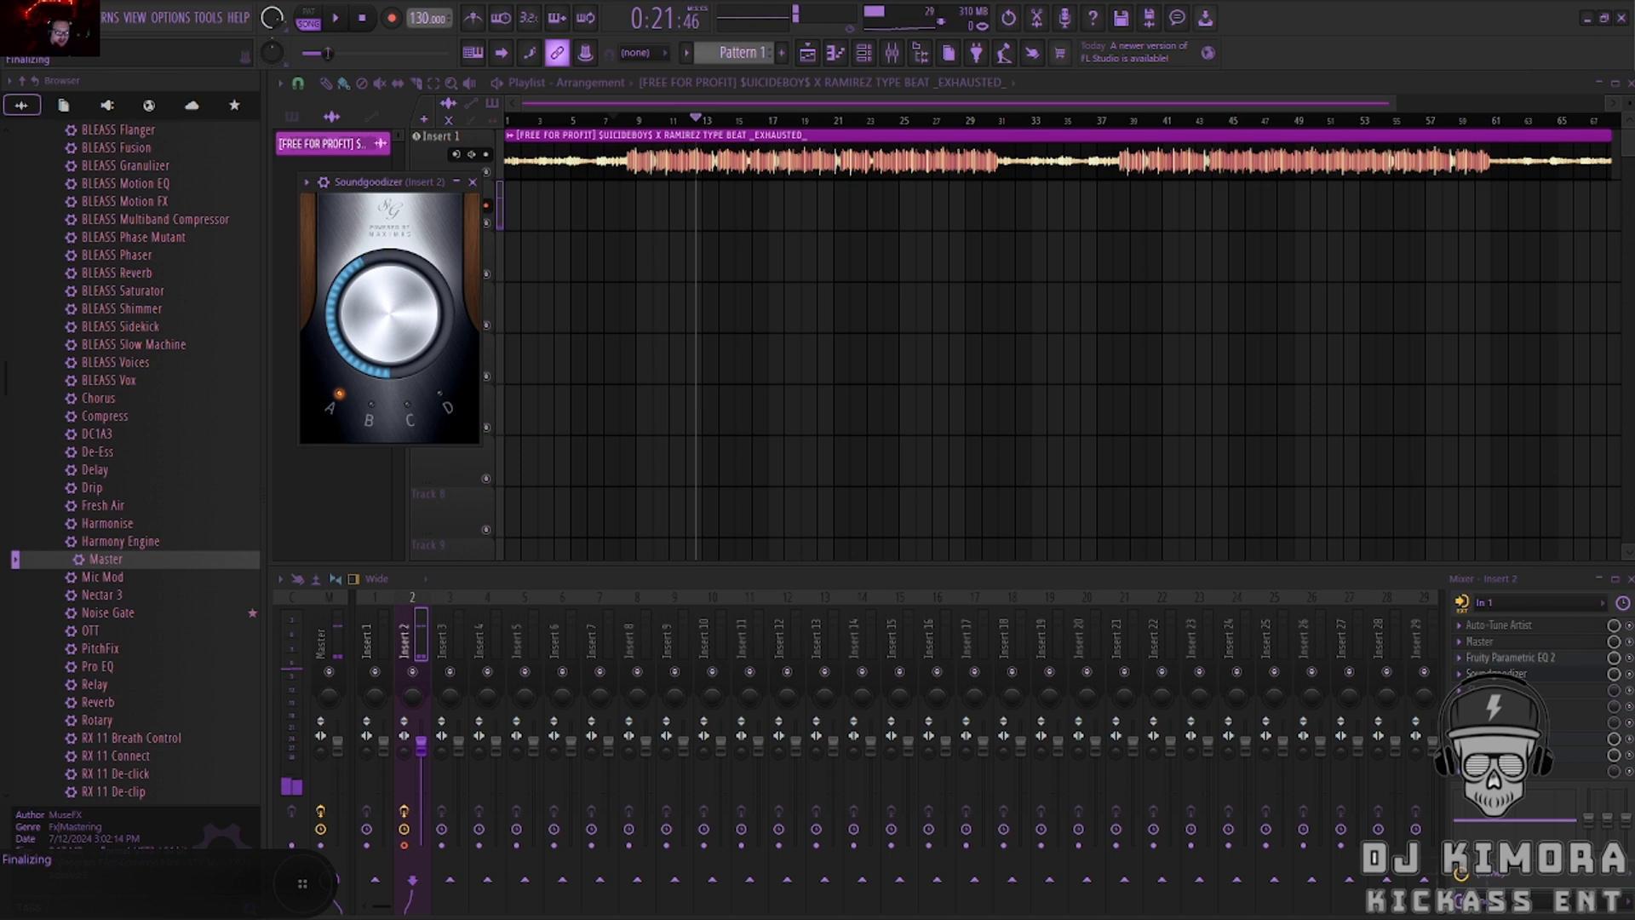
left_click(472, 182)
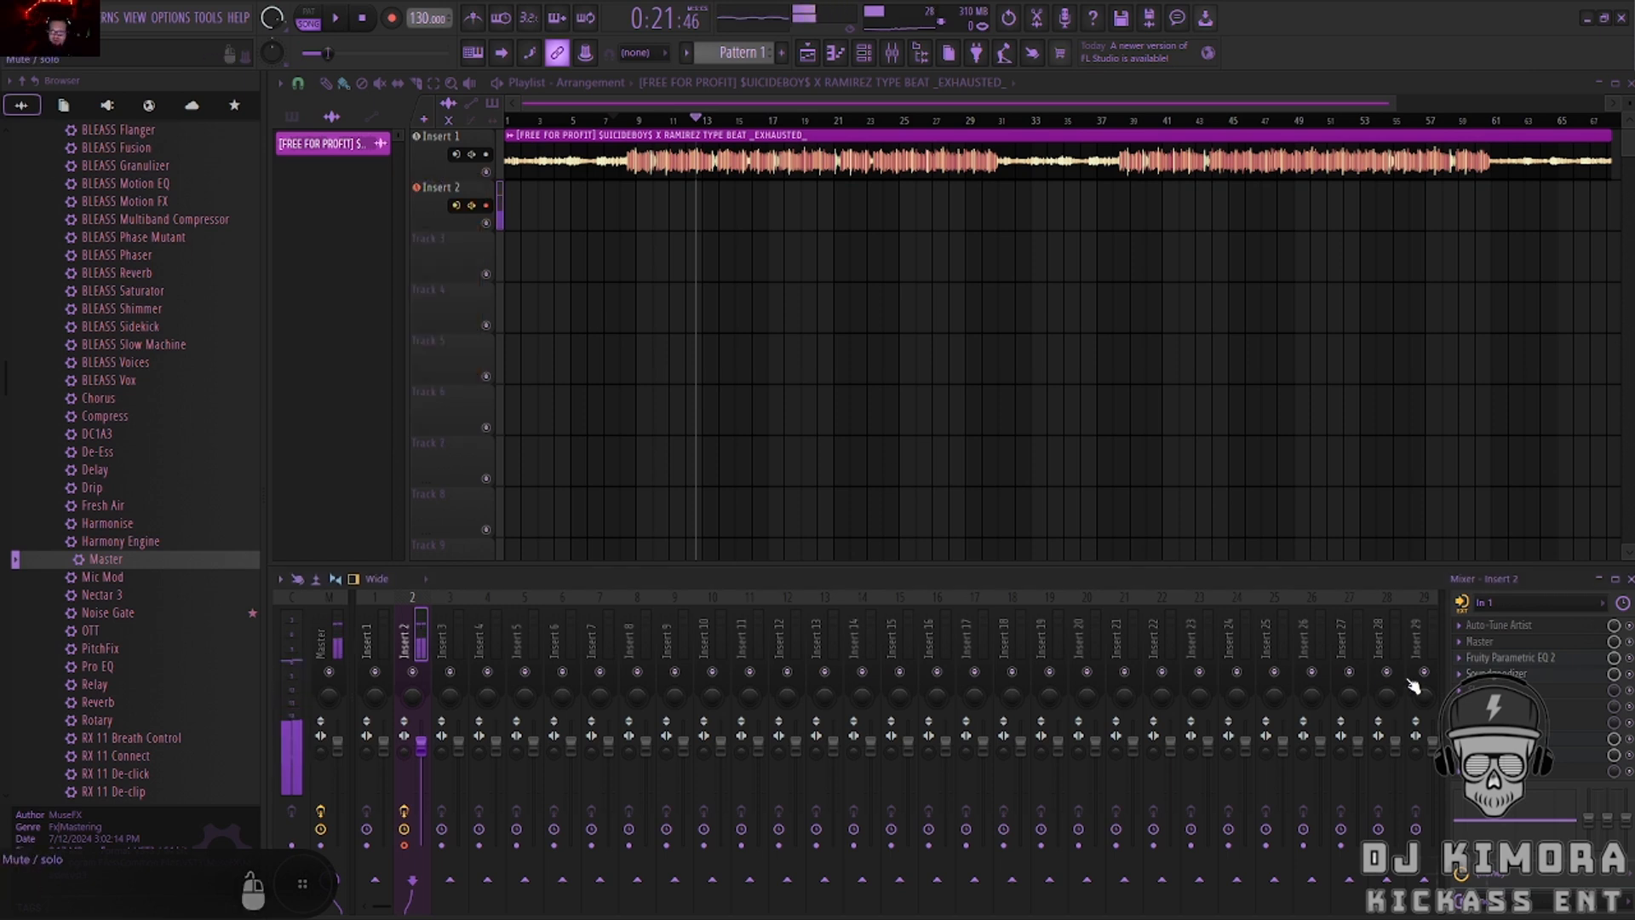
left_click(1459, 676)
left_click(1459, 516)
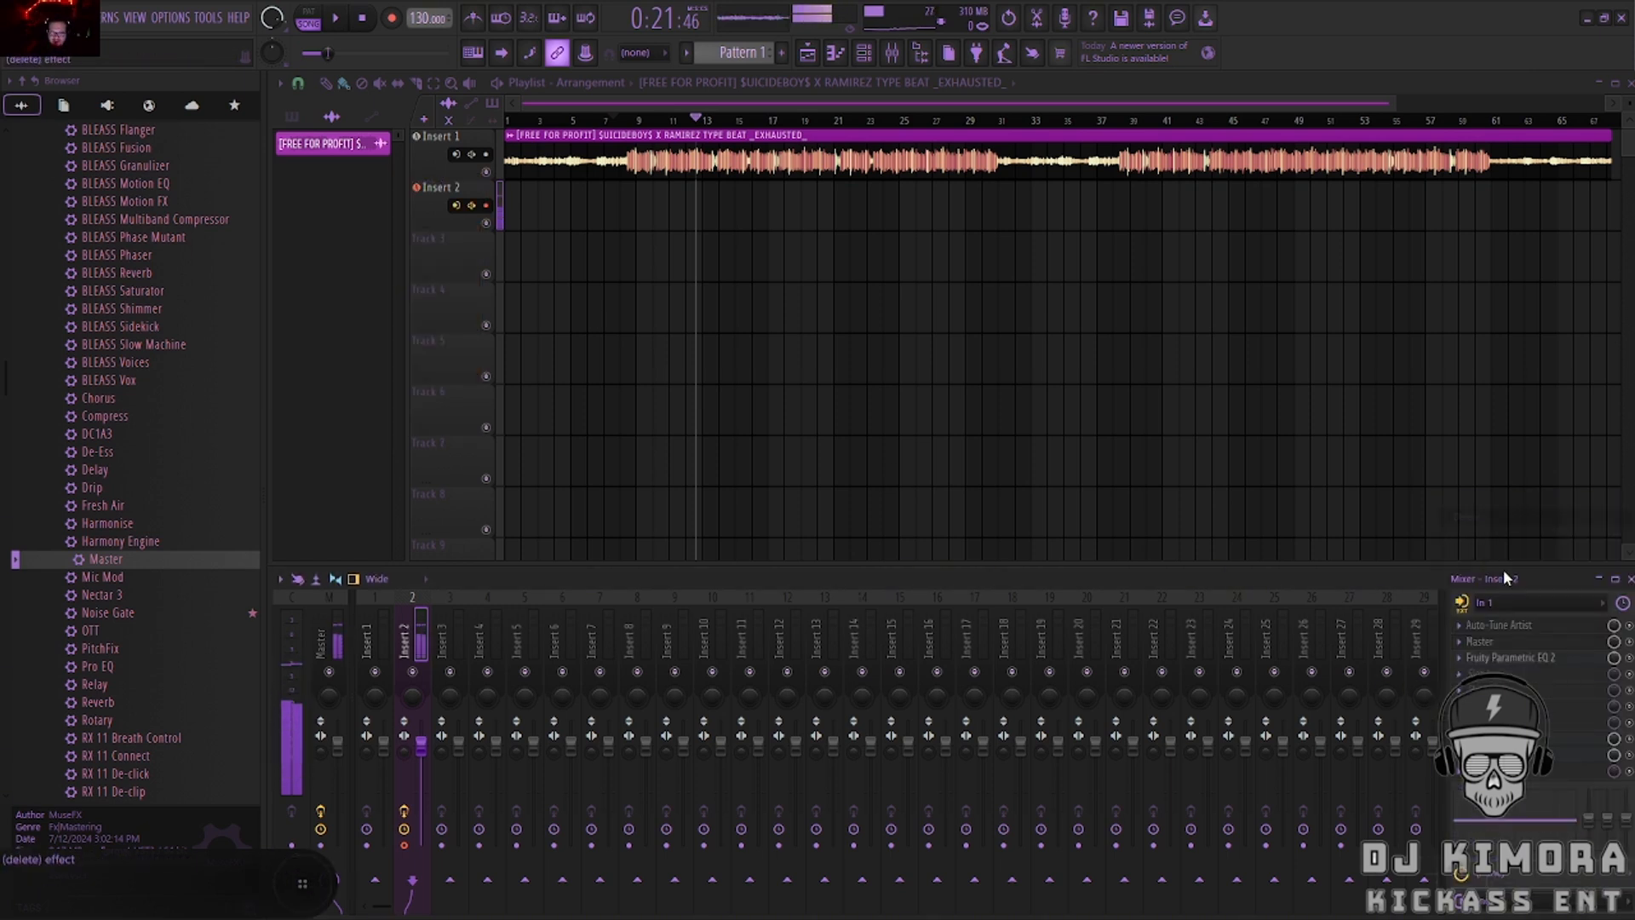
Load the MuseFX Chorus plugin into effect slot 4 of mixer Insert 2 with the Vocals Thickener preset, and close it.
scroll(137, 588, "down", 4)
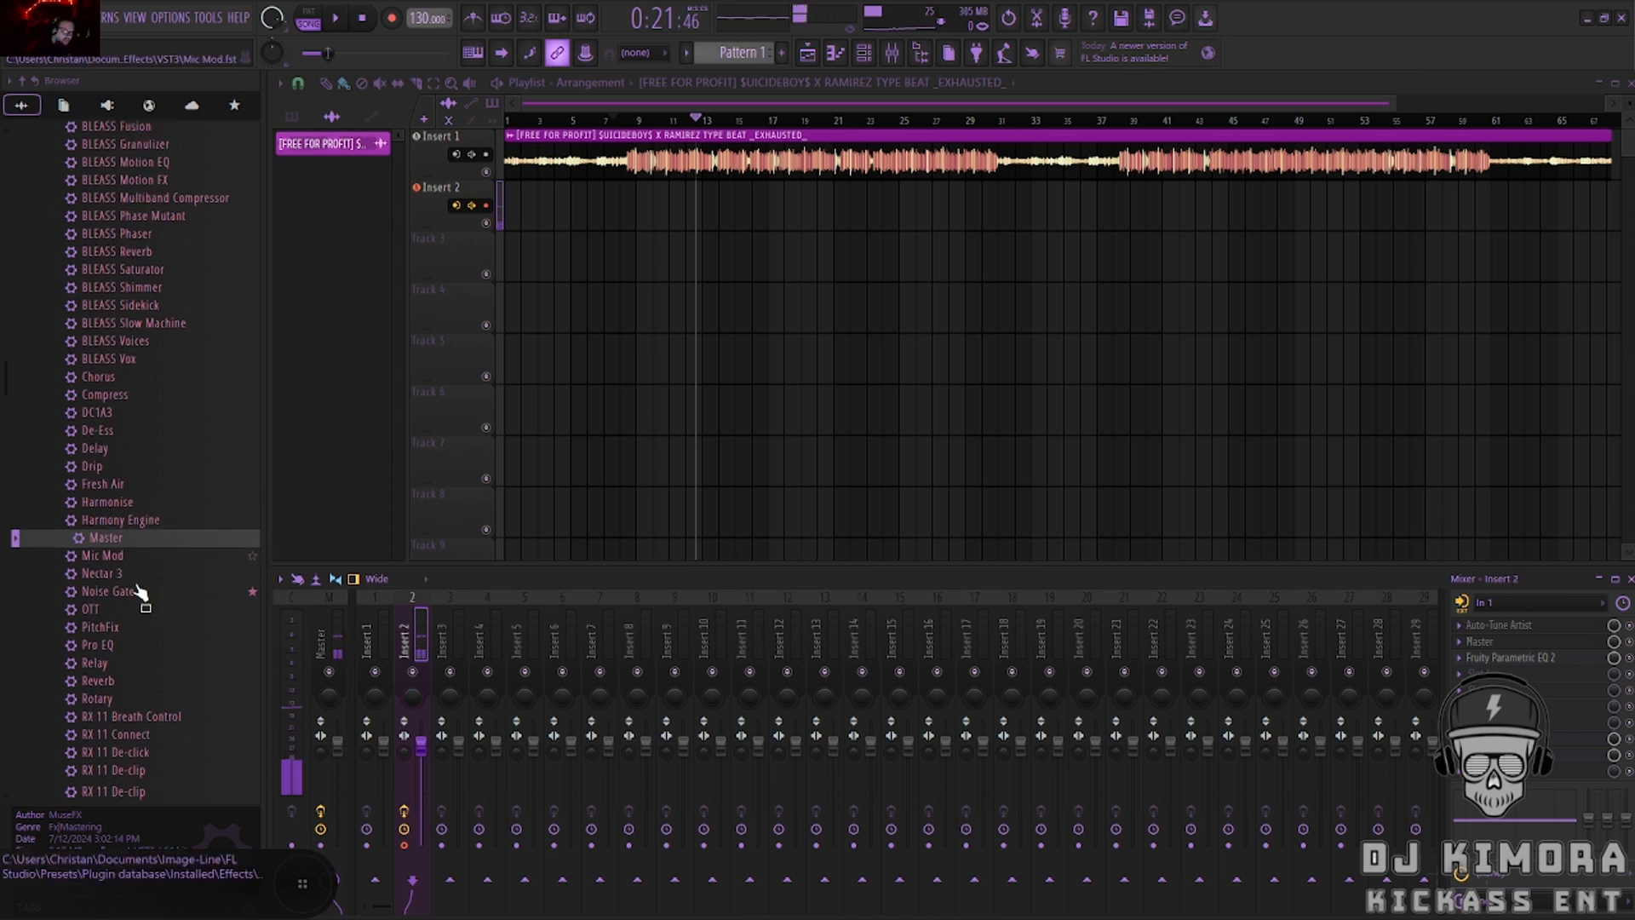
scroll(111, 596, "down", 6)
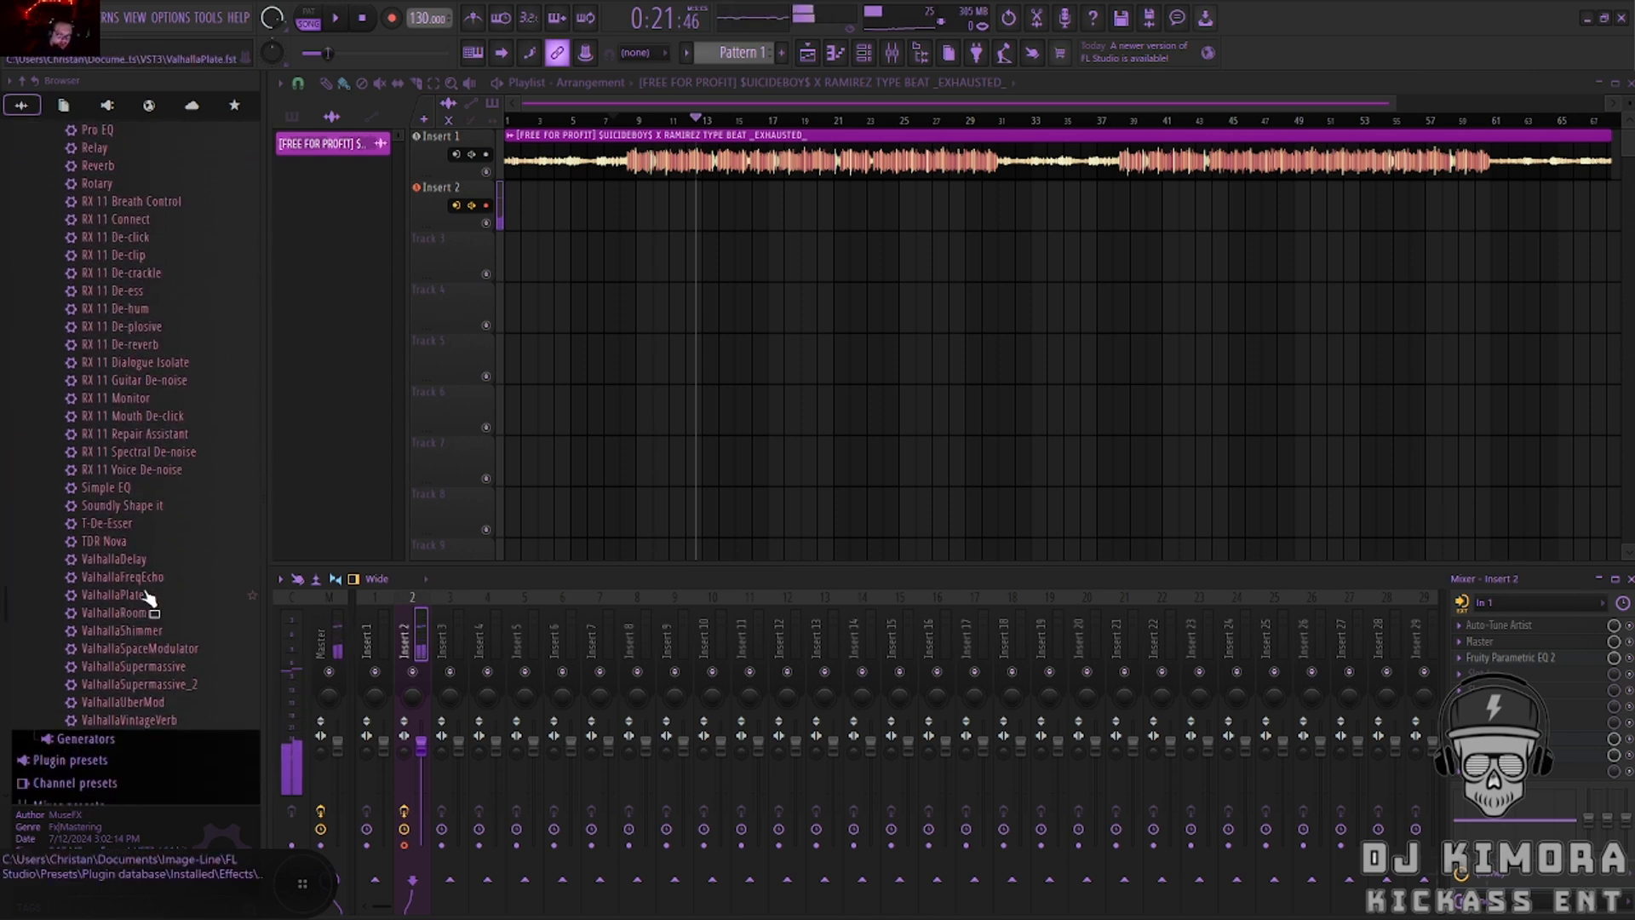
scroll(128, 477, "up", 8)
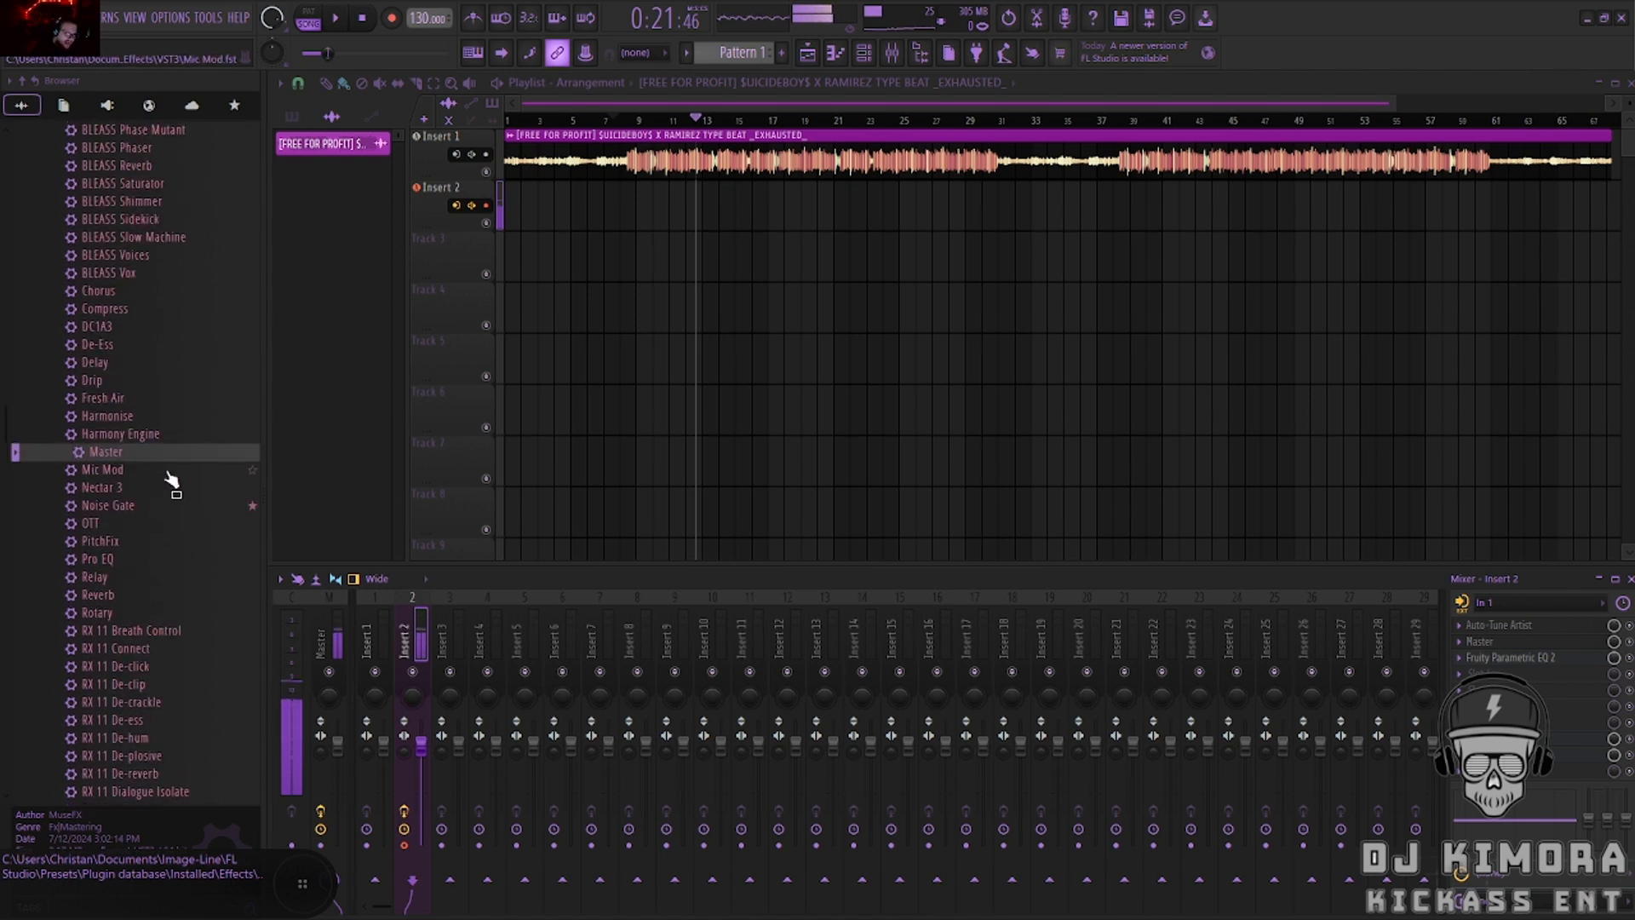
left_click_drag(106, 291, 1491, 671)
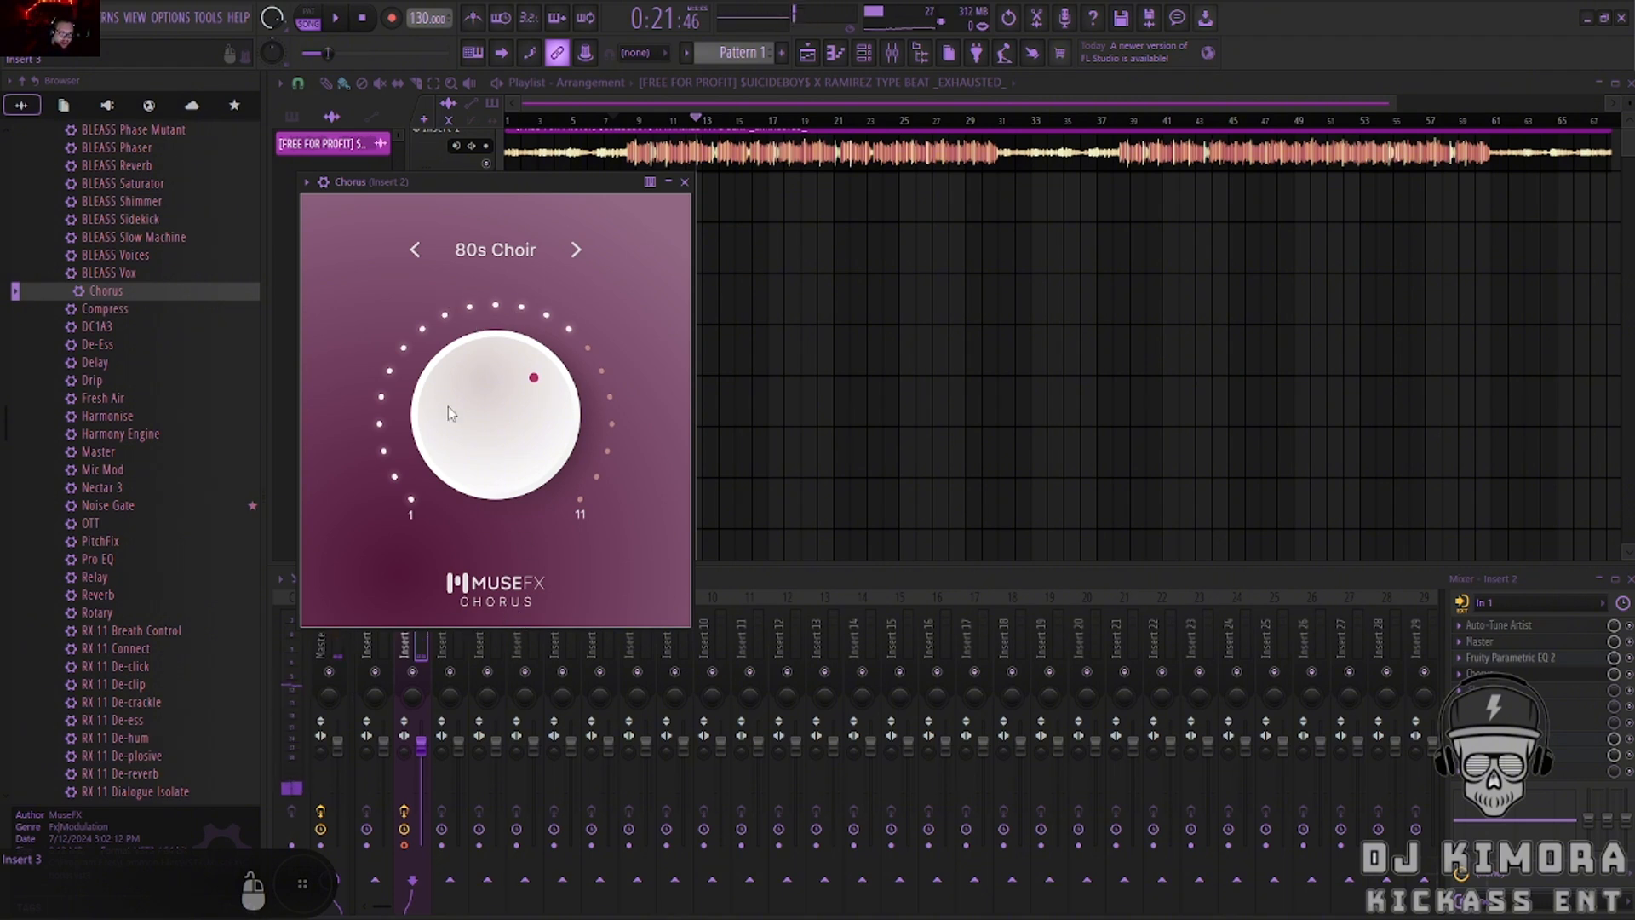
left_click(414, 247)
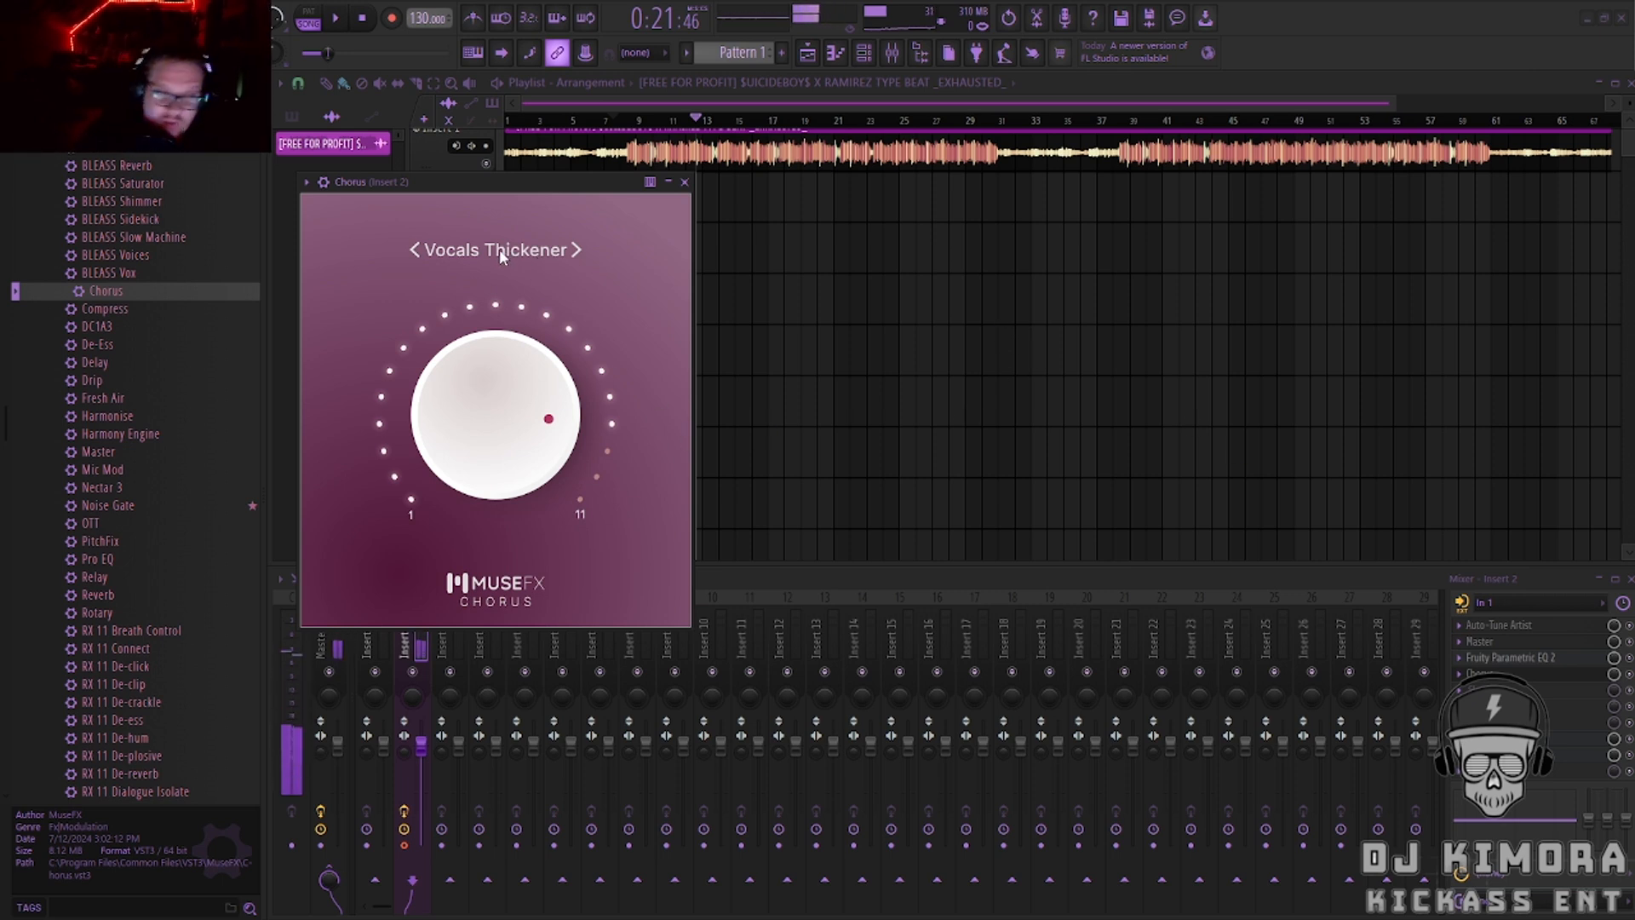
left_click(683, 181)
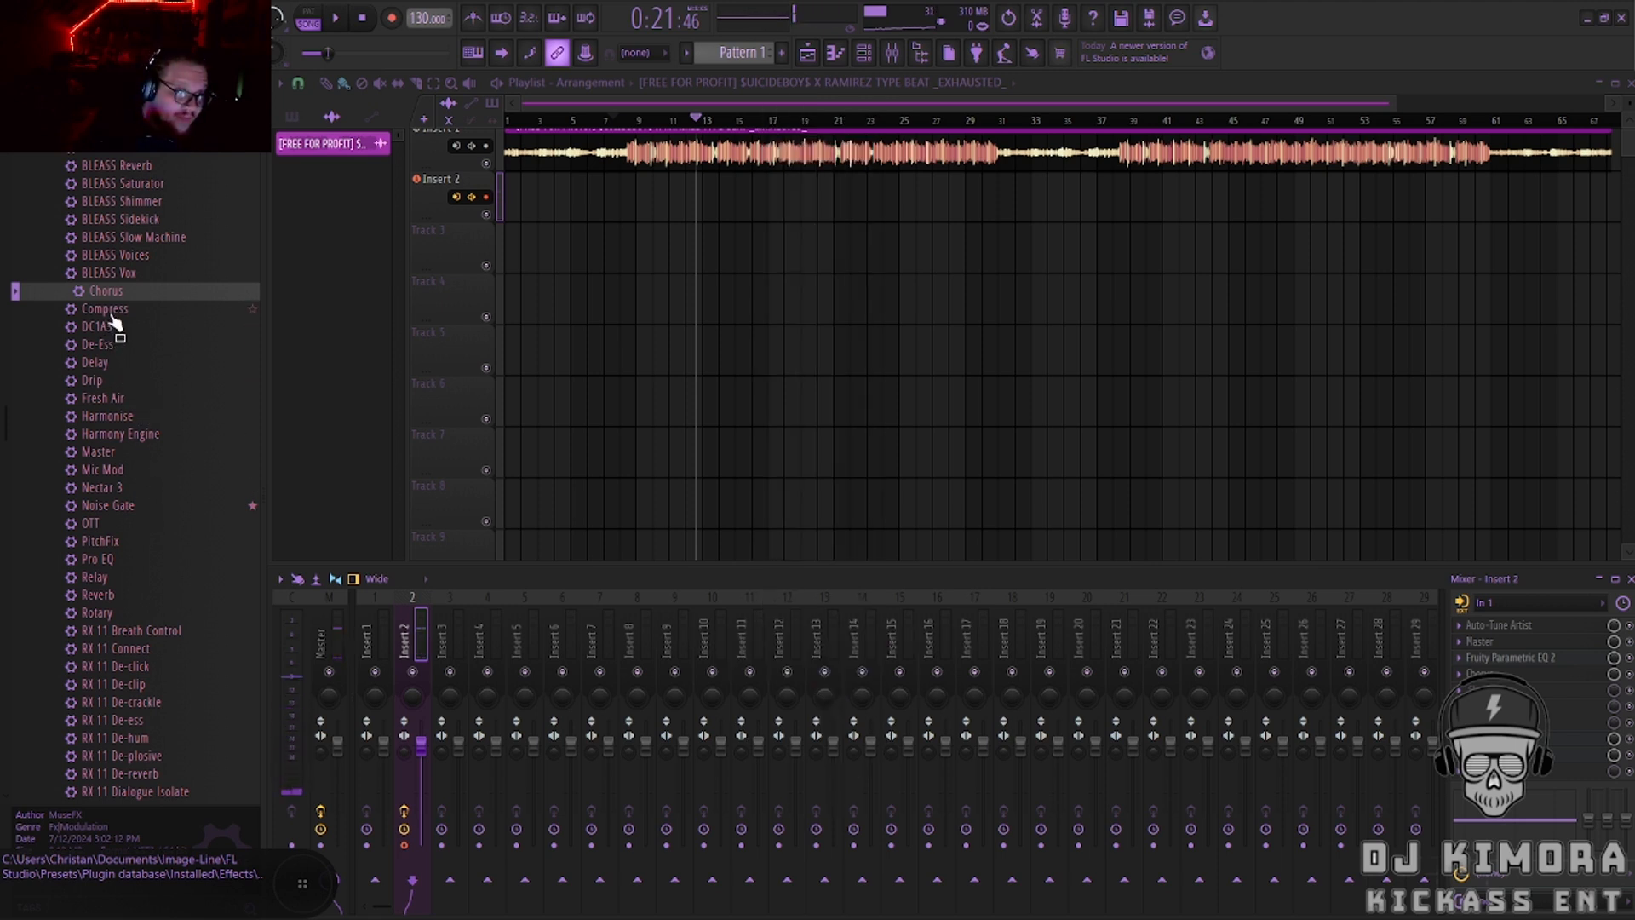
Load the MuseFX Simple EQ plugin on mixer Insert 2 with the Backing Vocals preset and its amount at about 72.6.
scroll(132, 519, "down", 10)
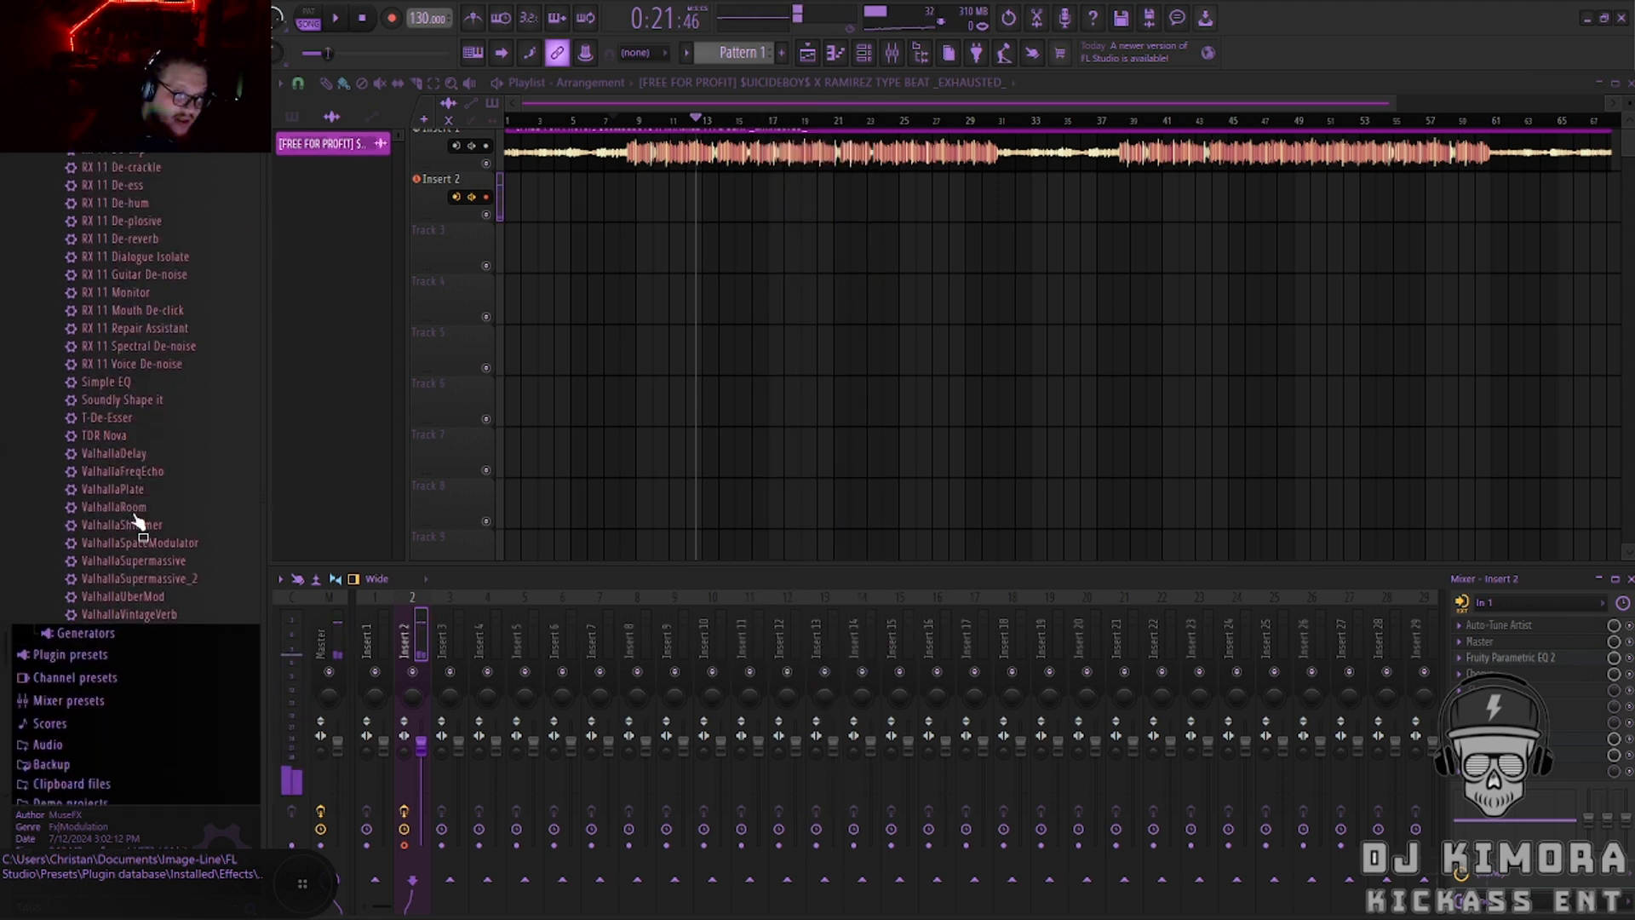
left_click_drag(109, 379, 1461, 681)
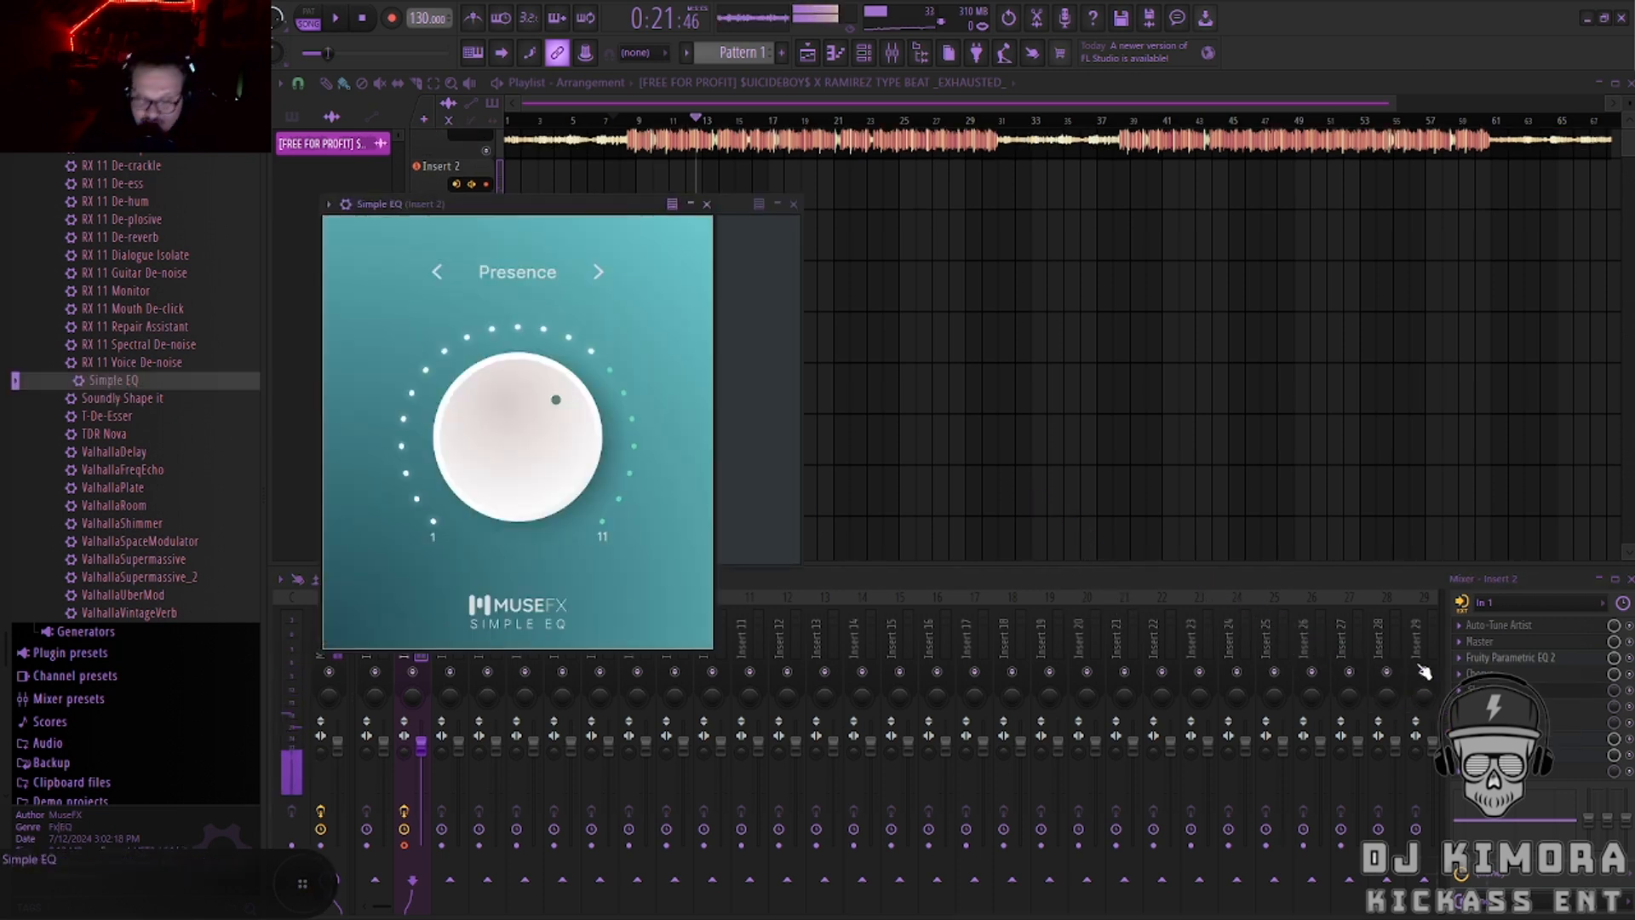
left_click(491, 281)
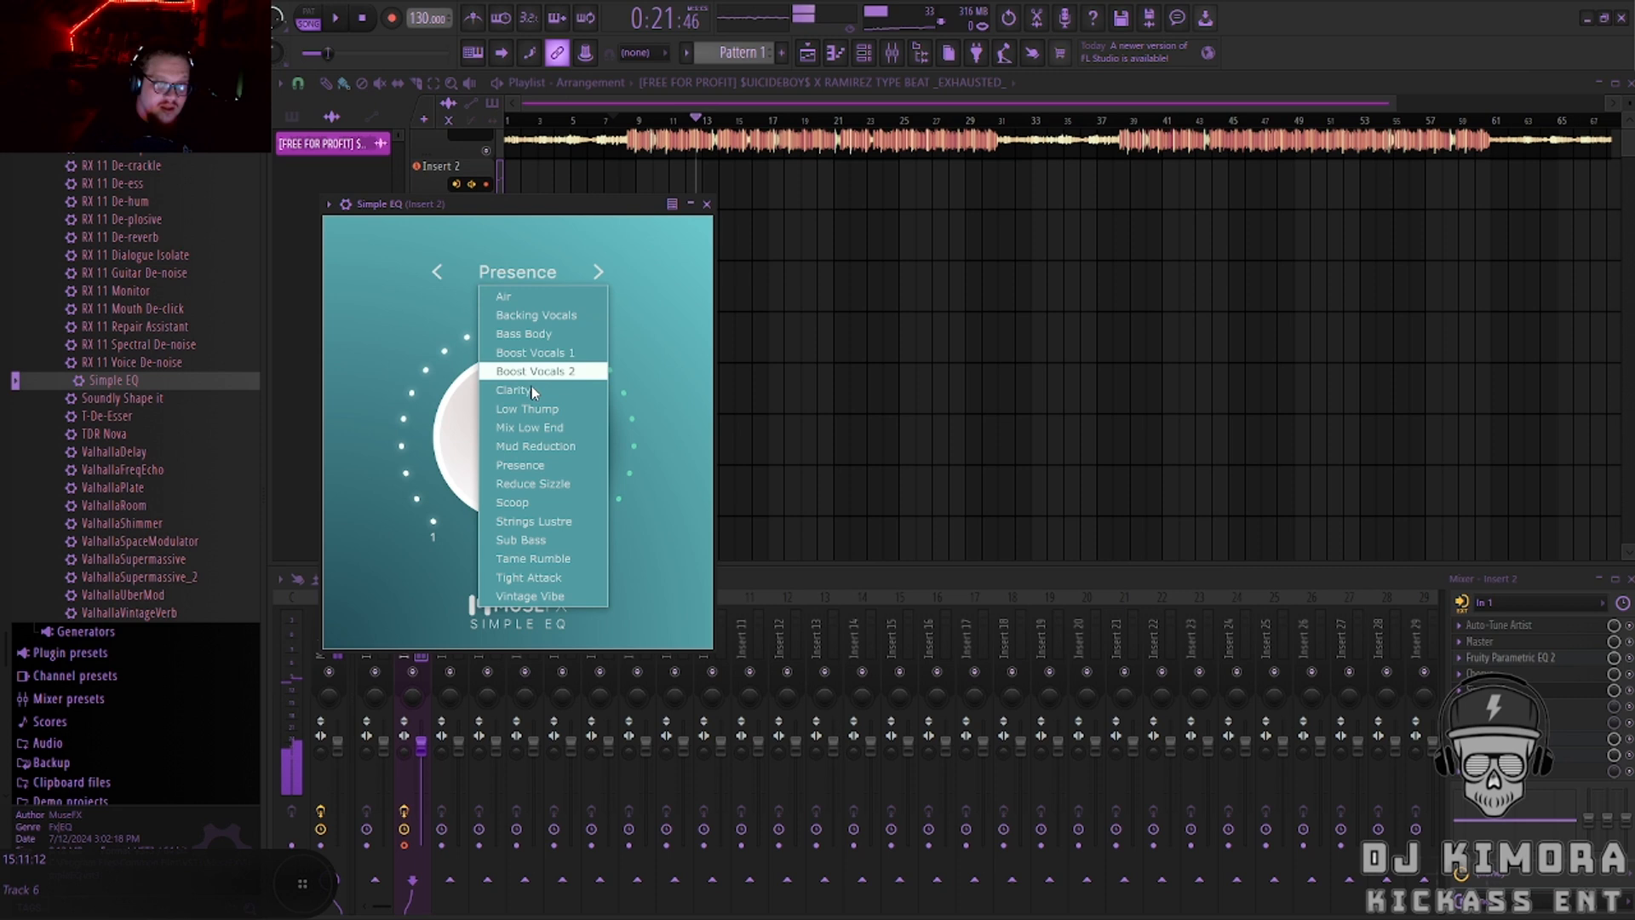
left_click(549, 477)
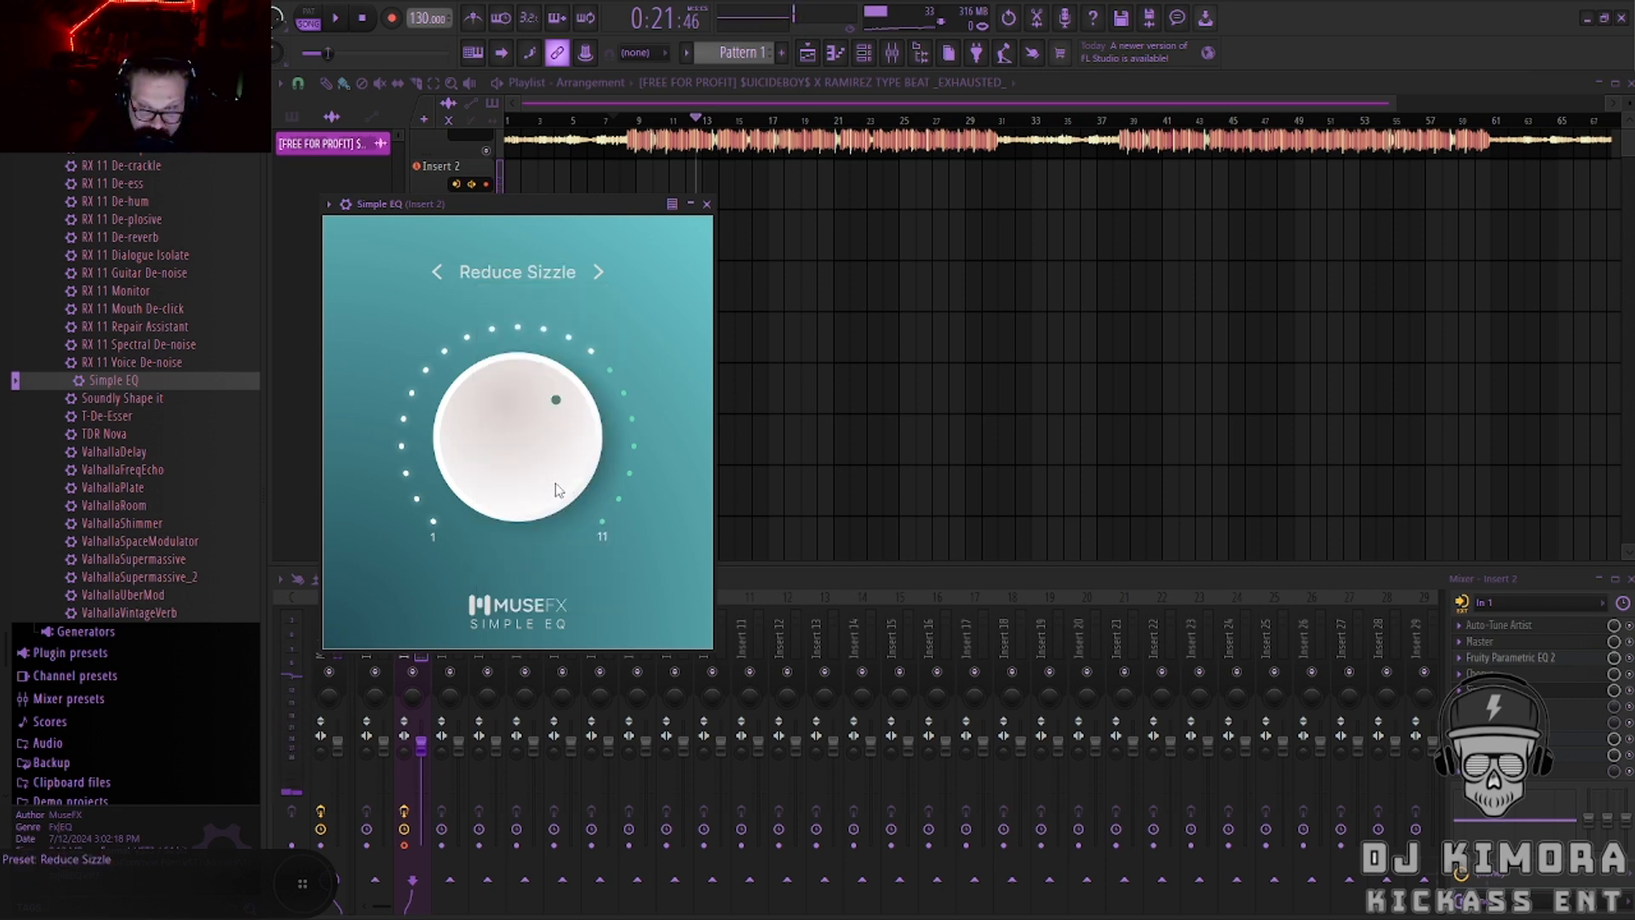
left_click(533, 281)
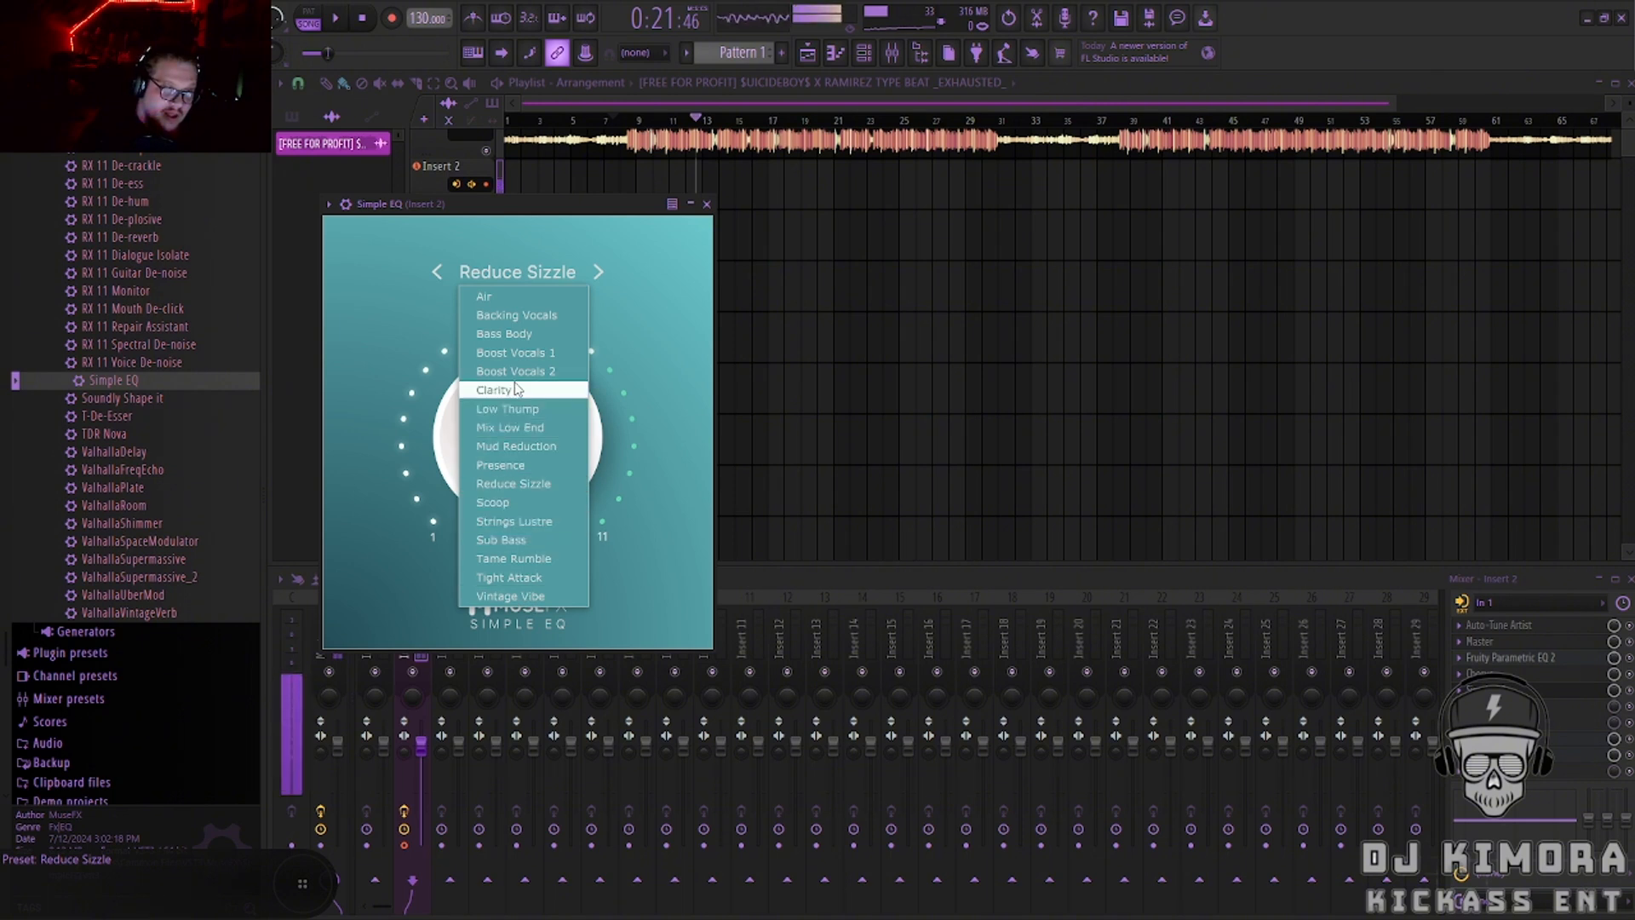
left_click(515, 315)
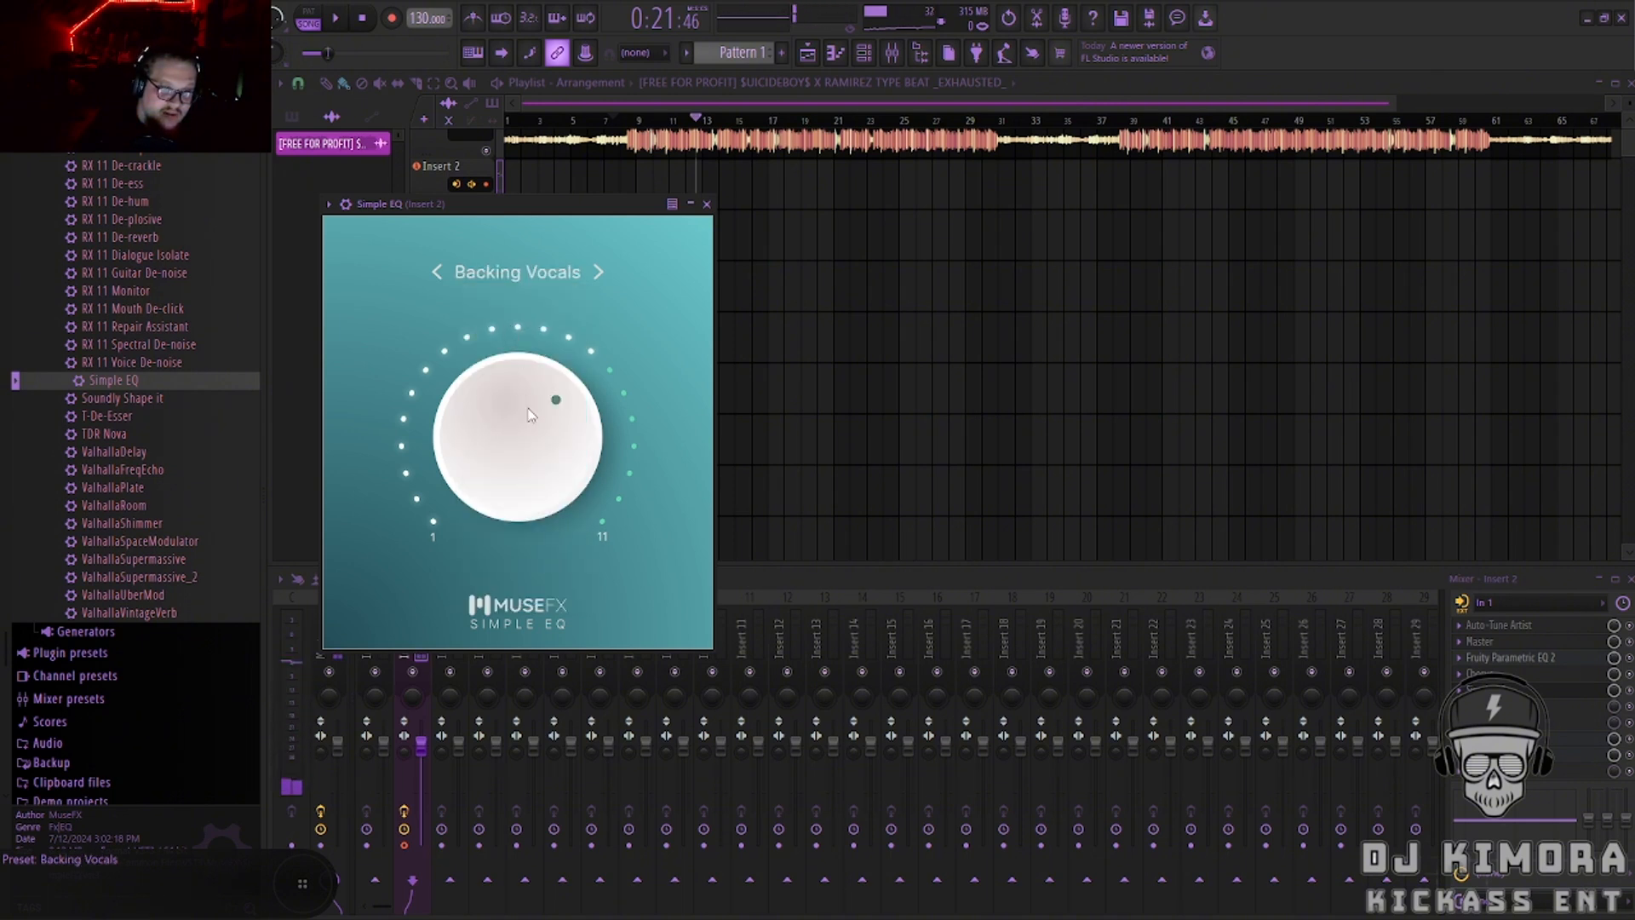
mouse_move(537, 428)
left_mouse_down()
mouse_move(538, 375)
mouse_move(545, 477)
mouse_move(543, 410)
left_mouse_up()
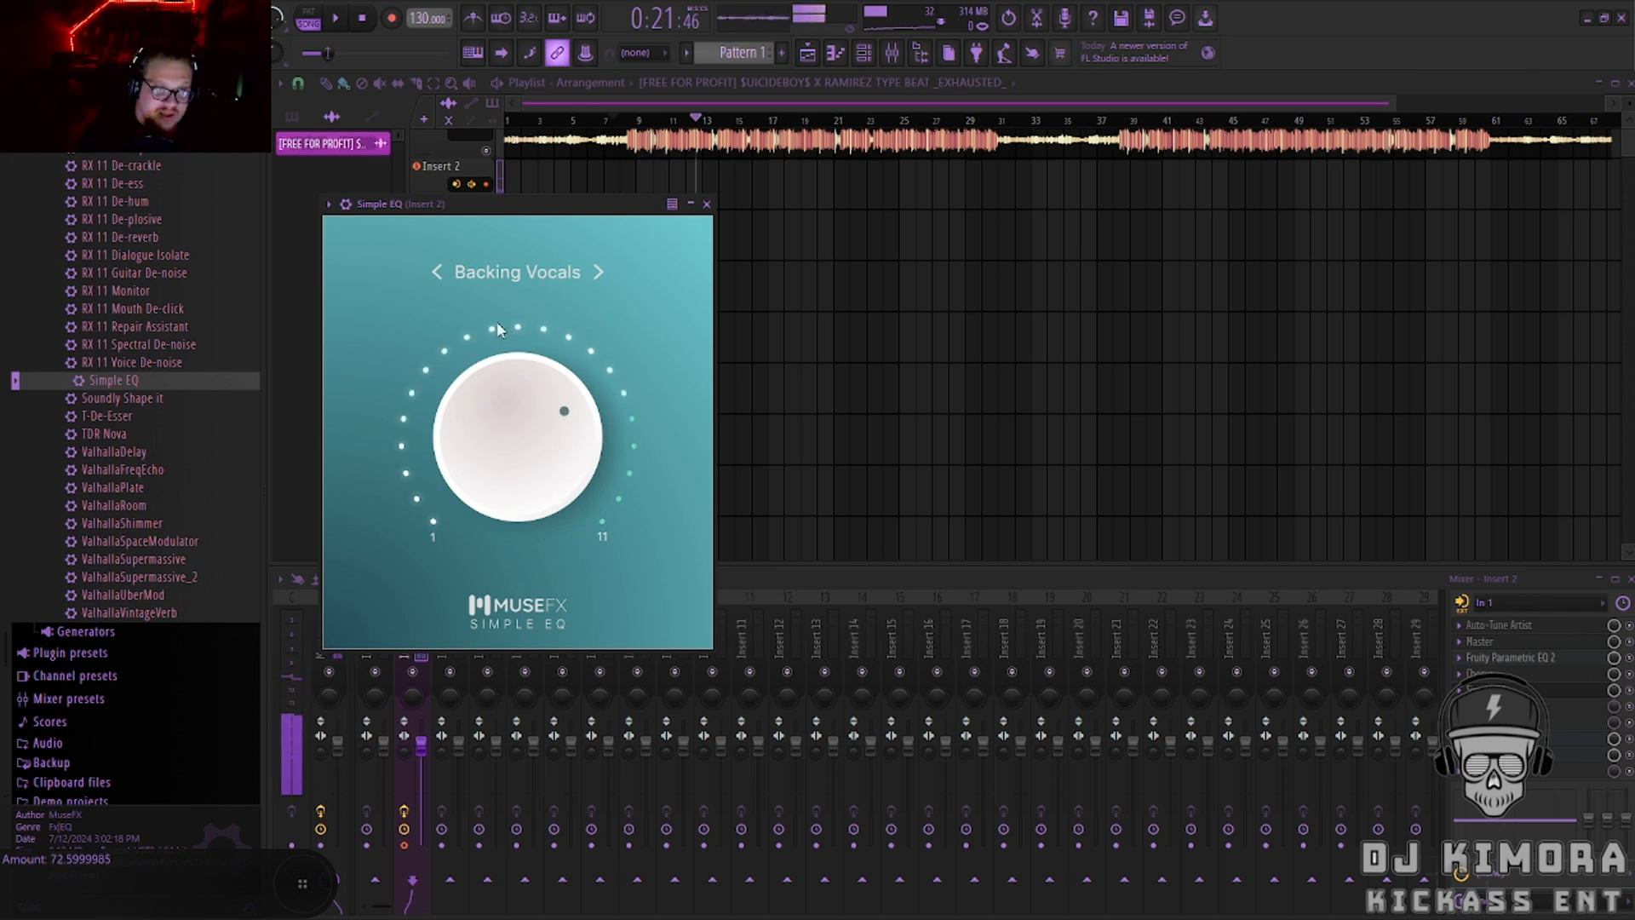
Switch the Simple EQ plugin to the Mud Reduction preset and close it.
left_click(519, 274)
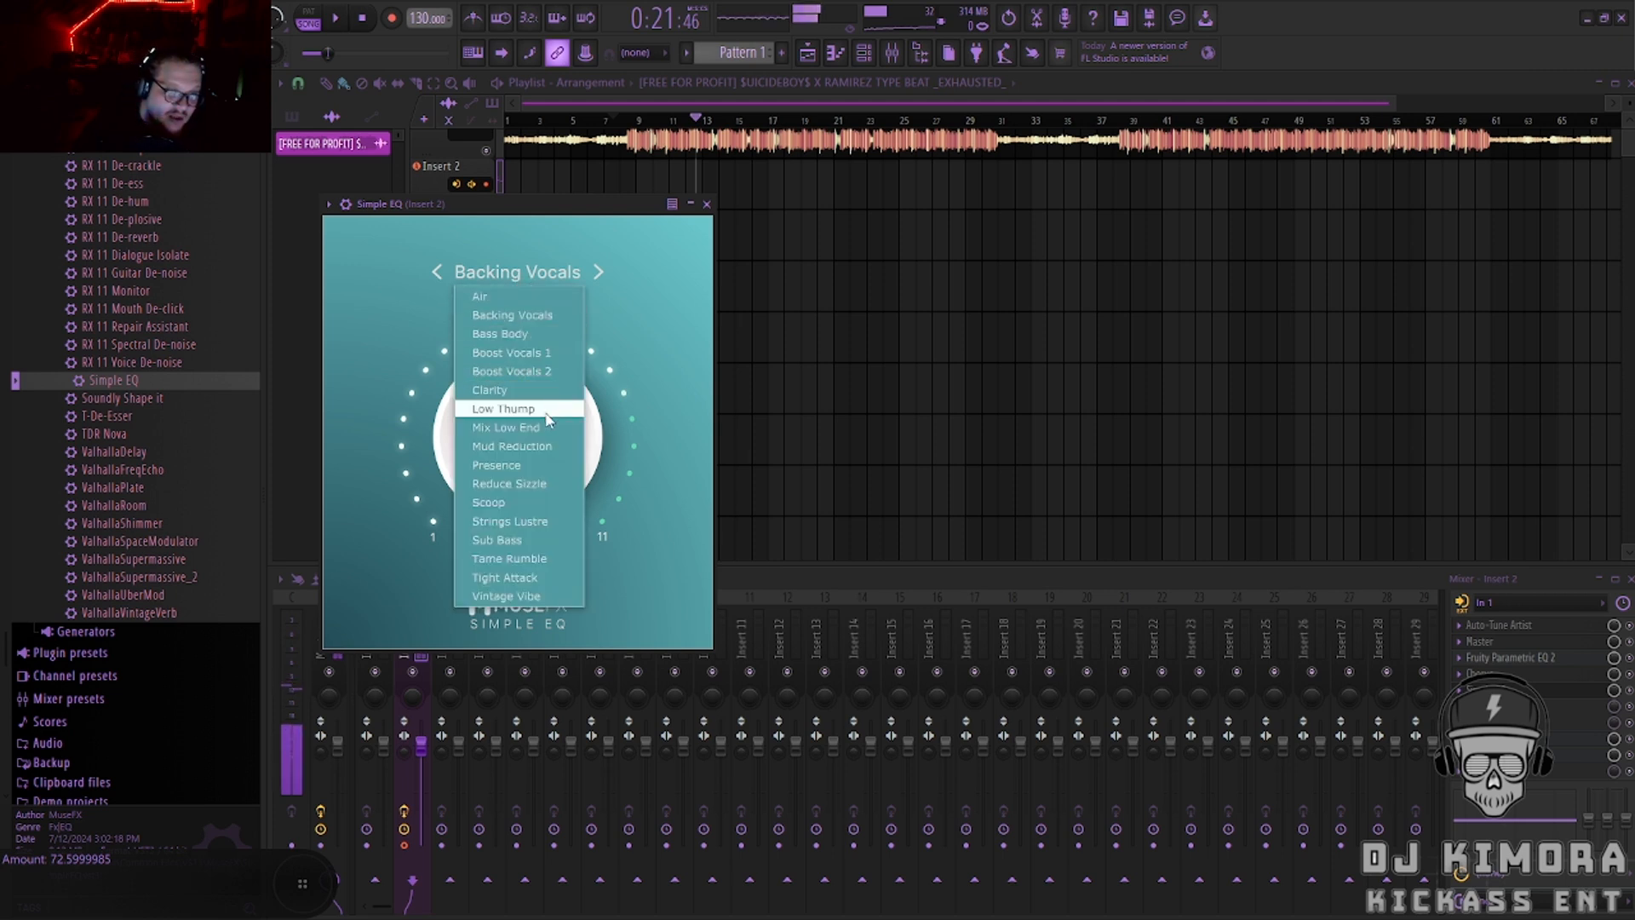
left_click(540, 447)
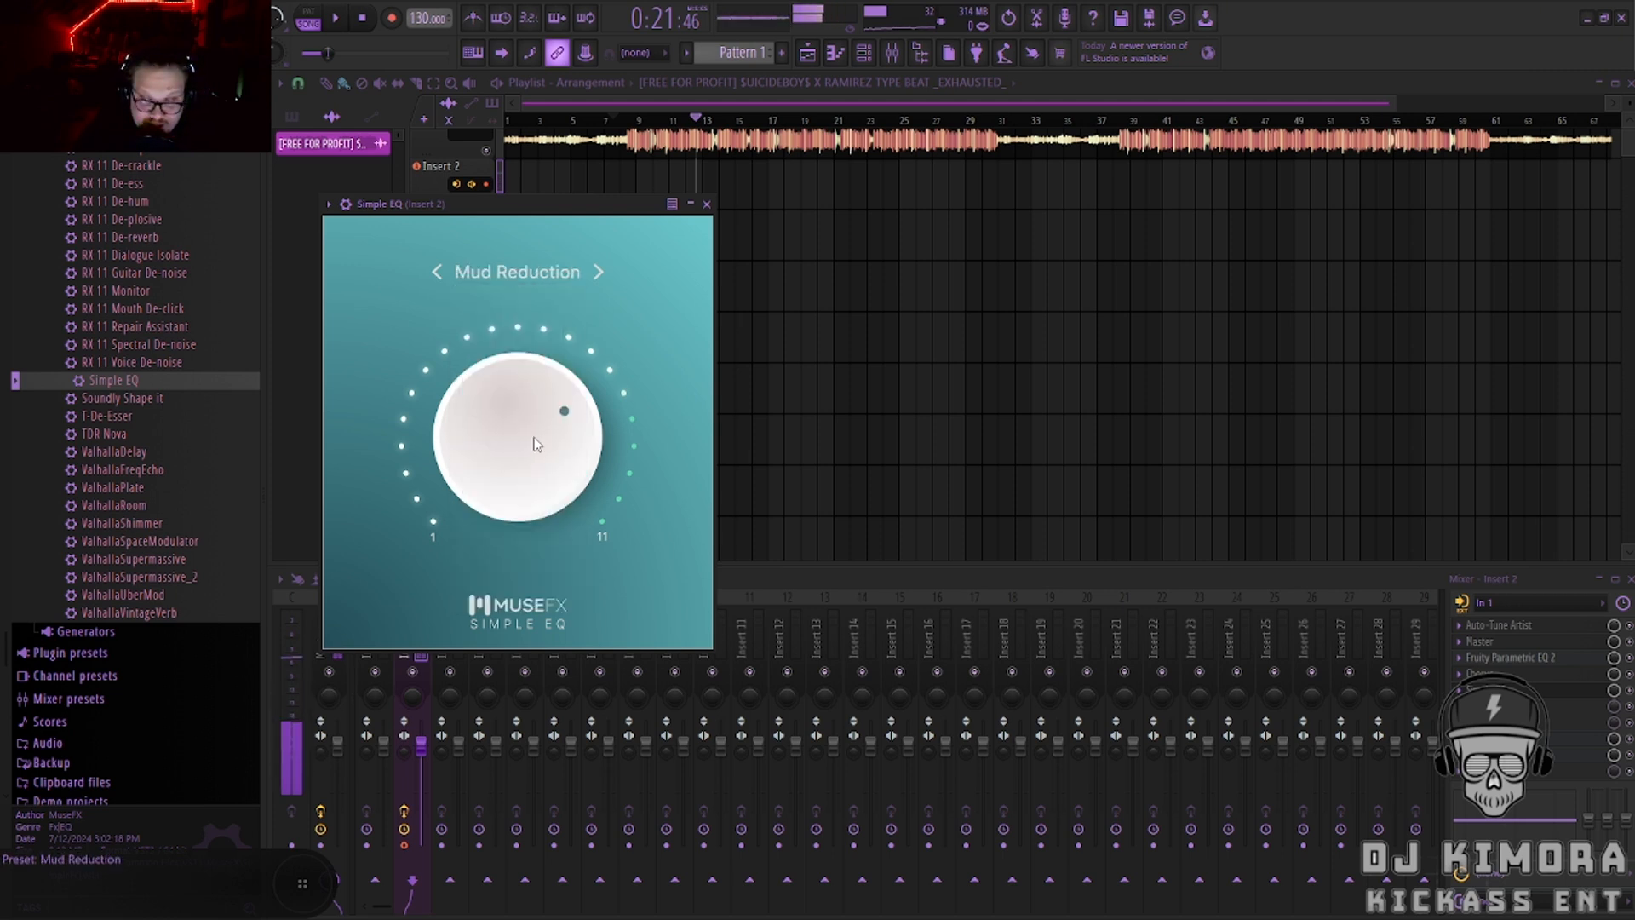
left_click(707, 204)
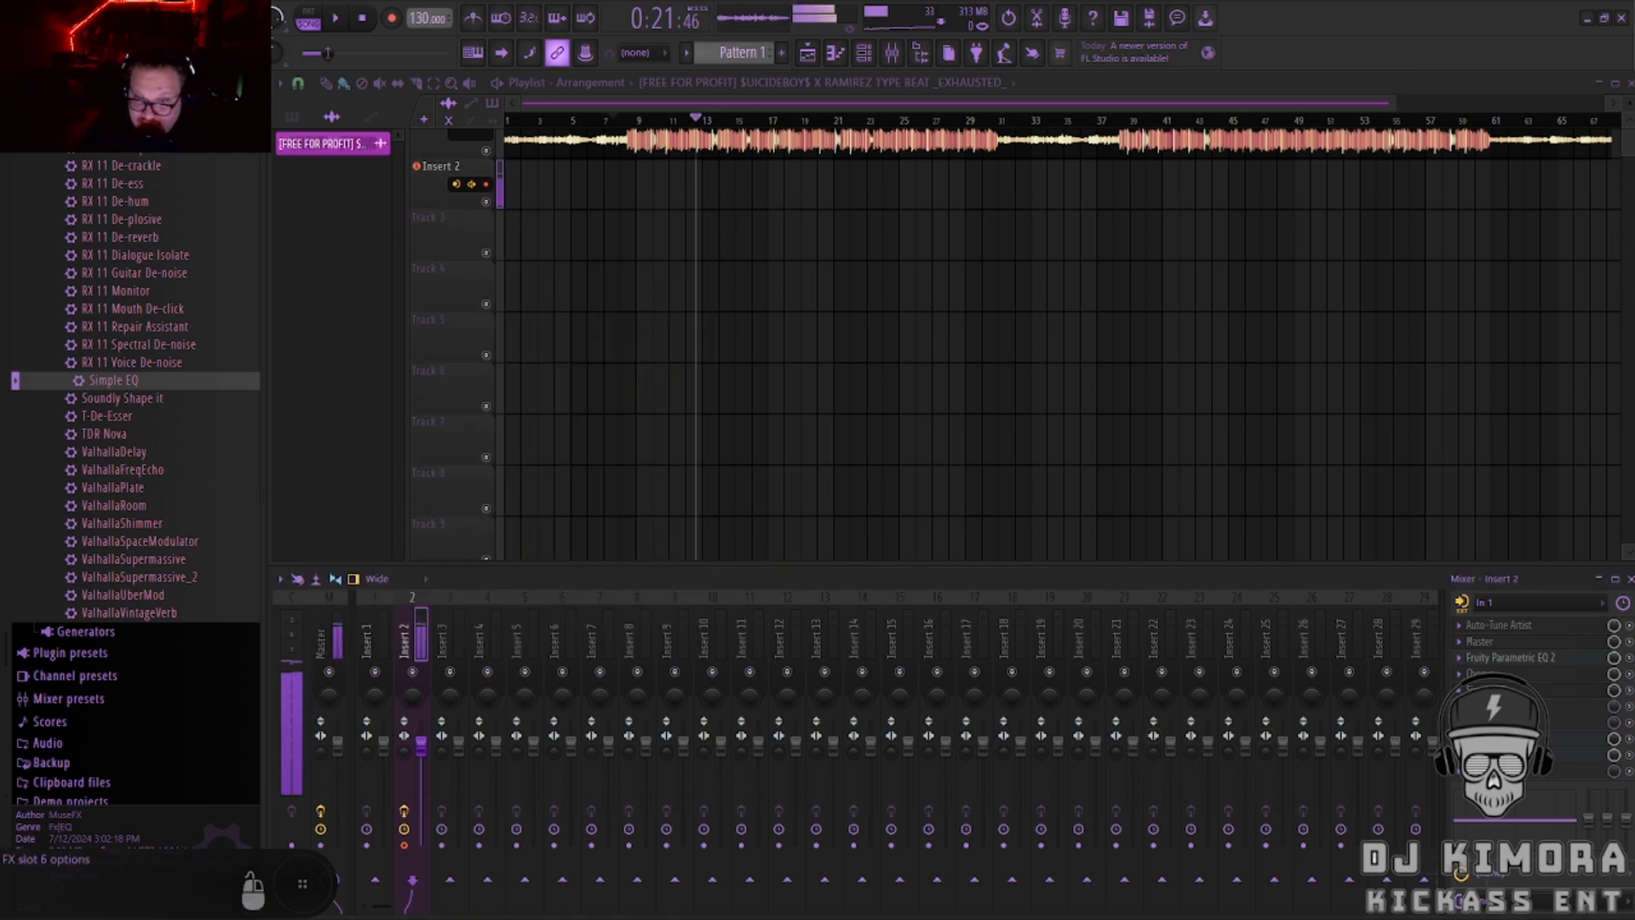
Load Fruity Stereo Enhancer into effect slot 6 of mixer Insert 2, set its phase offset to about 5.2 ms right, and close it.
left_click(1481, 705)
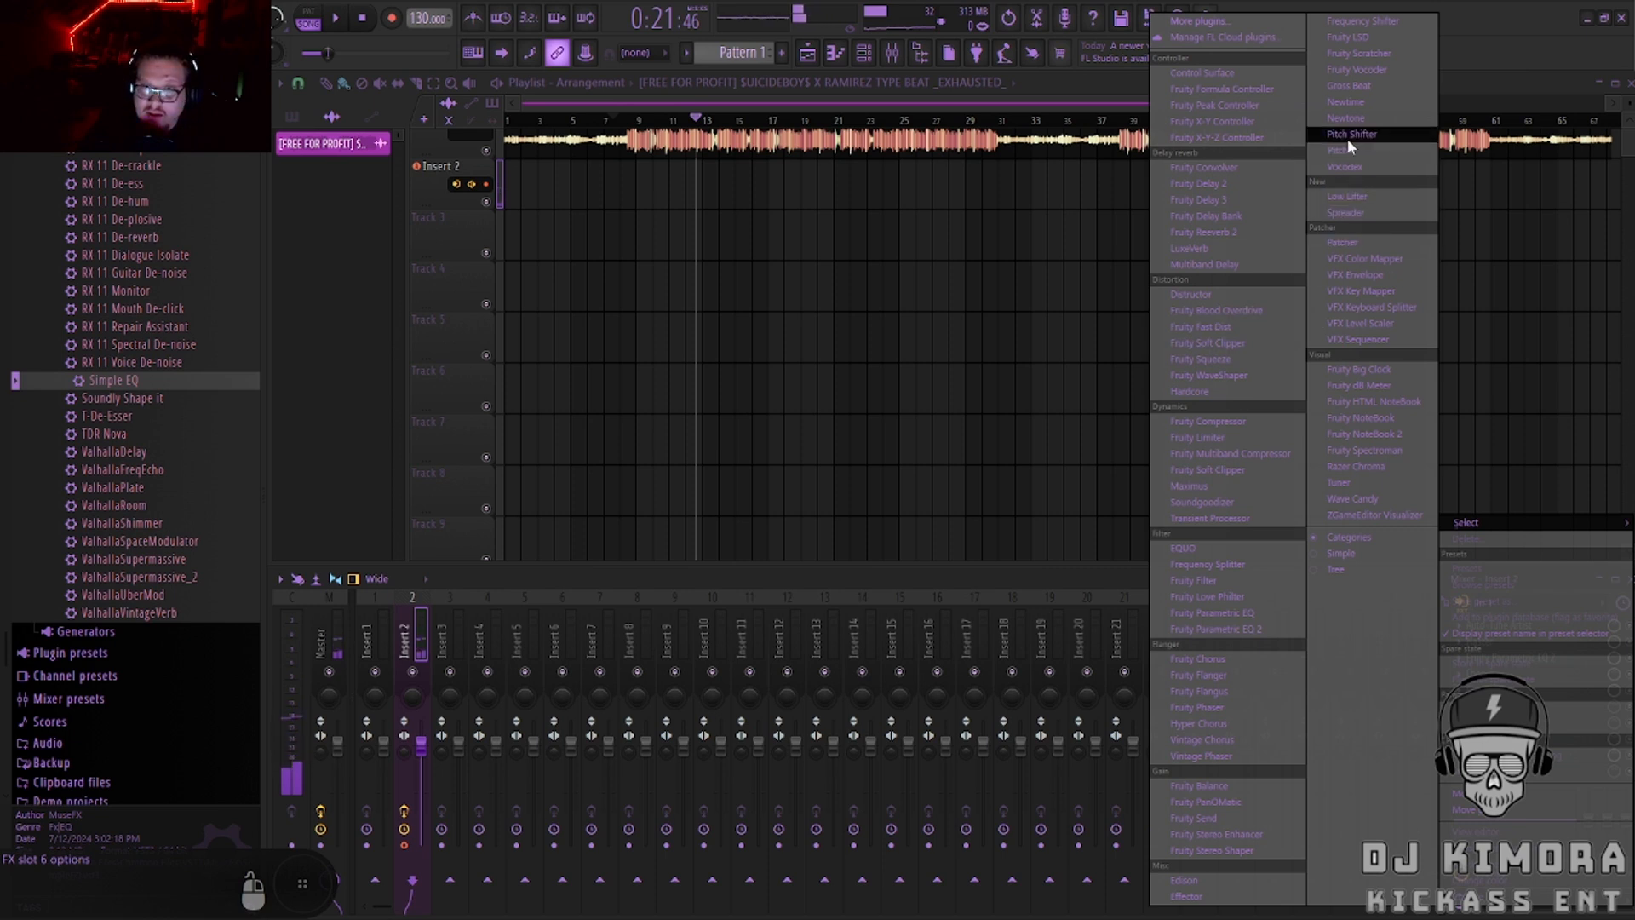
left_click(1216, 833)
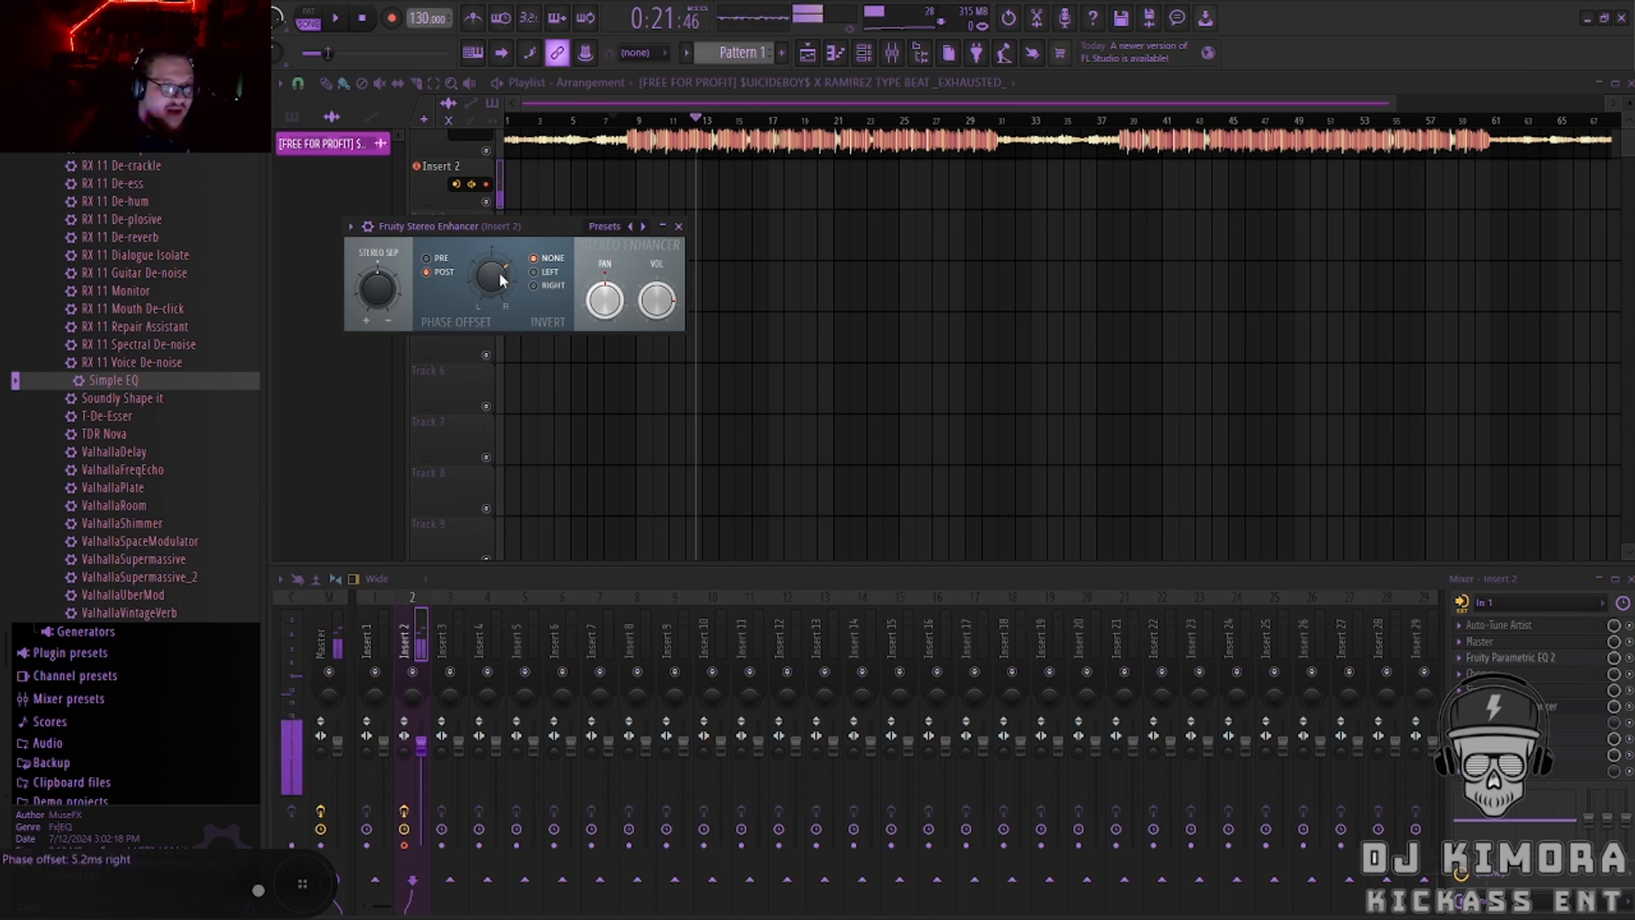
left_click(678, 226)
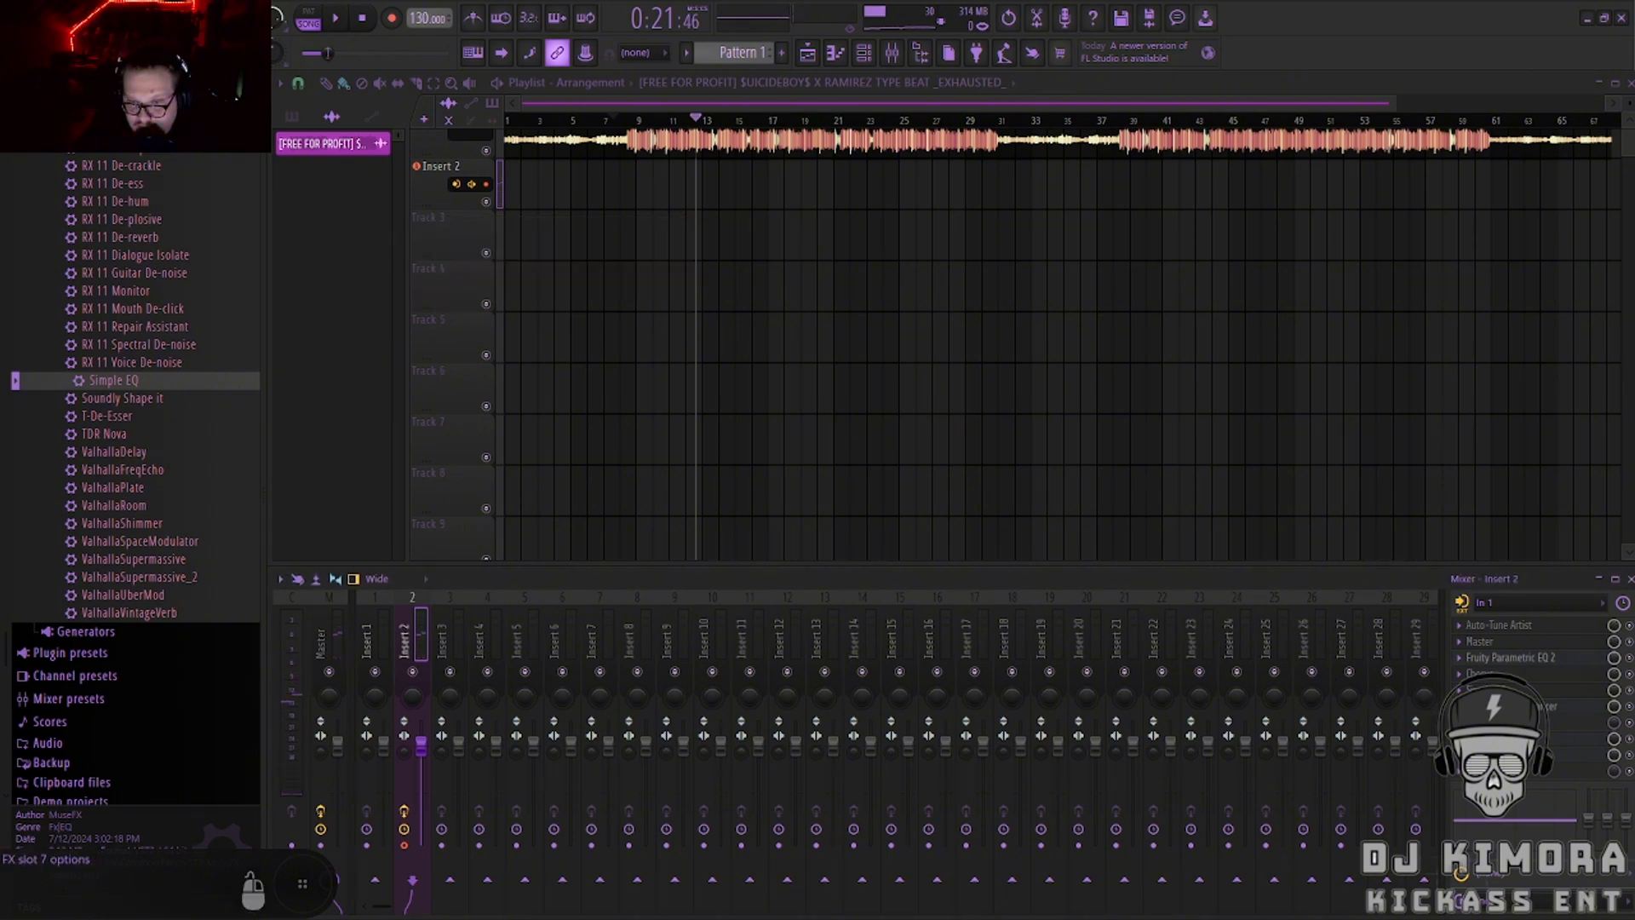
Load Fruity Delay 2 into effect slot 7 of mixer Insert 2, set its input volume to 20%, and close it.
left_click(1499, 722)
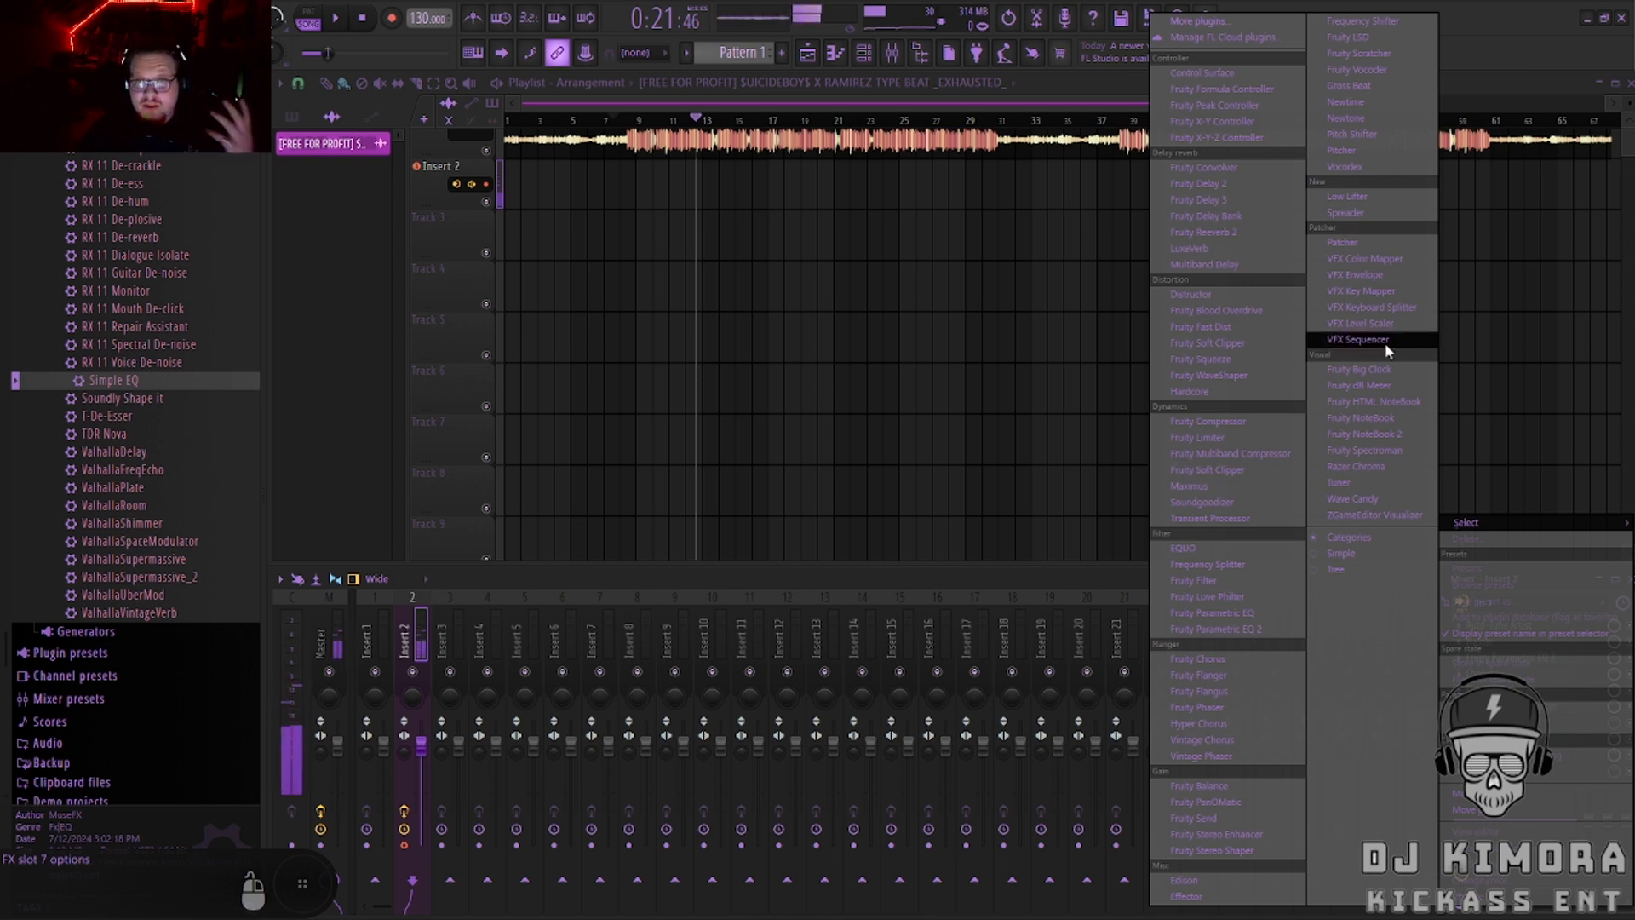
left_click(1496, 73)
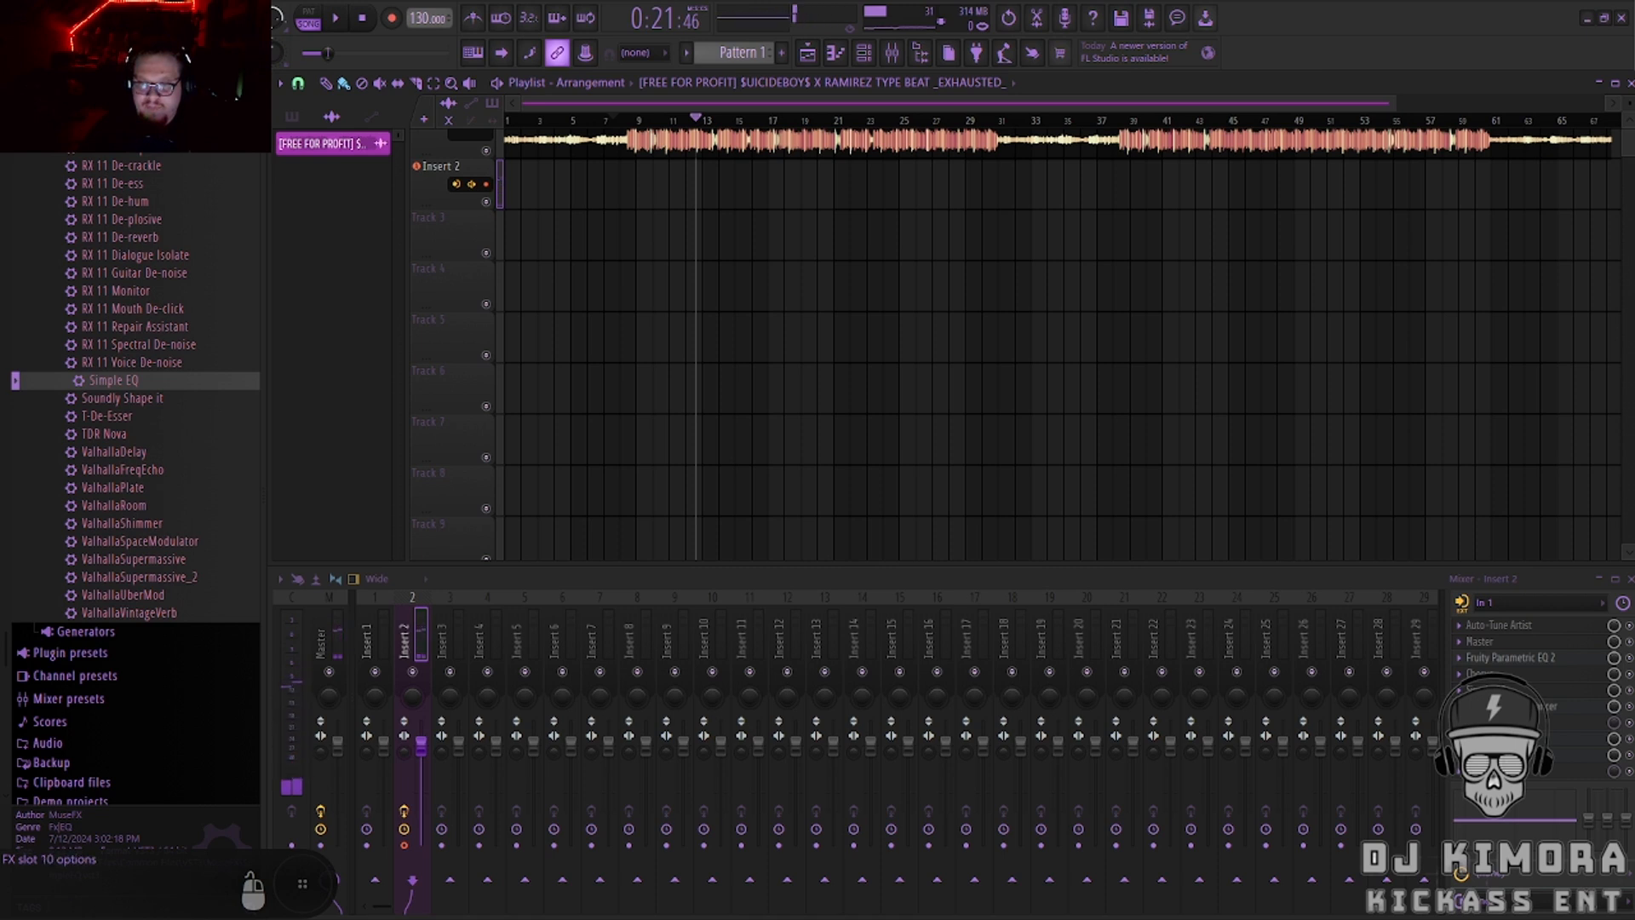
left_click(1499, 722)
left_click(1238, 182)
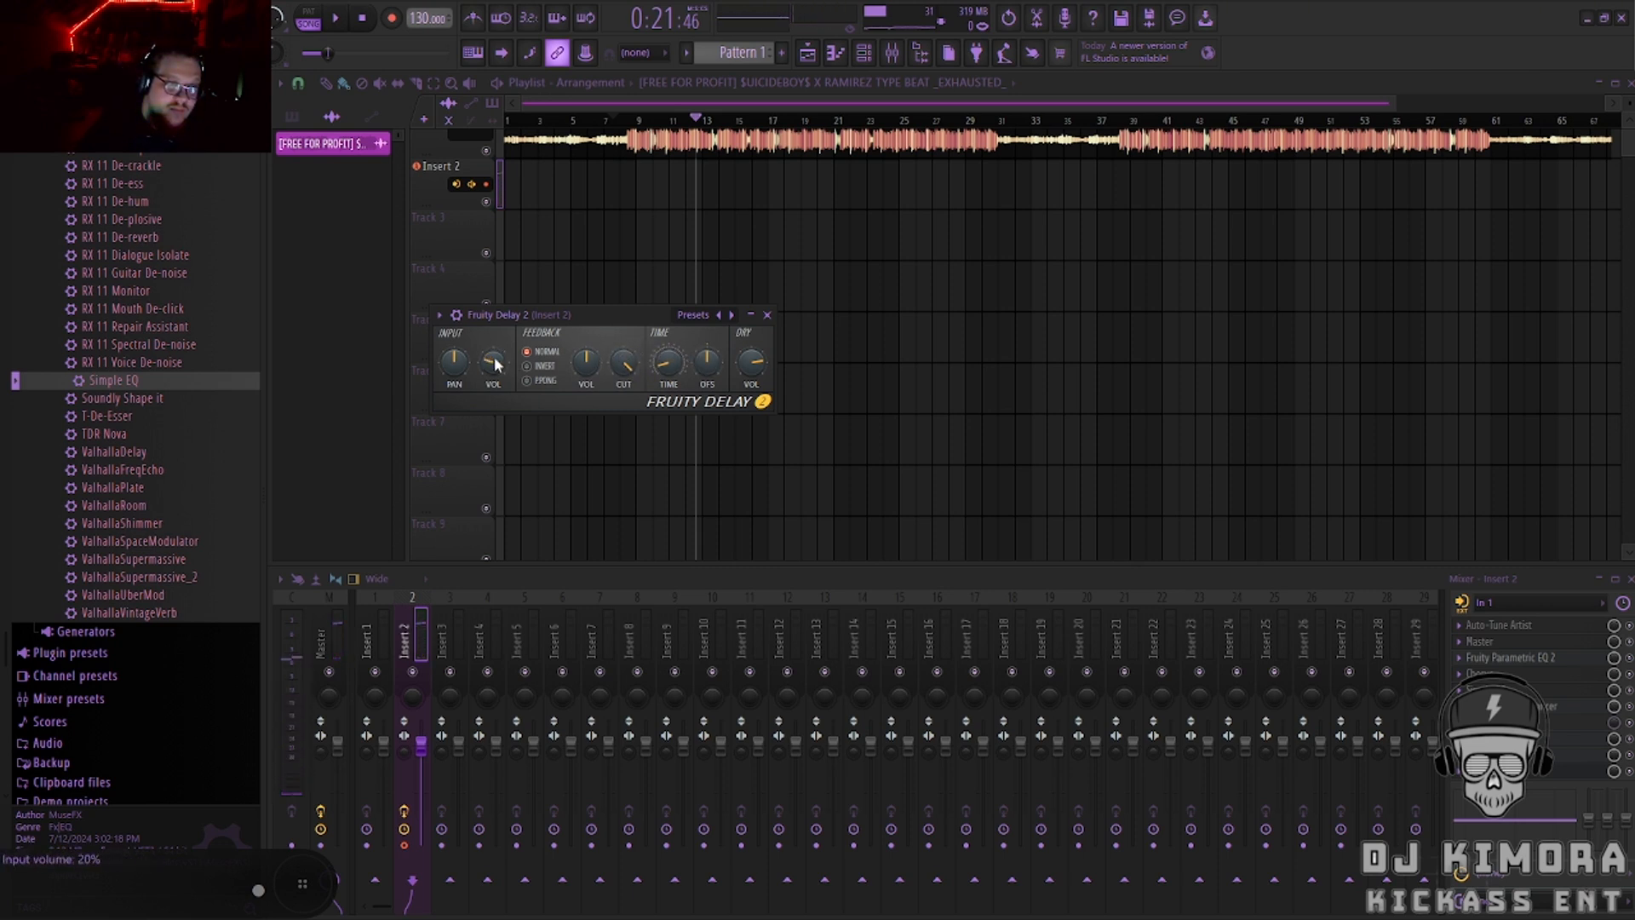
left_click(767, 314)
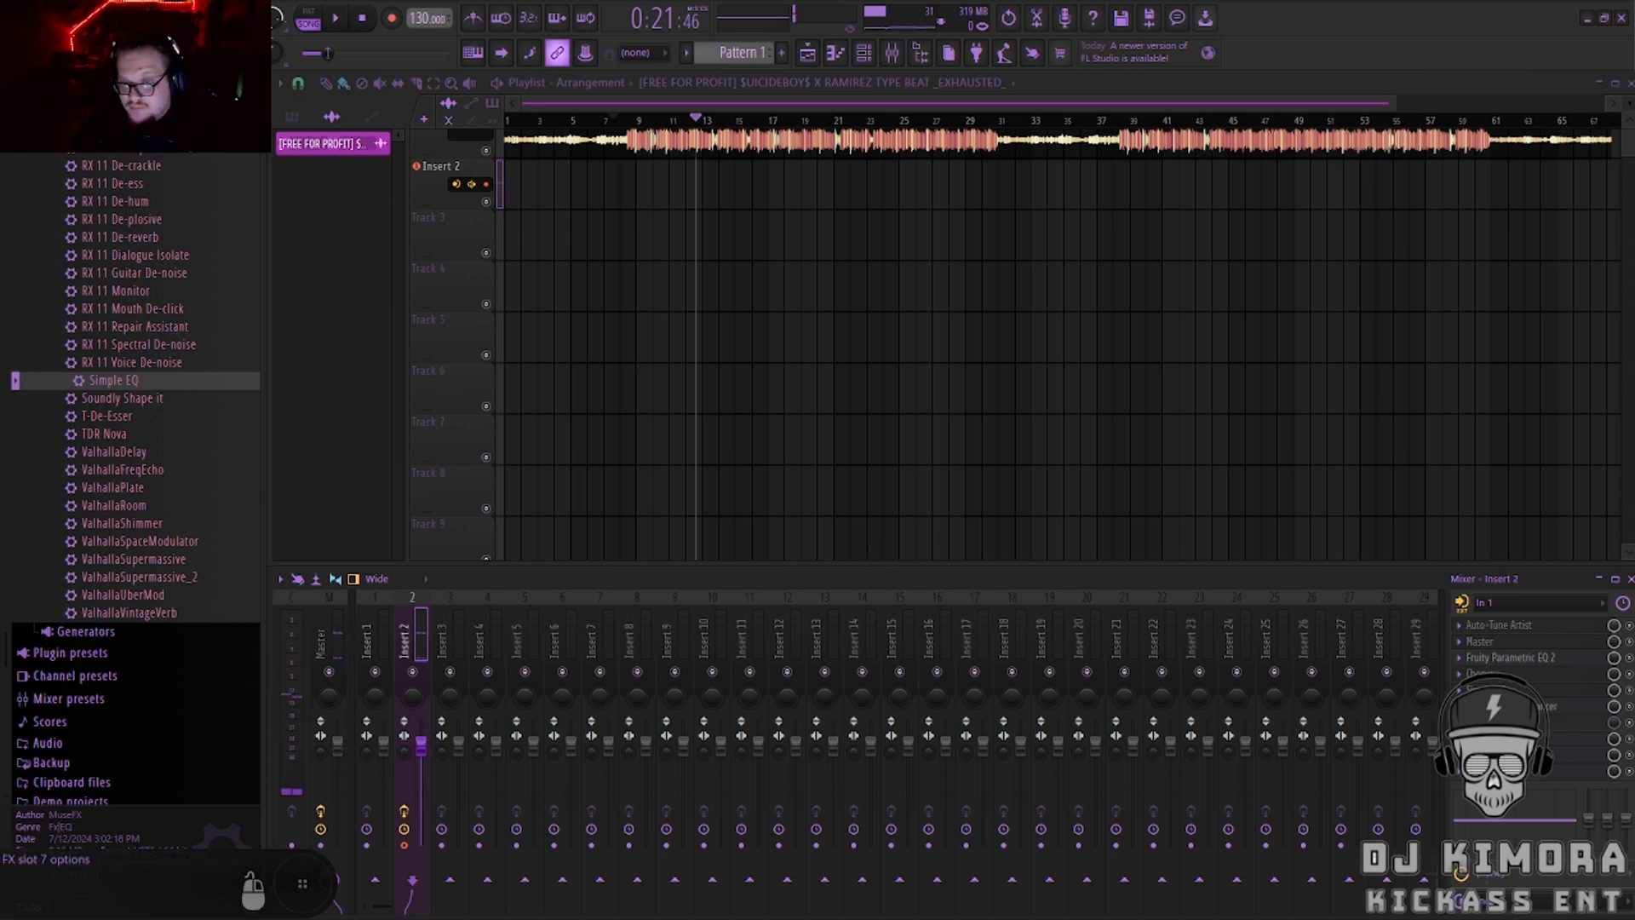
left_click(1498, 722)
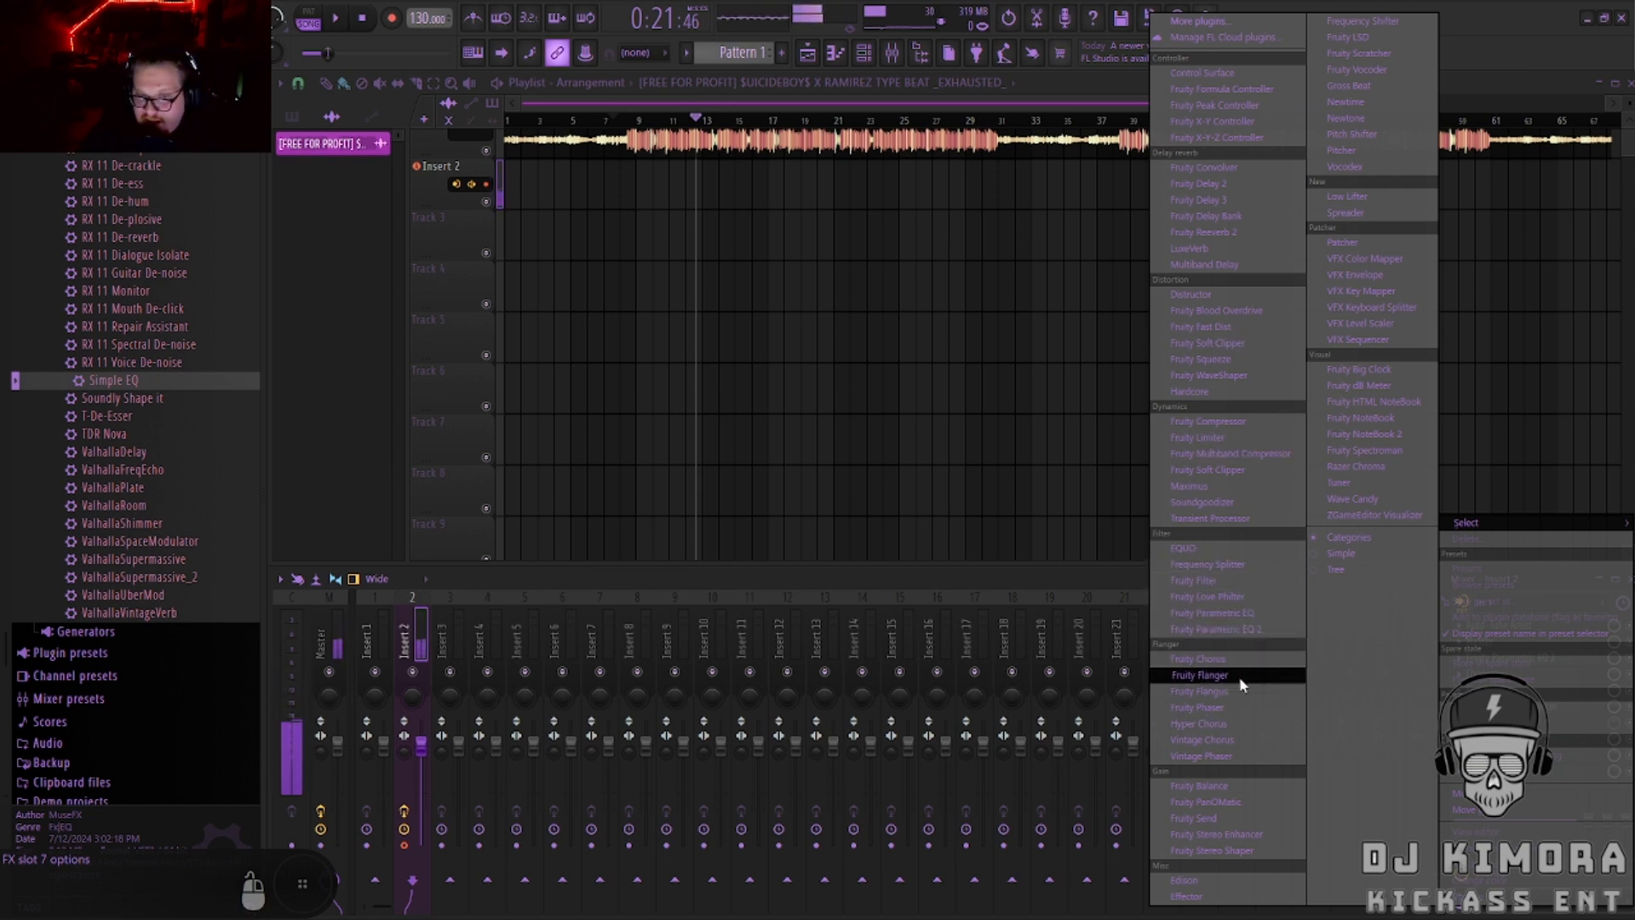
left_click(1079, 576)
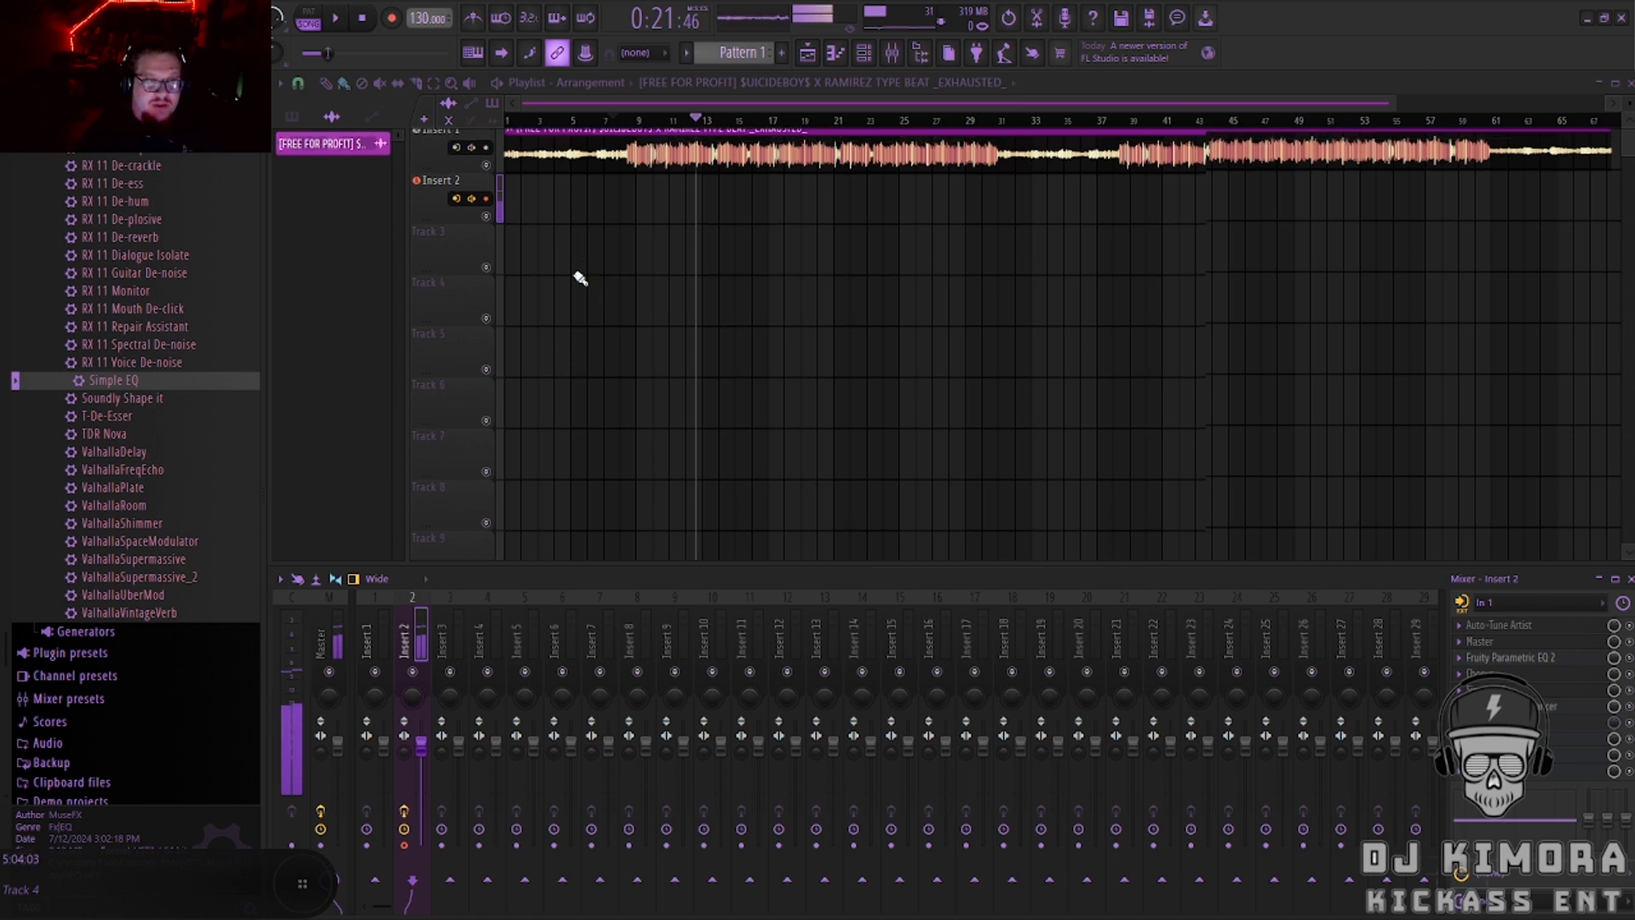
scroll(576, 277, "up", 1)
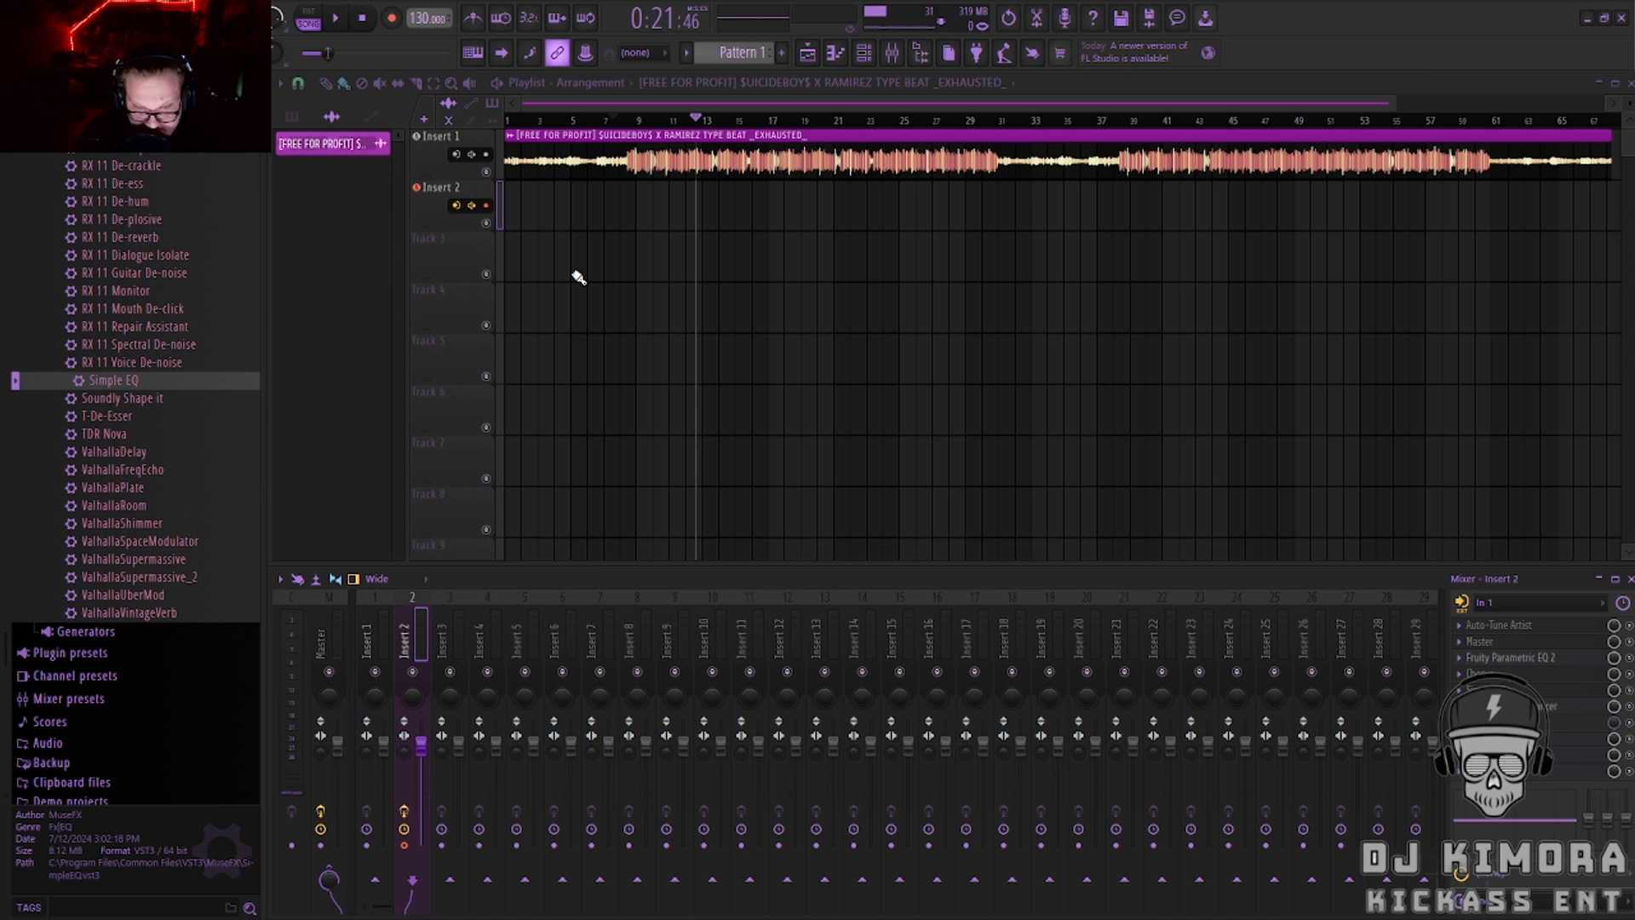
Return the song position to the start and set external input monitoring on the Insert 2 playlist track to Off.
left_click(362, 18)
key("space")
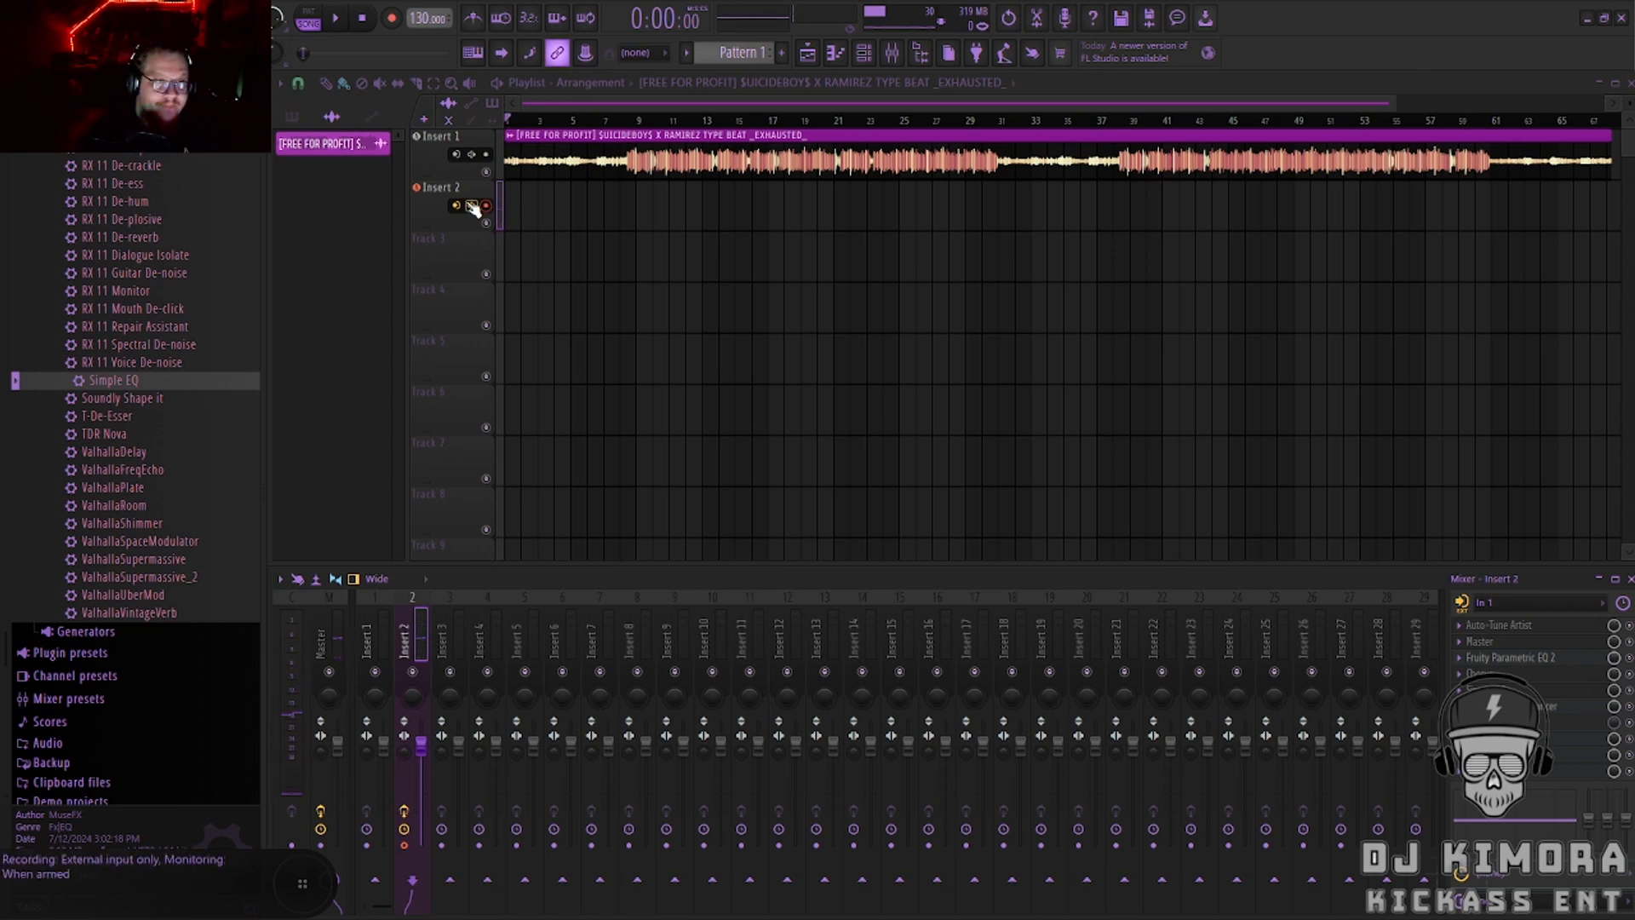
left_click(471, 206)
left_click(502, 332)
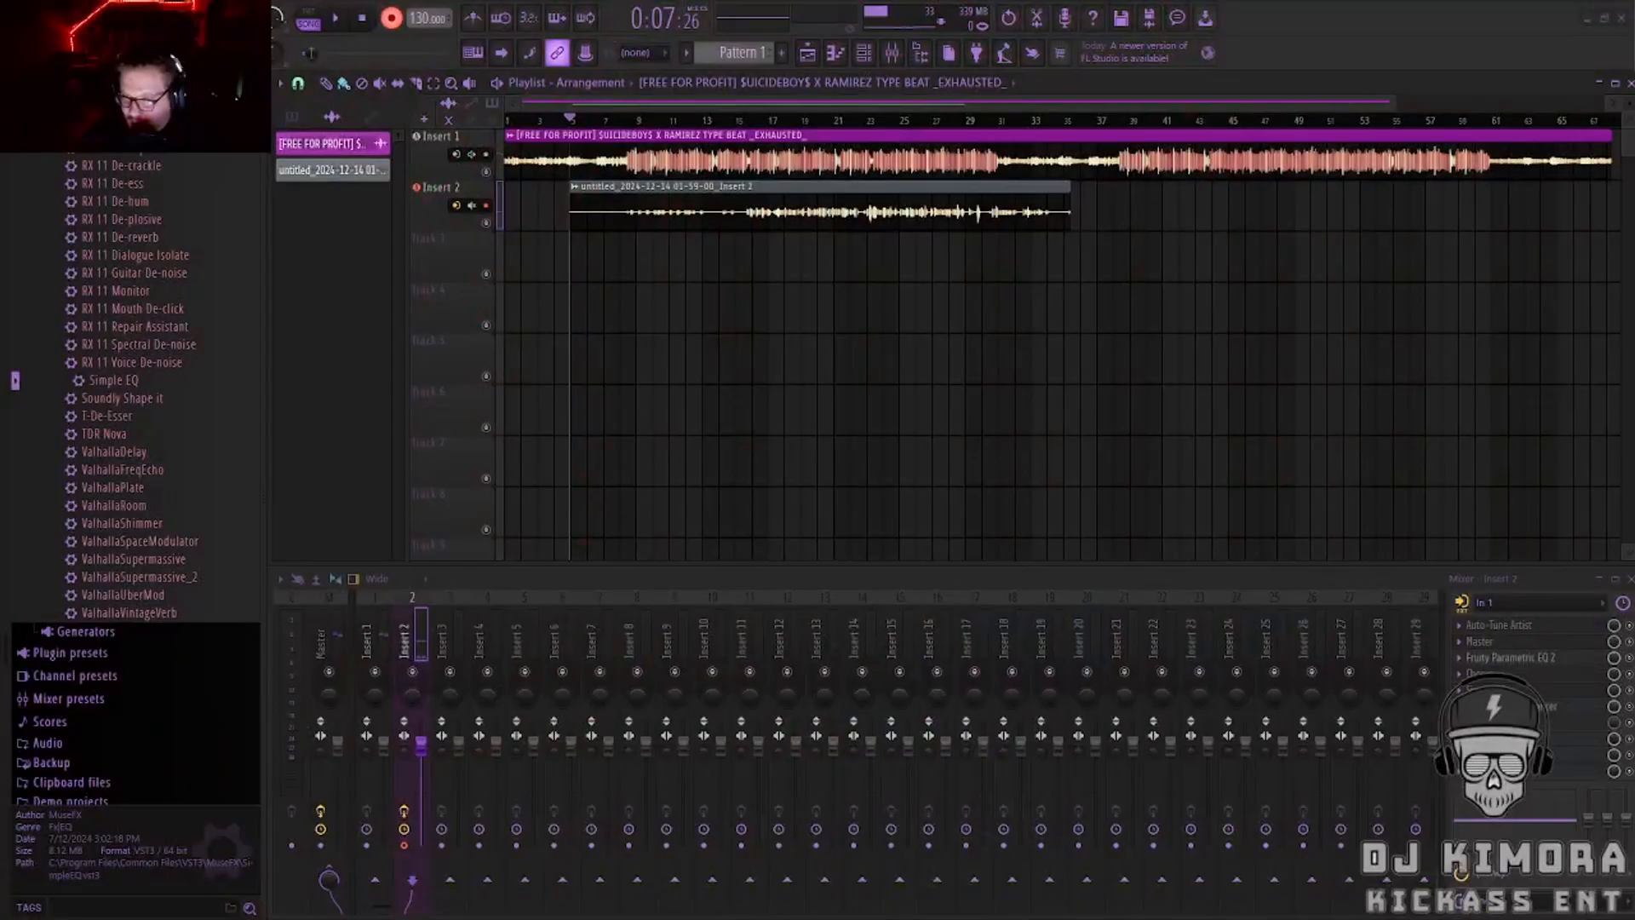
Set external input monitoring on the Insert 2 track to When armed and play the recorded take from about bar 8.
left_click(473, 207)
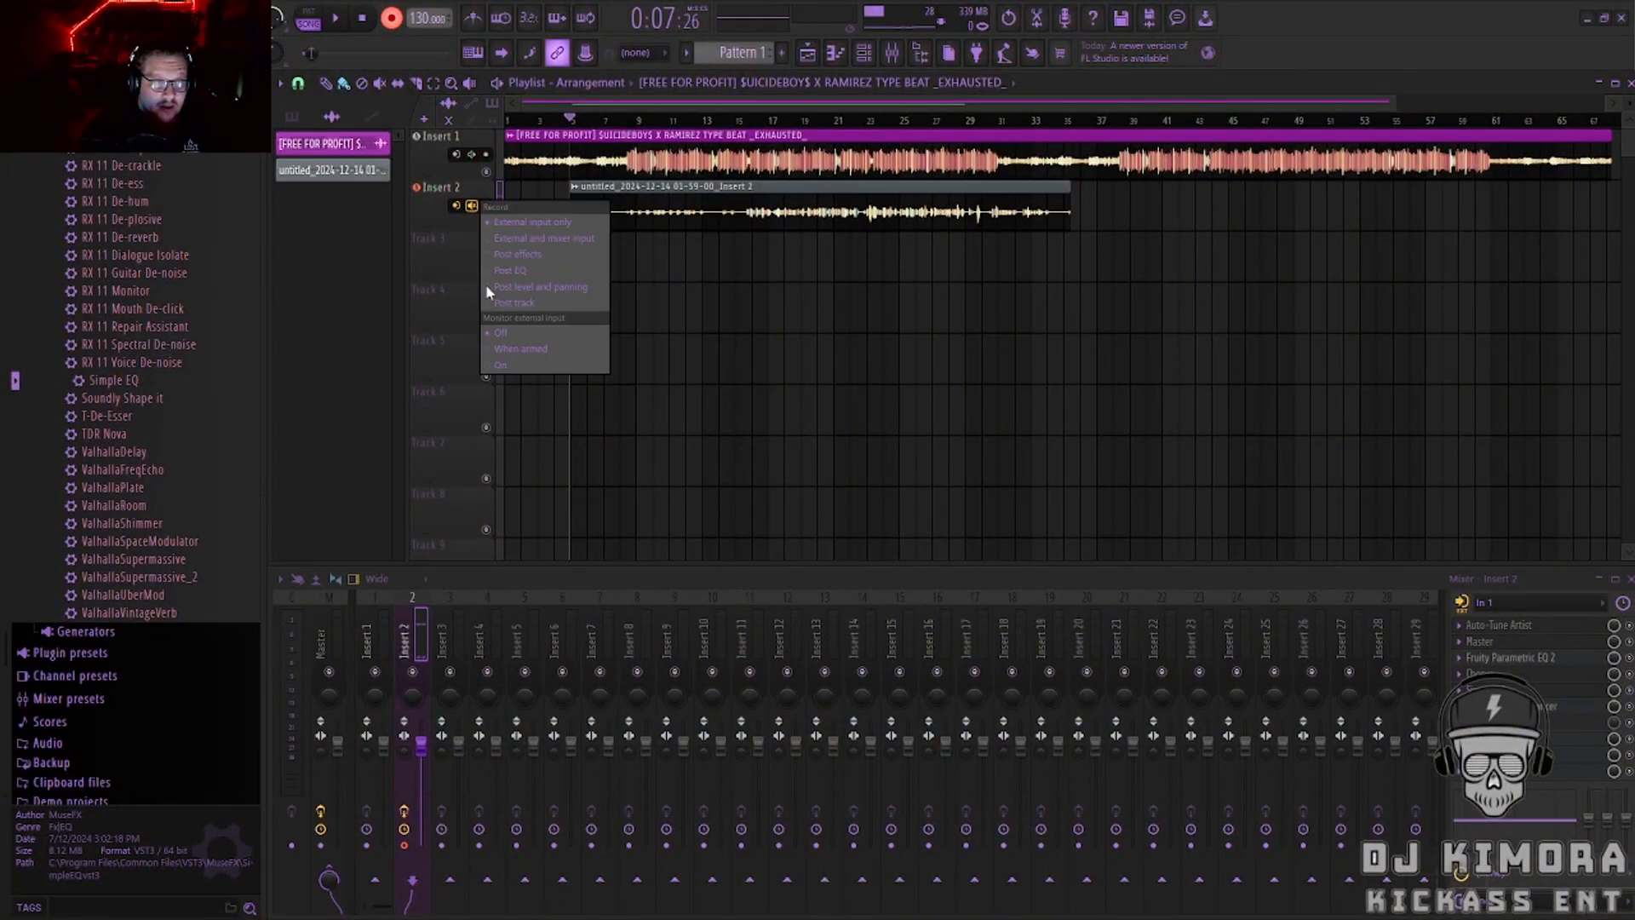
left_click(525, 348)
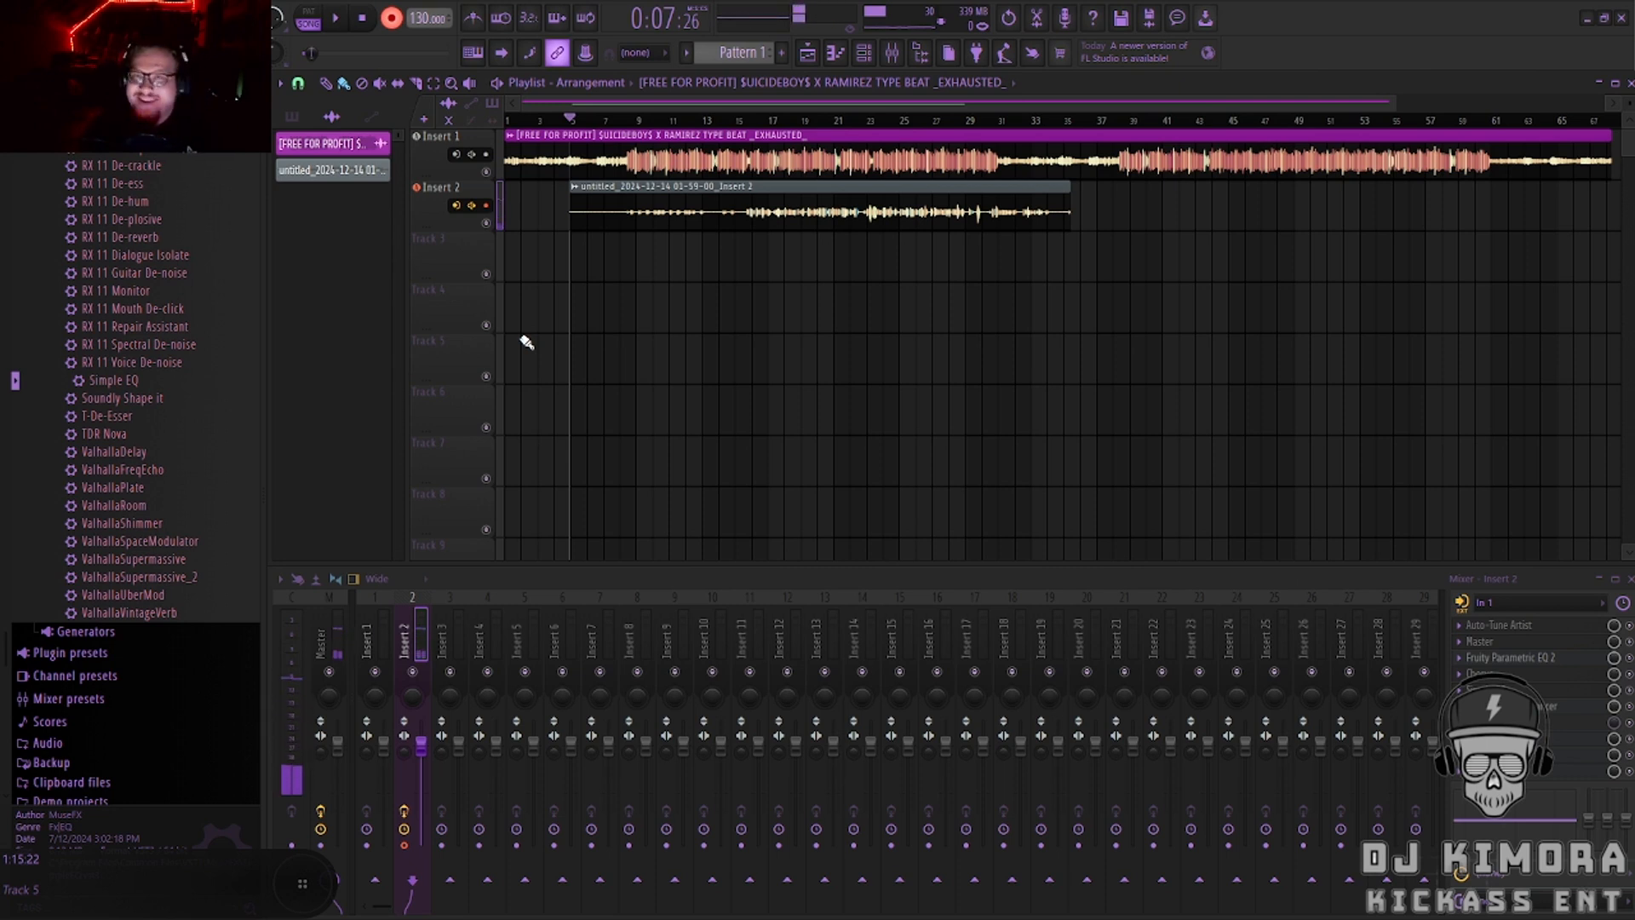
scroll(631, 248, "up", 4)
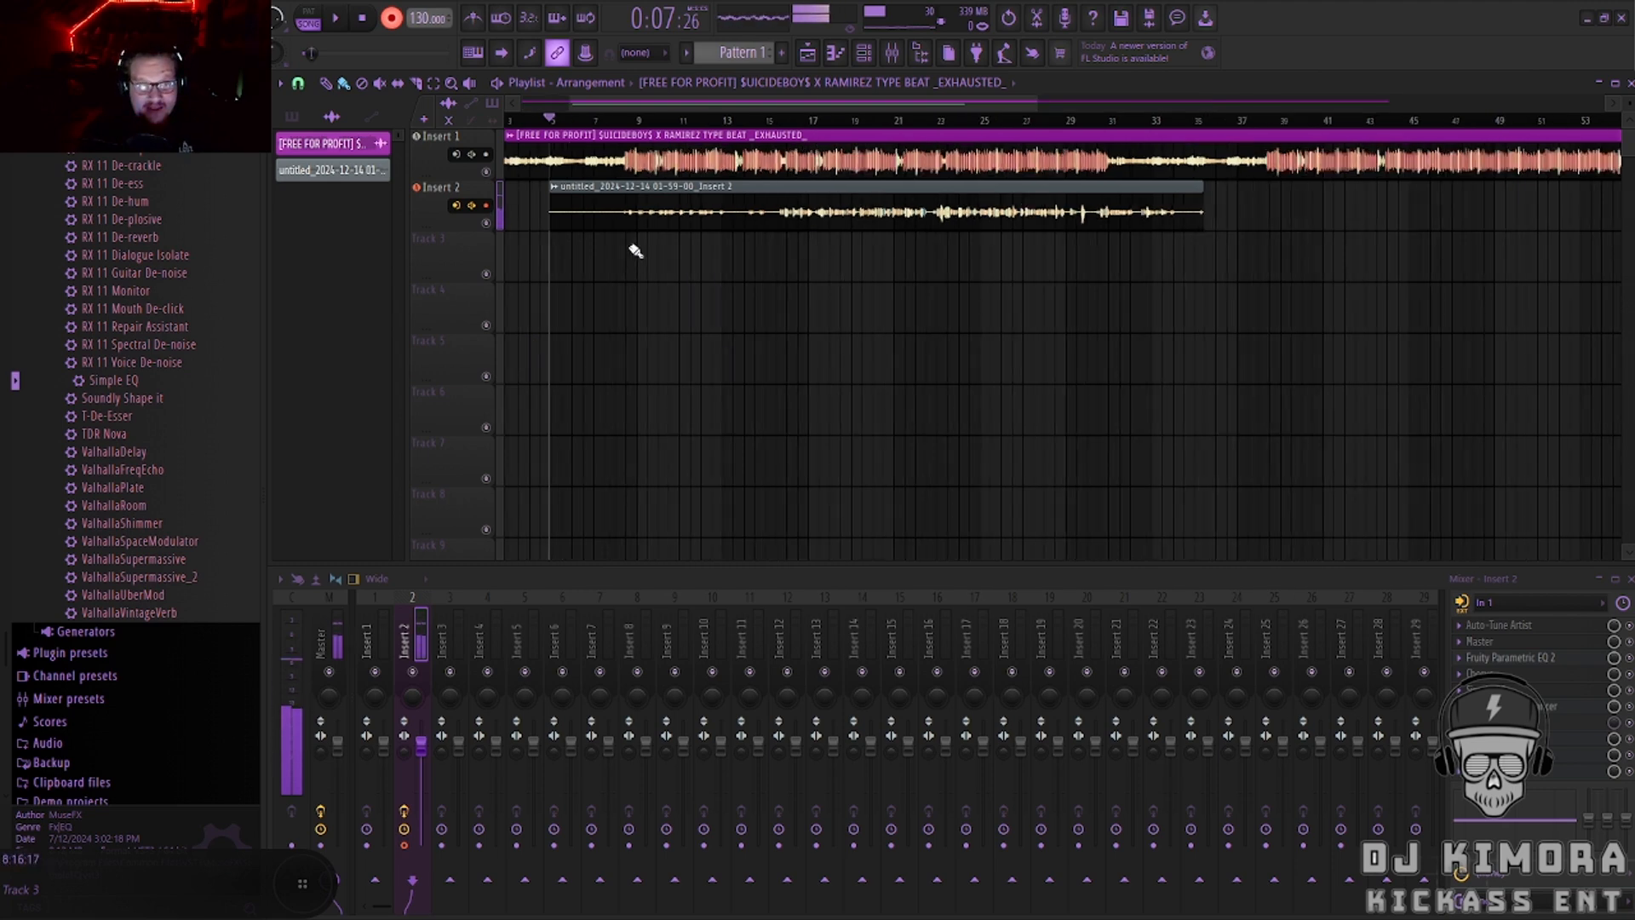
left_click(588, 120)
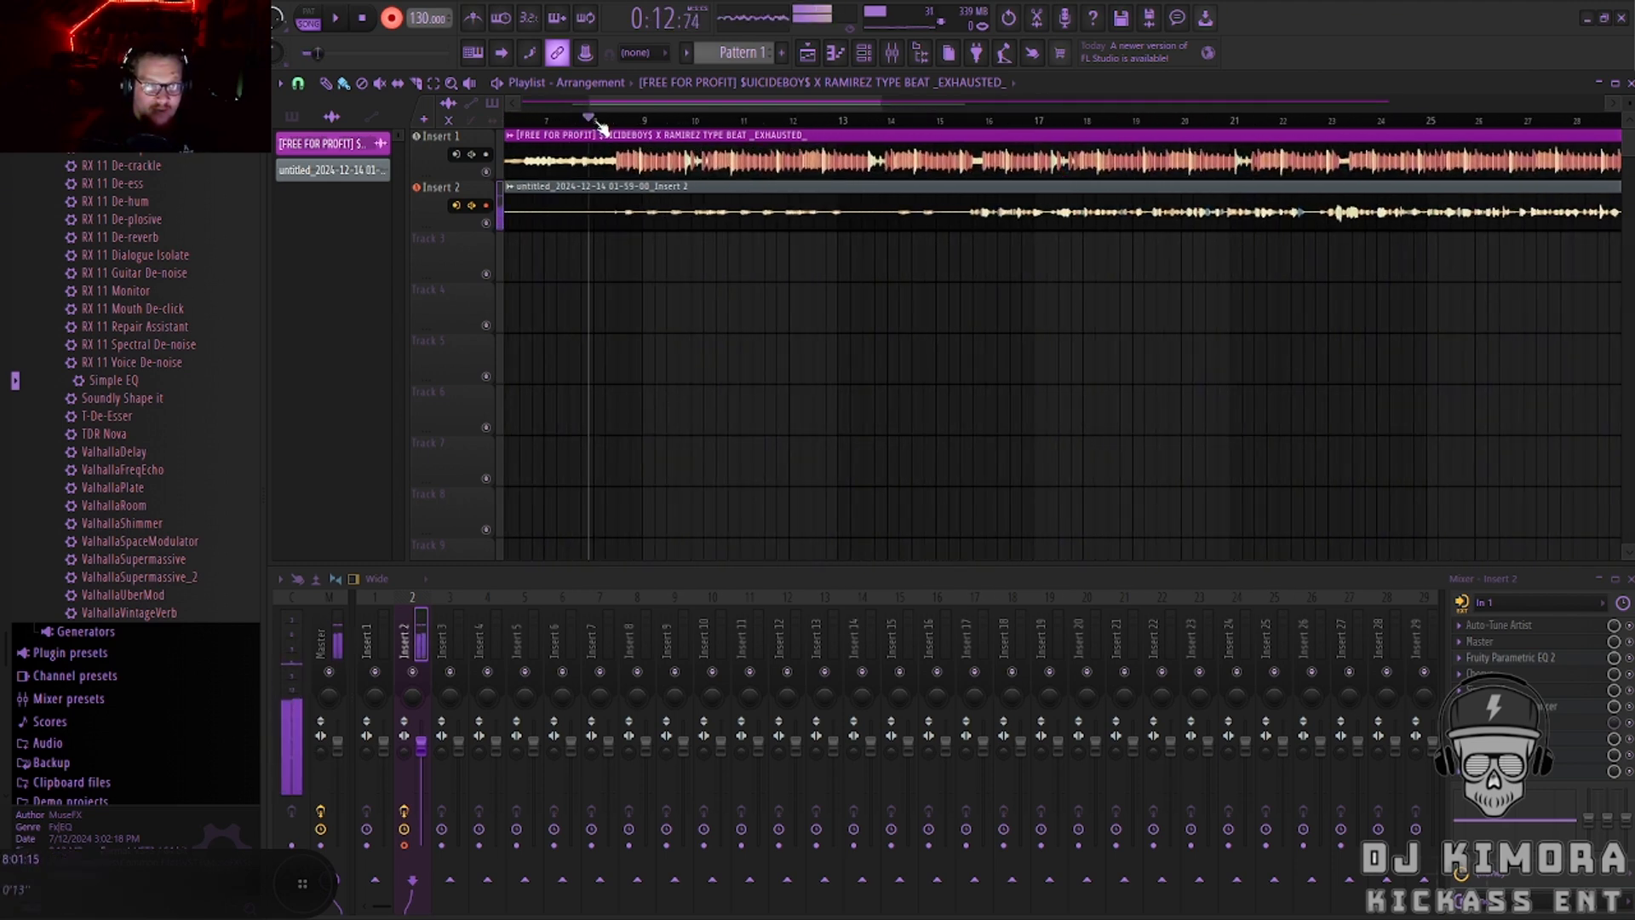
key("space")
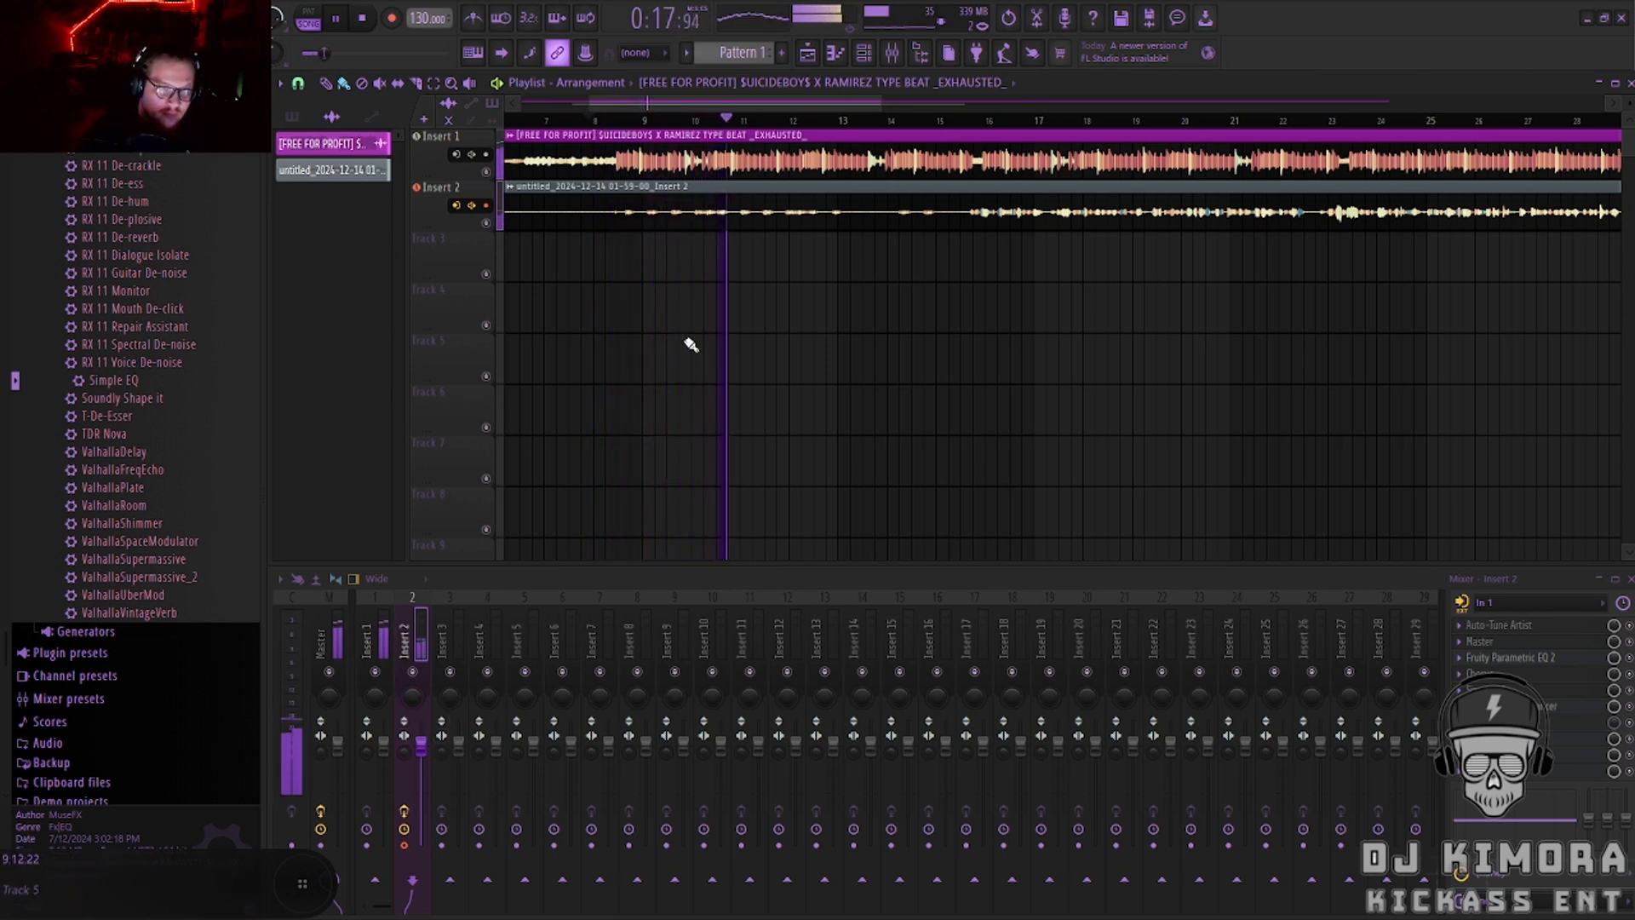
Normalize the recorded vocal clip on the Insert 2 track and close its channel settings.
double_click(985, 218)
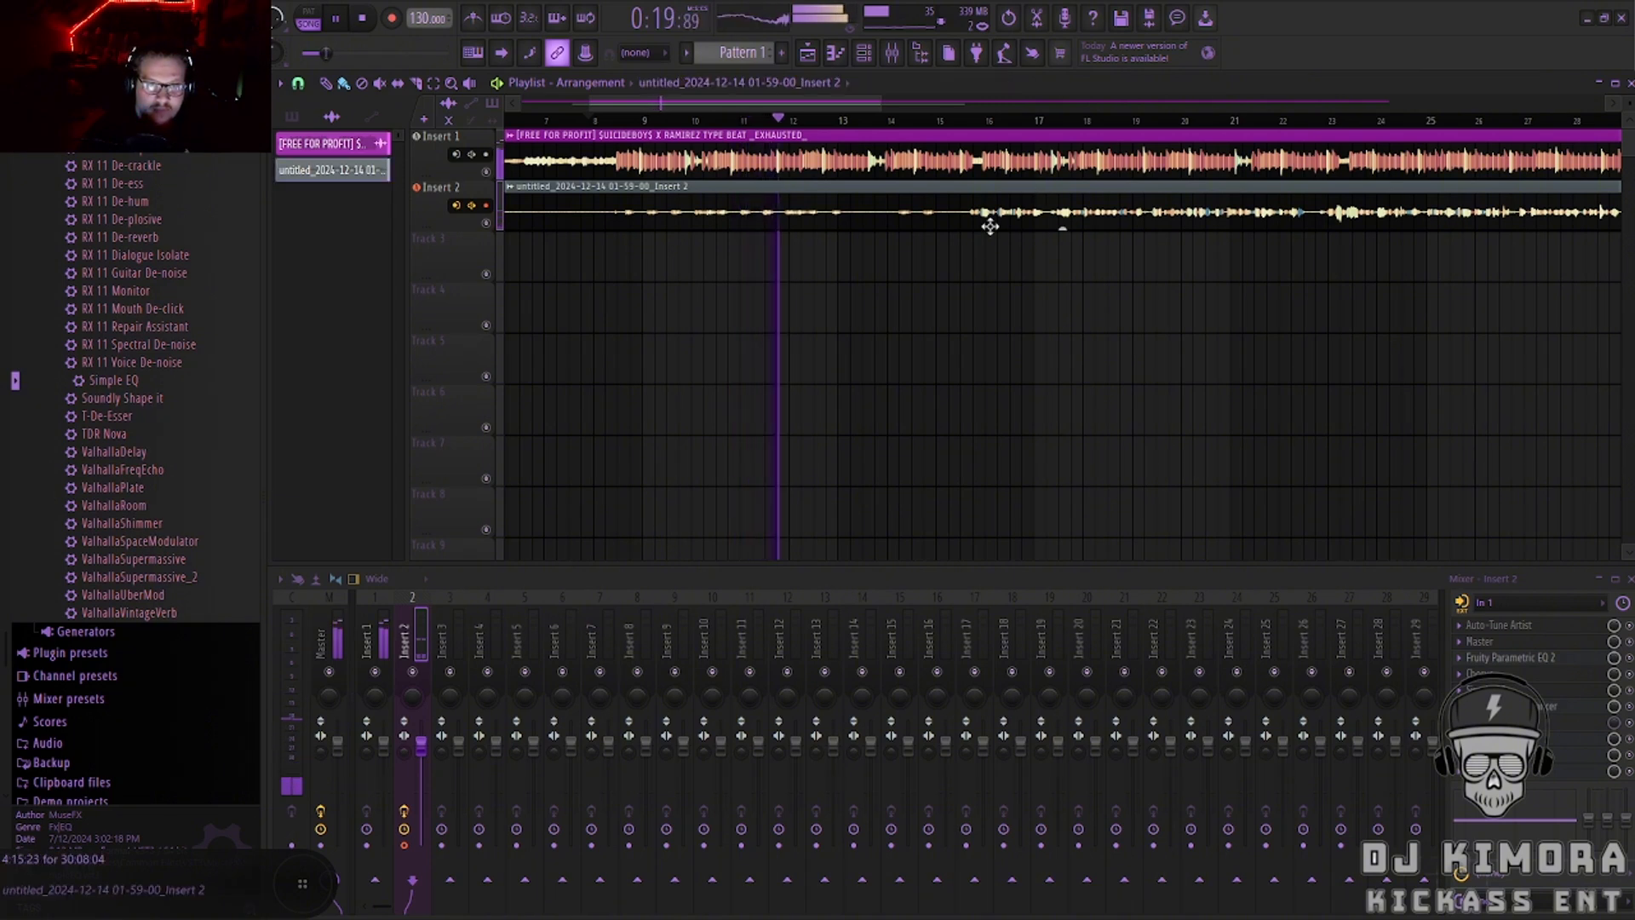
left_click(630, 428)
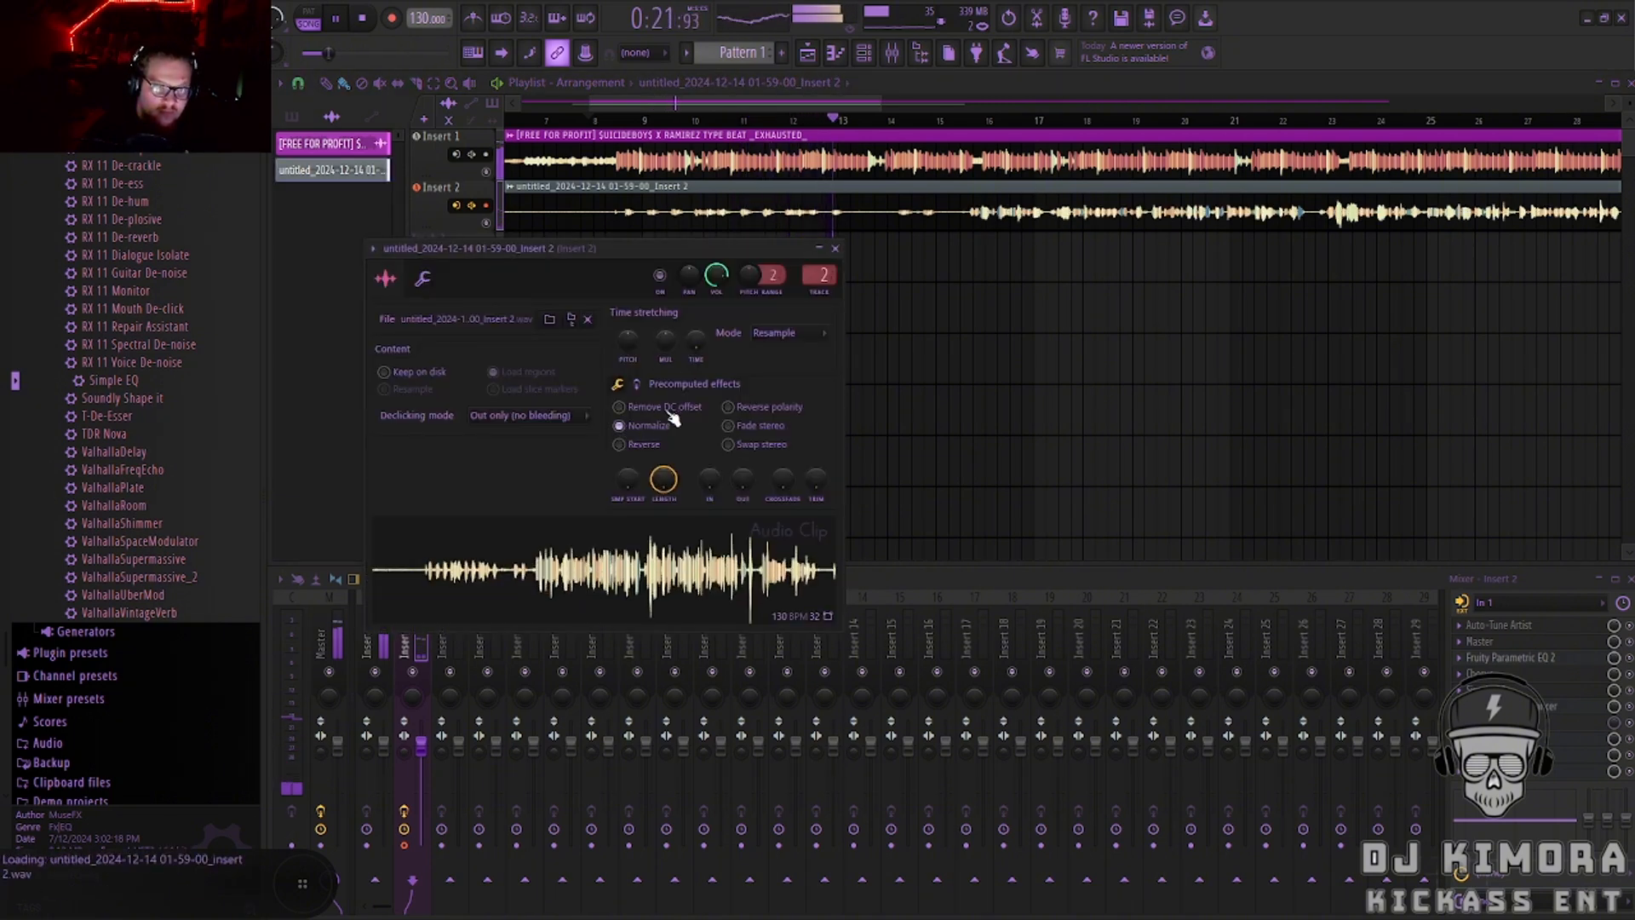
left_click(836, 248)
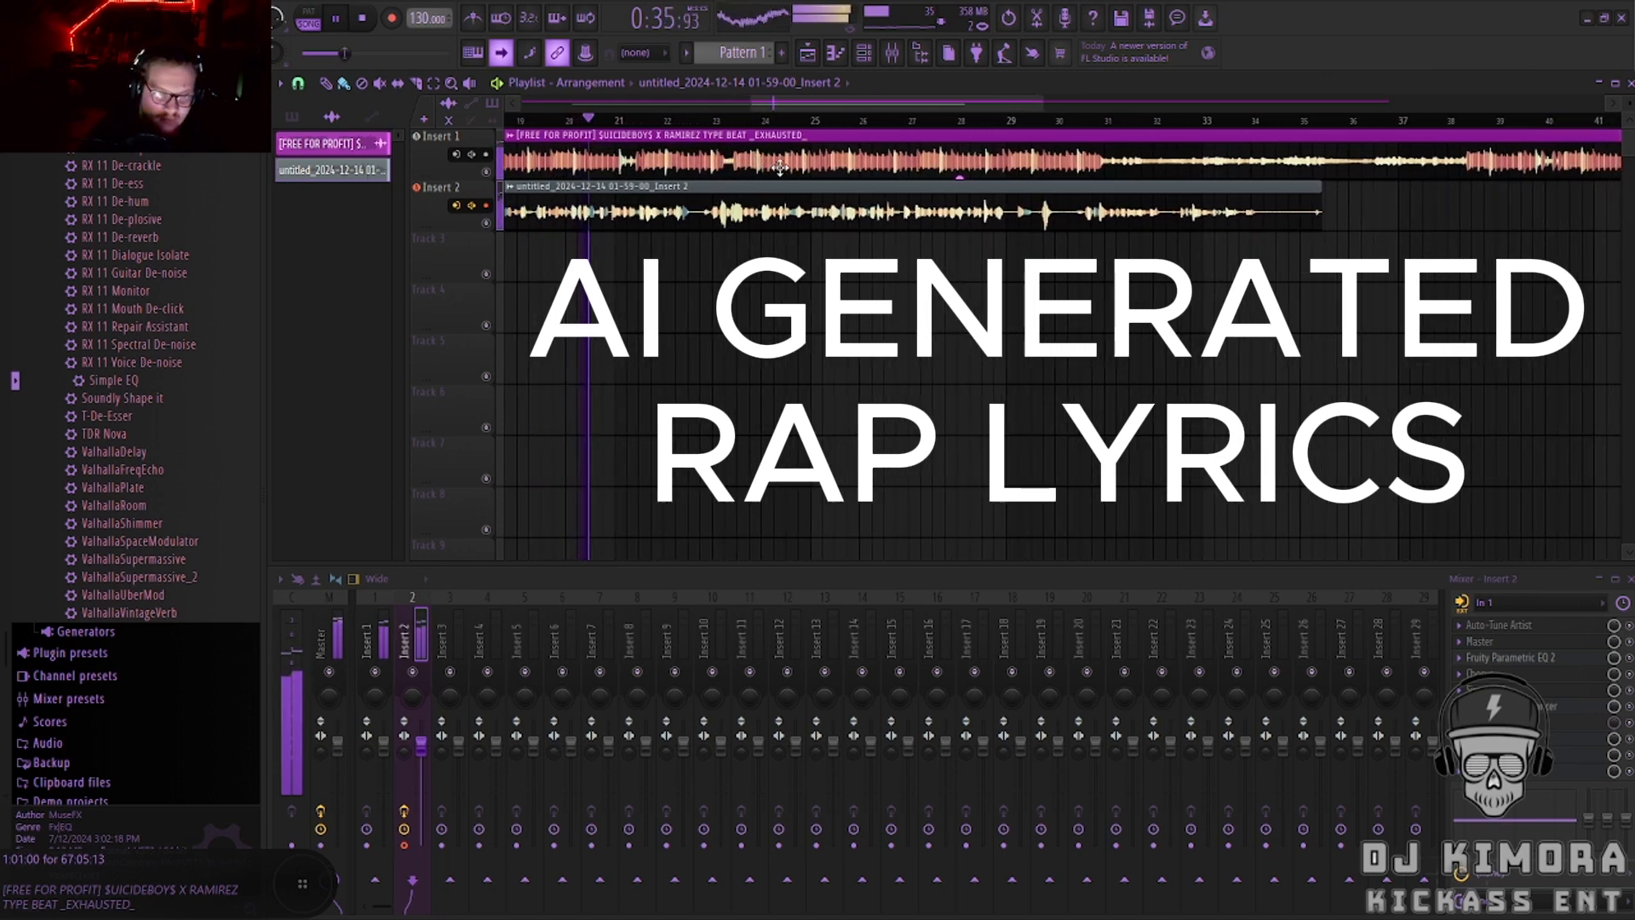
Stop playback and delete the recorded vocal clip from the Insert 2 playlist track.
left_click(362, 18)
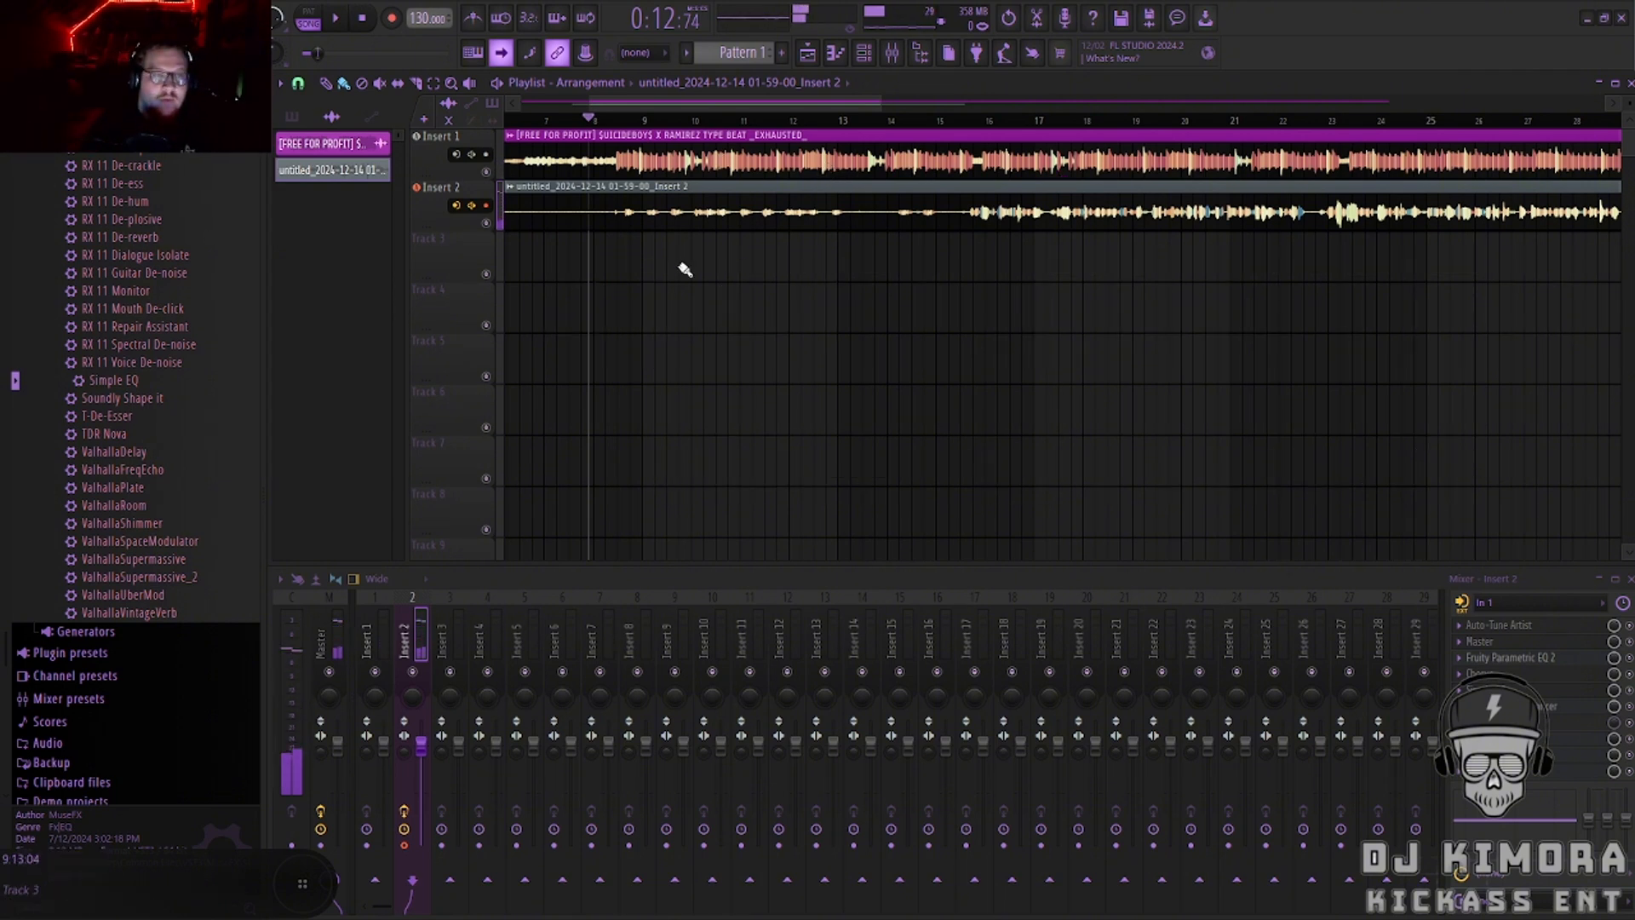
right_click(751, 208)
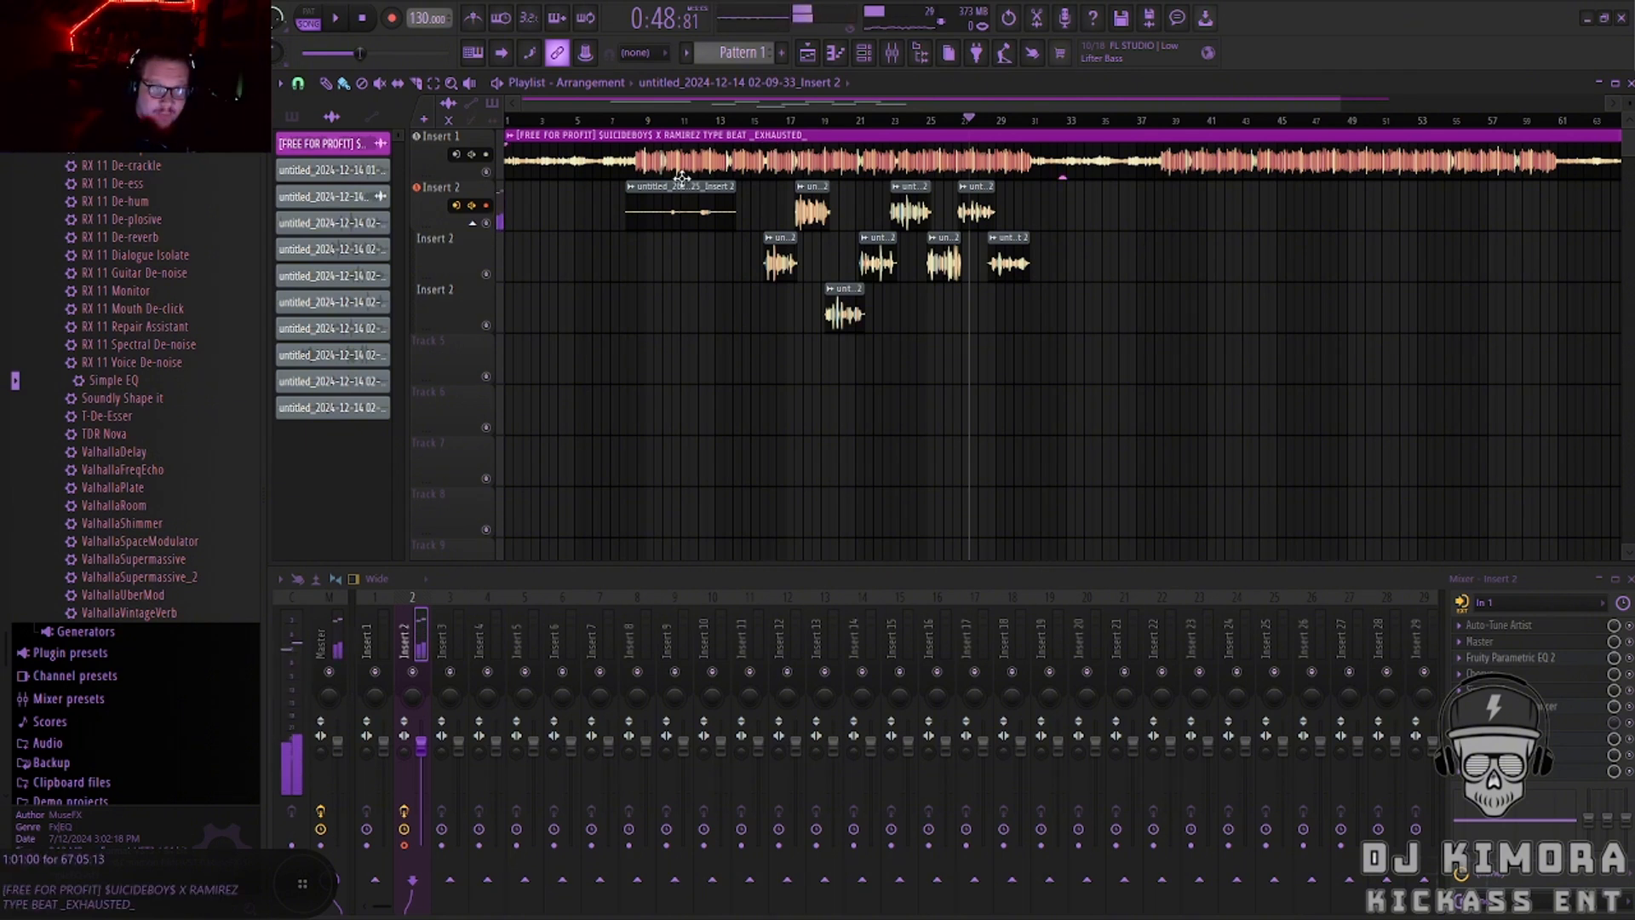
Restart playback and trim the first vocal clip on Insert 2 at both ends, starting at about 10:08:13 with a length of about 2:09:02.
left_click(370, 23)
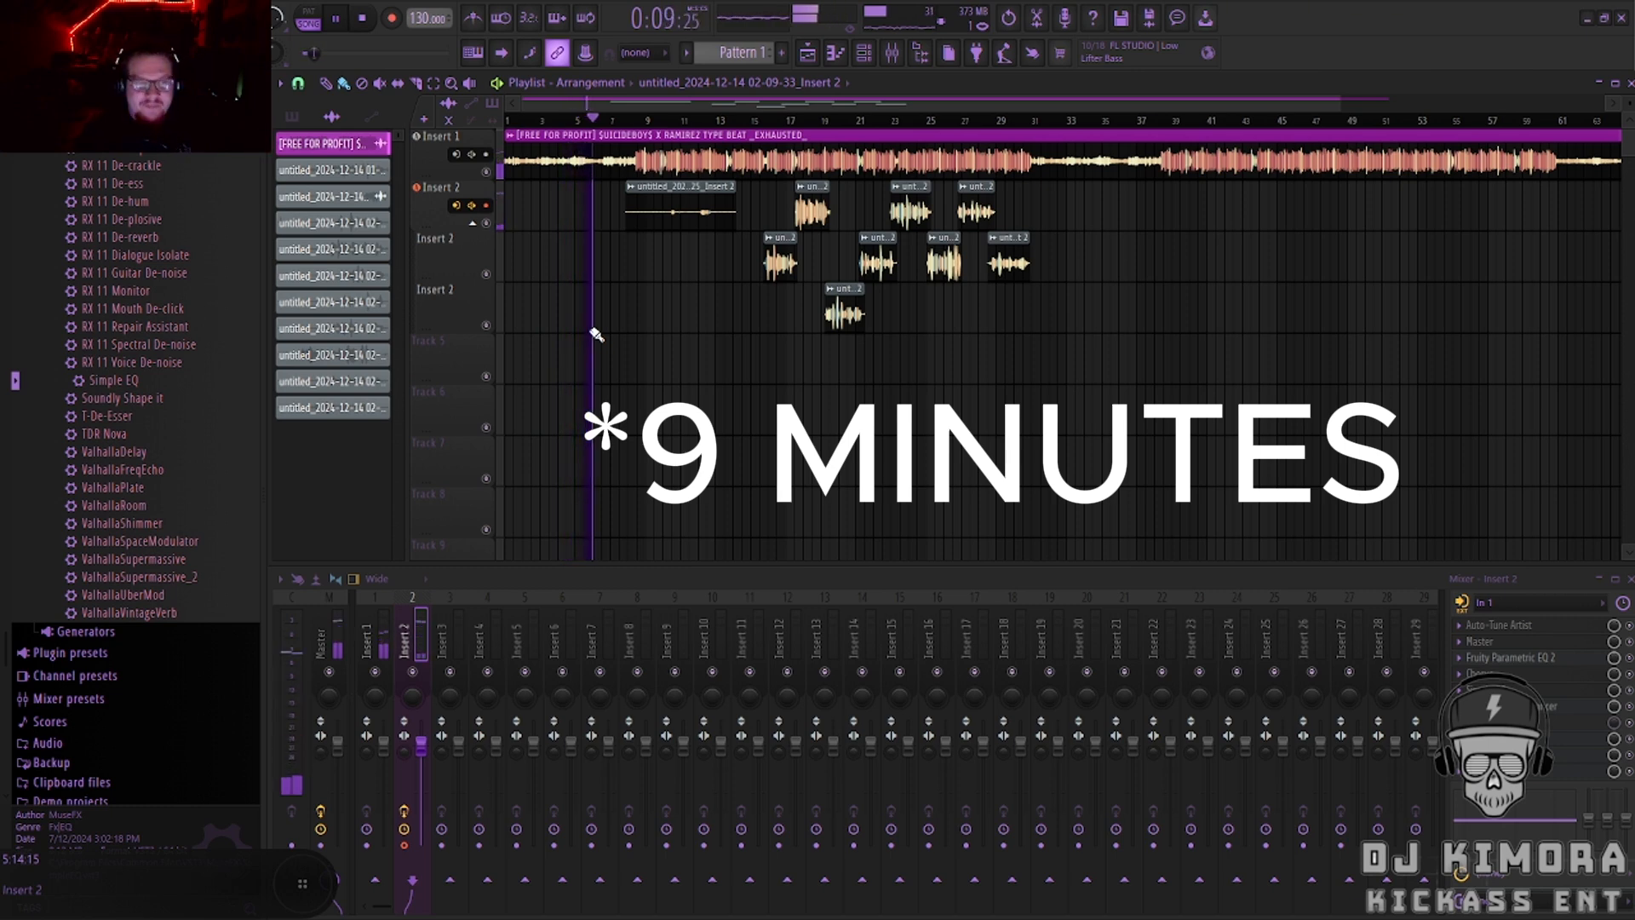
scroll(600, 187, "up", 3)
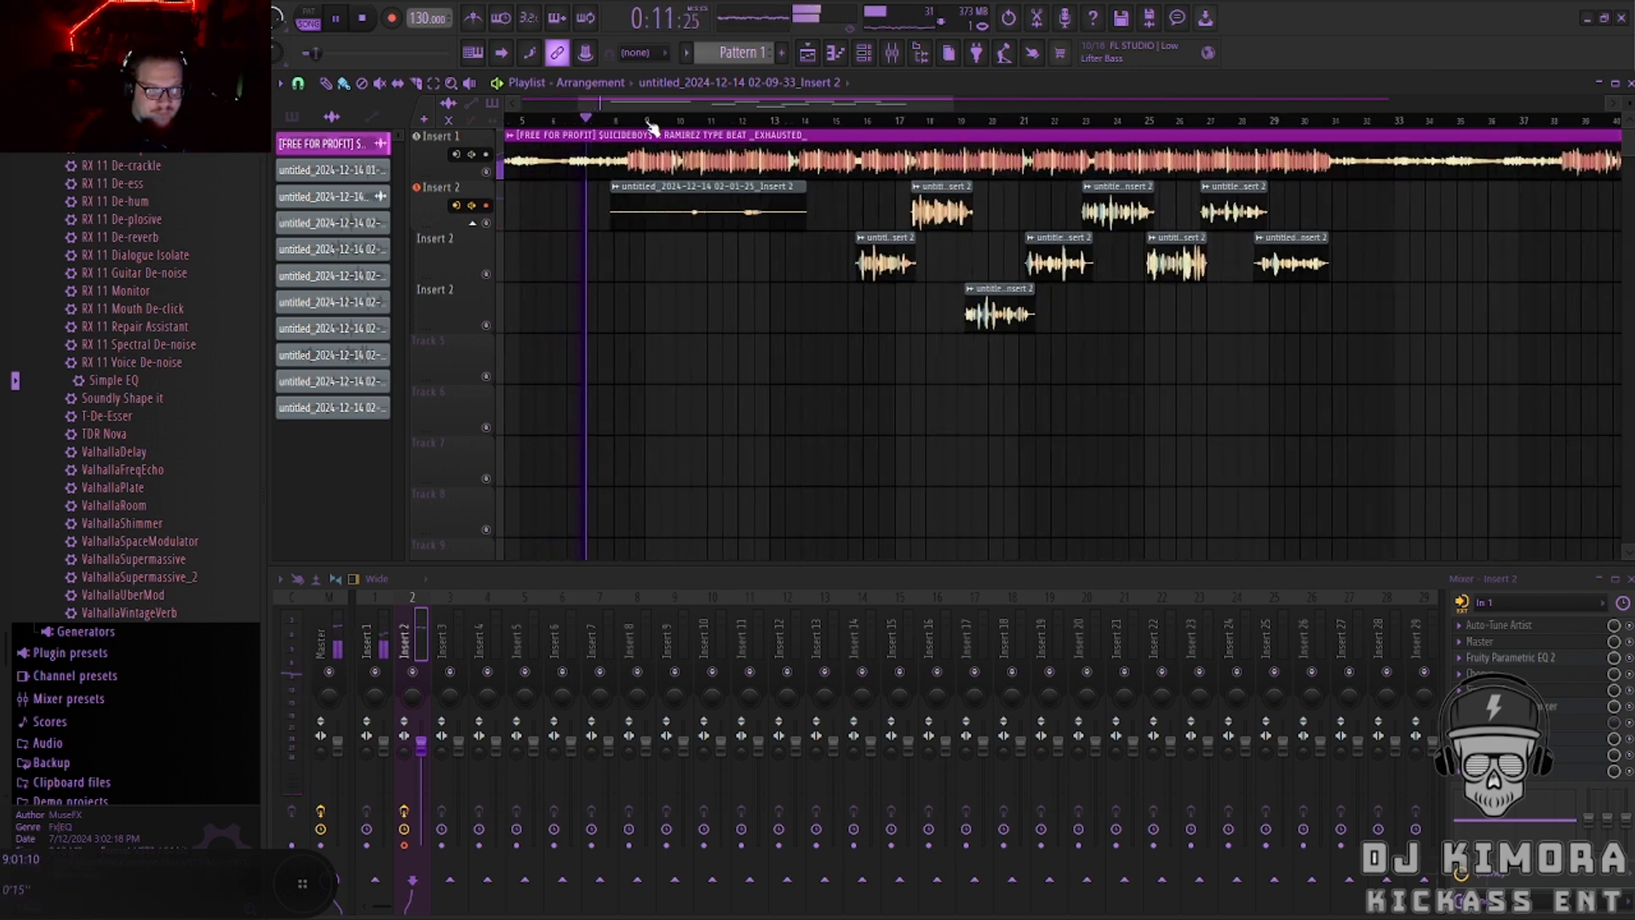
left_click_drag(596, 184, 711, 187)
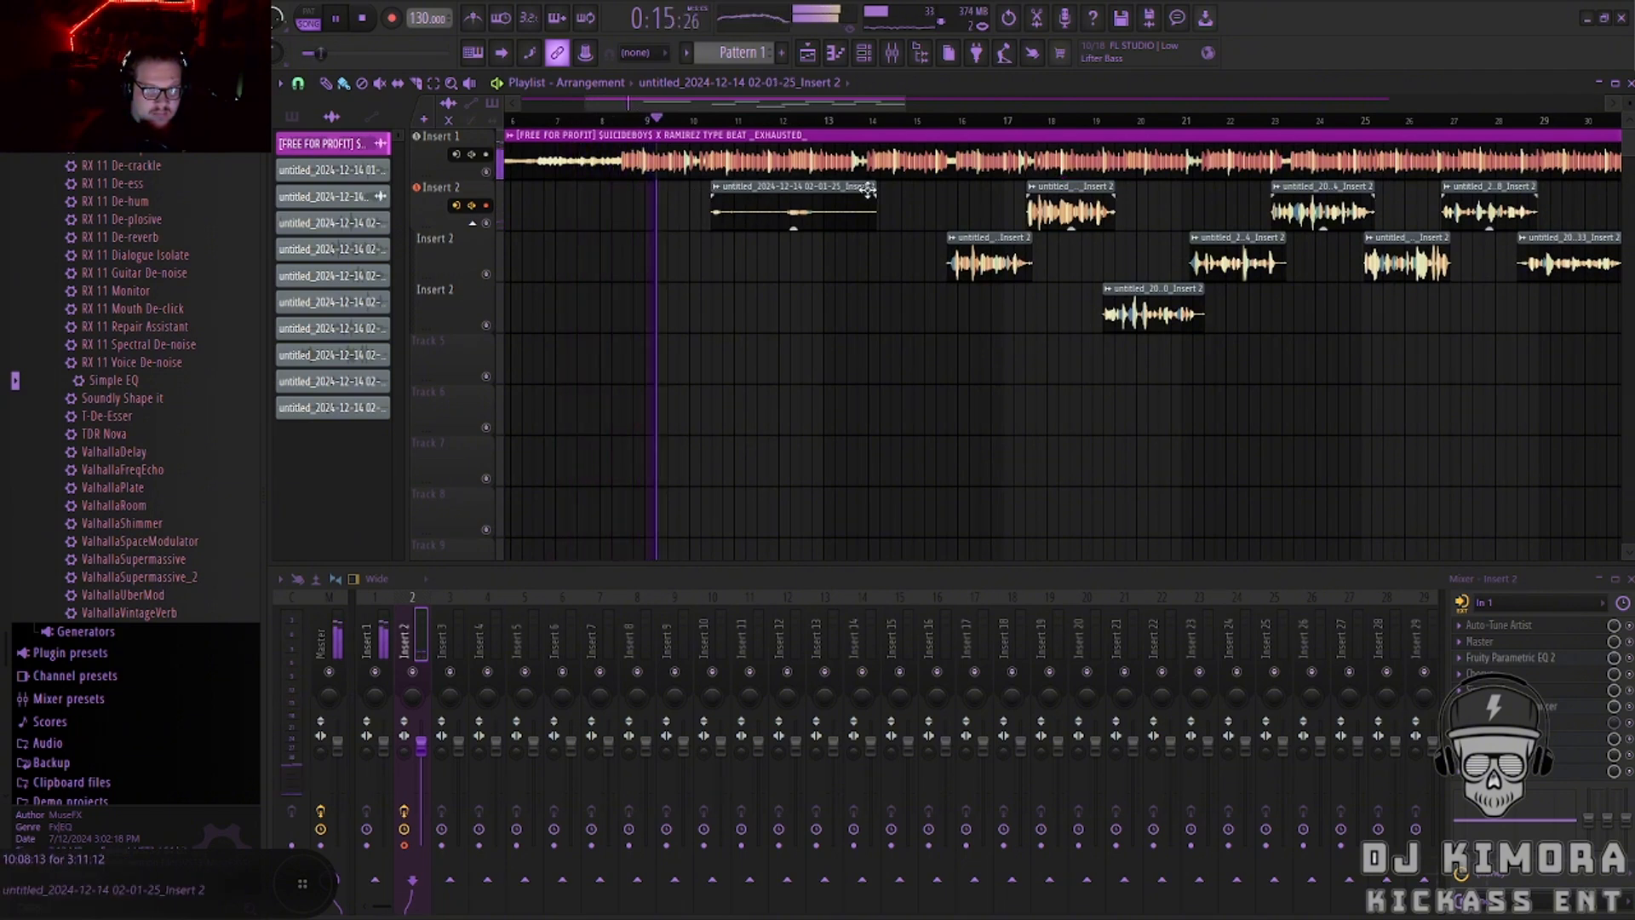
scroll(832, 130, "up", 3)
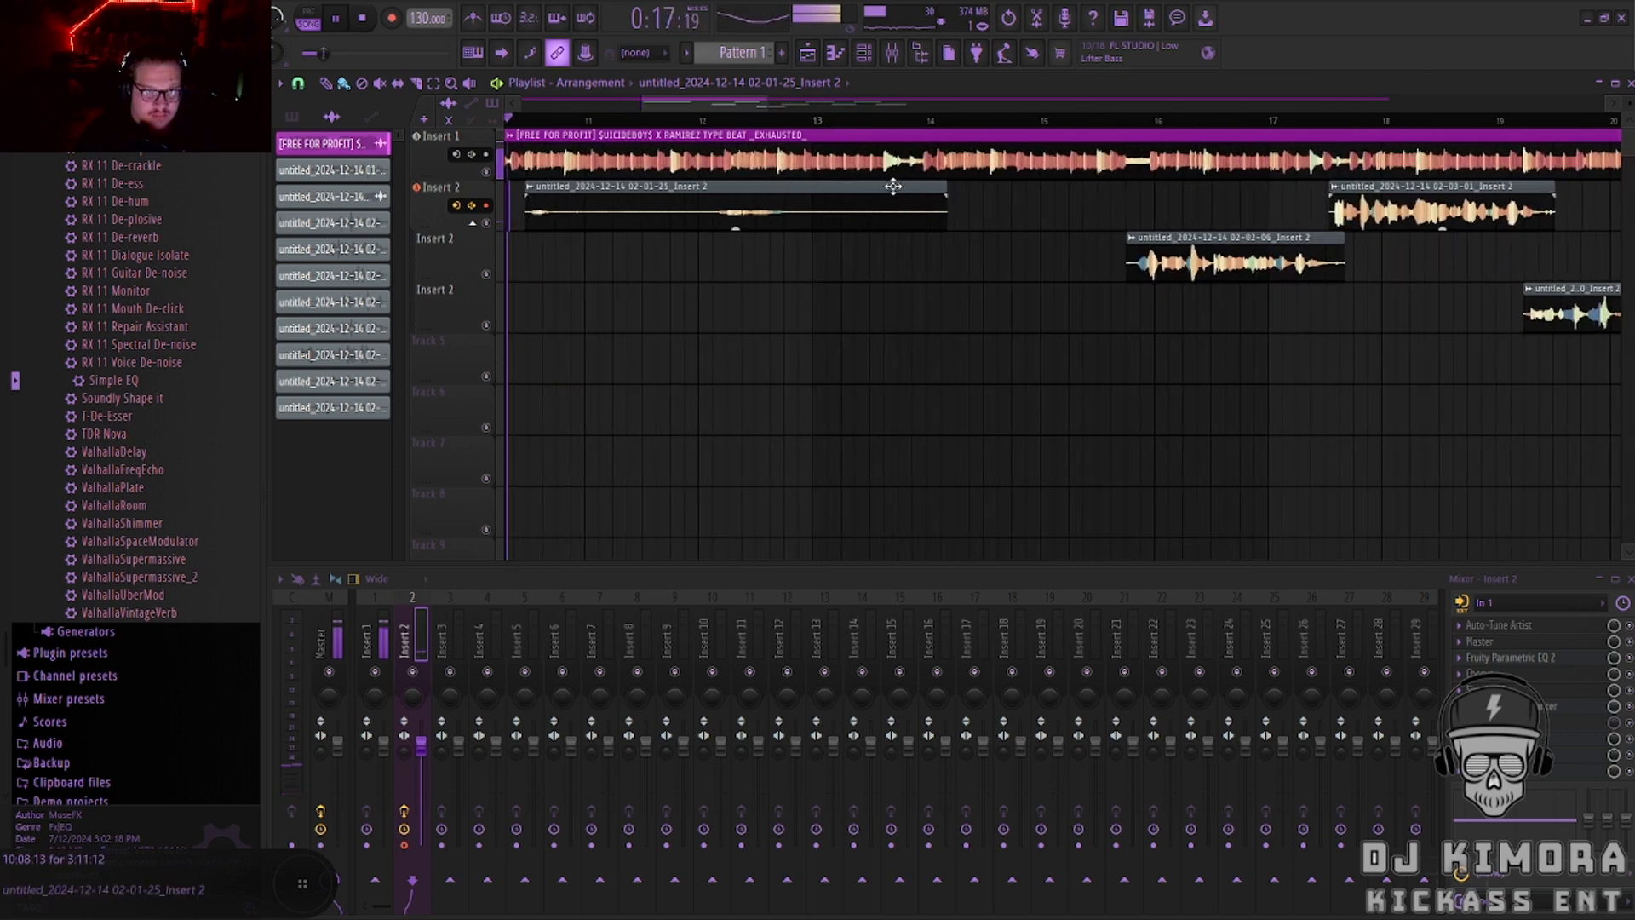
left_click_drag(947, 195, 816, 195)
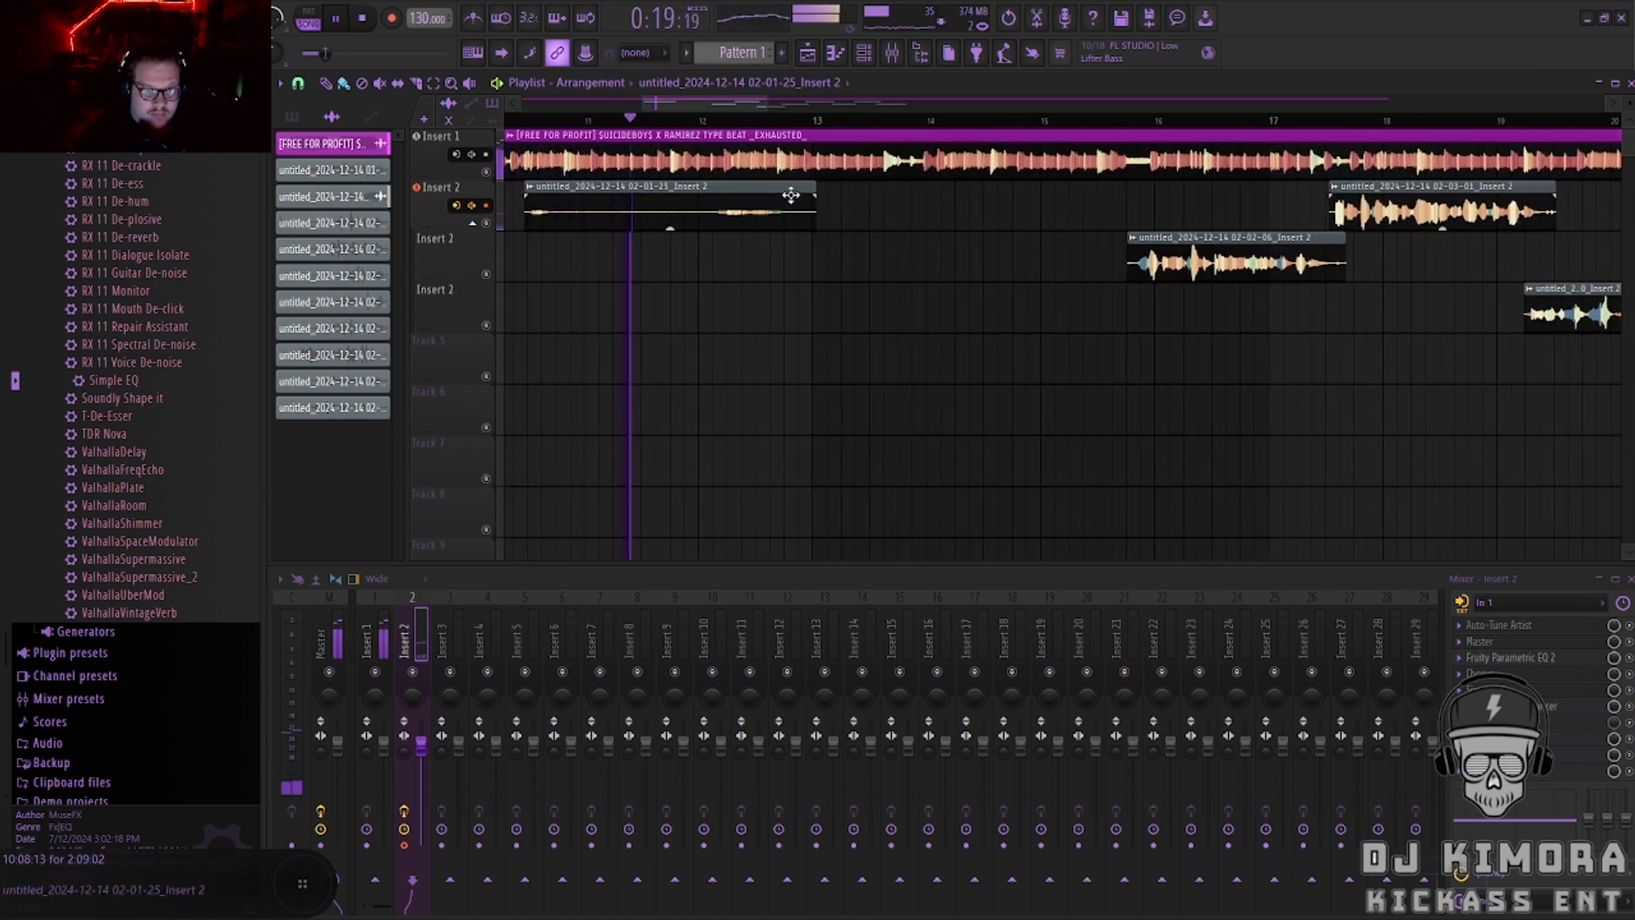
Normalize the trimmed first vocal clip and close its channel settings.
double_click(791, 196)
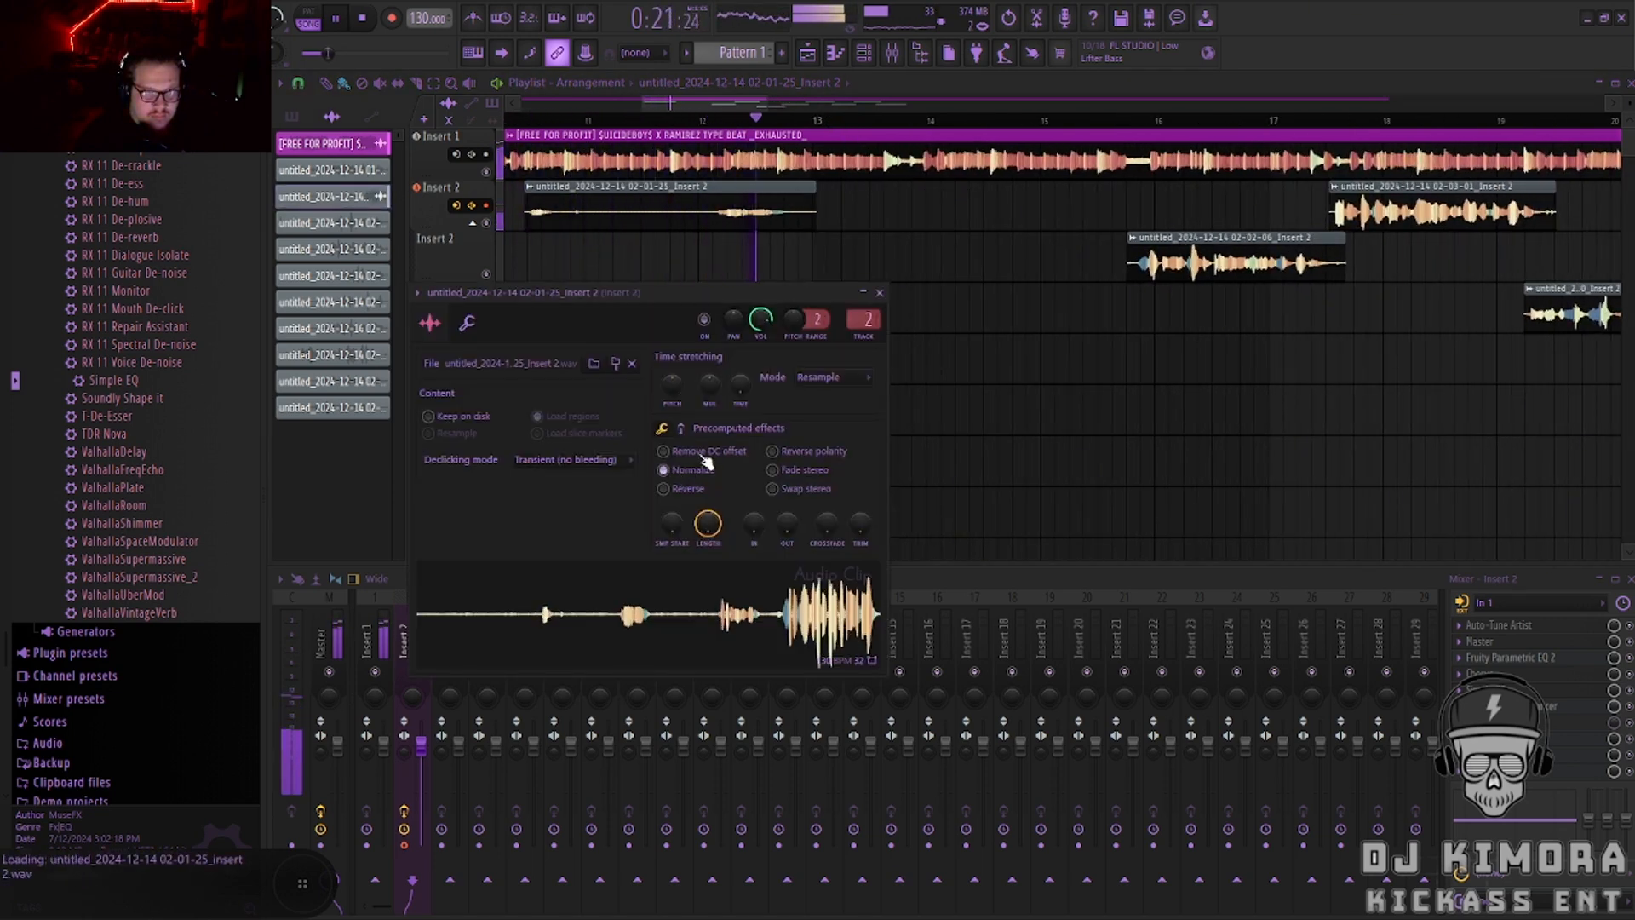
left_click(879, 292)
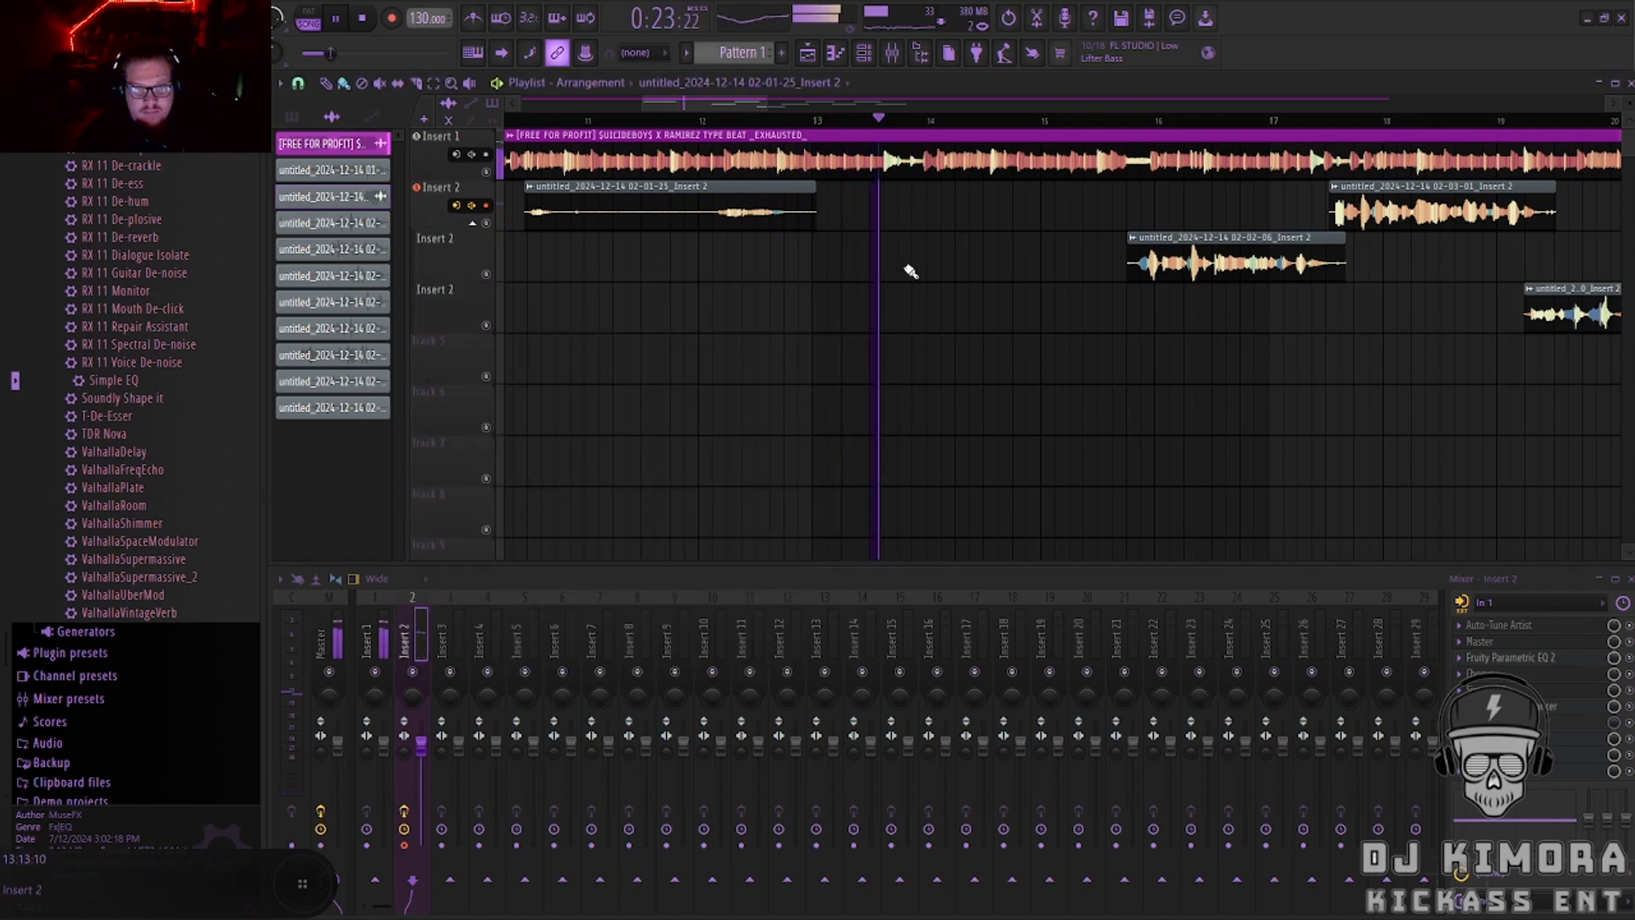
Follow the vocal takes during playback with playlist auto-scrolling on, and turn auto-scrolling off after the last clip.
left_click(502, 53)
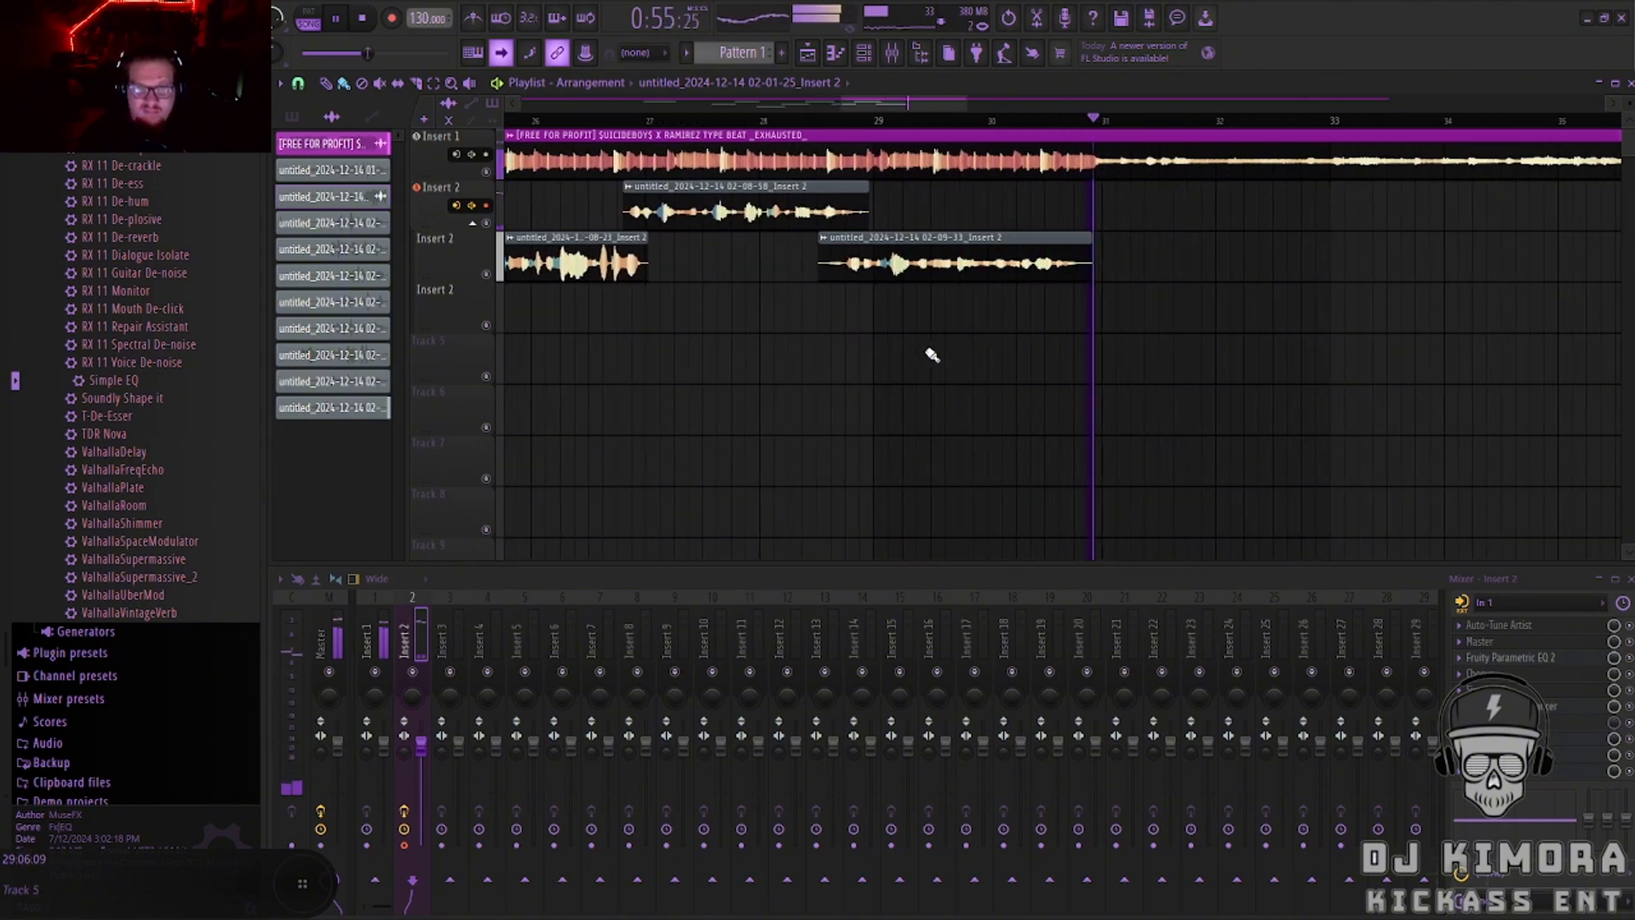
scroll(939, 329, "down", 5)
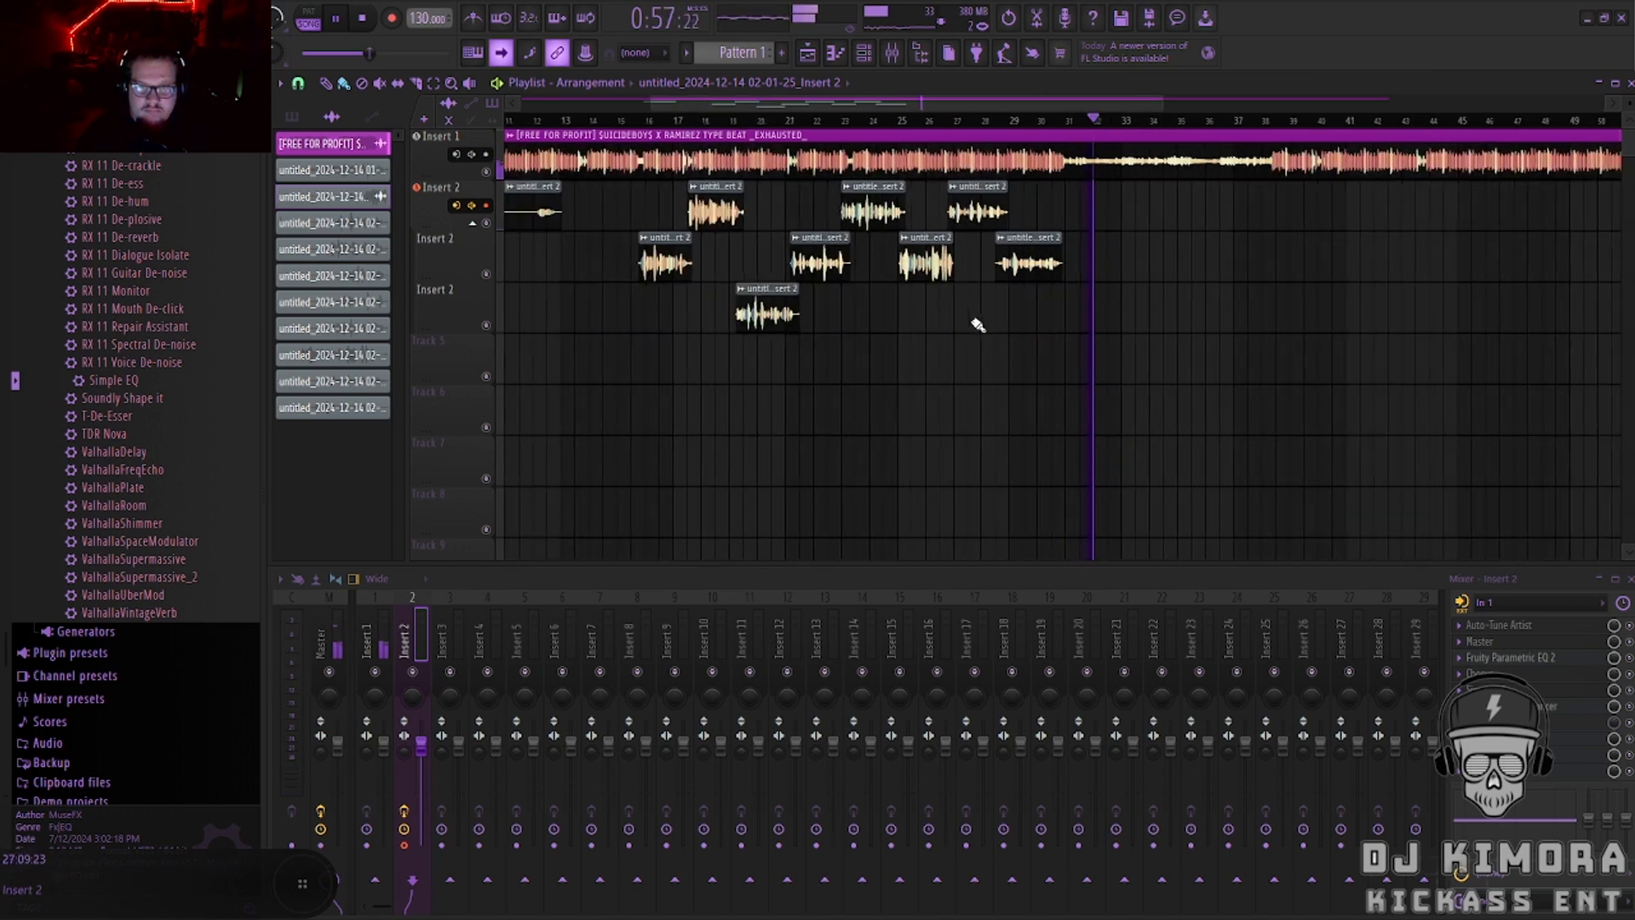
left_click(503, 53)
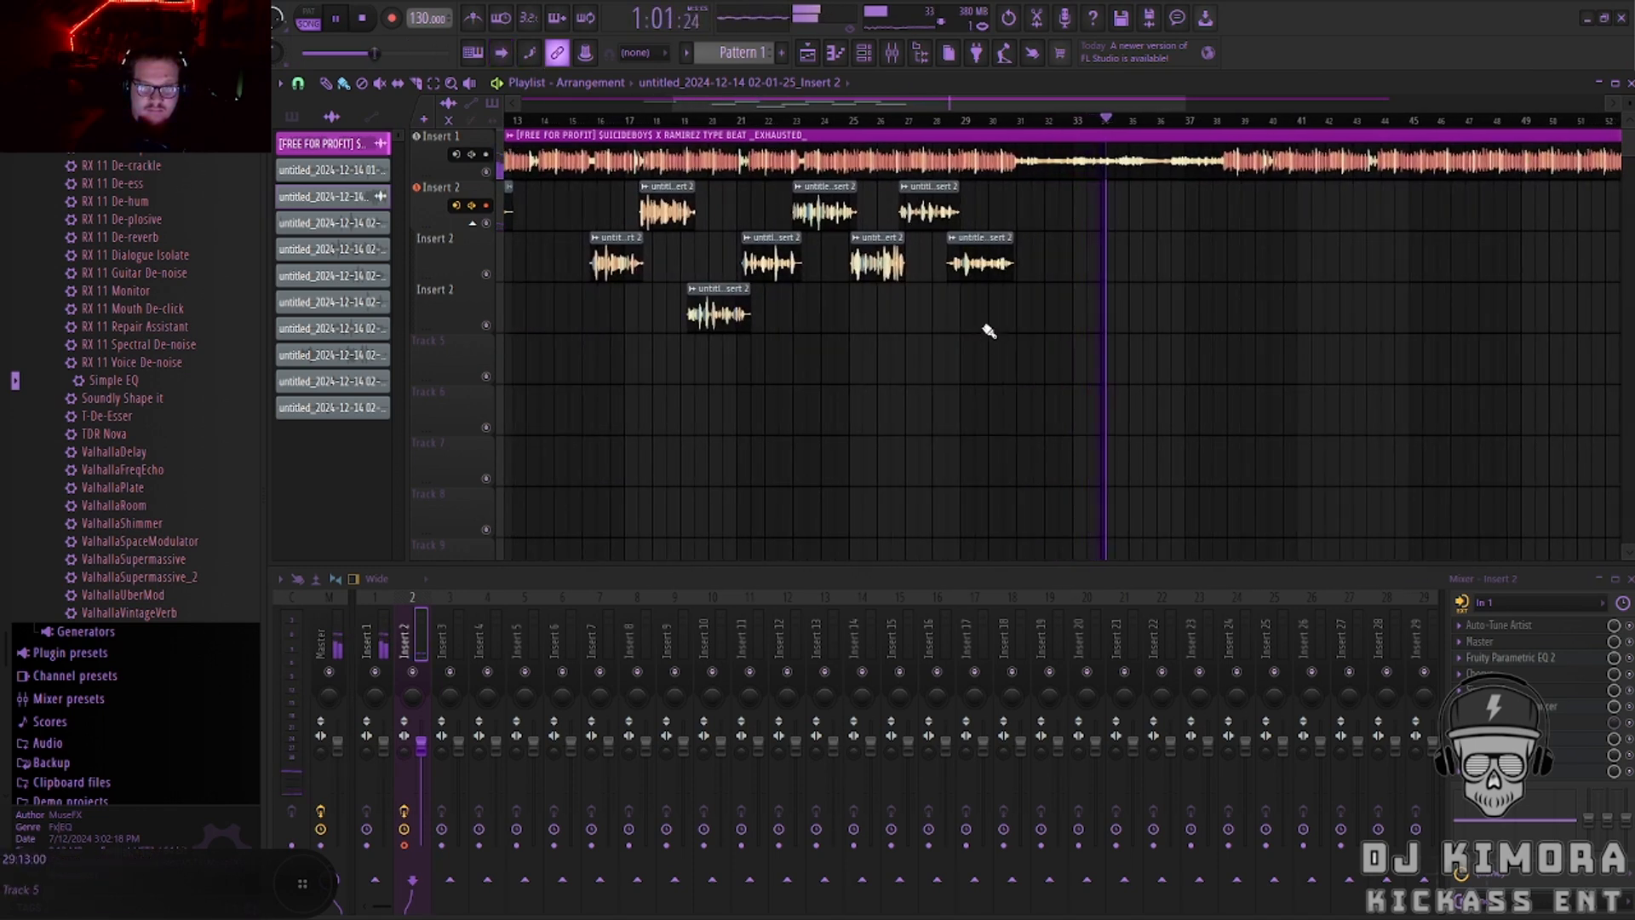
Add a fade-out to the end of the beat clip on Insert 1 and stop playback.
scroll(988, 324, "down", 4)
scroll(1026, 268, "up", 3)
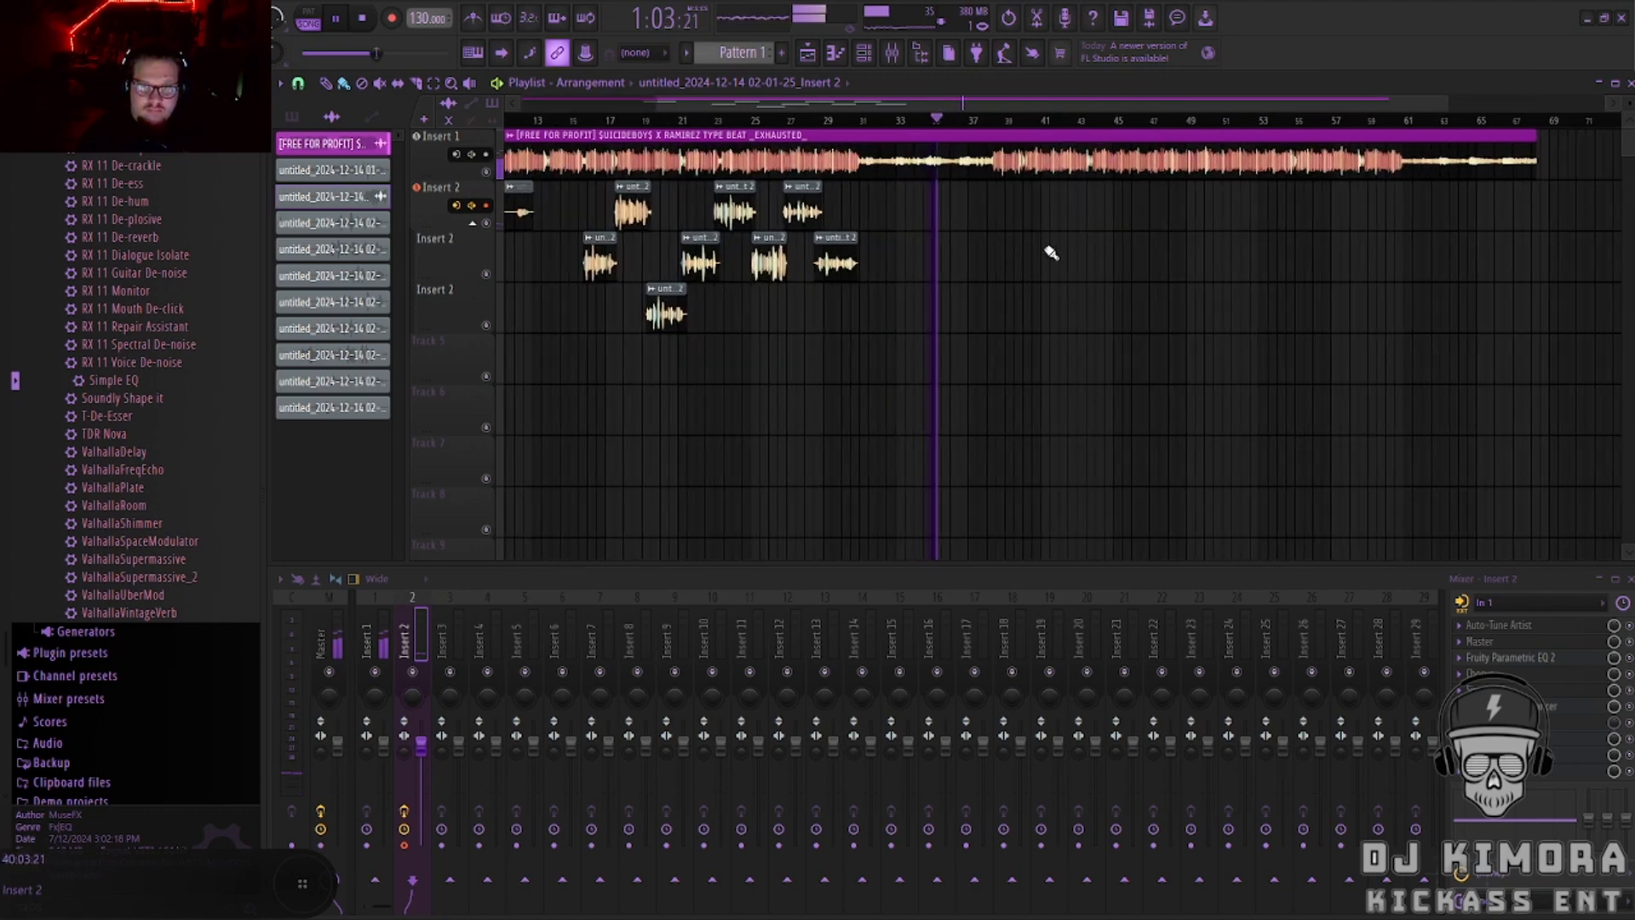
left_click_drag(1522, 152, 1452, 146)
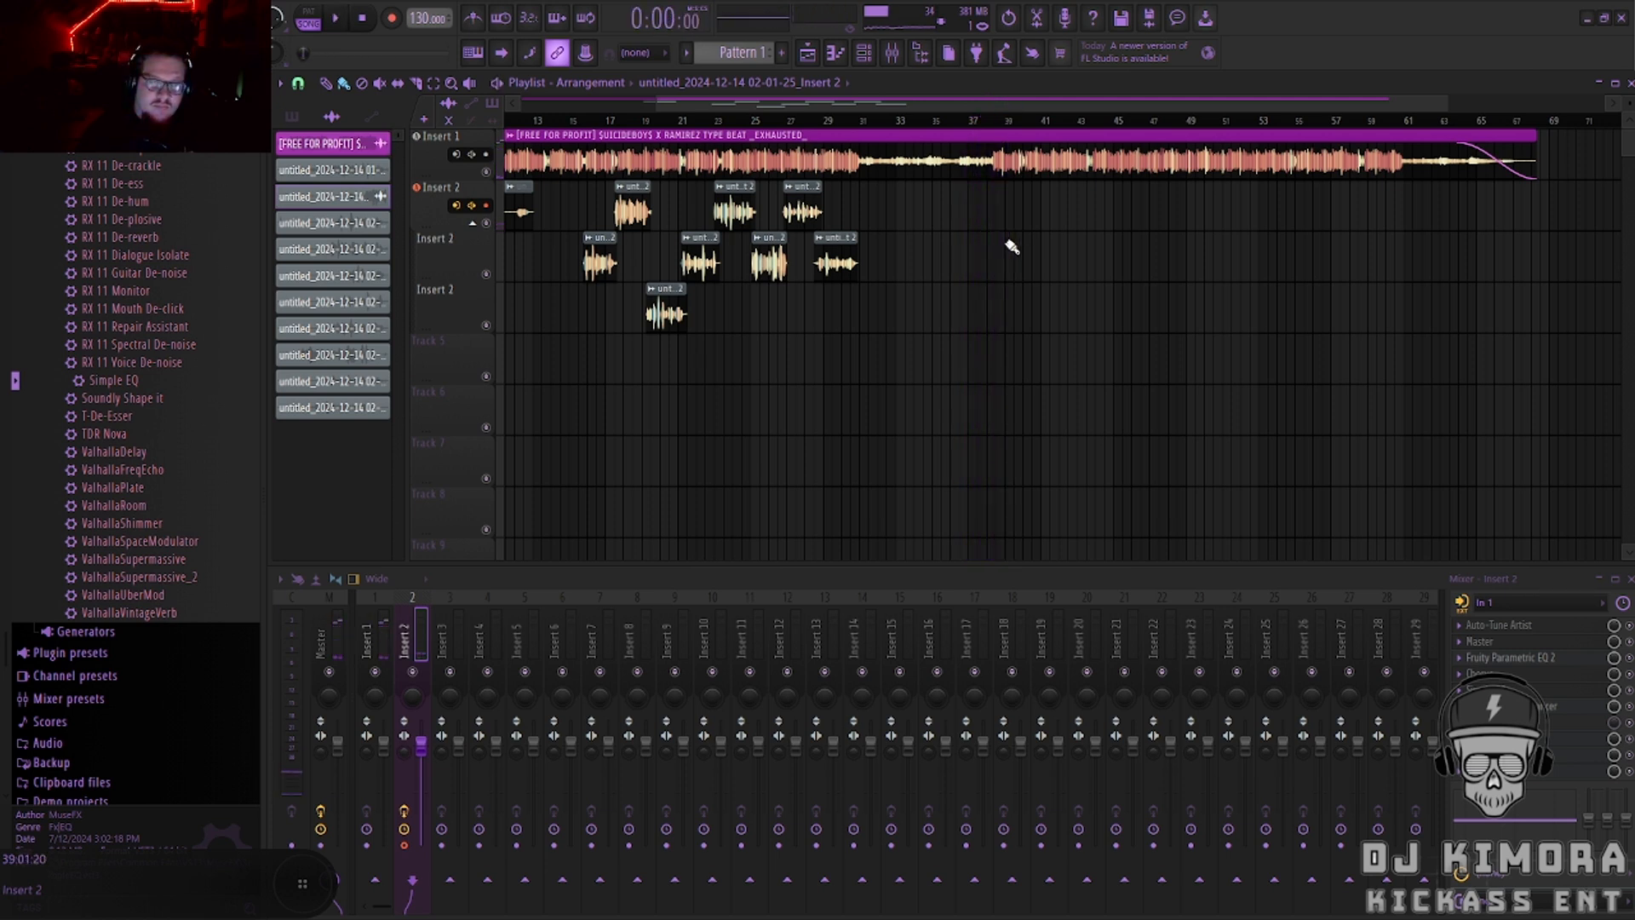
key("space")
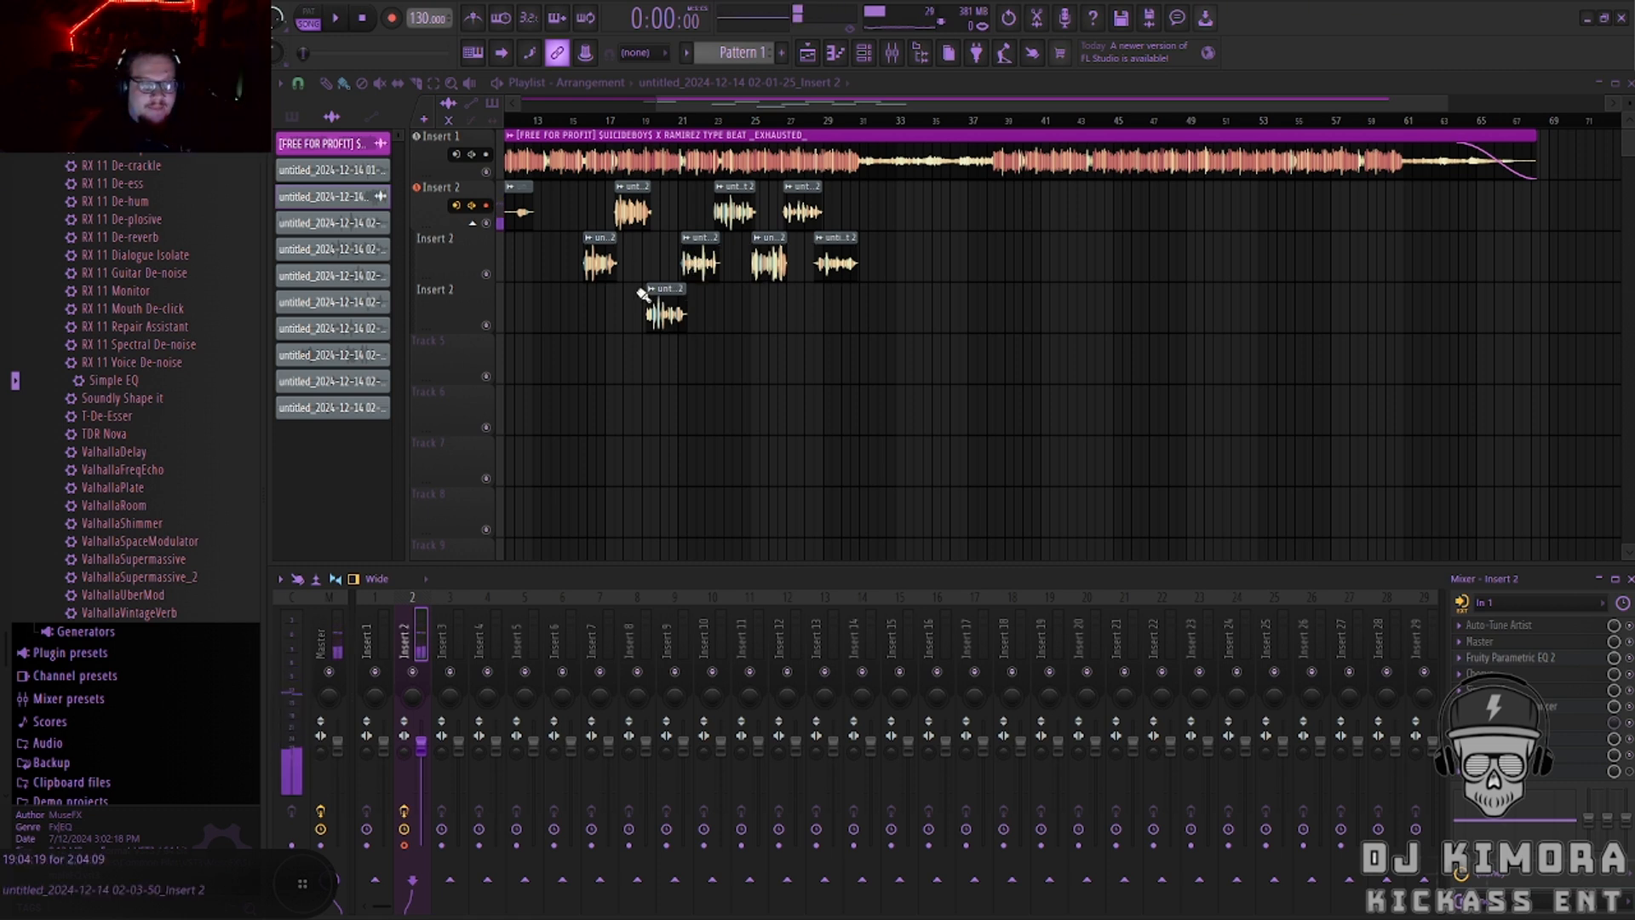
Move the 02-02-06 vocal clip near bar 16 up onto the main Insert 2 track.
left_click(615, 265)
key("shift+Up")
key("shift+Up")
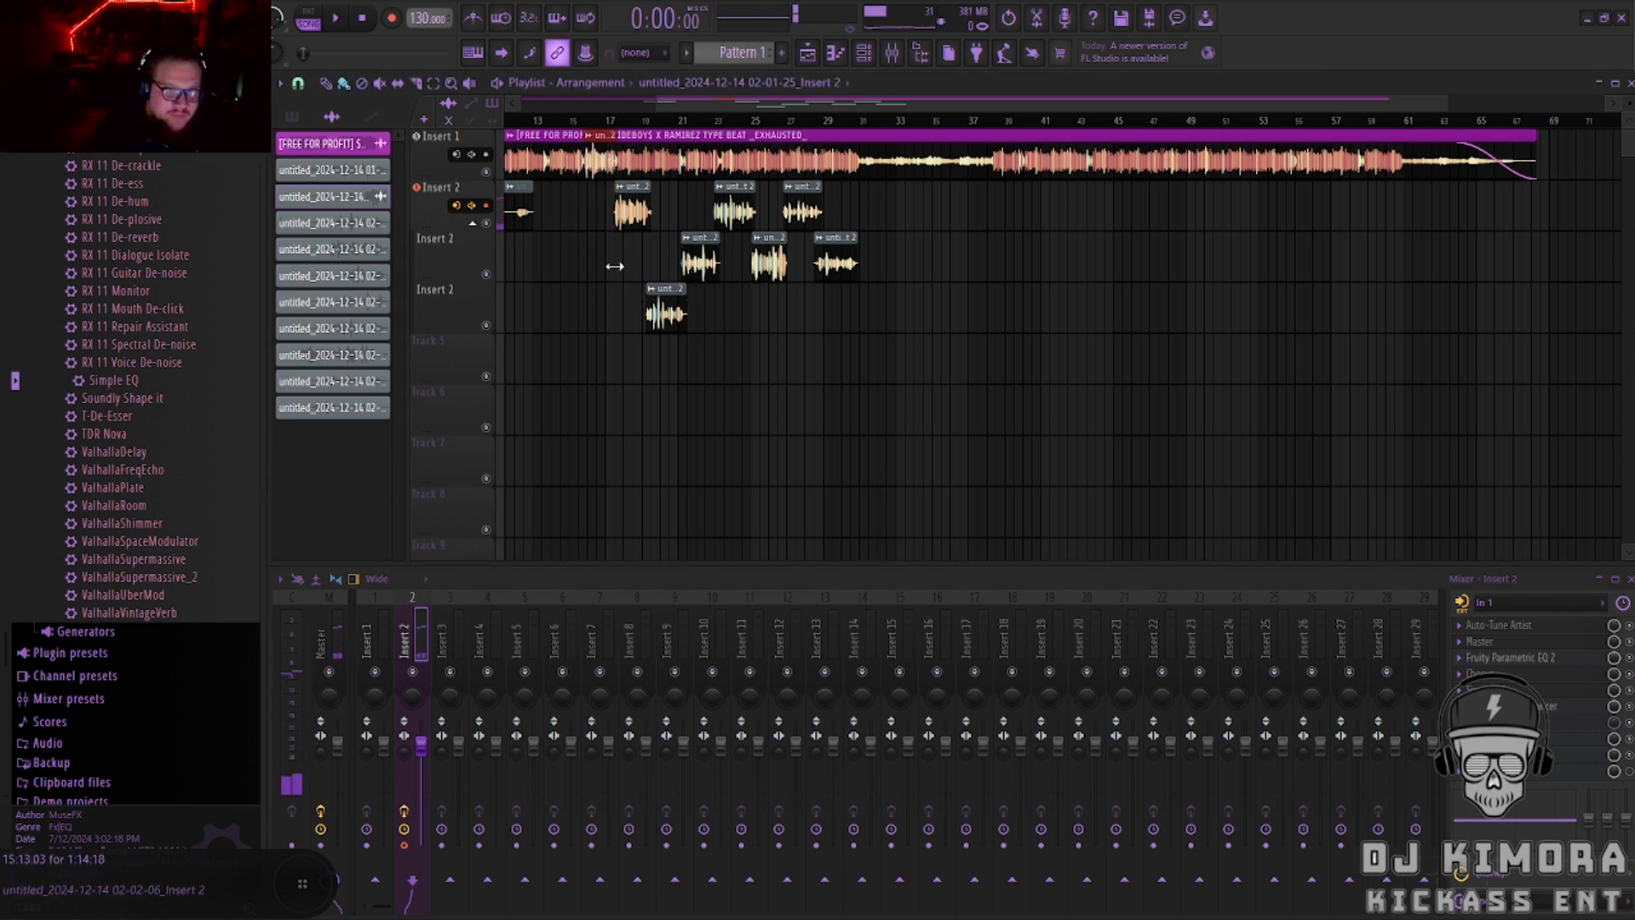
key("shift+Down")
scroll(573, 243, "up", 4)
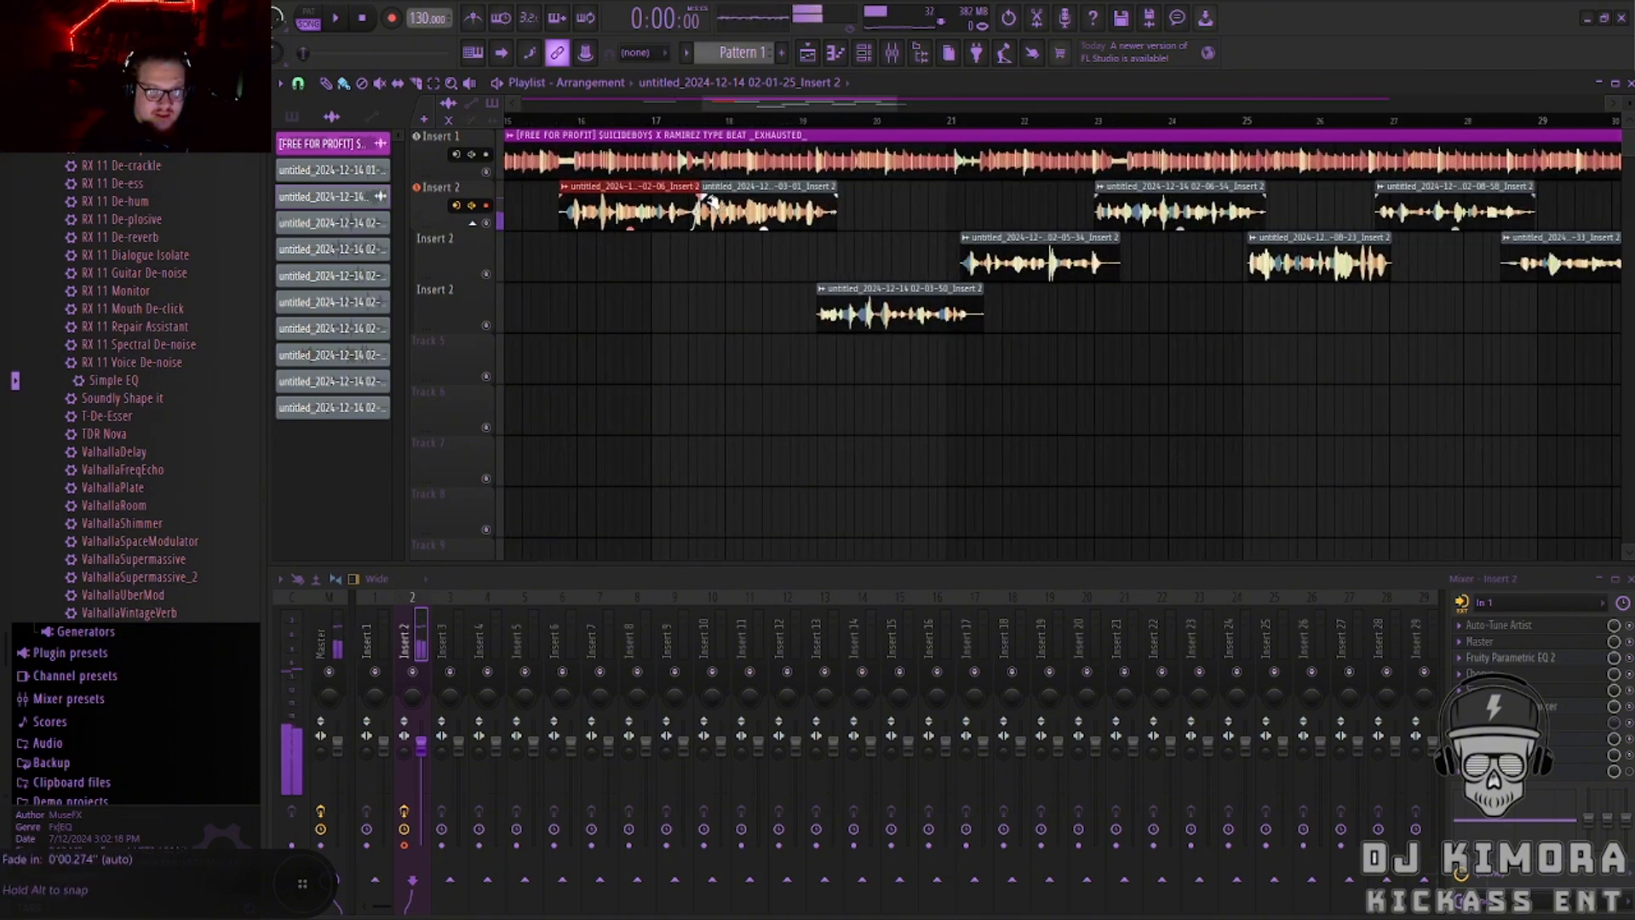
Move the 02-03-50 vocal clip near bar 19 up two lanes onto the main Insert 2 track.
left_click(904, 324)
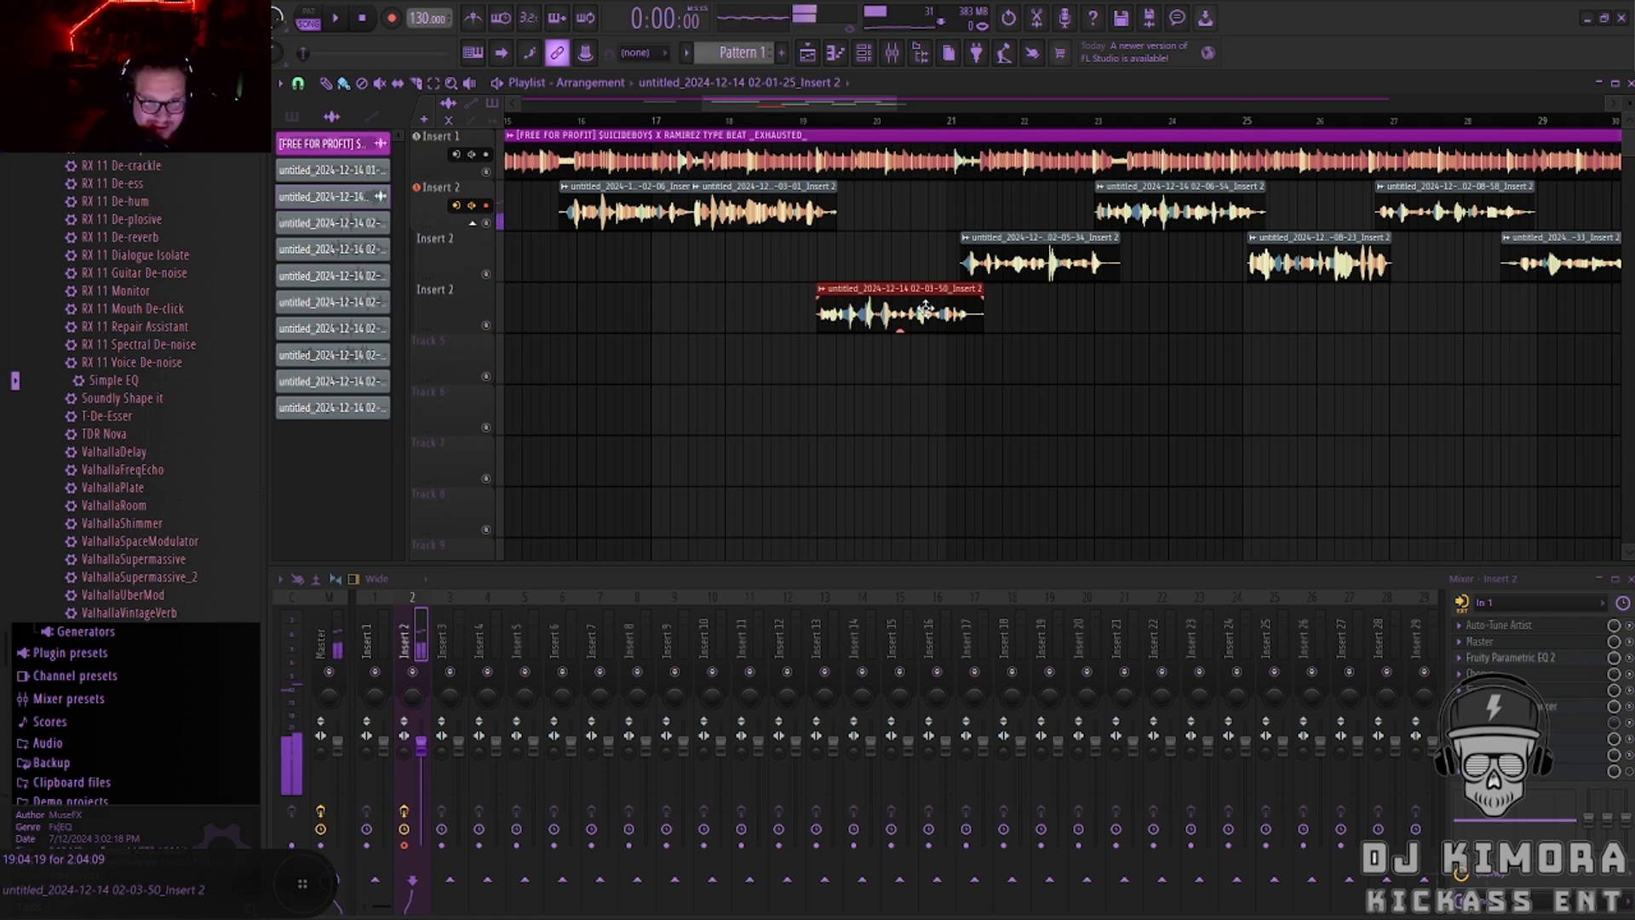
key("shift+Up")
key("shift+Up")
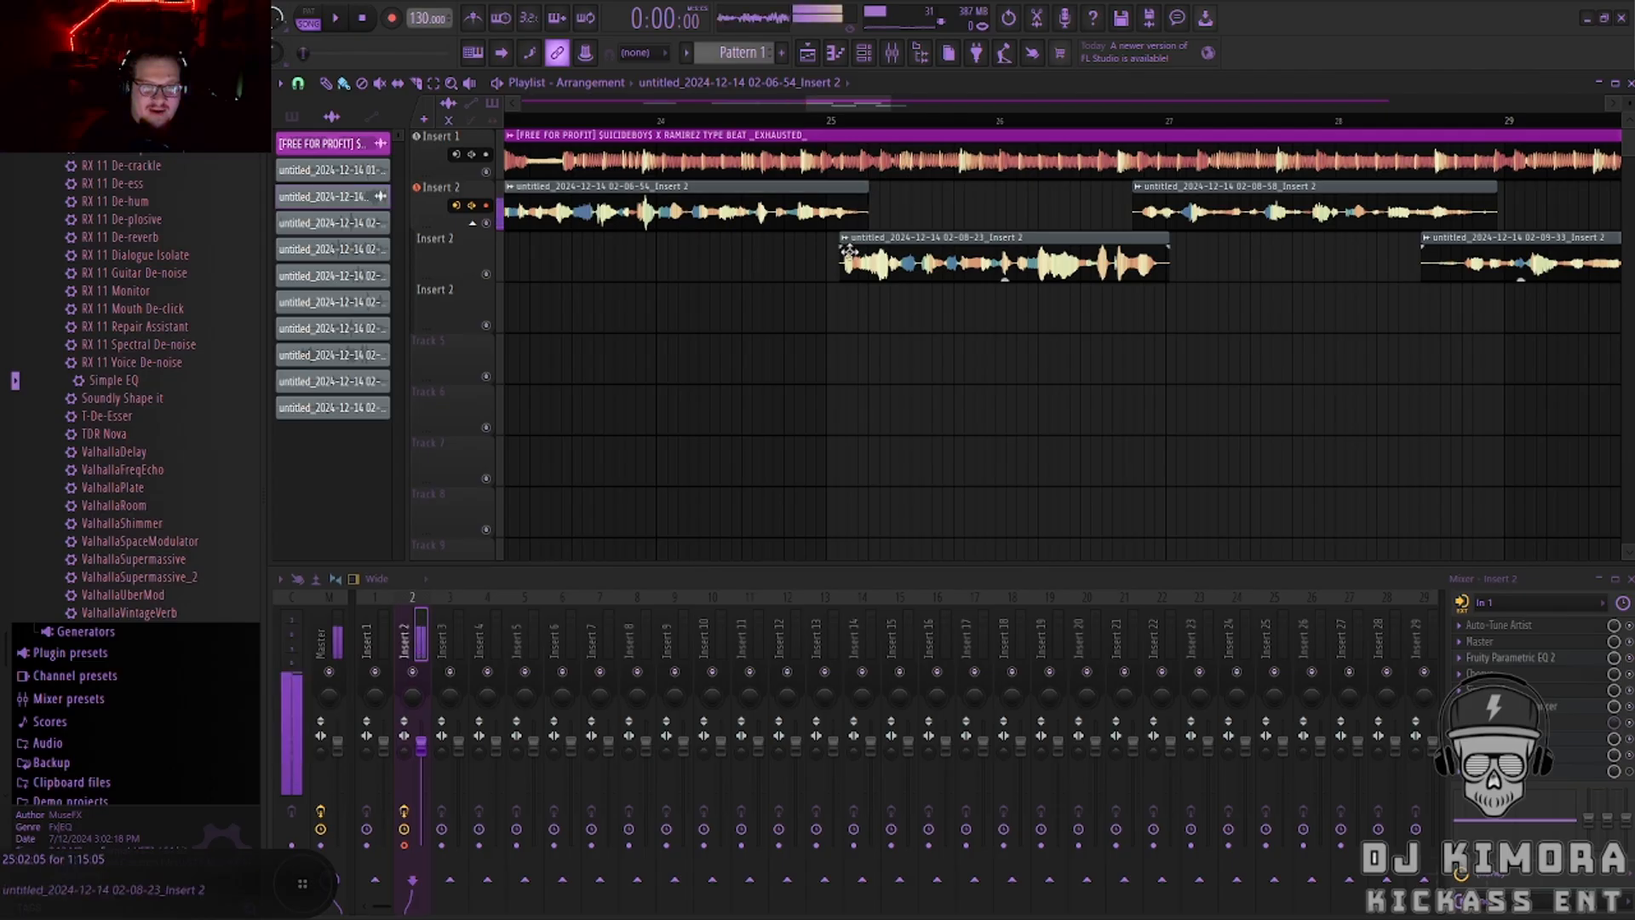
Trim the start of the 02-08-23 vocal clip to 25:02:18 and move the clip up onto the main Insert 2 track.
left_click_drag(1107, 243, 908, 180)
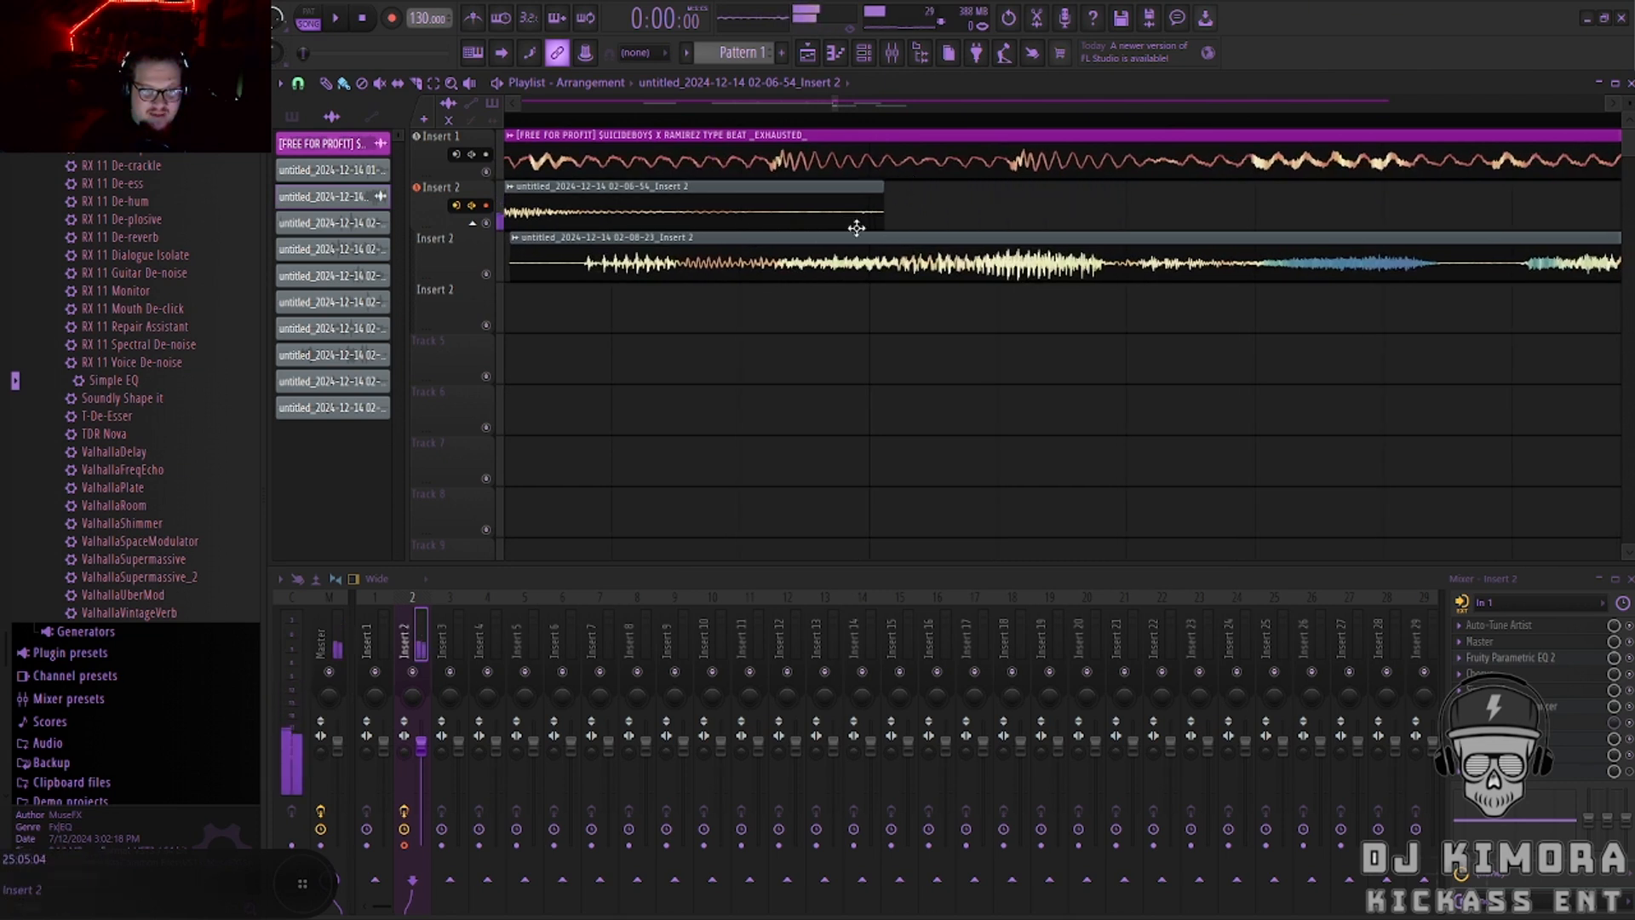
scroll(650, 310, "down", 3, "ctrl")
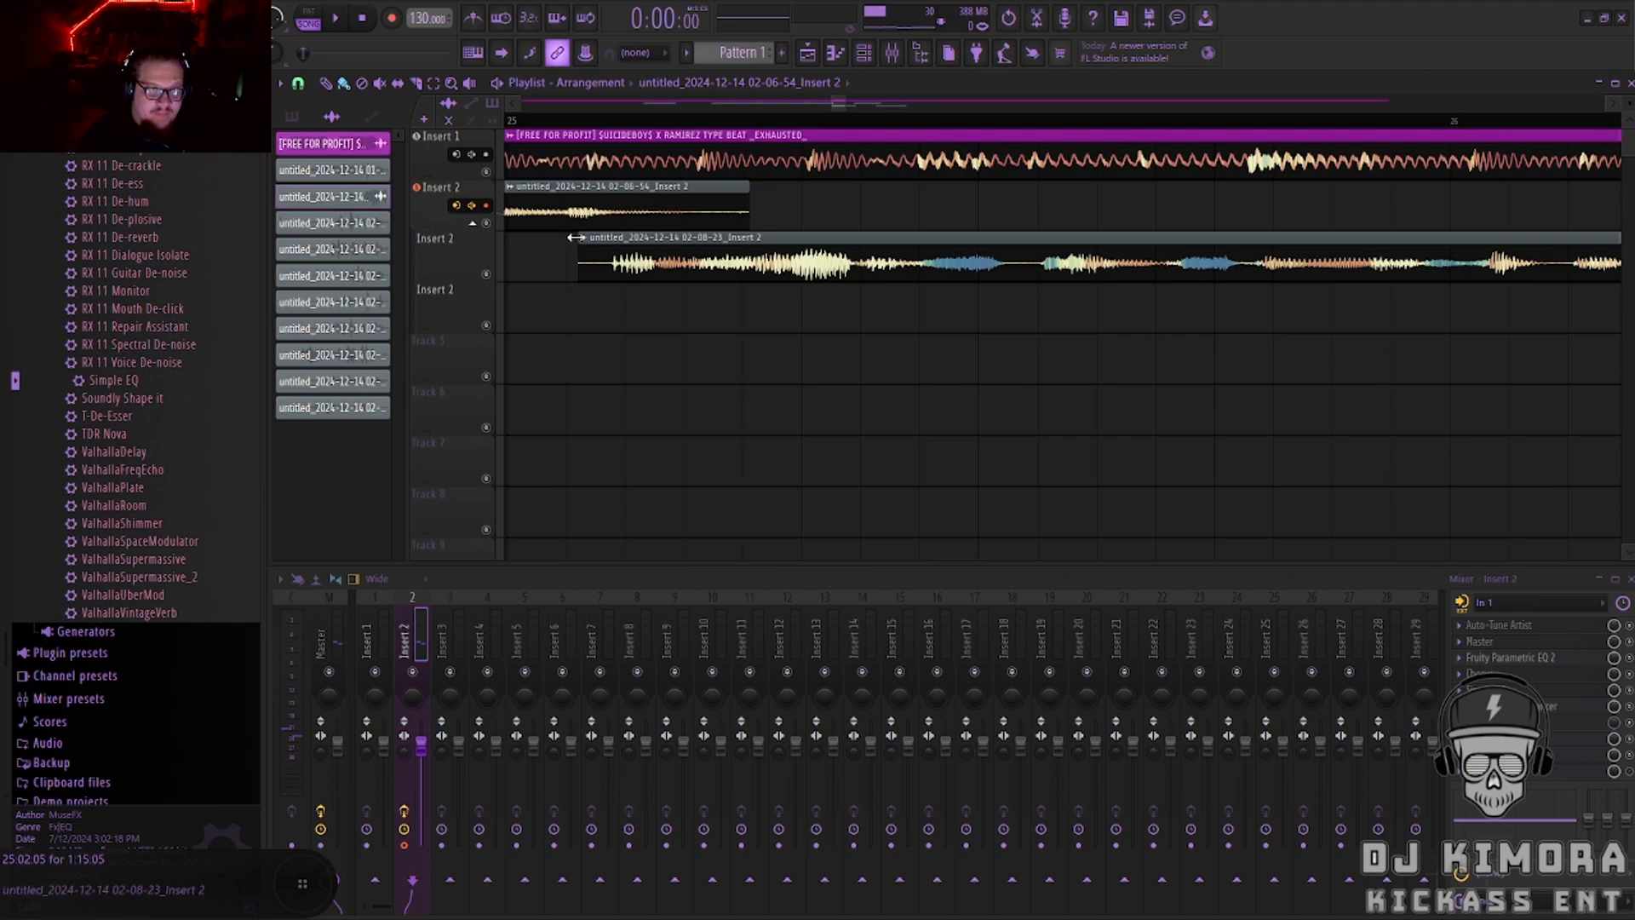
left_click_drag(576, 238, 613, 238)
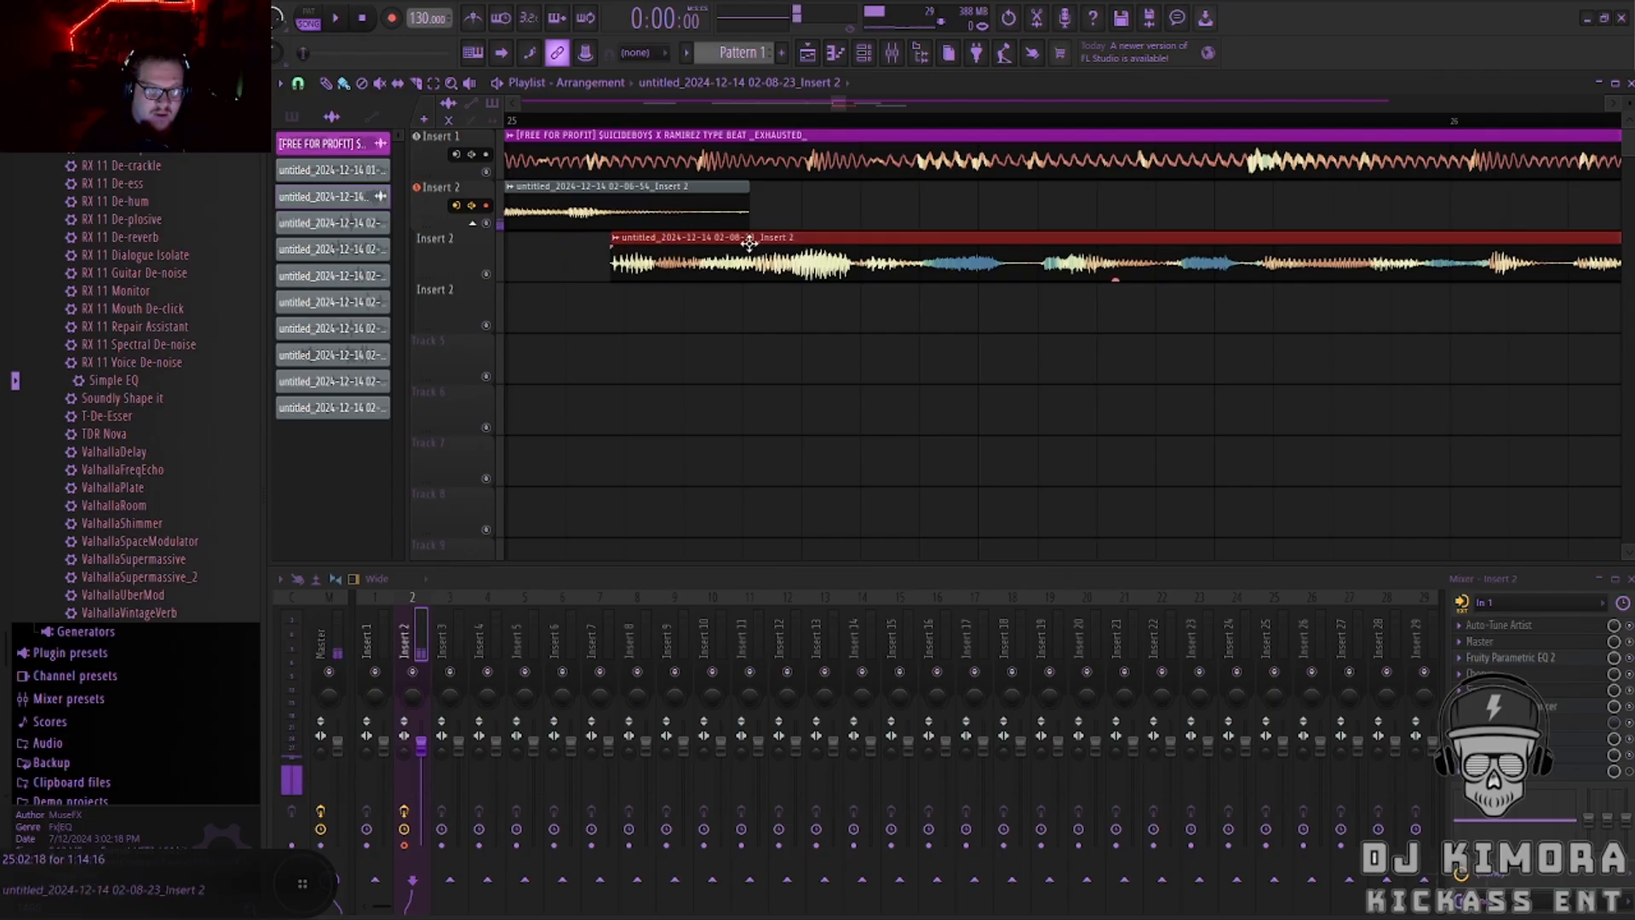
left_click_drag(748, 248, 643, 200)
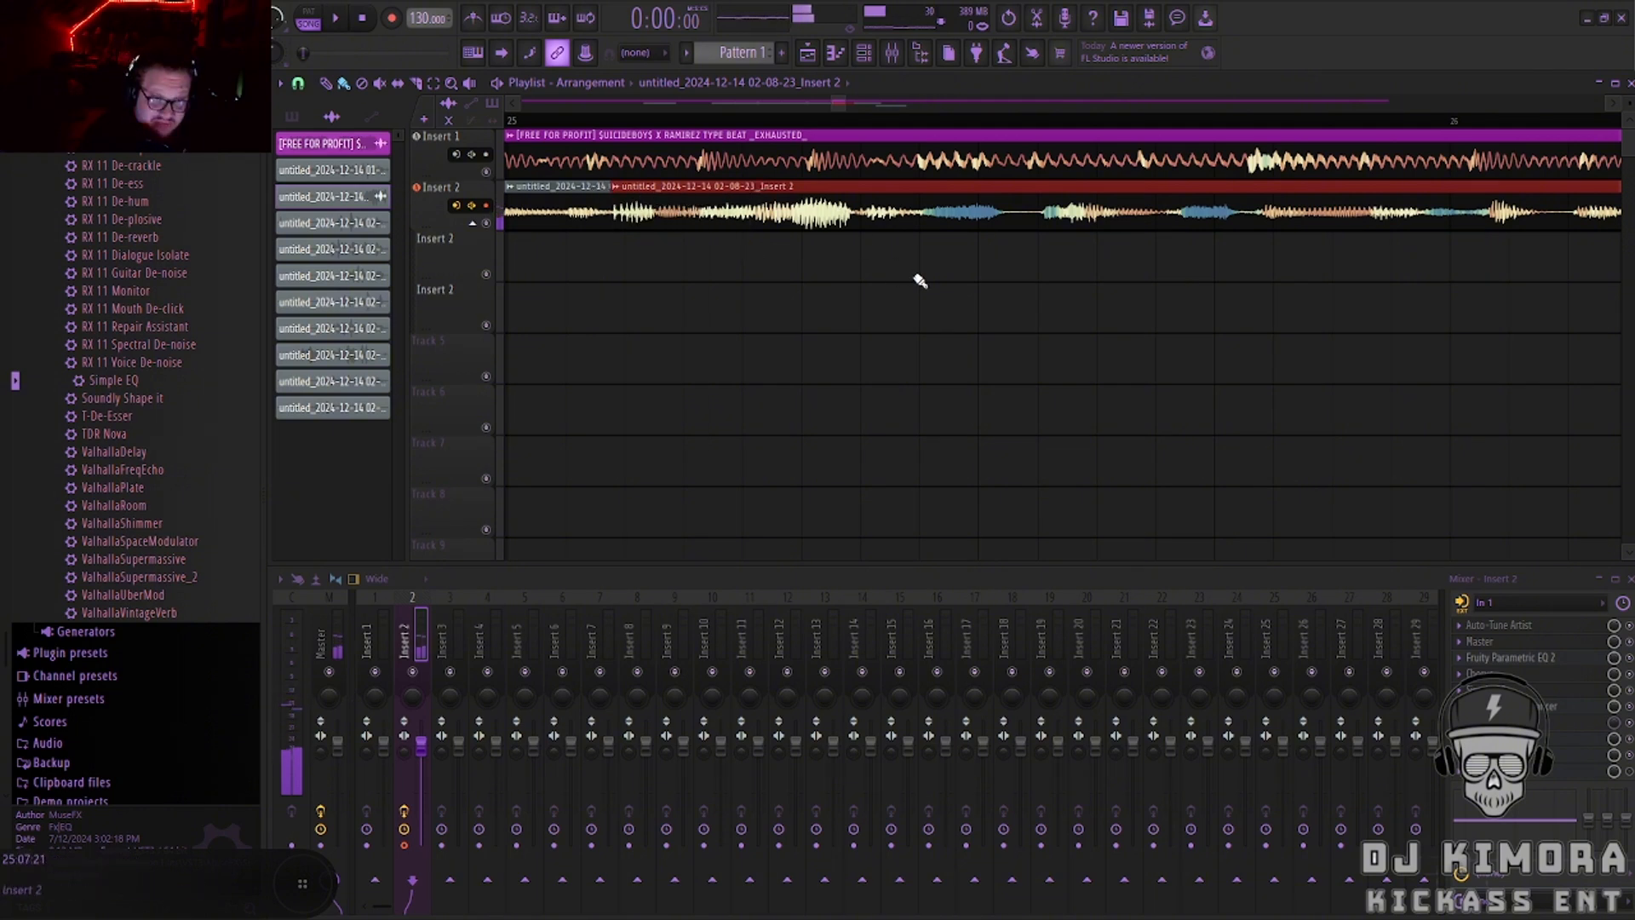
Fade out the end of the 02-08-23 clip over about 0.332 seconds where it overlaps the following take.
scroll(937, 281, "down", 5)
scroll(1503, 235, "down", 1)
scroll(1414, 239, "up", 4)
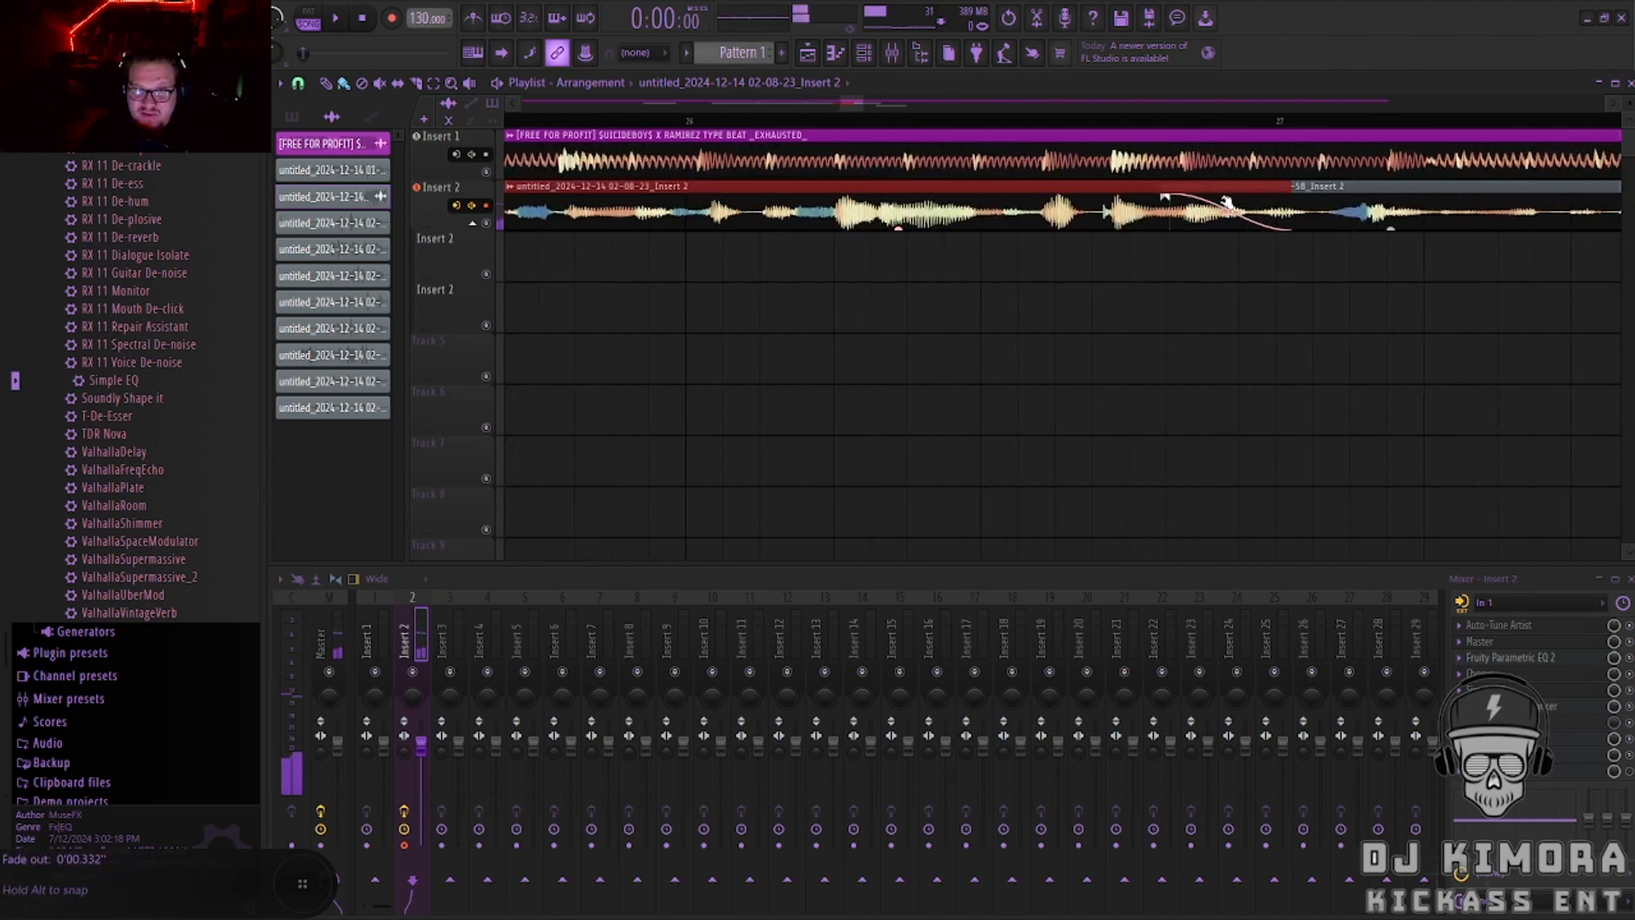
Set the playback position shortly before bar 29 and trim the quiet lead-in off the start of the 02-09-33 vocal clip.
scroll(1362, 313, "down", 8)
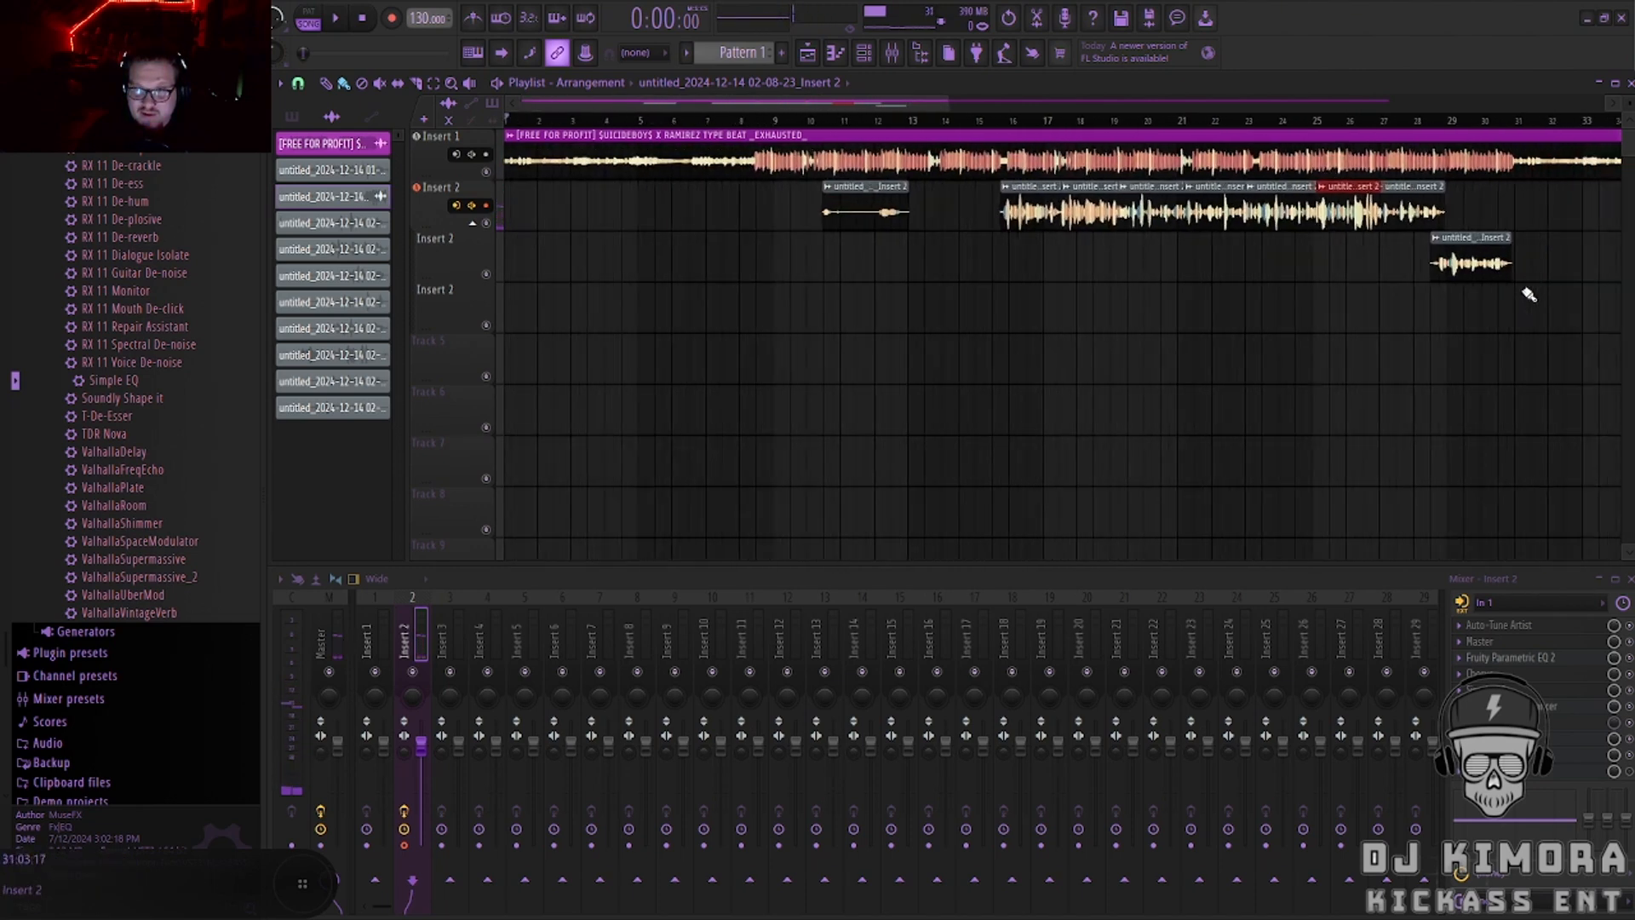
scroll(1381, 160, "up", 8)
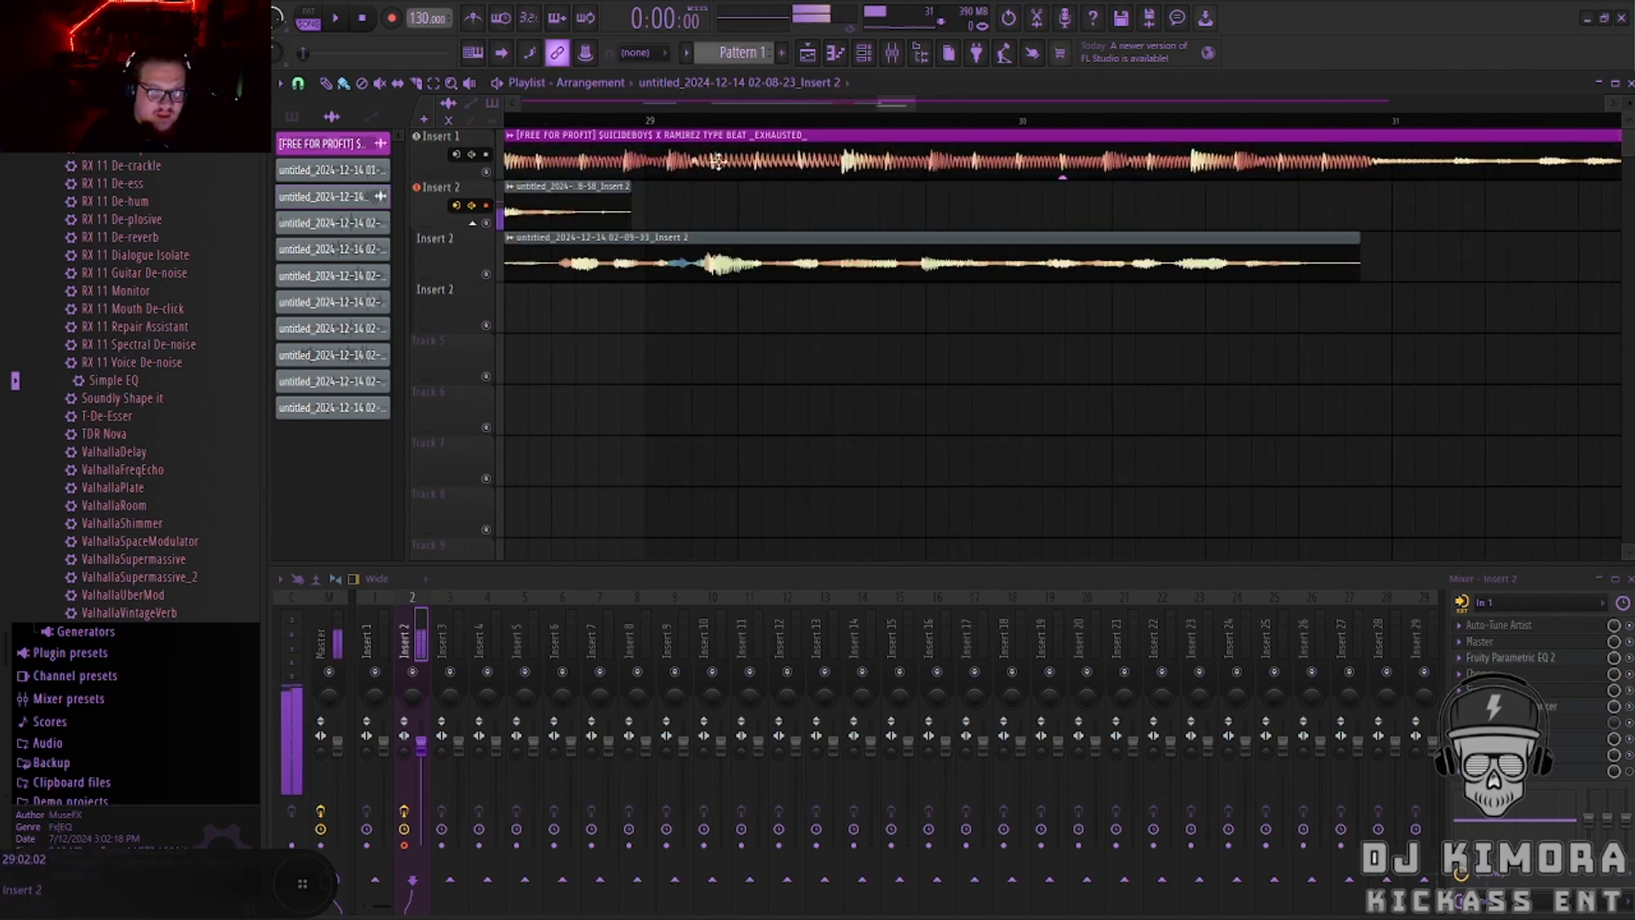
scroll(711, 204, "up", 3)
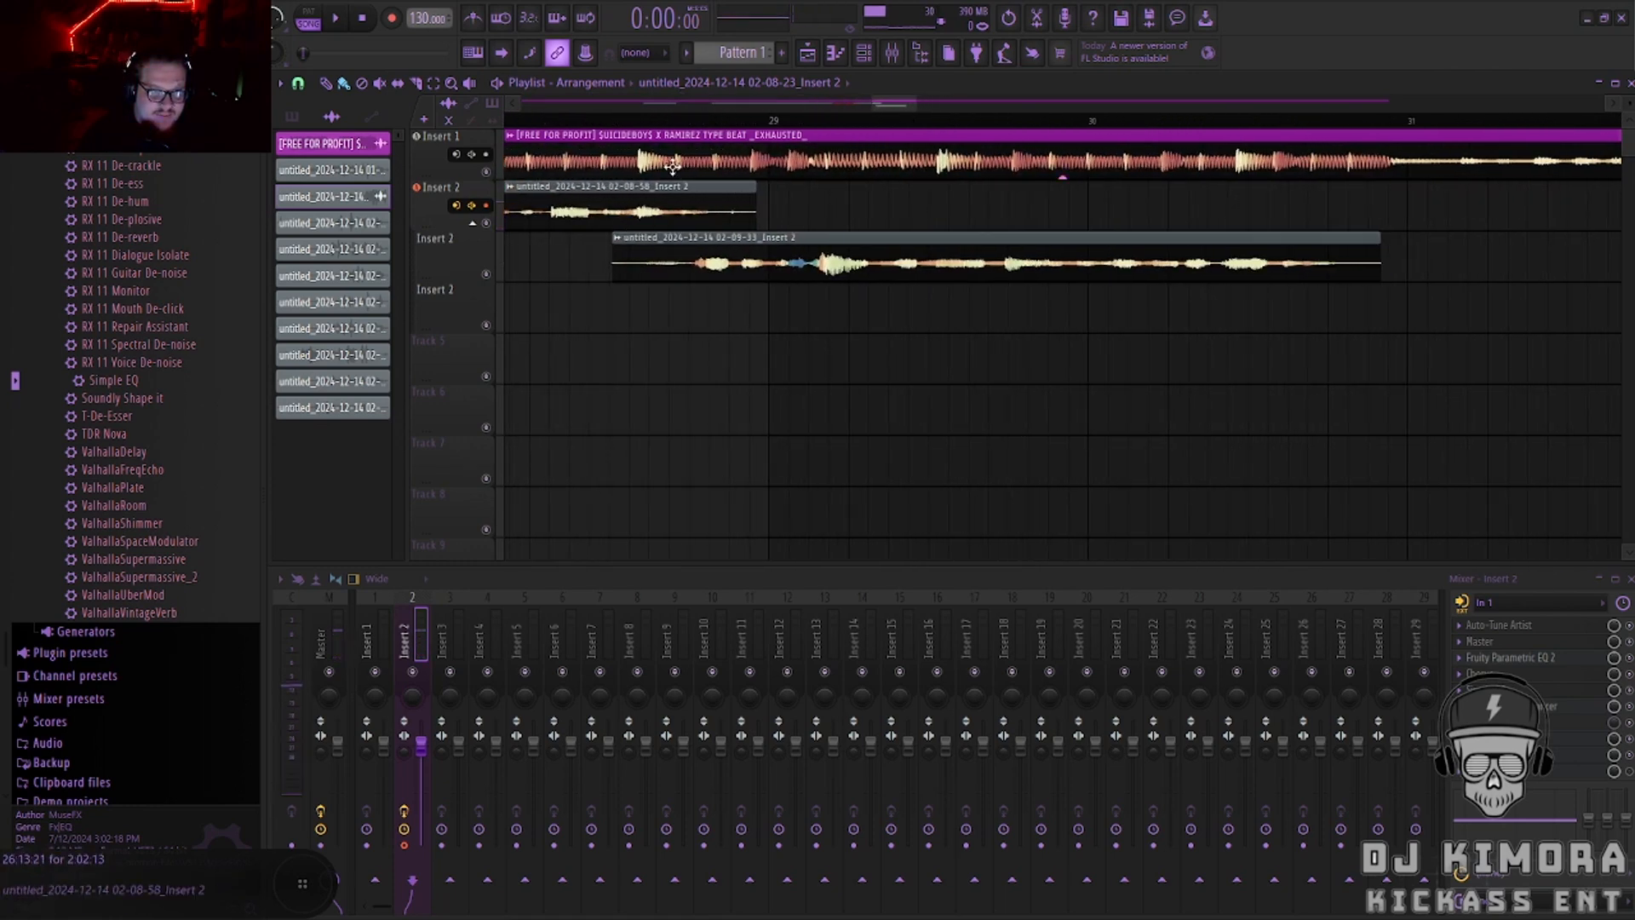
left_click(636, 114)
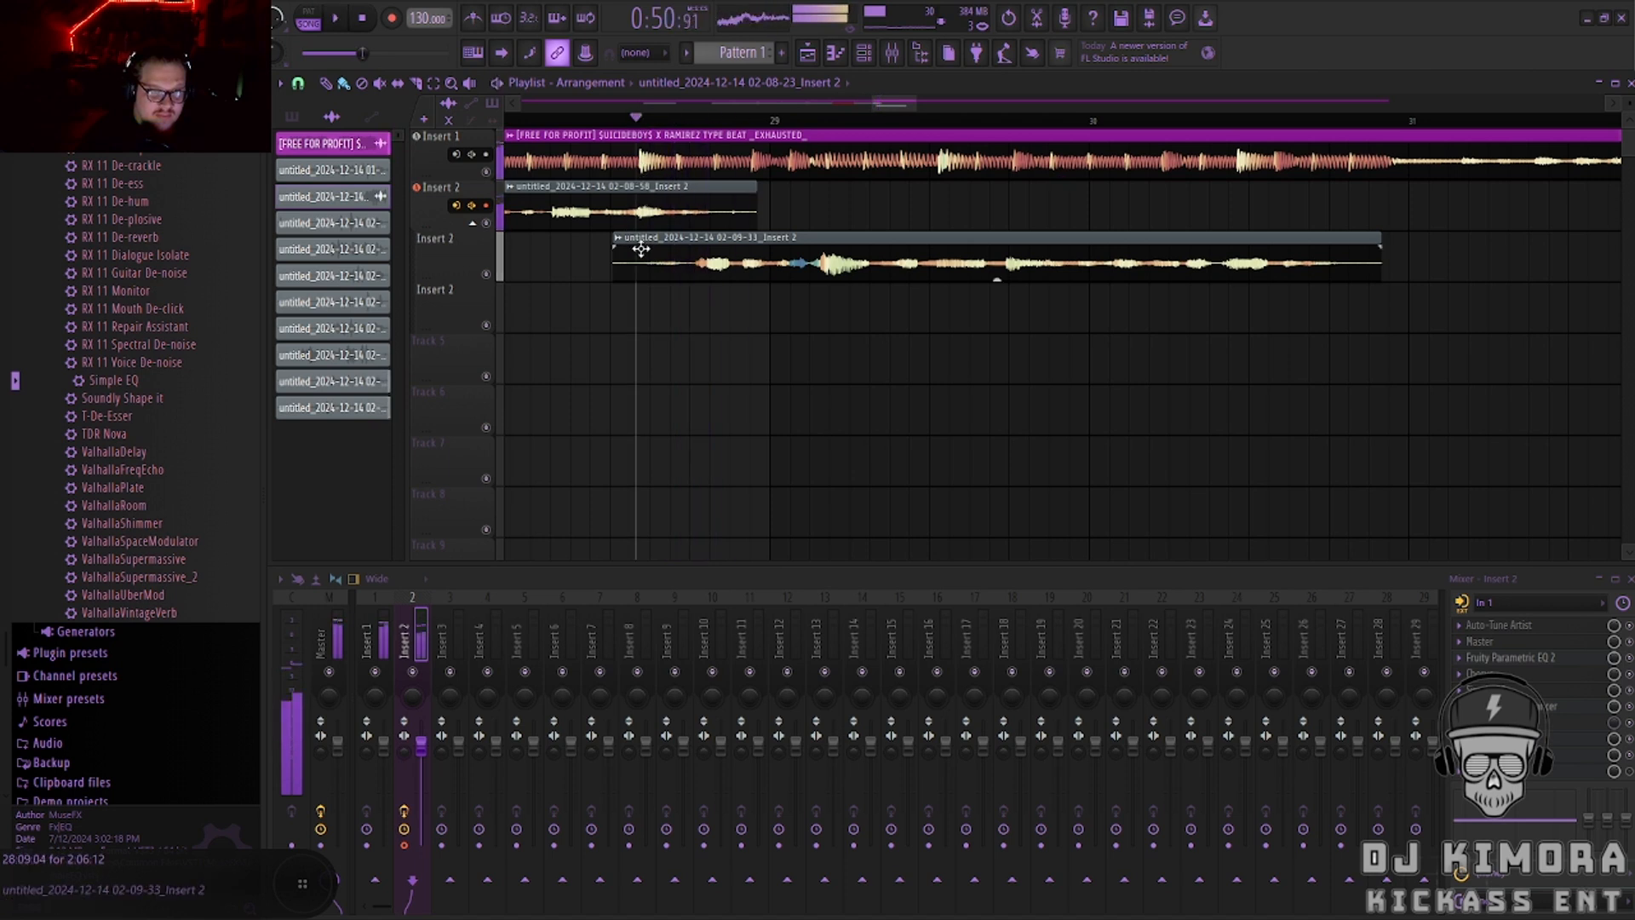
left_click_drag(614, 239, 695, 239)
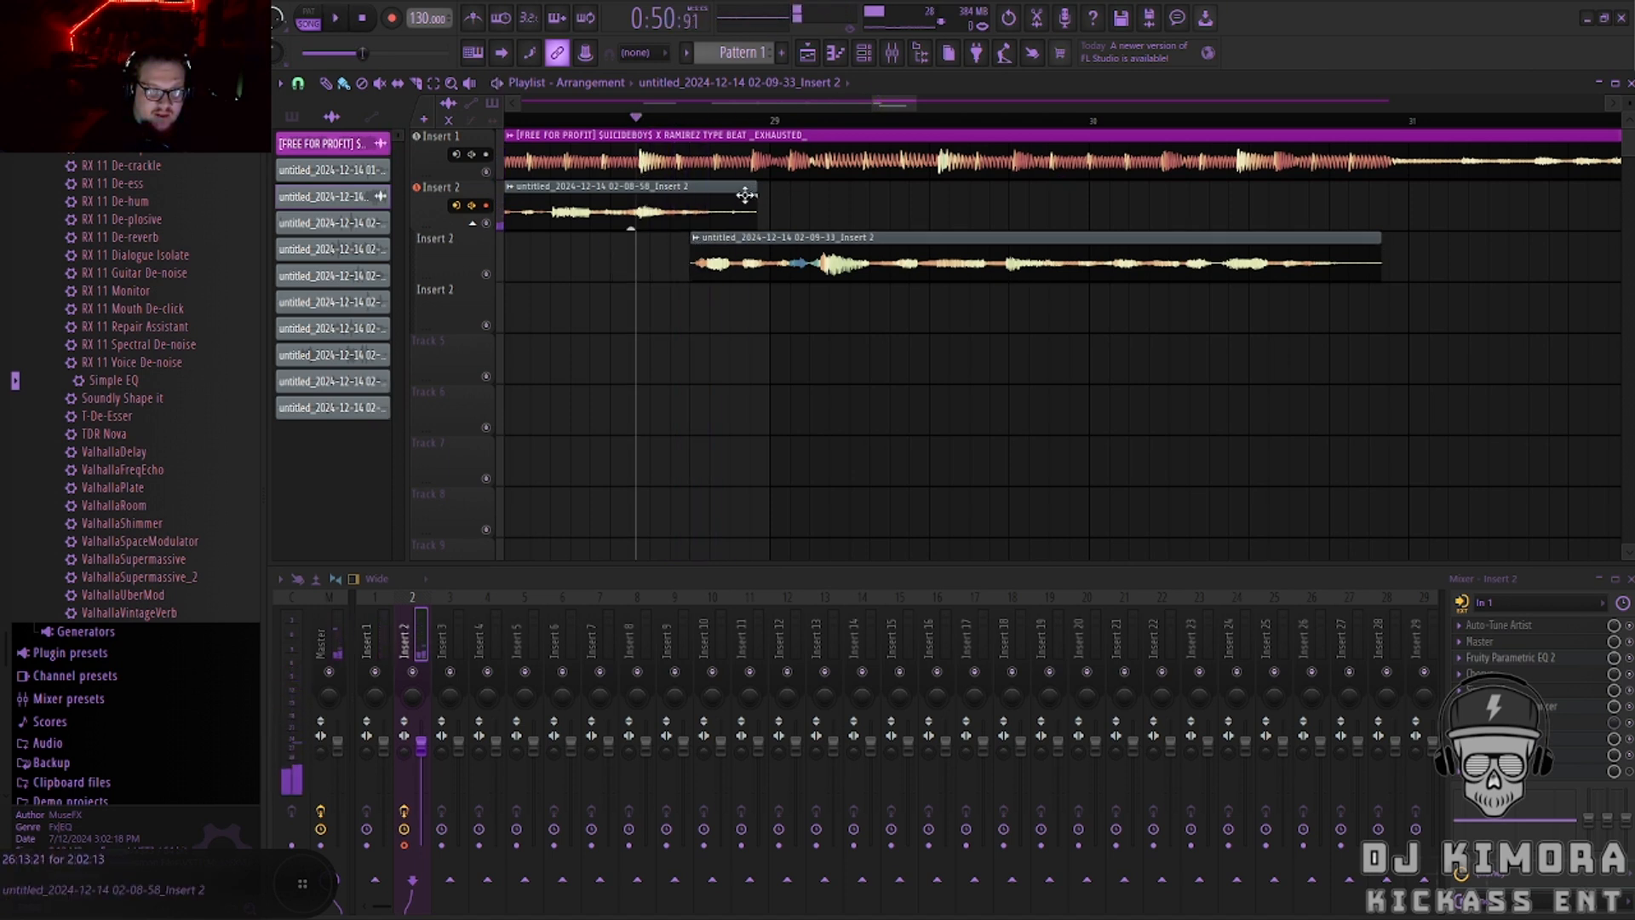
Solo the main Insert 2 track to hear the 02-08-58 clip, shorten its end to a length of 2:00:11, and unsolo the track.
right_click(489, 225)
key("space")
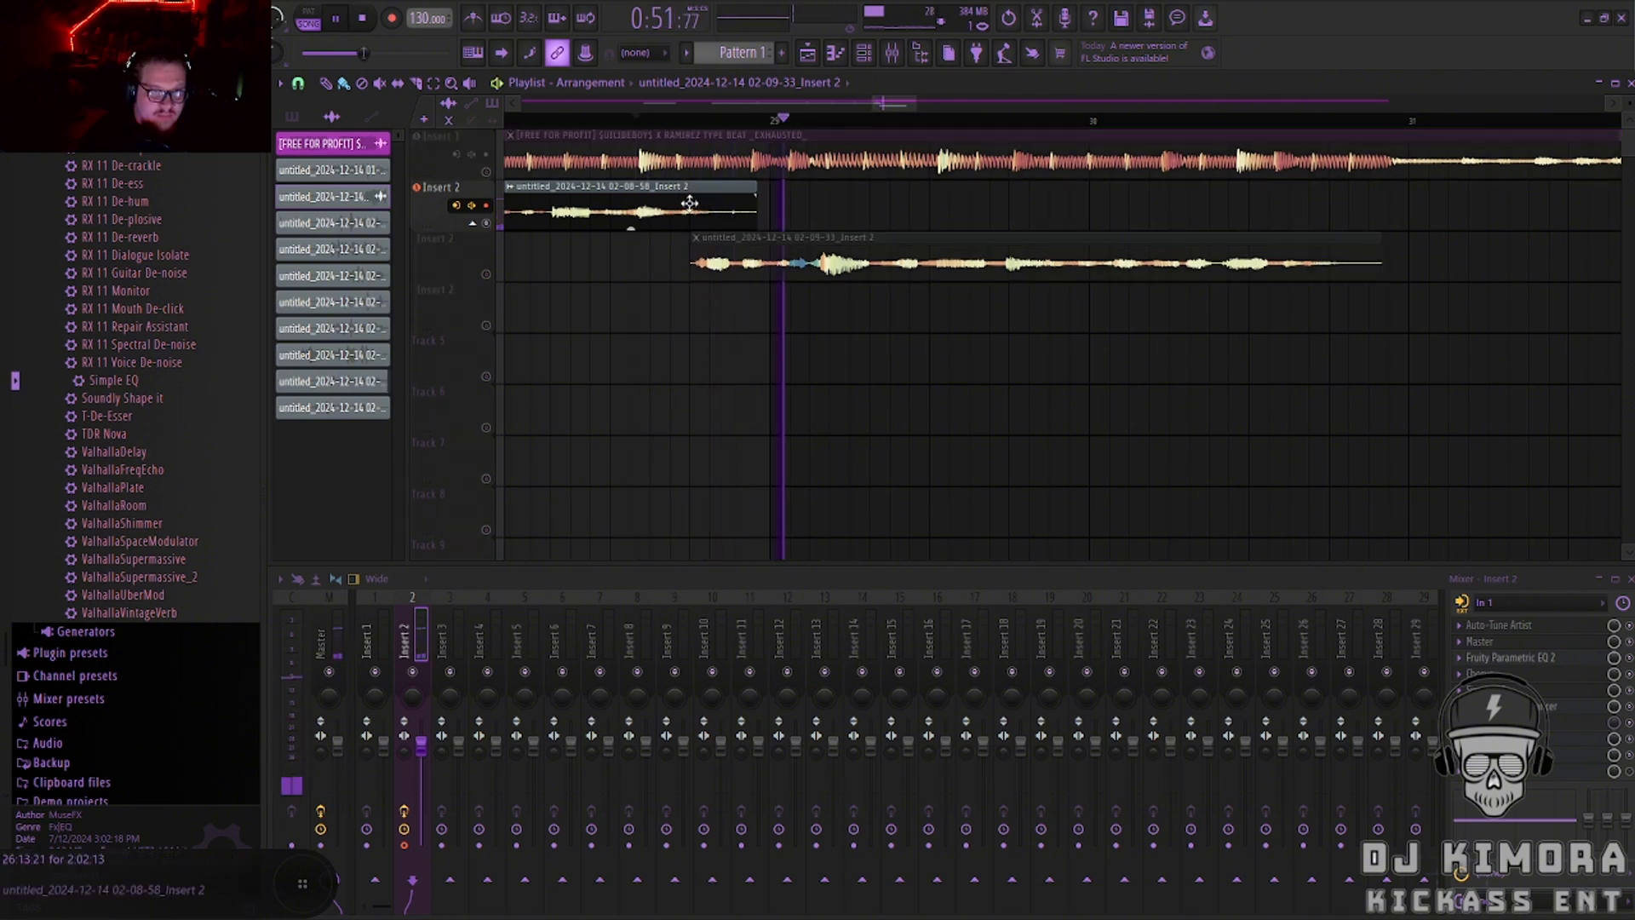
key("space")
left_click_drag(748, 183, 726, 185)
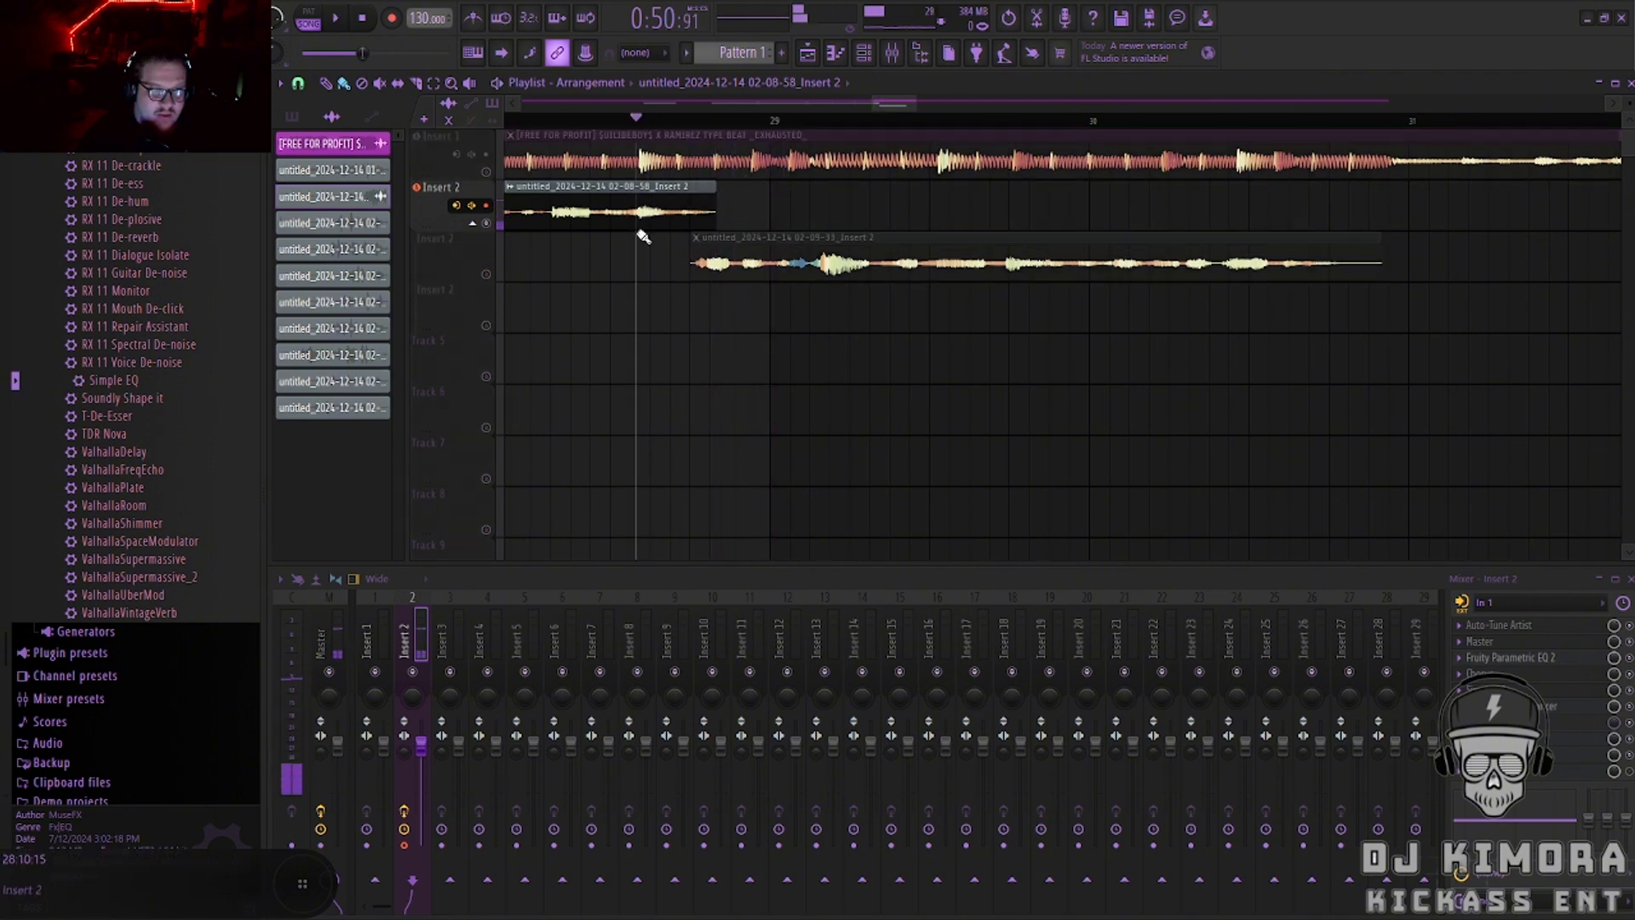
right_click(487, 223)
Play the last two takes with the beat and move the 02-09-33 clip up onto the main Insert 2 track.
key("space")
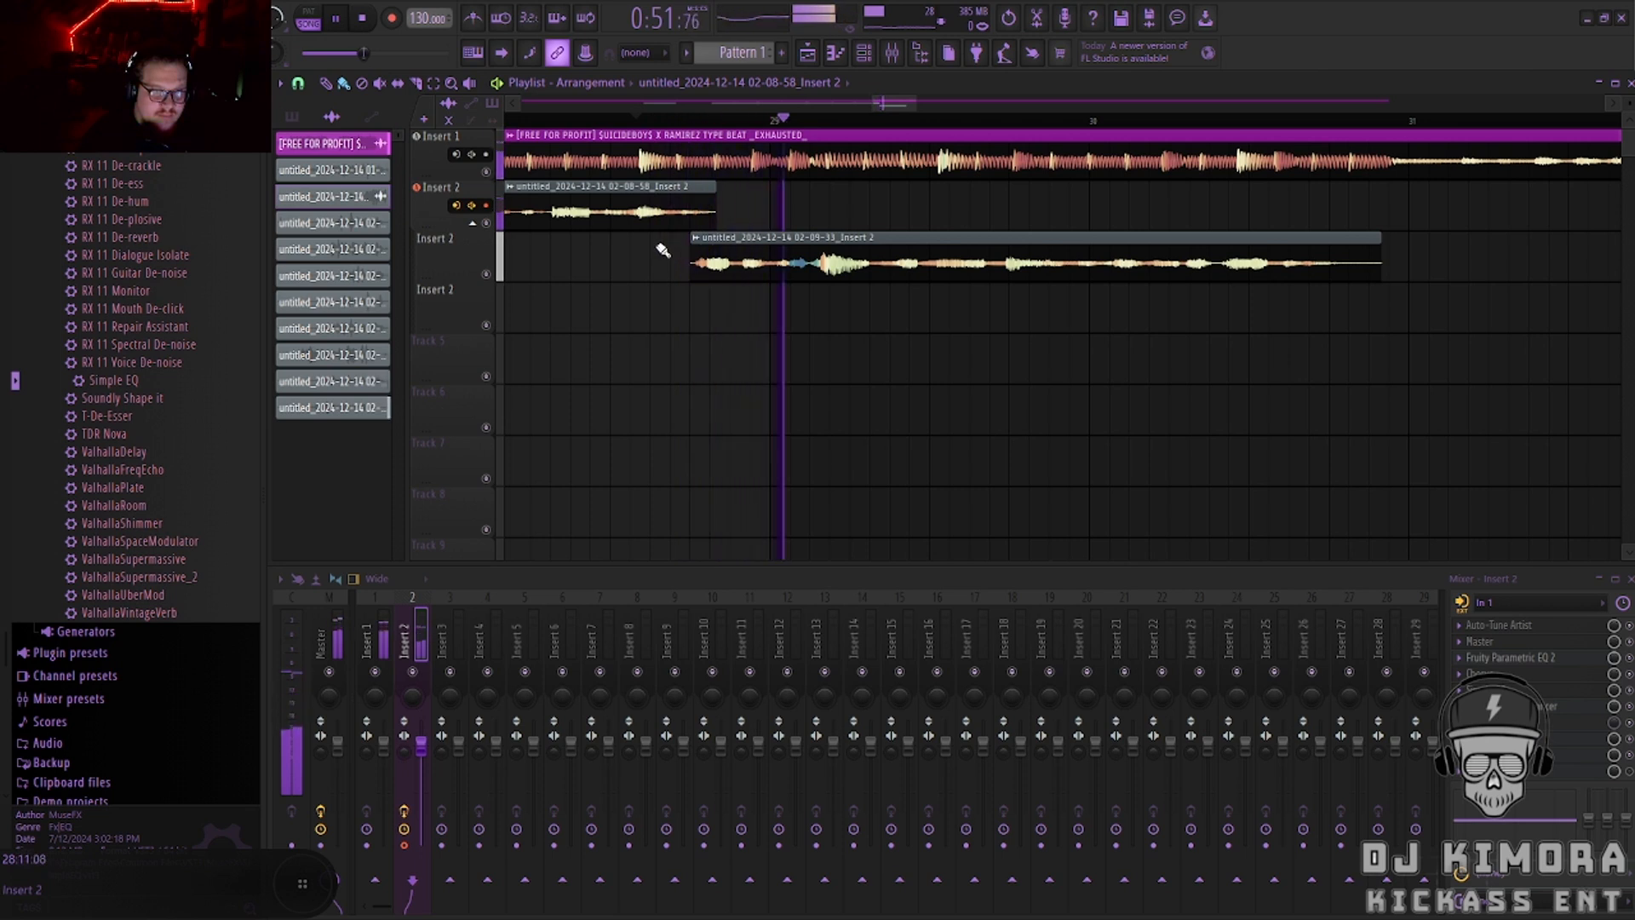
key("shift+Up")
key("space")
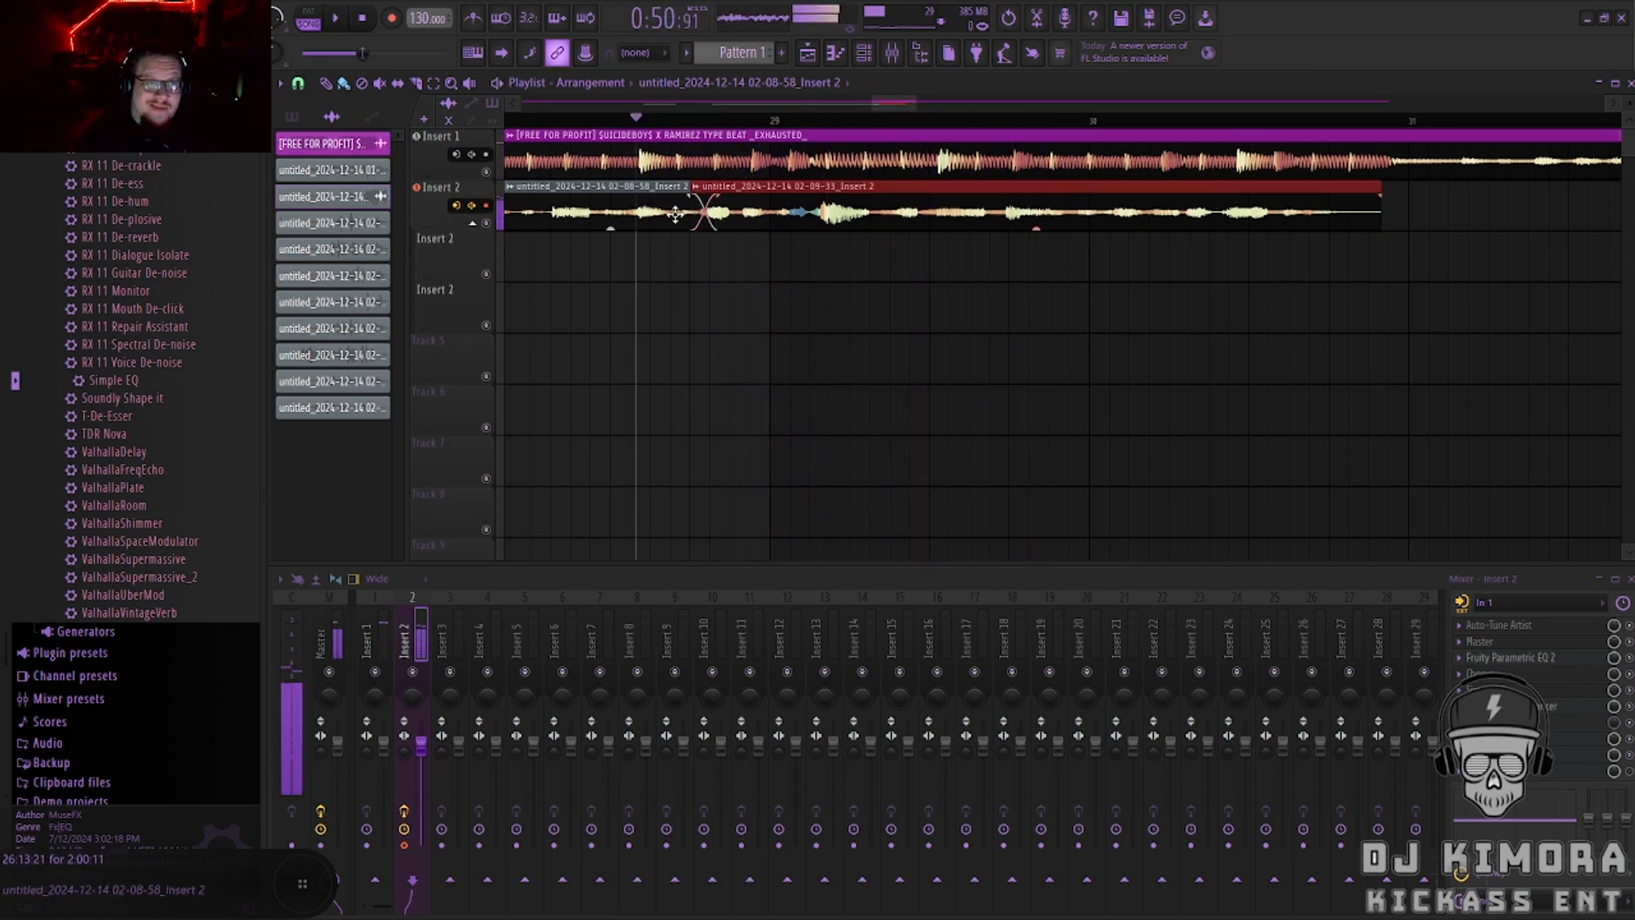
Audition the overlap of the last two clips, remove the 02-09-33 fade-in and set the 02-08-58 fade-out to about 0.135 seconds.
scroll(681, 217, "up", 3, "ctrl")
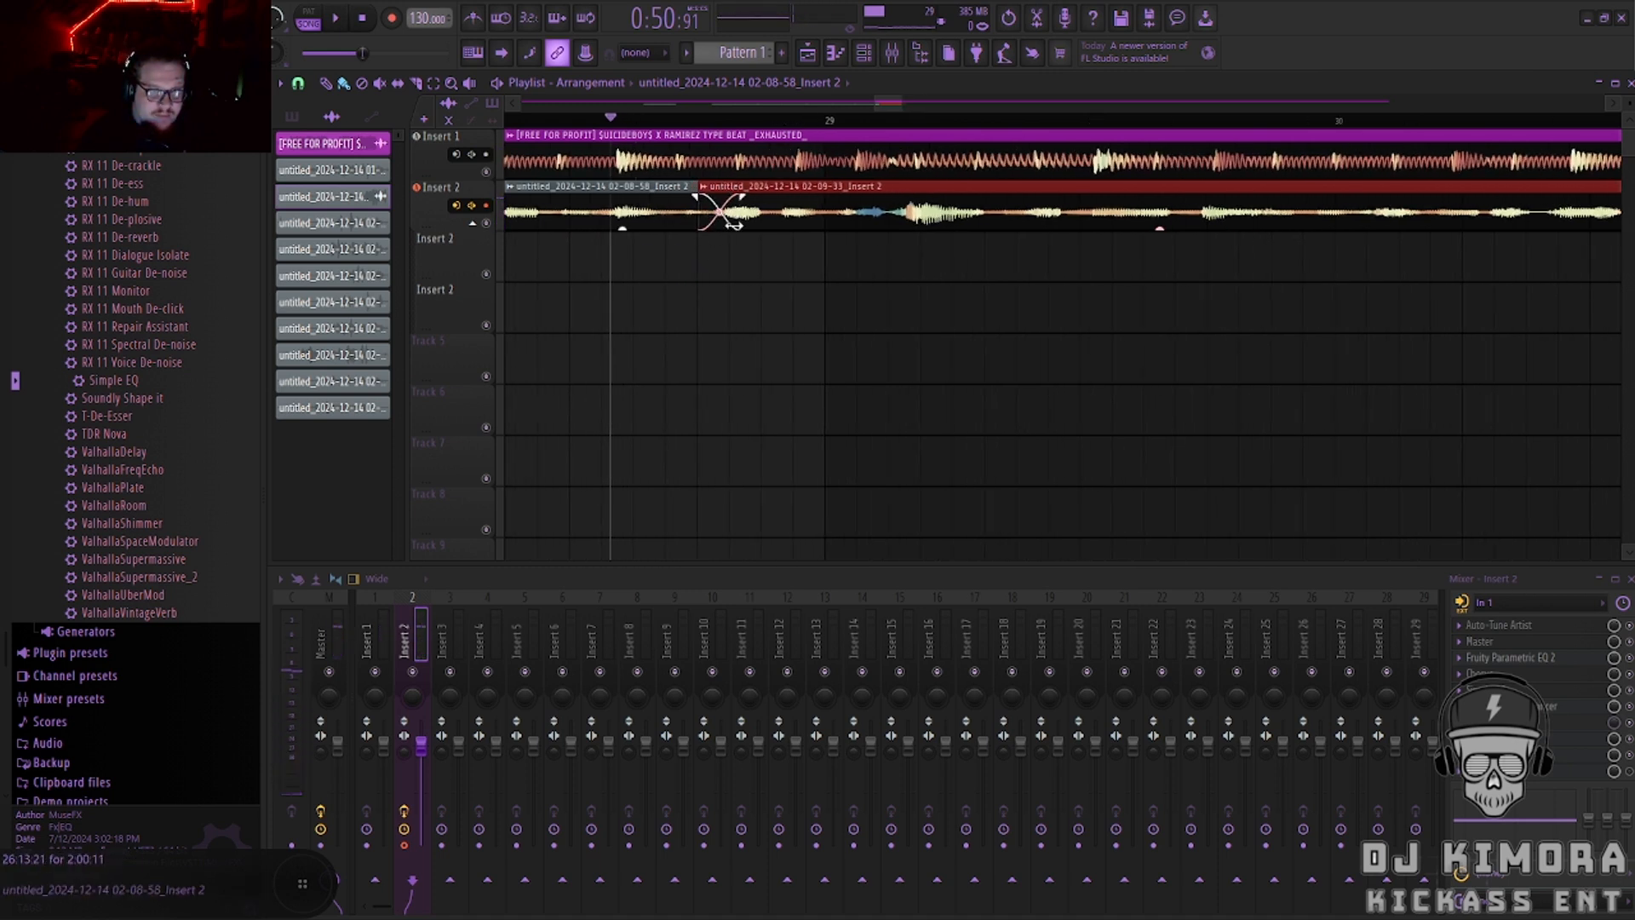
key("space")
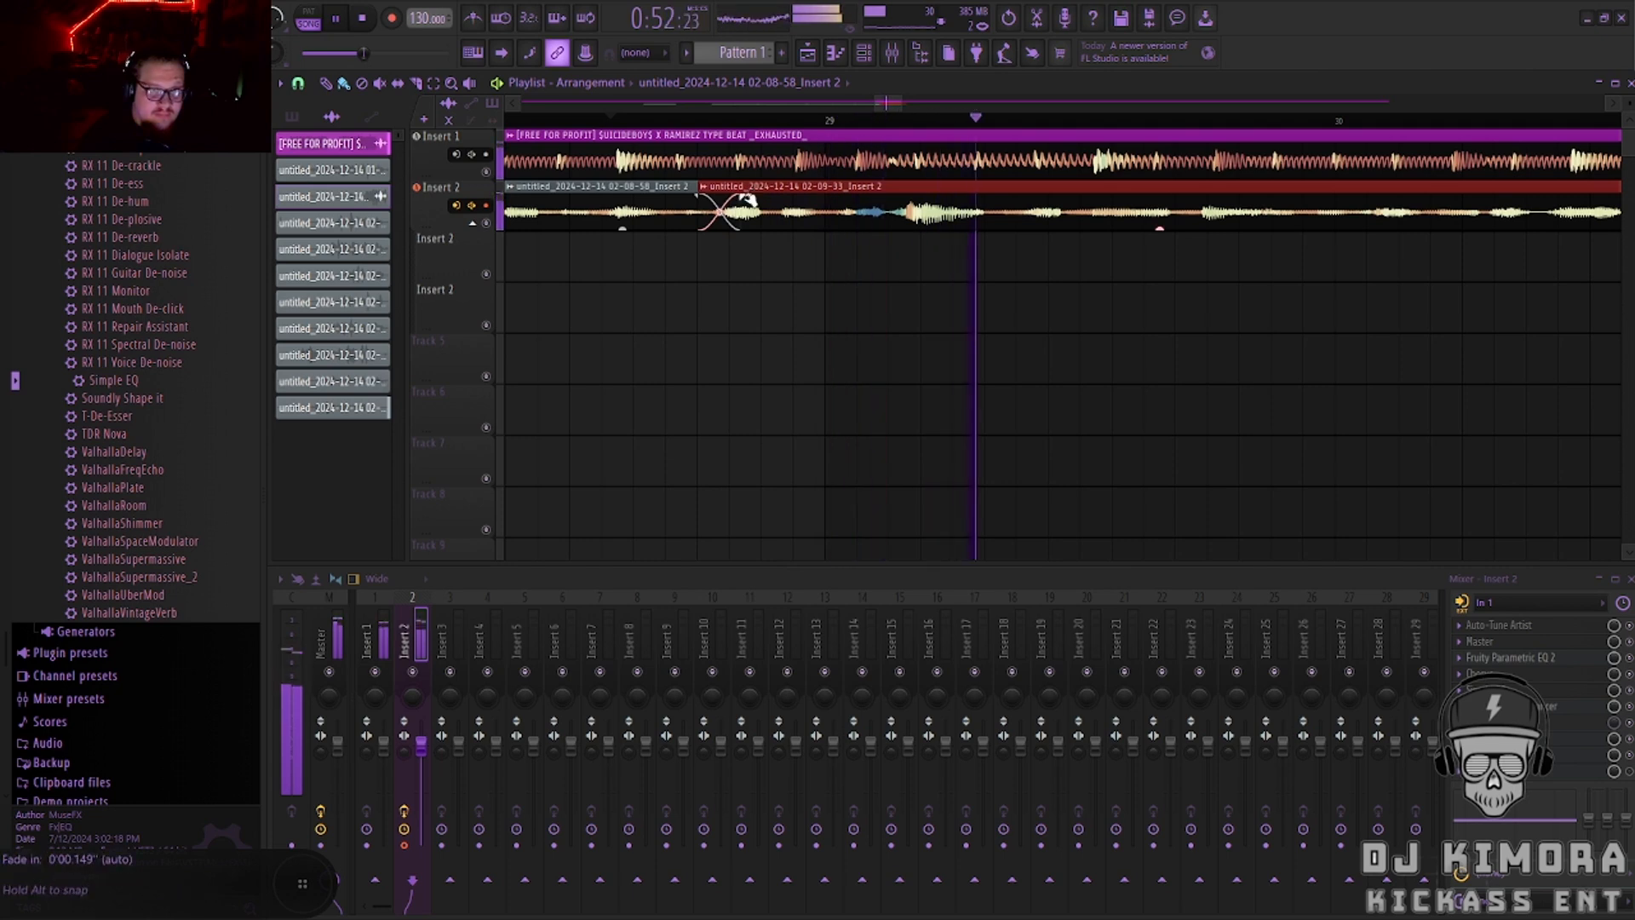
key("space")
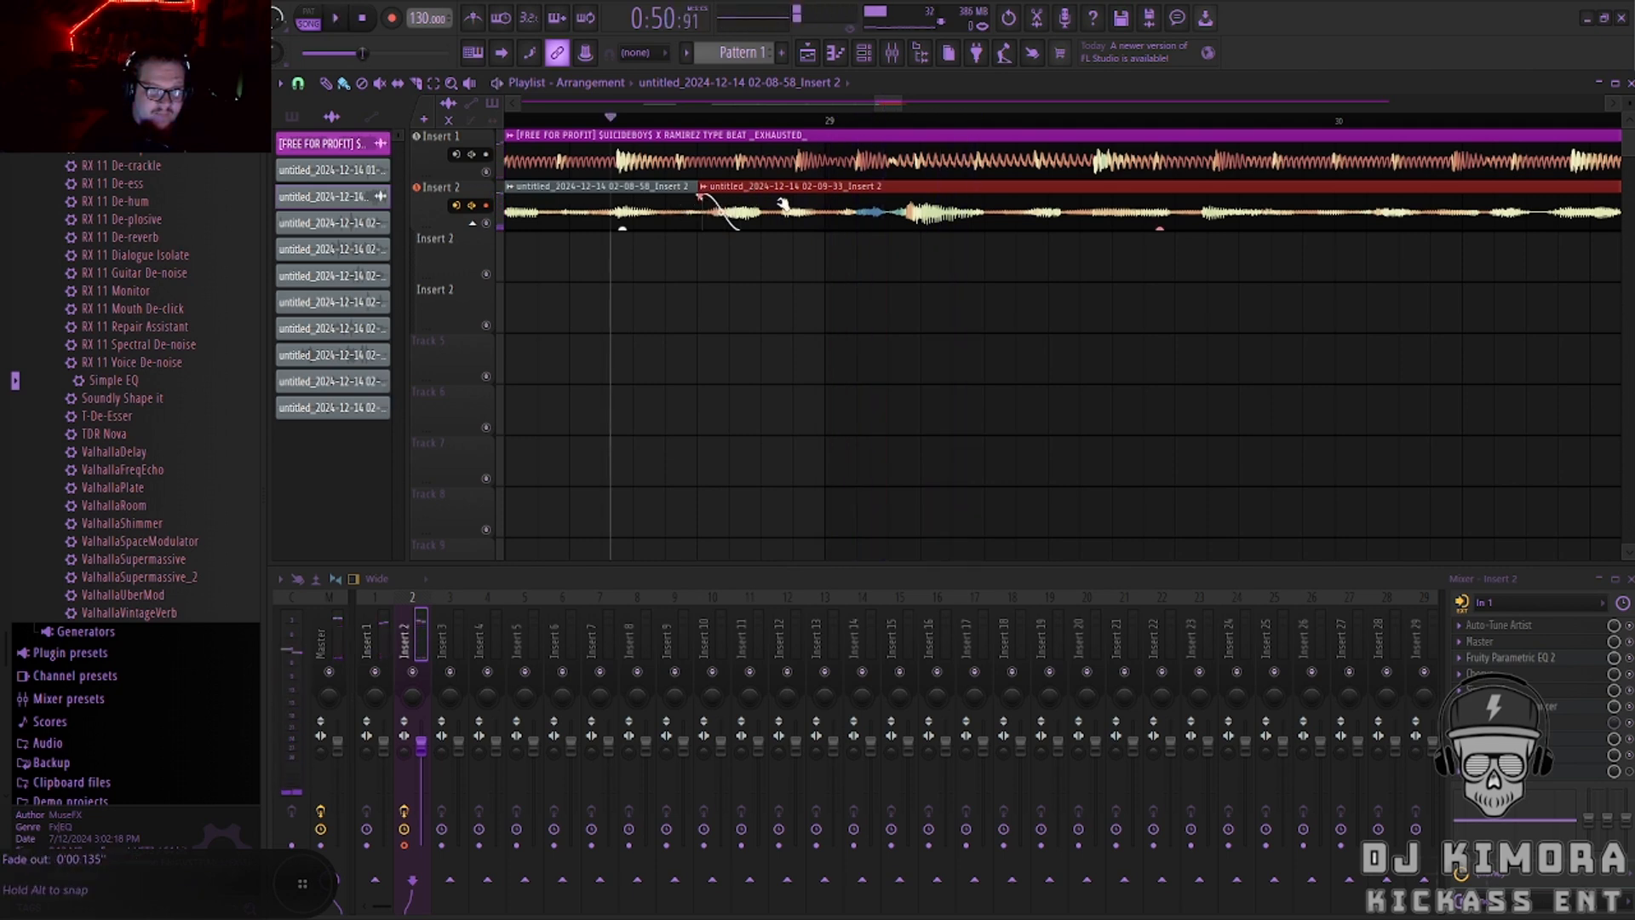
Play back the joined last takes, bring the whole arrangement into view and stop playback.
key("space")
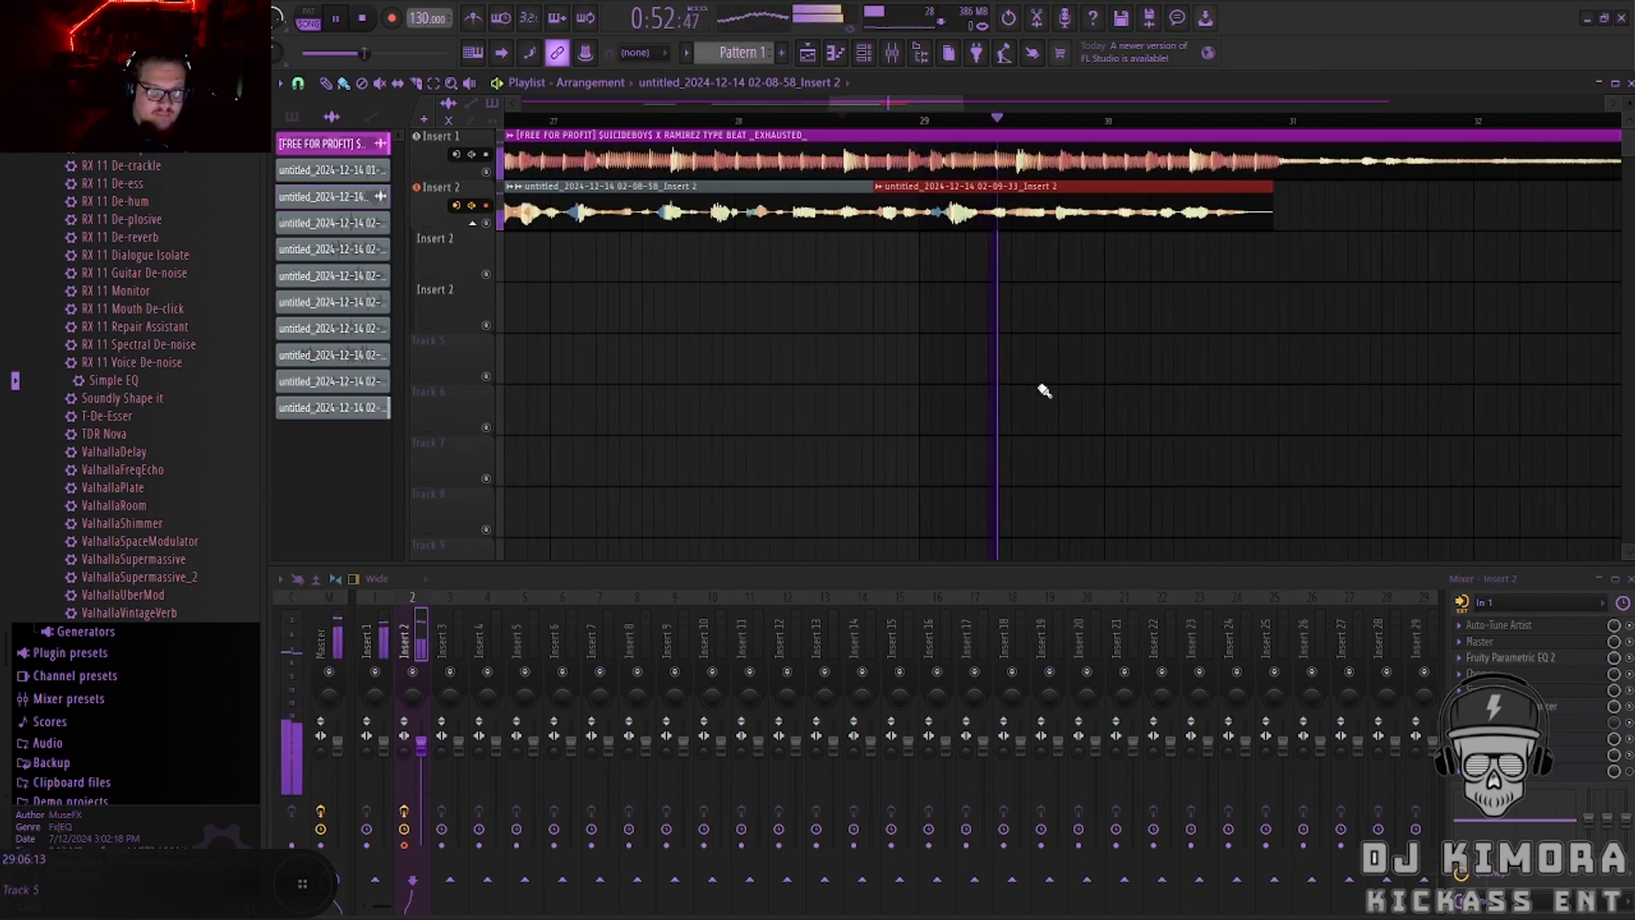
scroll(1075, 318, "down", 8)
scroll(1075, 319, "down", 3)
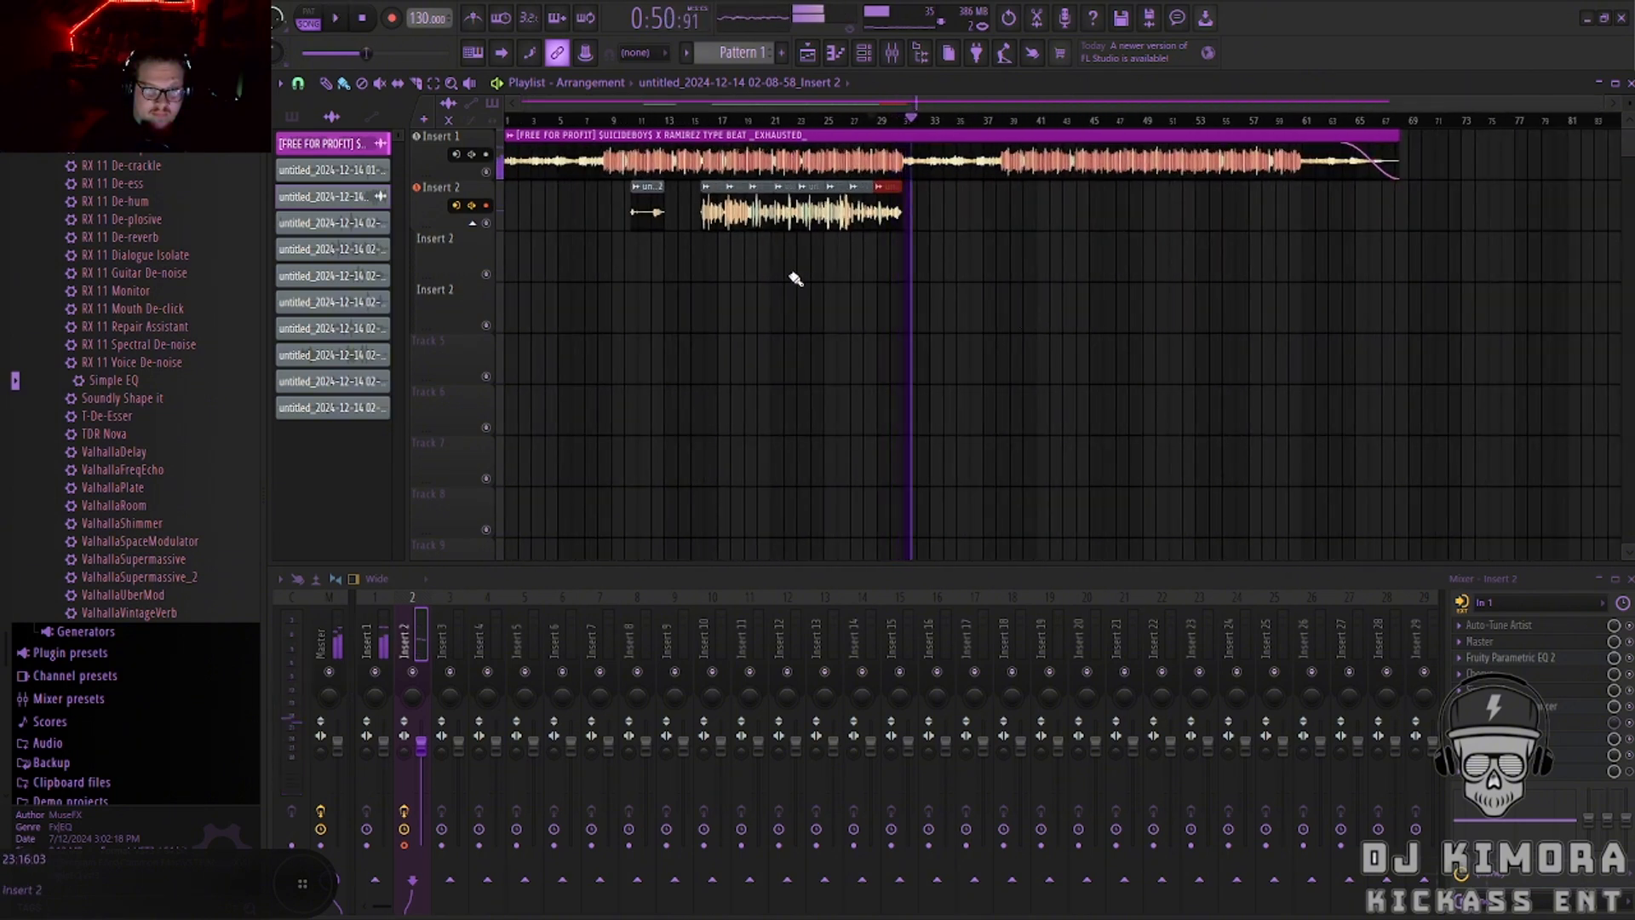
key("space")
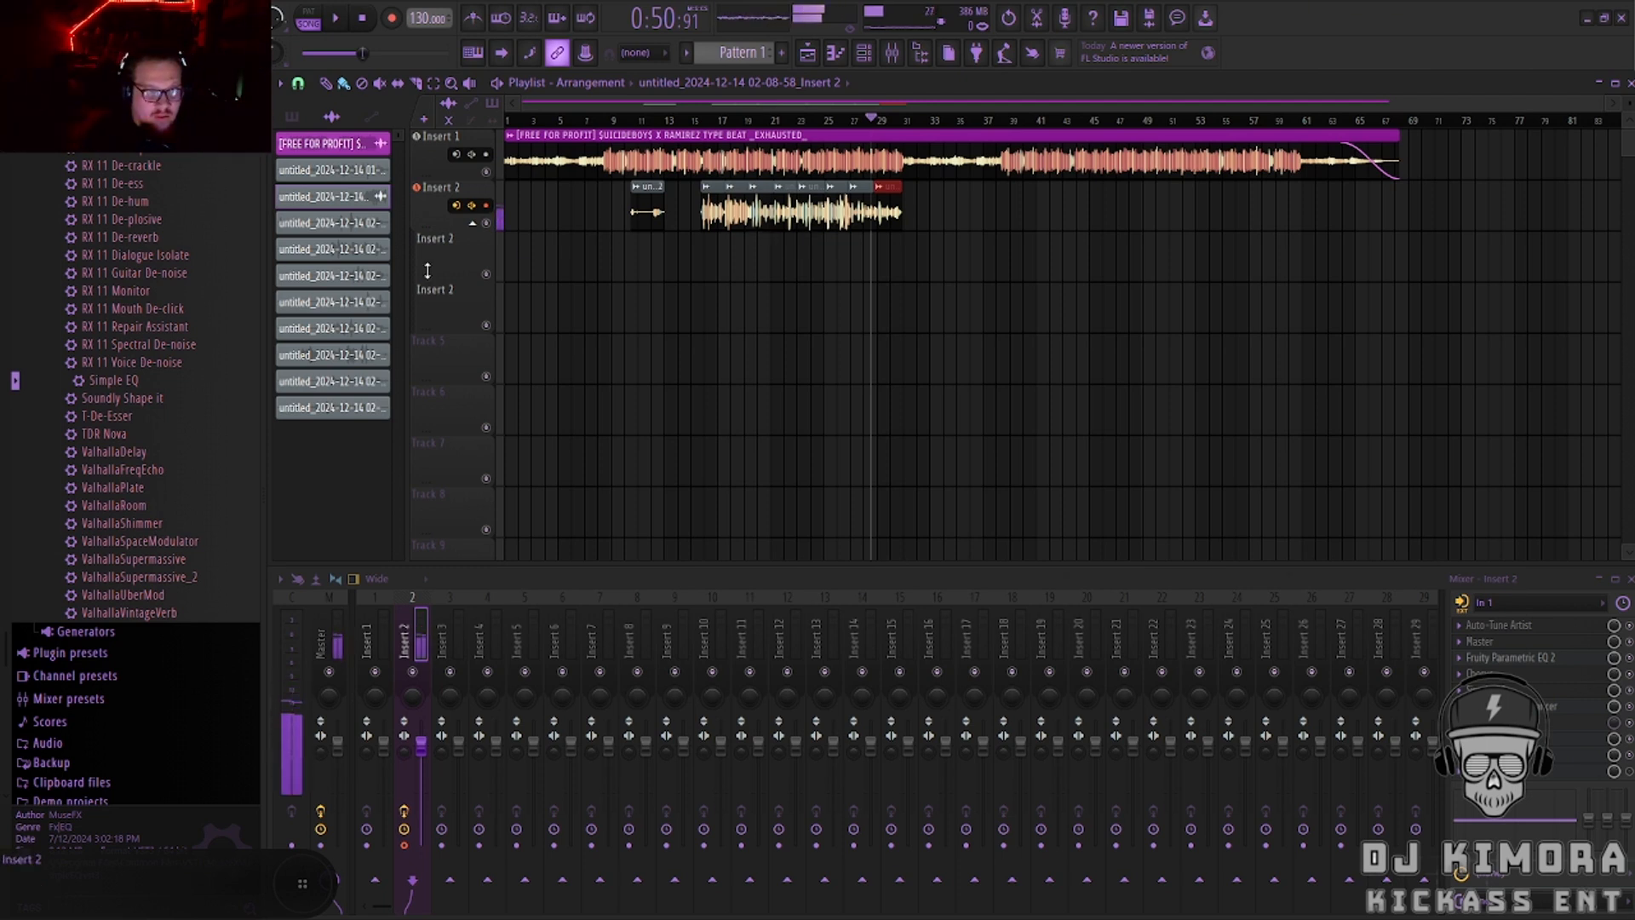
Delete the two empty Insert 2 tracks below the main vocal track in the playlist.
right_click(451, 284)
left_click(503, 656)
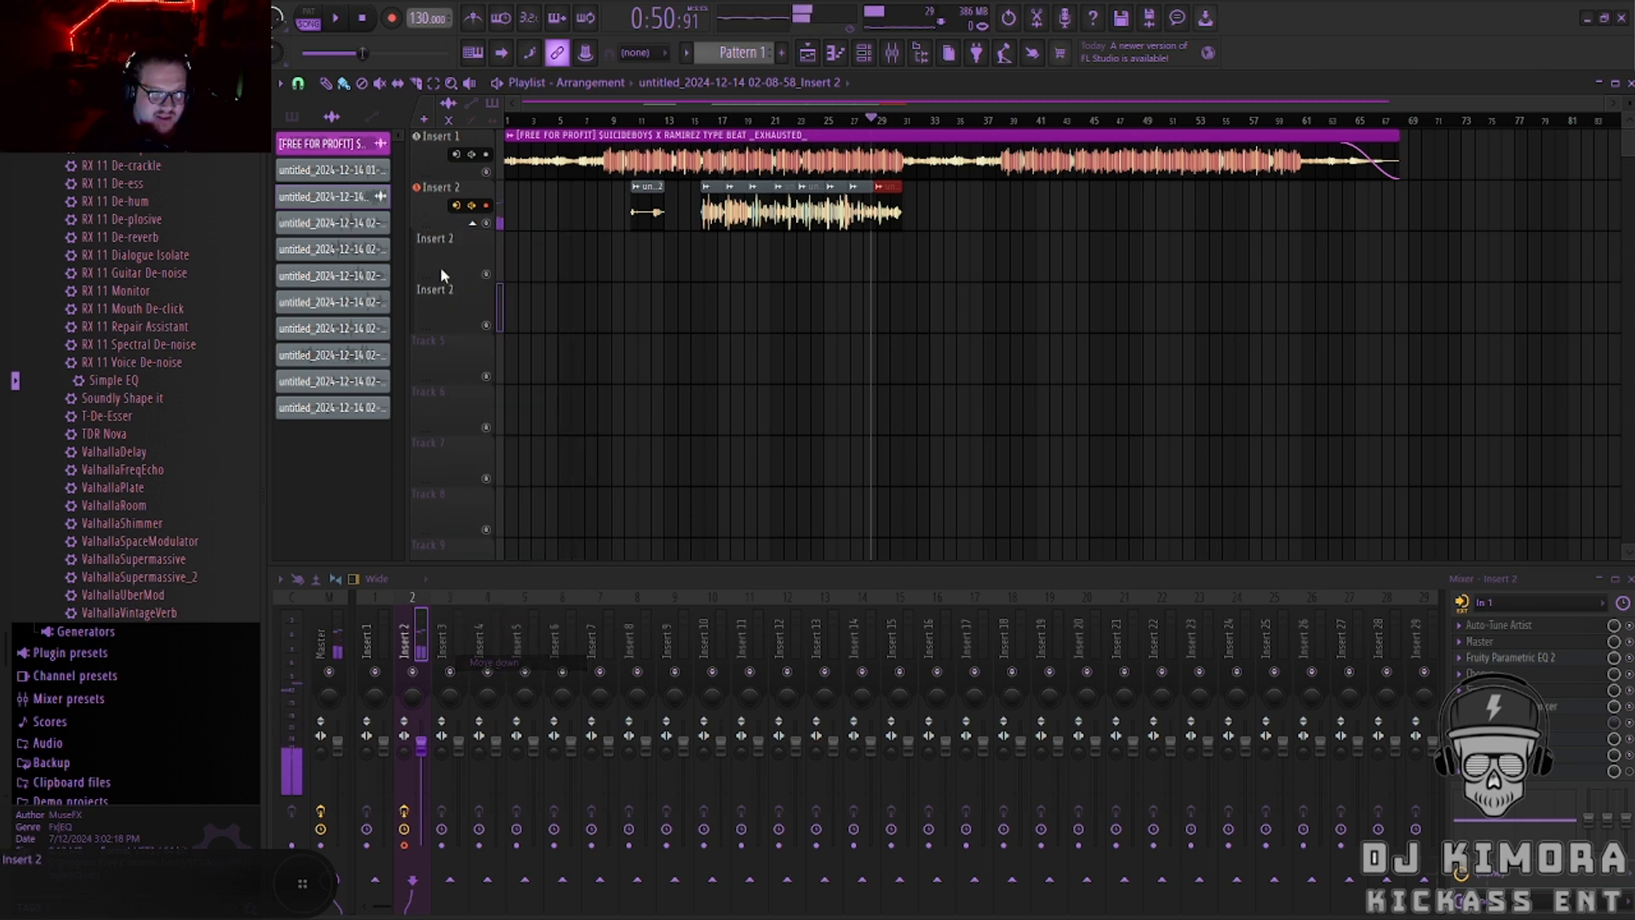
right_click(443, 258)
left_click(473, 637)
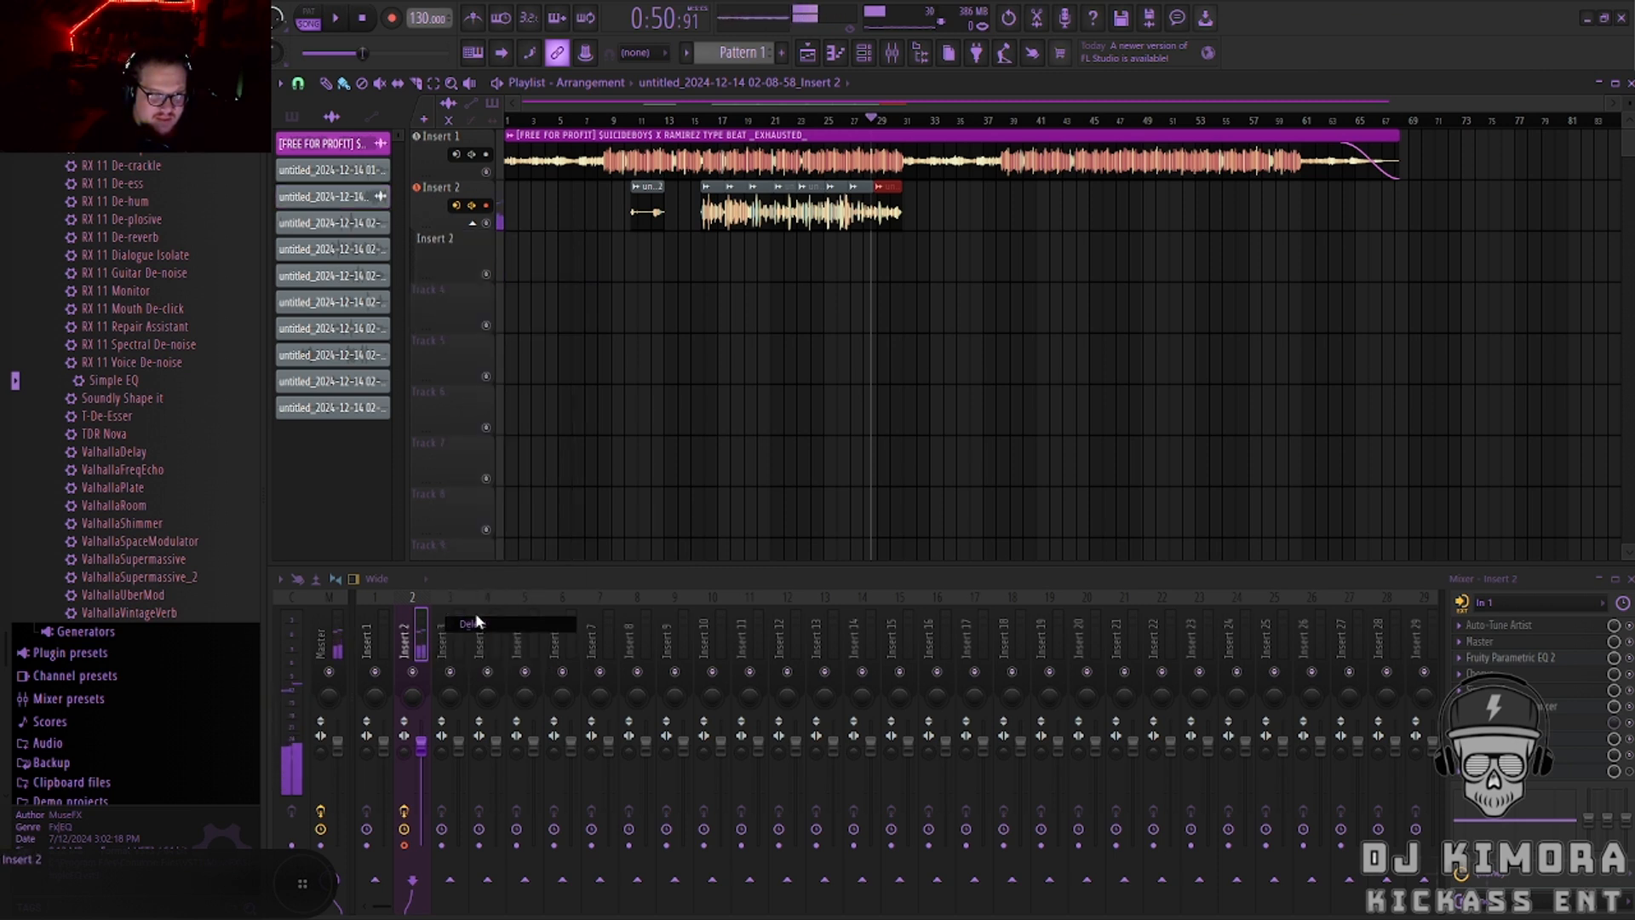
right_click(436, 239)
left_click(468, 626)
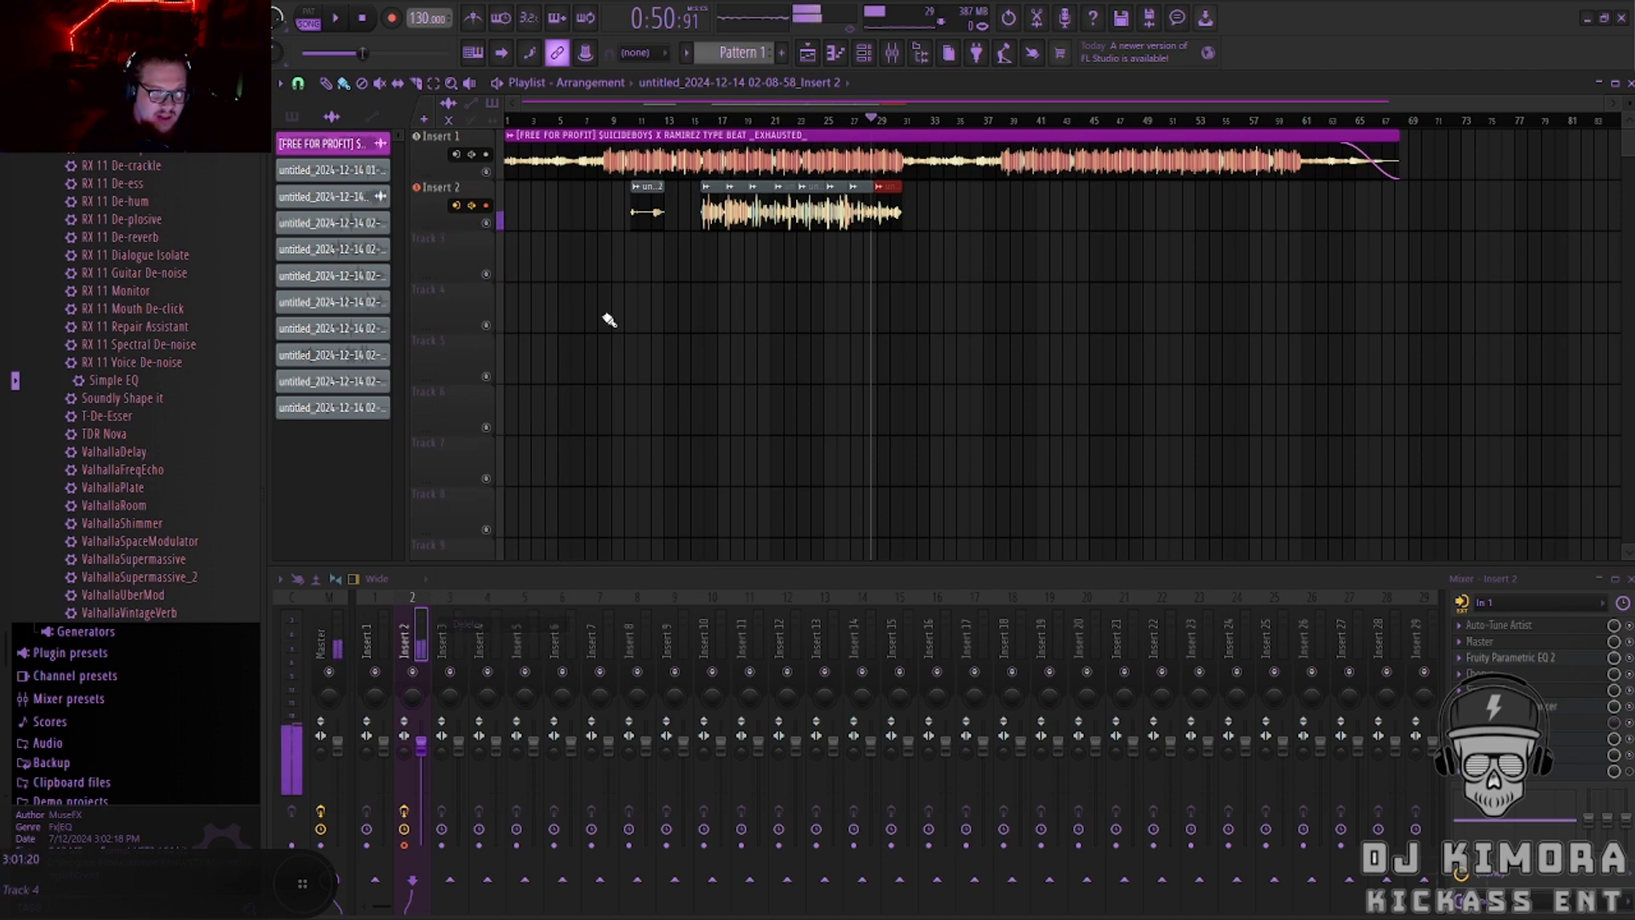
Save the Insert 2 mixer track state as a preset named SCRIMMY MAIN in the Mixer presets folder.
scroll(715, 298, "up", 3)
mouse_move(934, 101)
left_mouse_down()
mouse_move(483, 113)
mouse_move(1213, 165)
mouse_move(870, 182)
mouse_move(759, 168)
mouse_move(974, 201)
mouse_move(500, 175)
left_mouse_up()
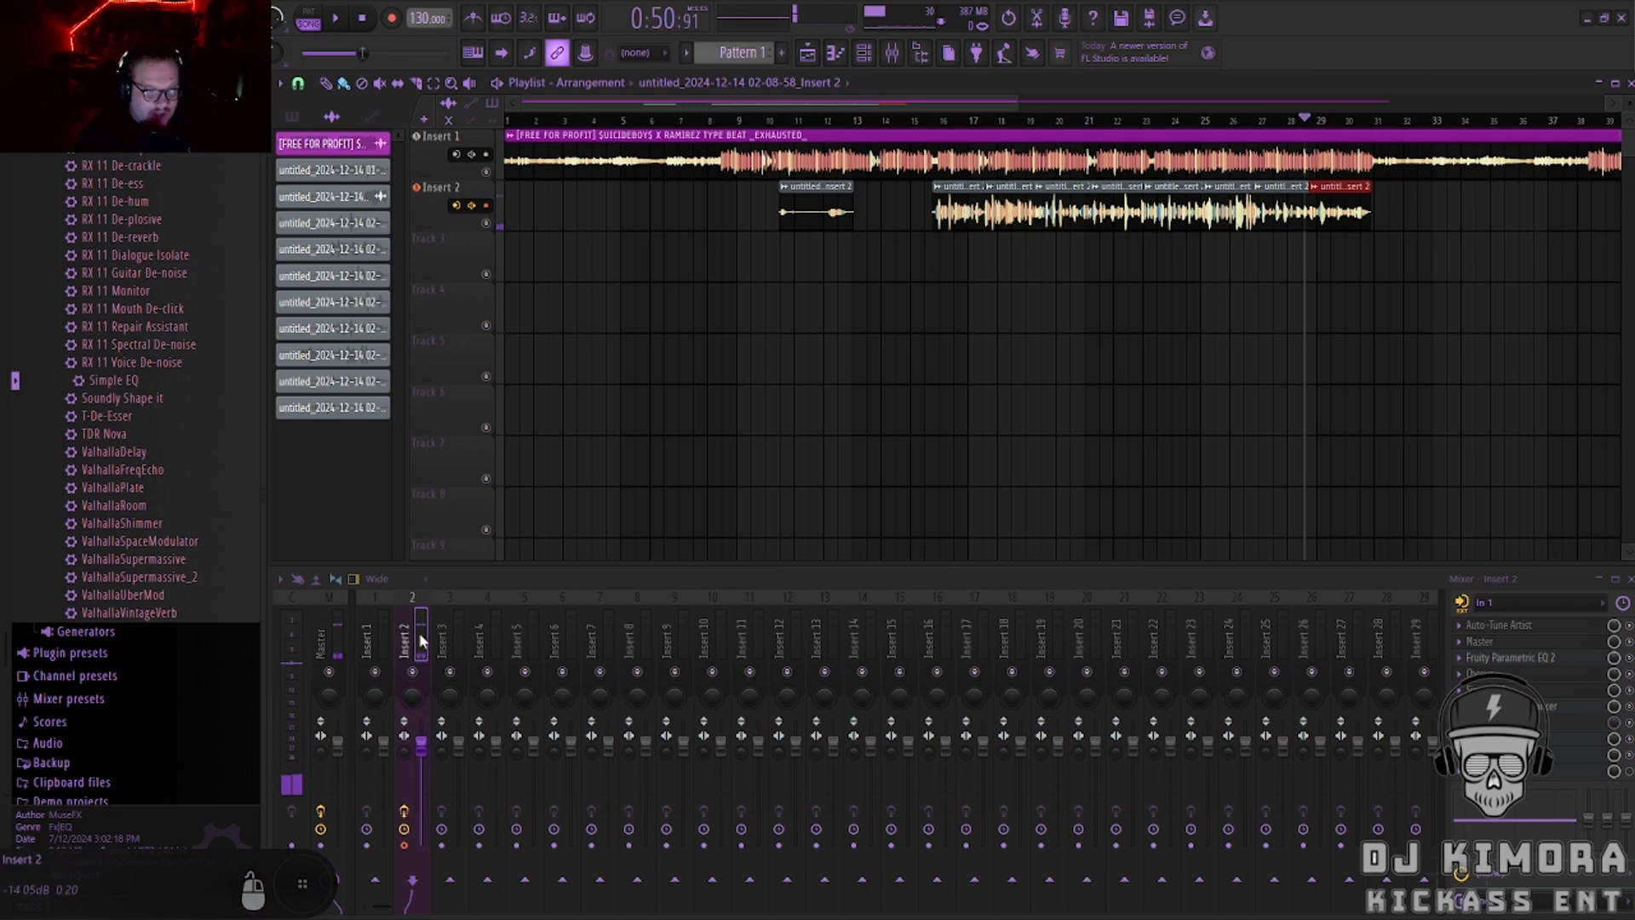
left_click(441, 641)
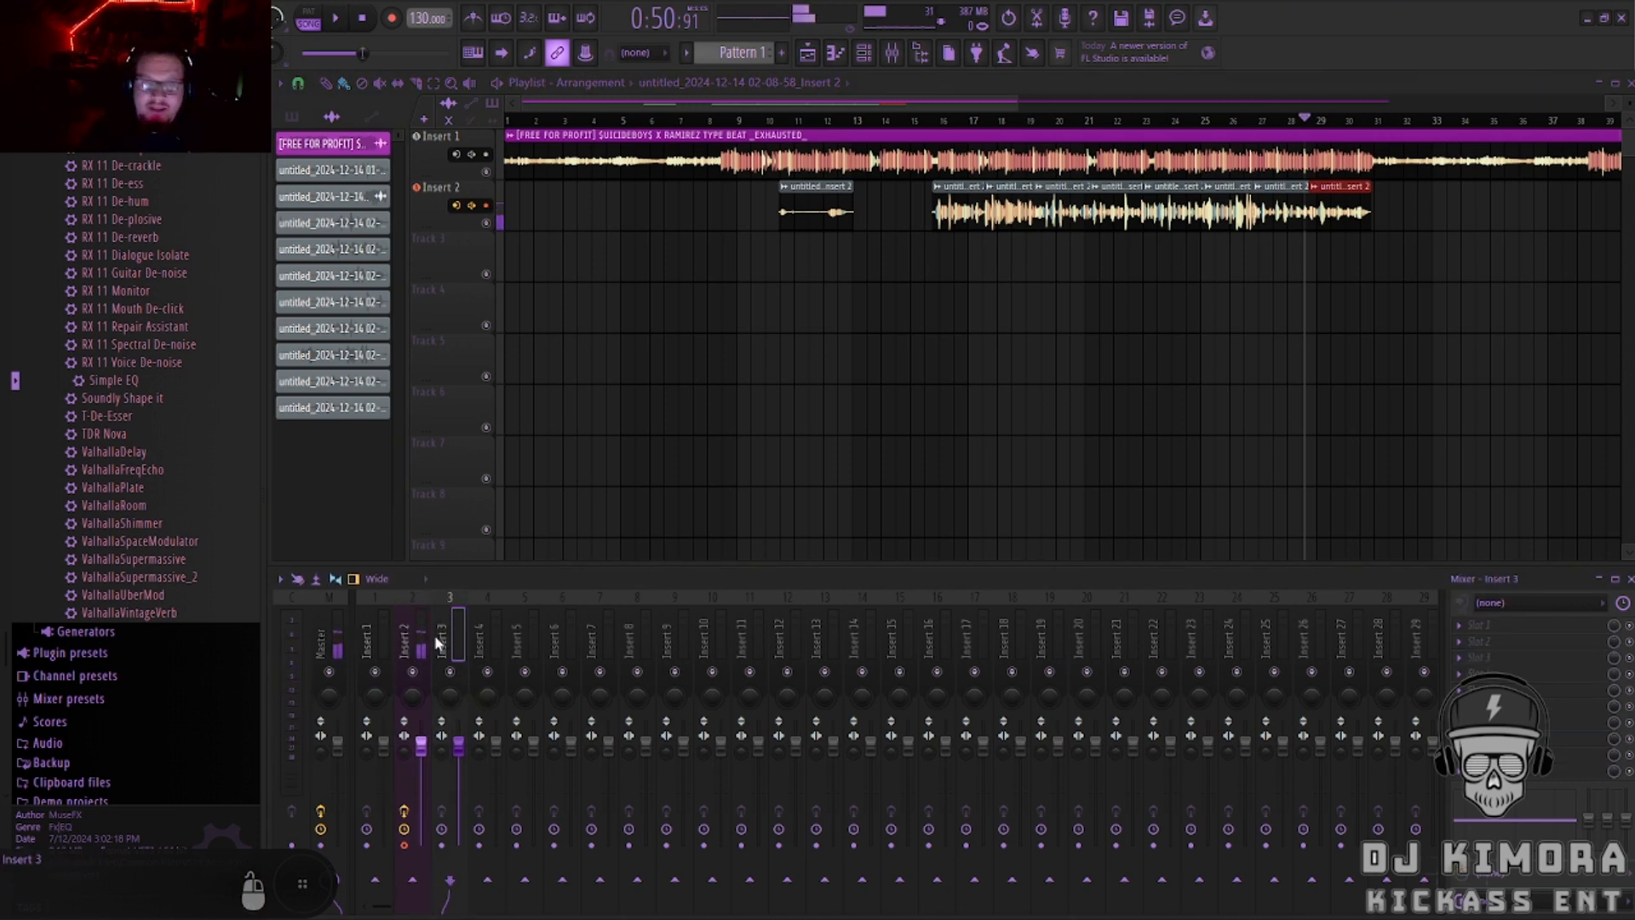
left_click(411, 638)
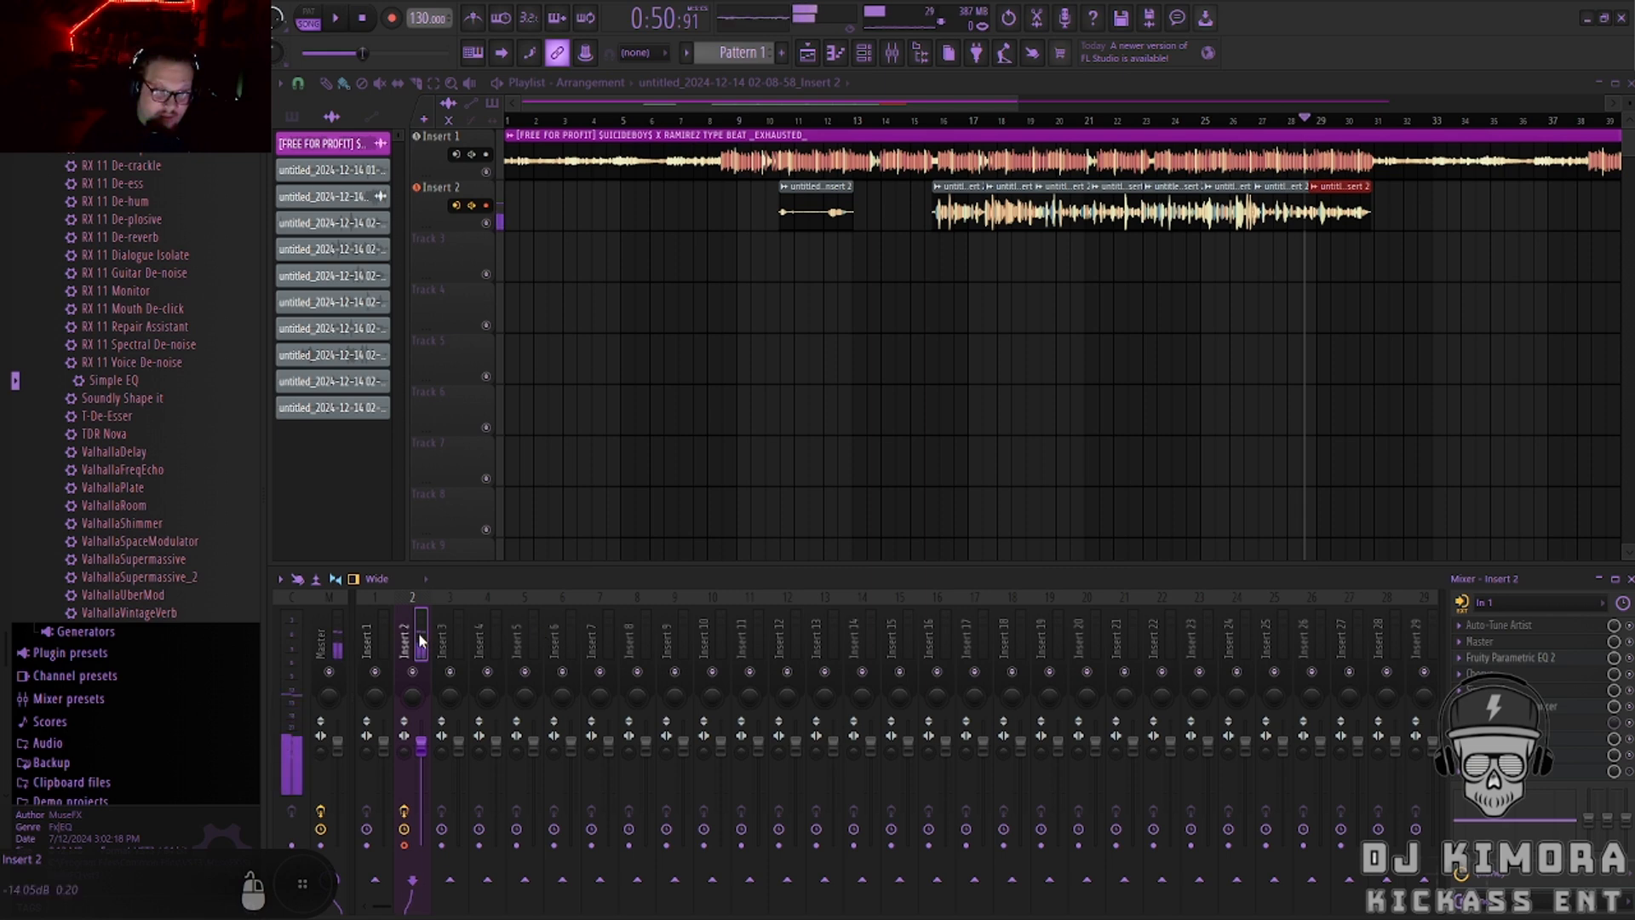
right_click(419, 645)
mouse_move(524, 519)
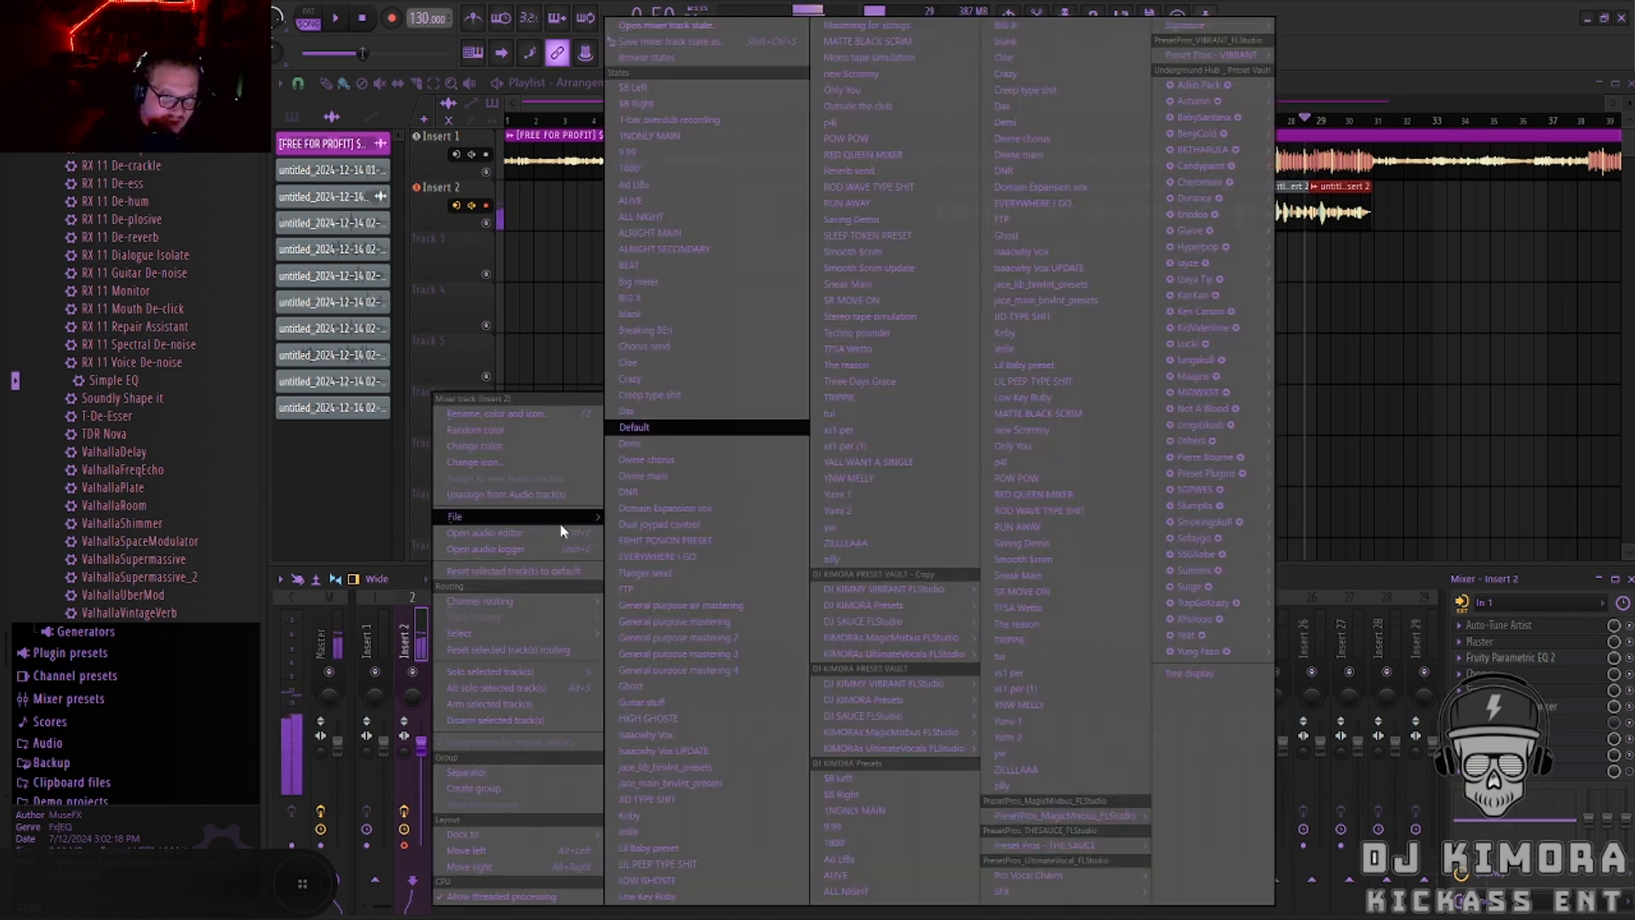
left_click(647, 41)
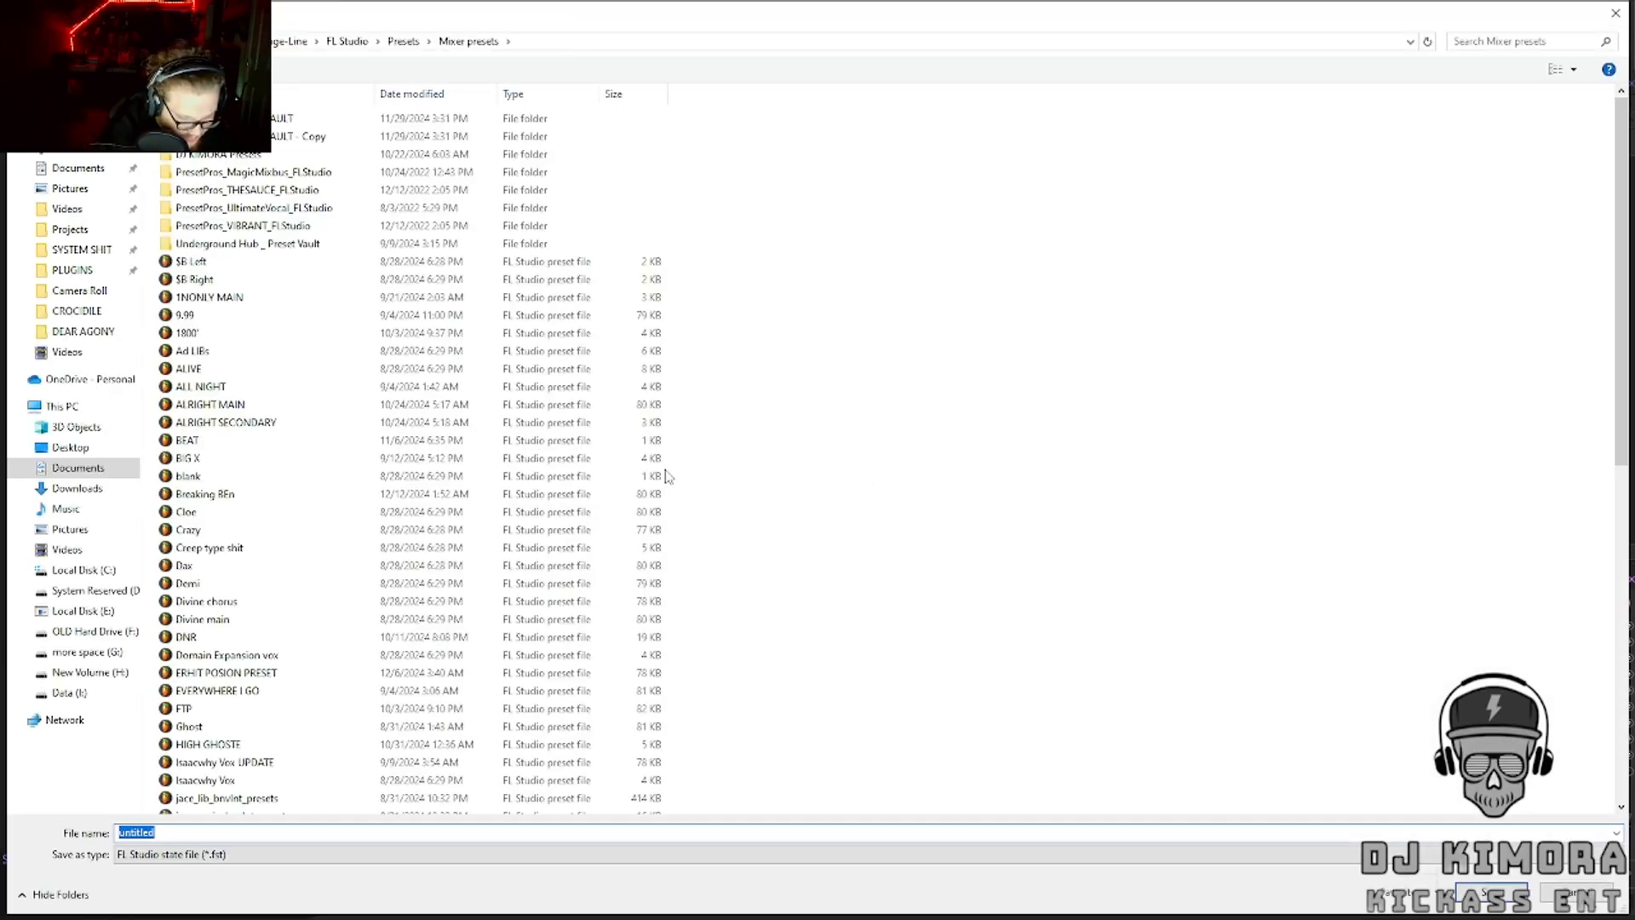
type("SCRIMMY")
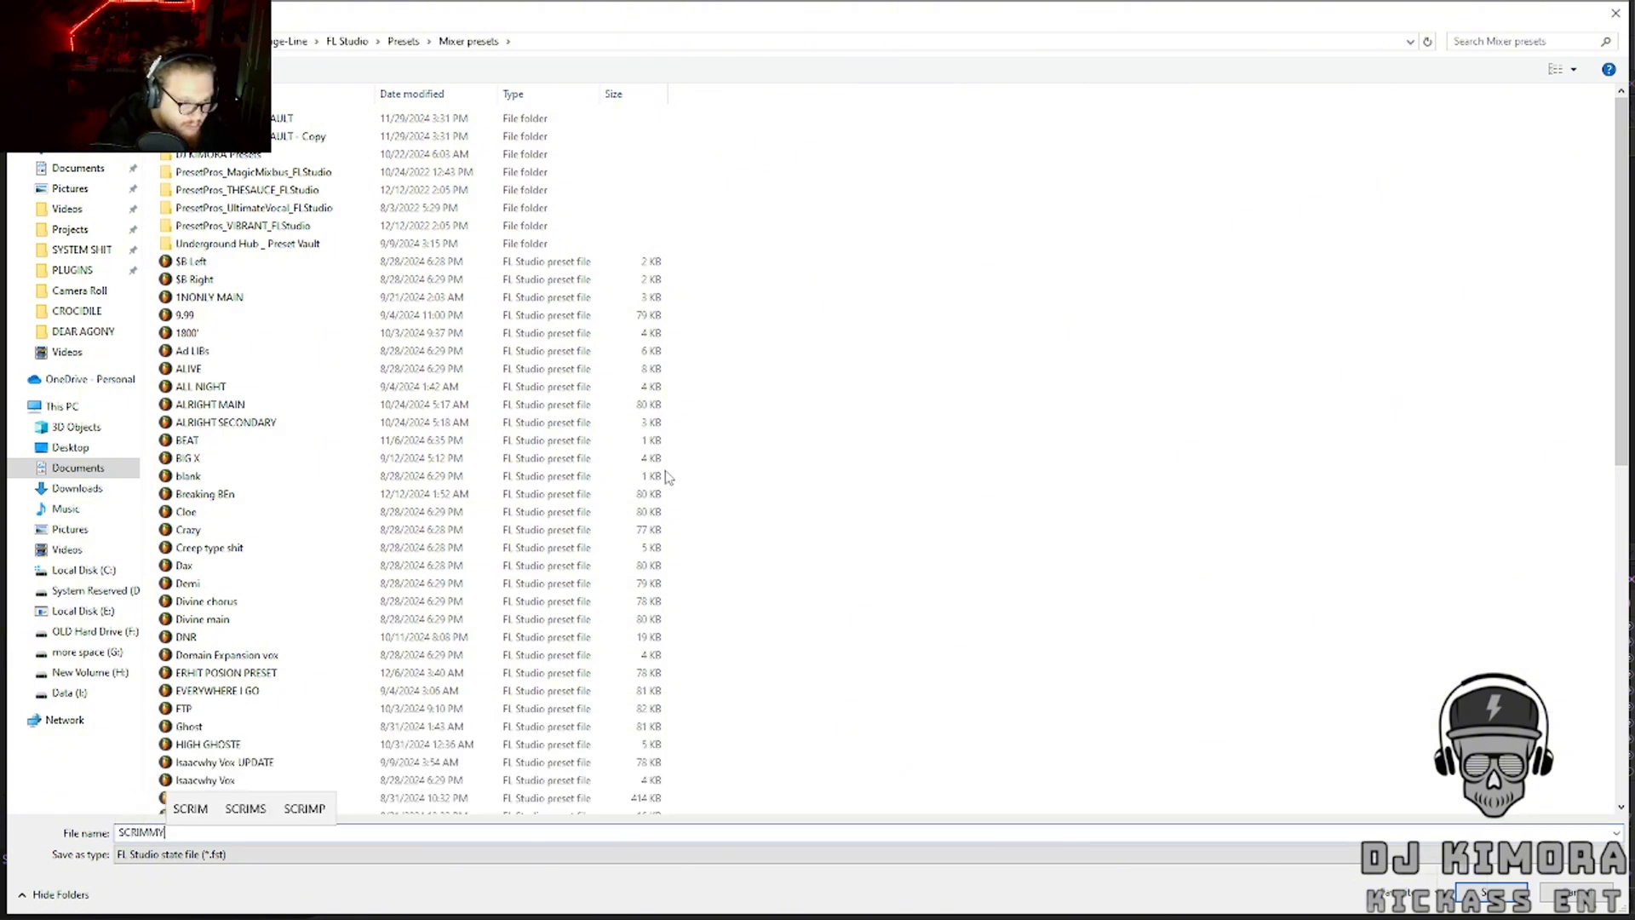
type(" MAIN")
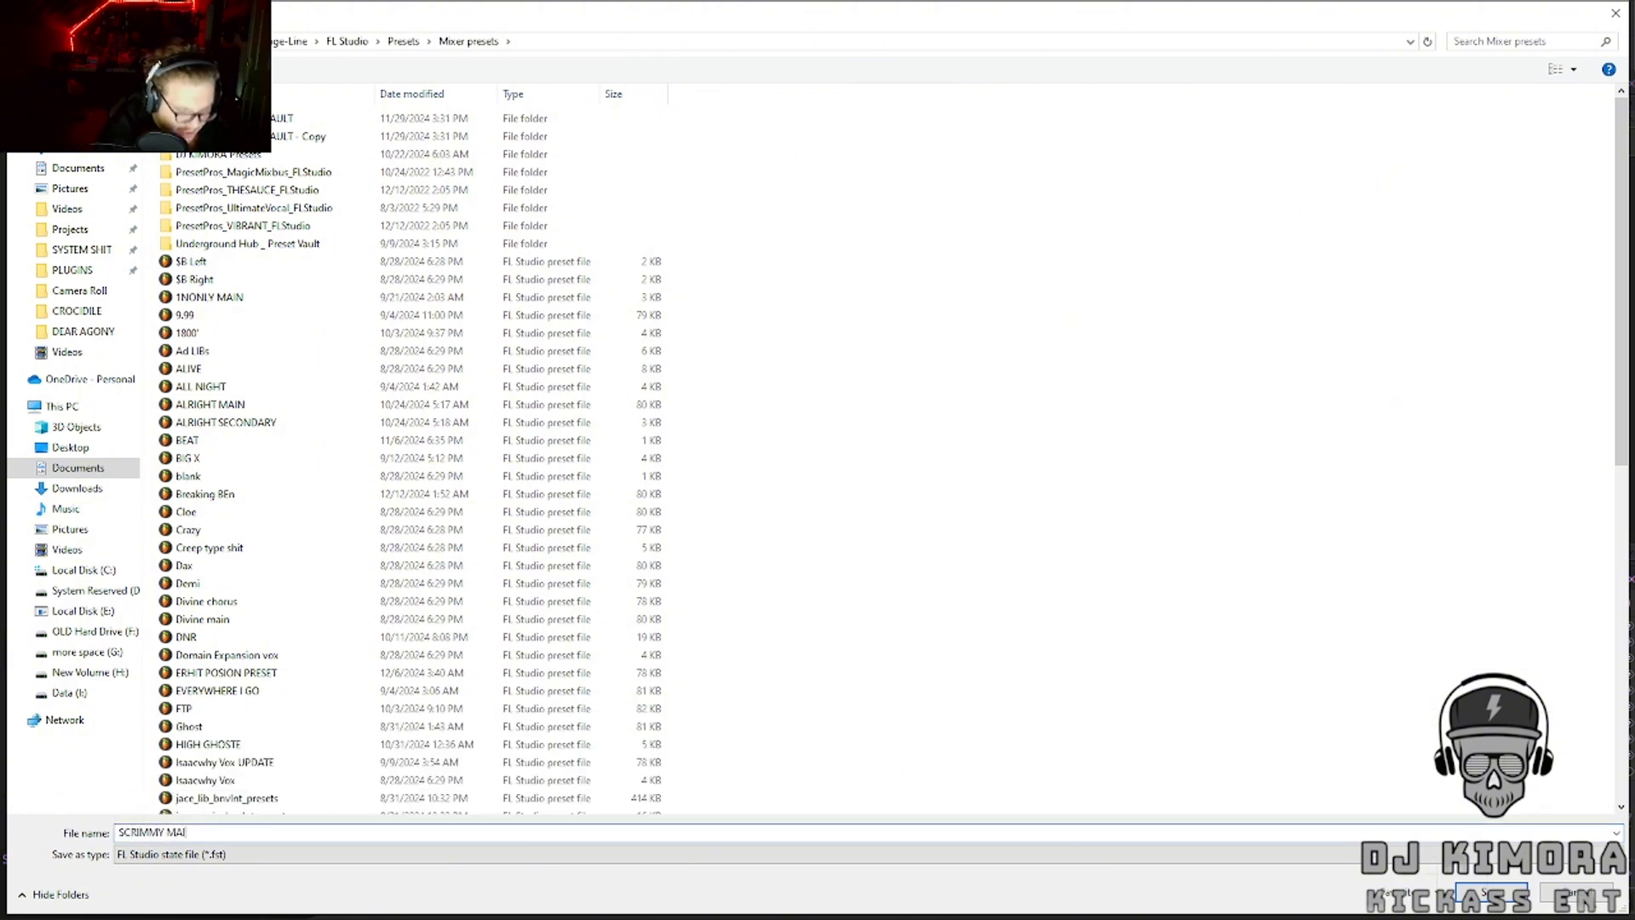
key("Return")
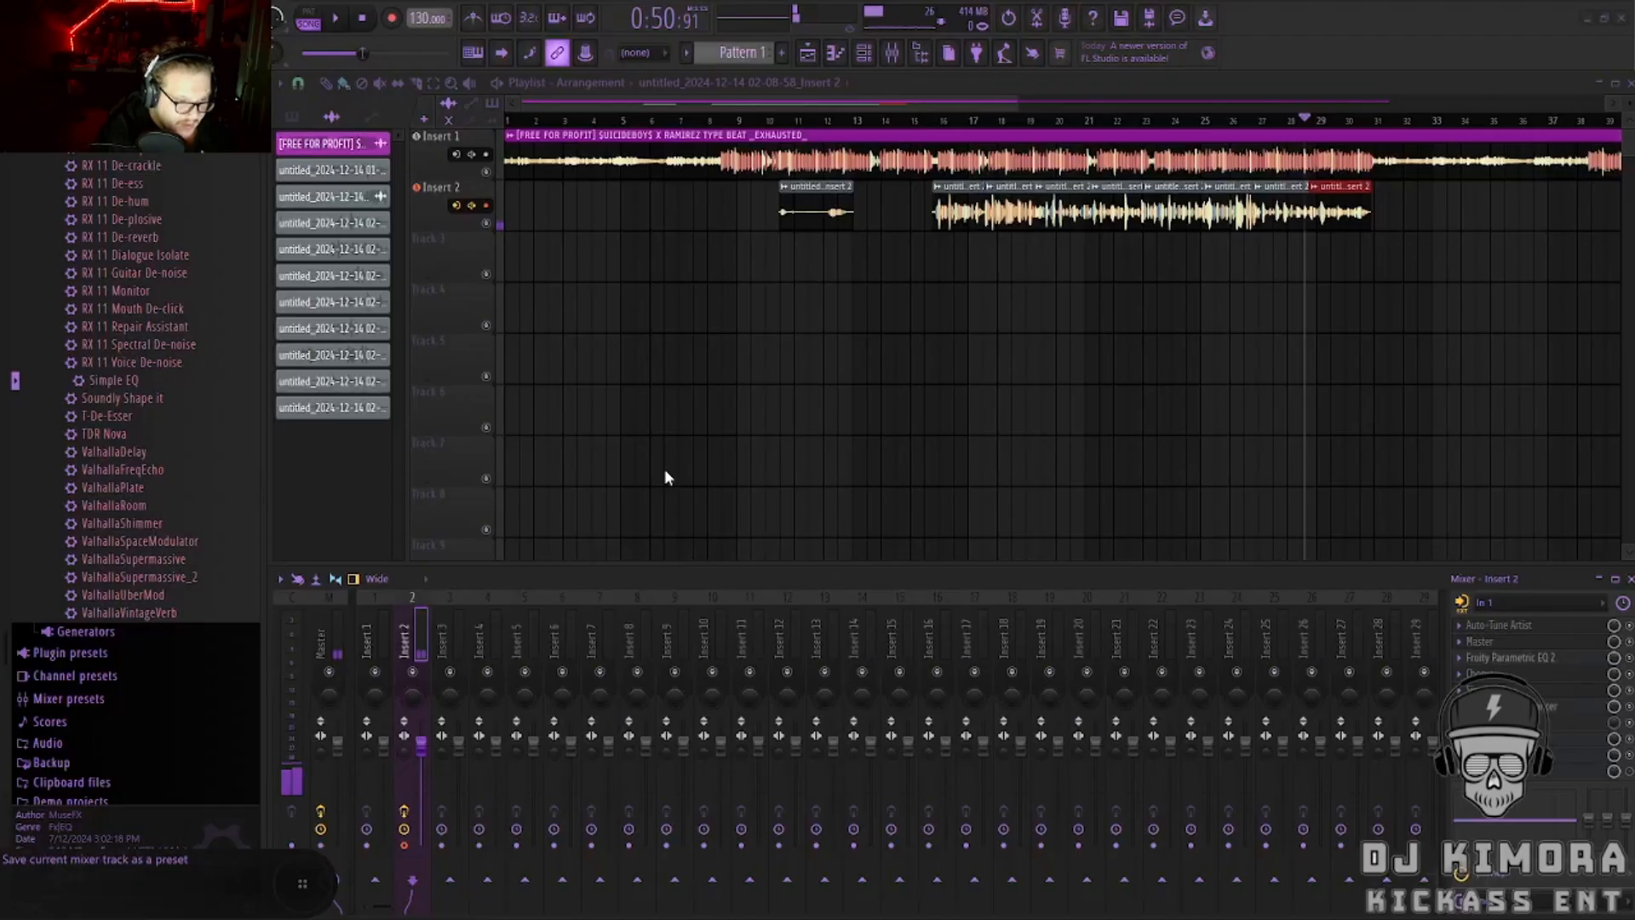
Load the SCRIMMY MAIN preset onto the empty Insert 3 mixer track.
right_click(452, 638)
mouse_move(566, 516)
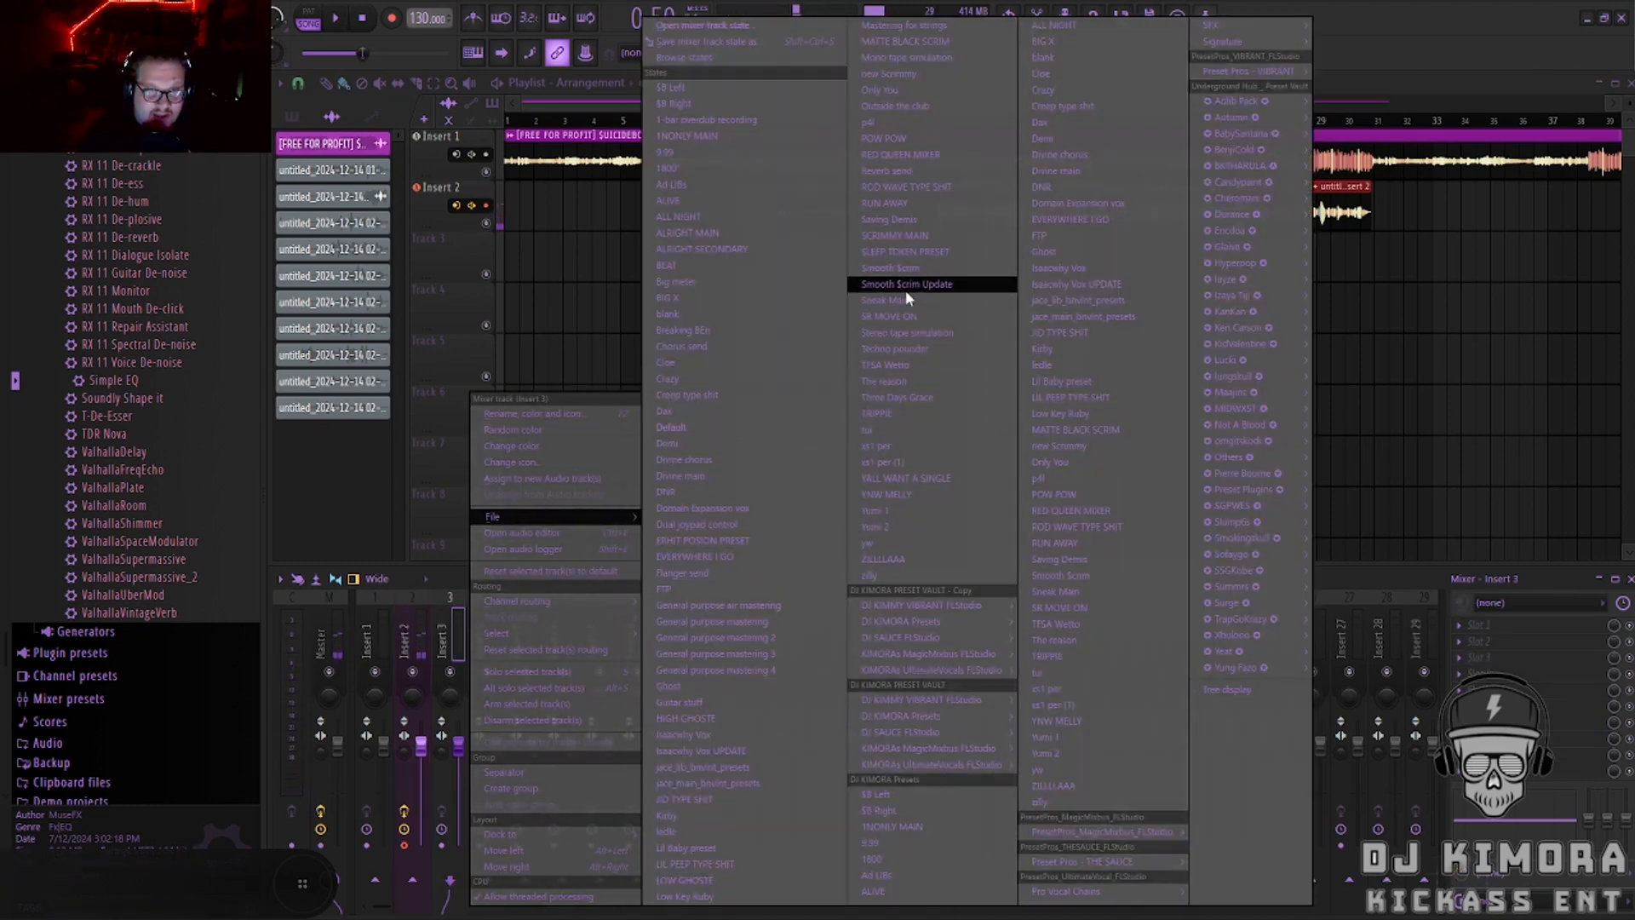
left_click(922, 234)
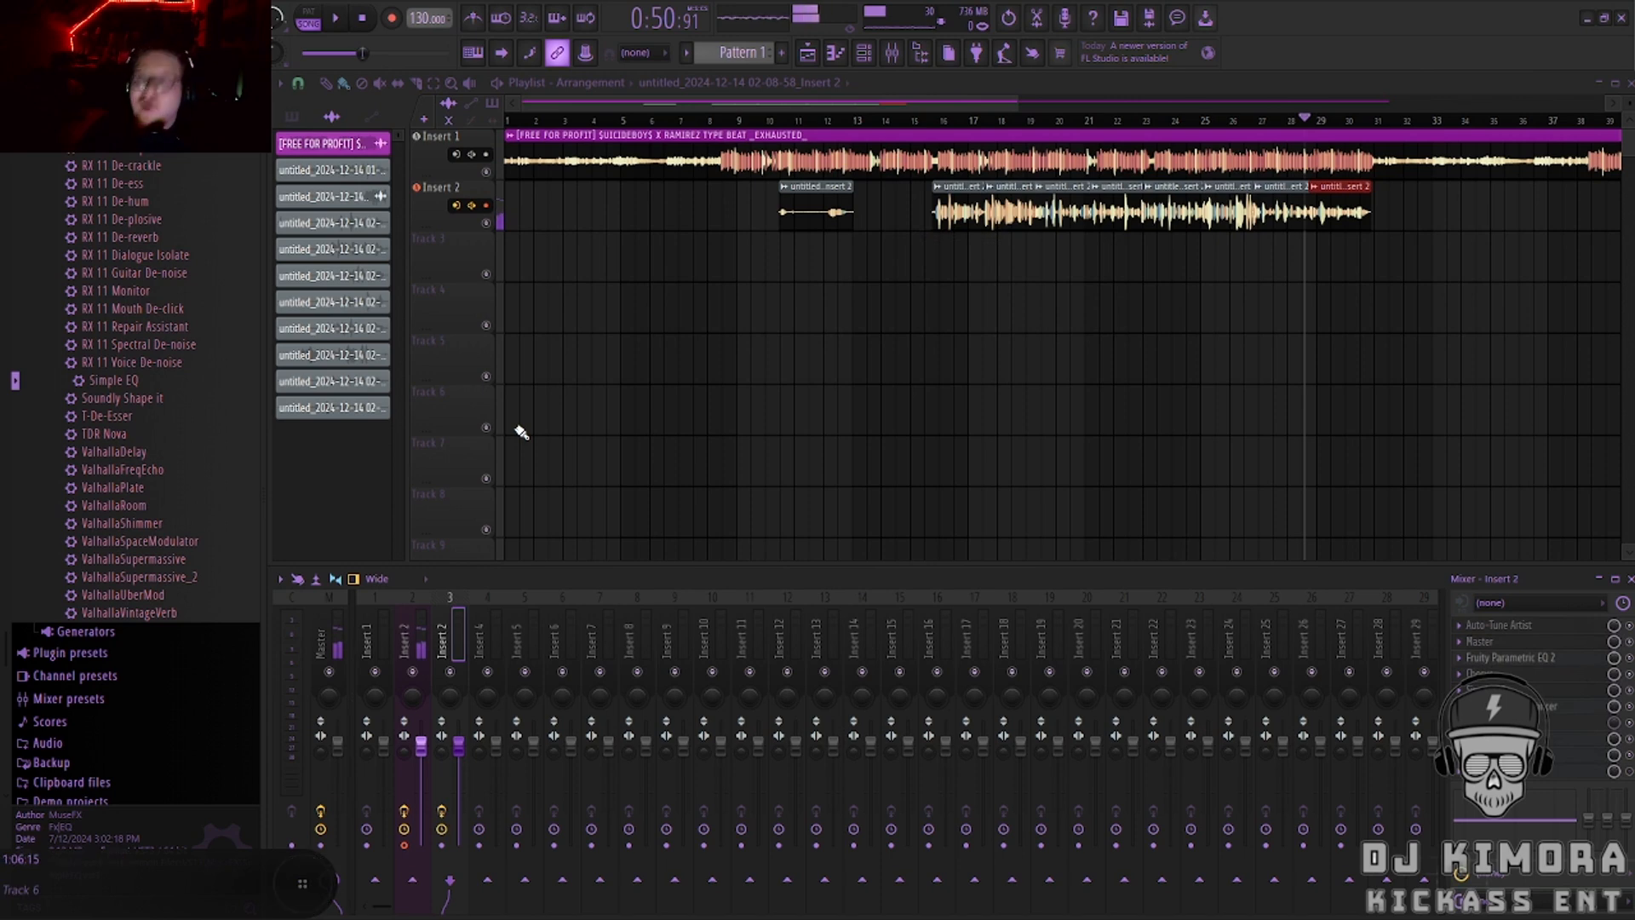
Make playlist Track 3 an audio track linked to mixer track 3.
right_click(434, 251)
mouse_move(528, 358)
mouse_move(647, 373)
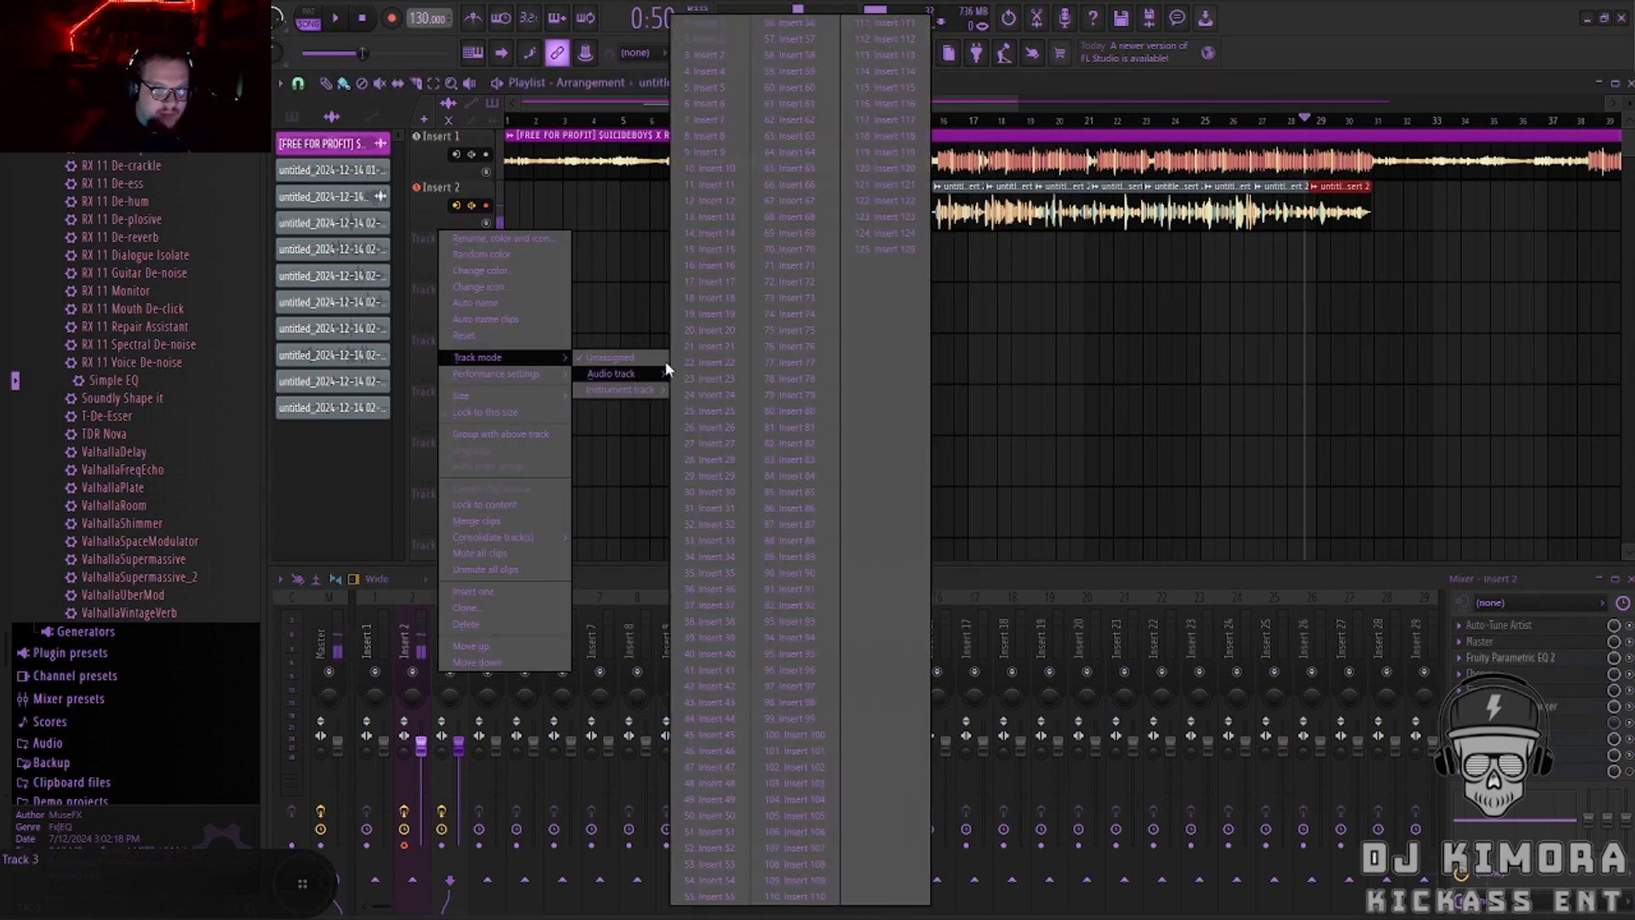
left_click(714, 55)
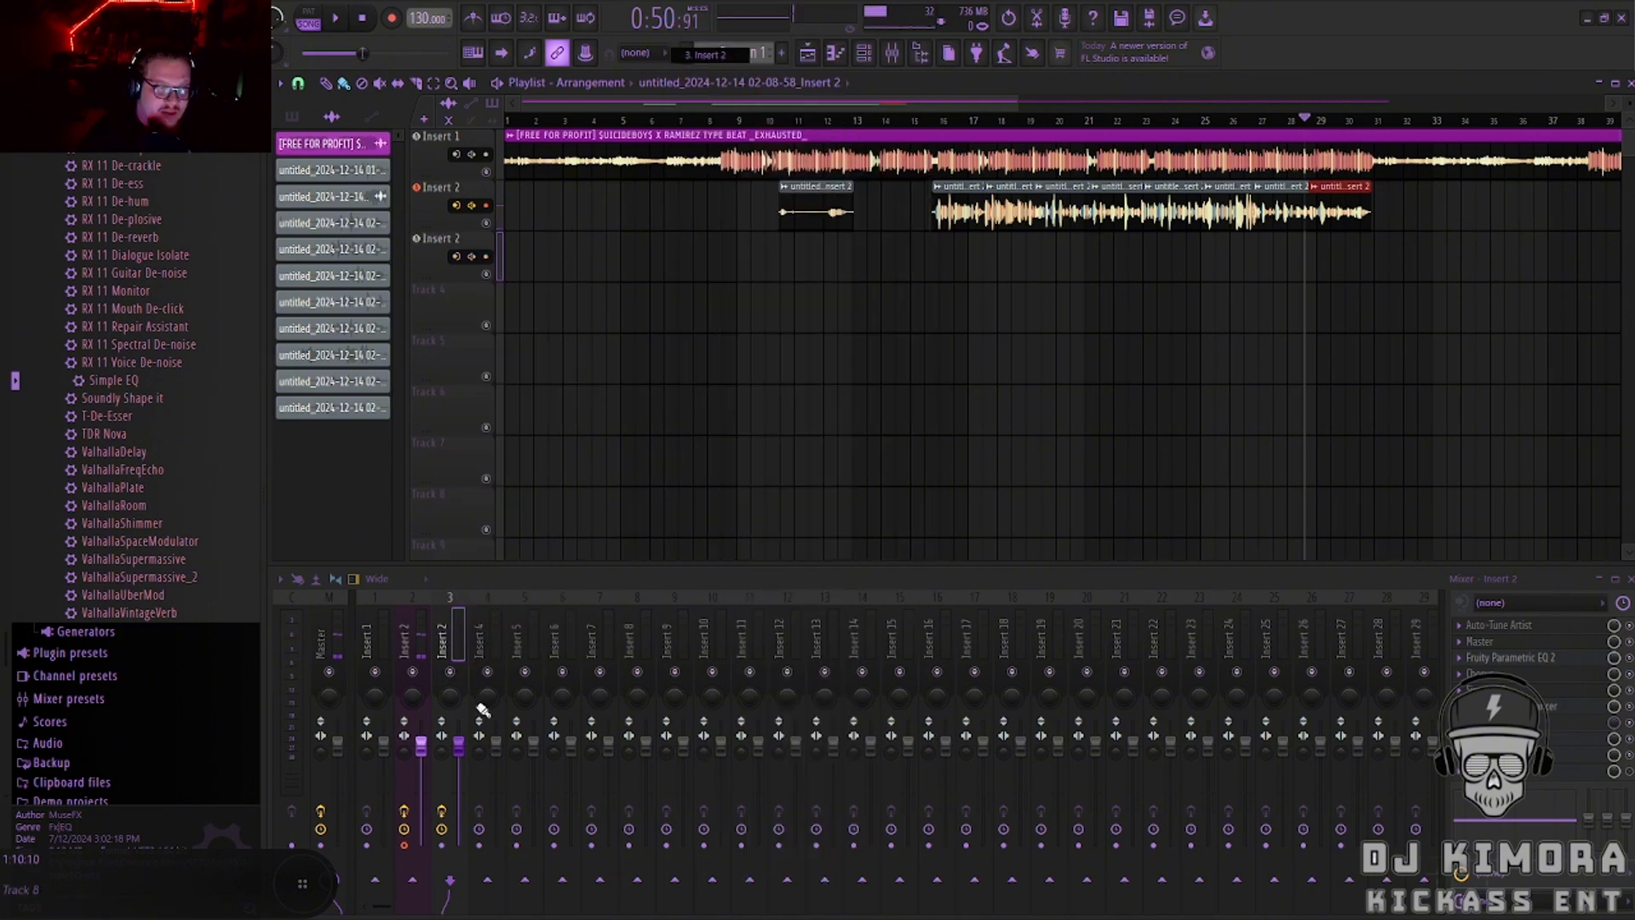
Rename mixer track 2 as MAIN and mixer track 3 as ADLIBS.
right_click(455, 635)
right_click(416, 615)
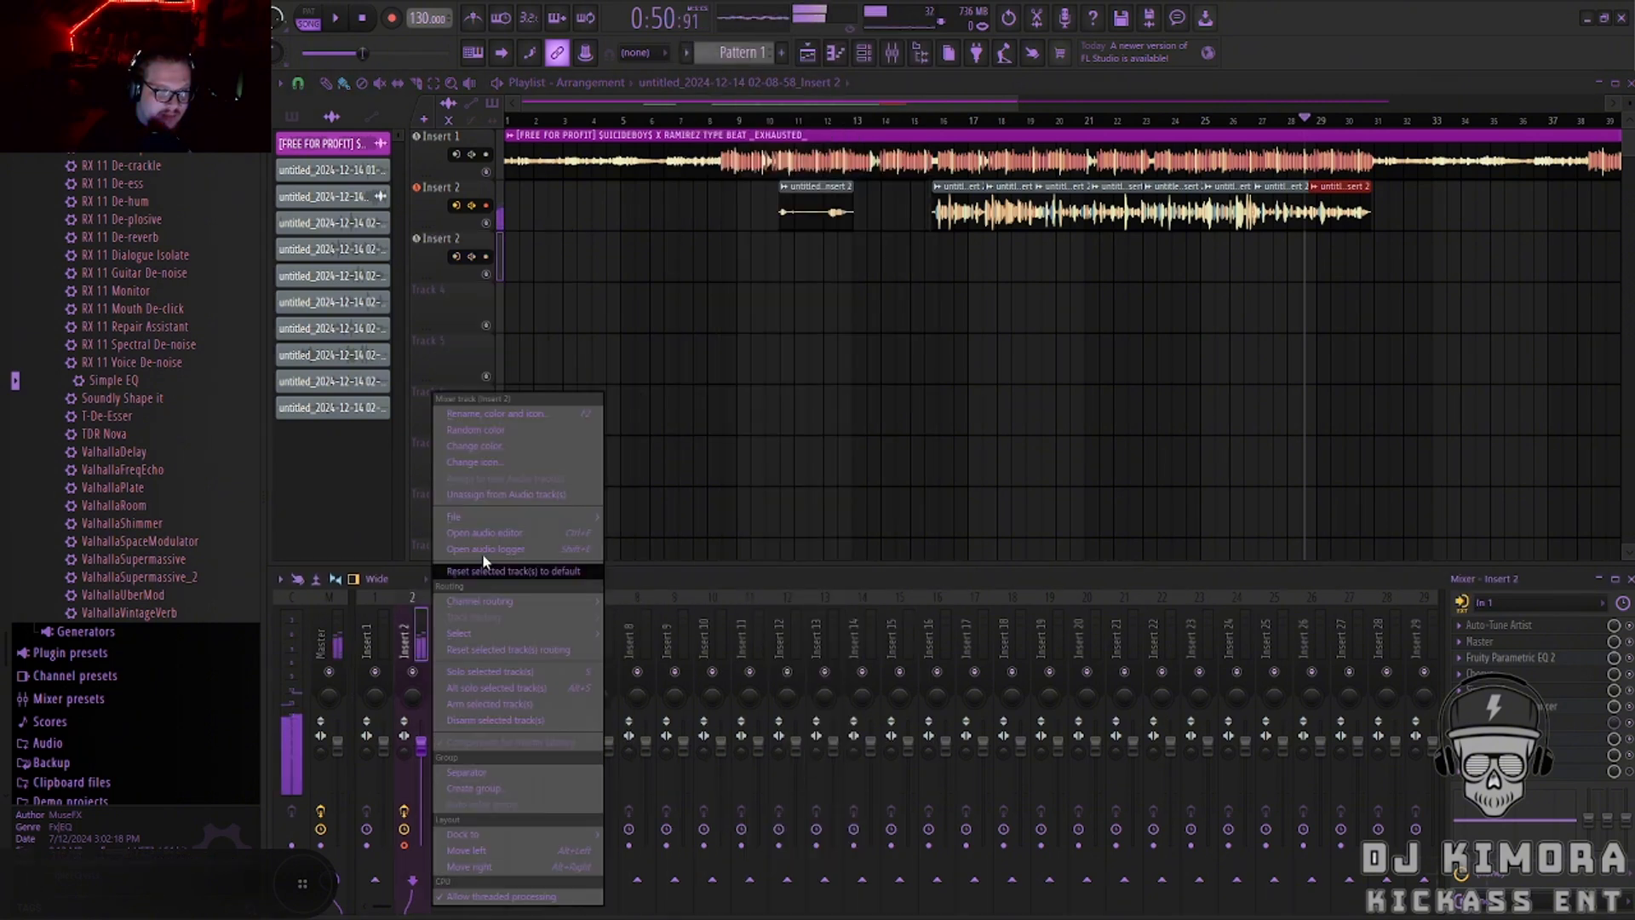
left_click(500, 414)
type("MAIN")
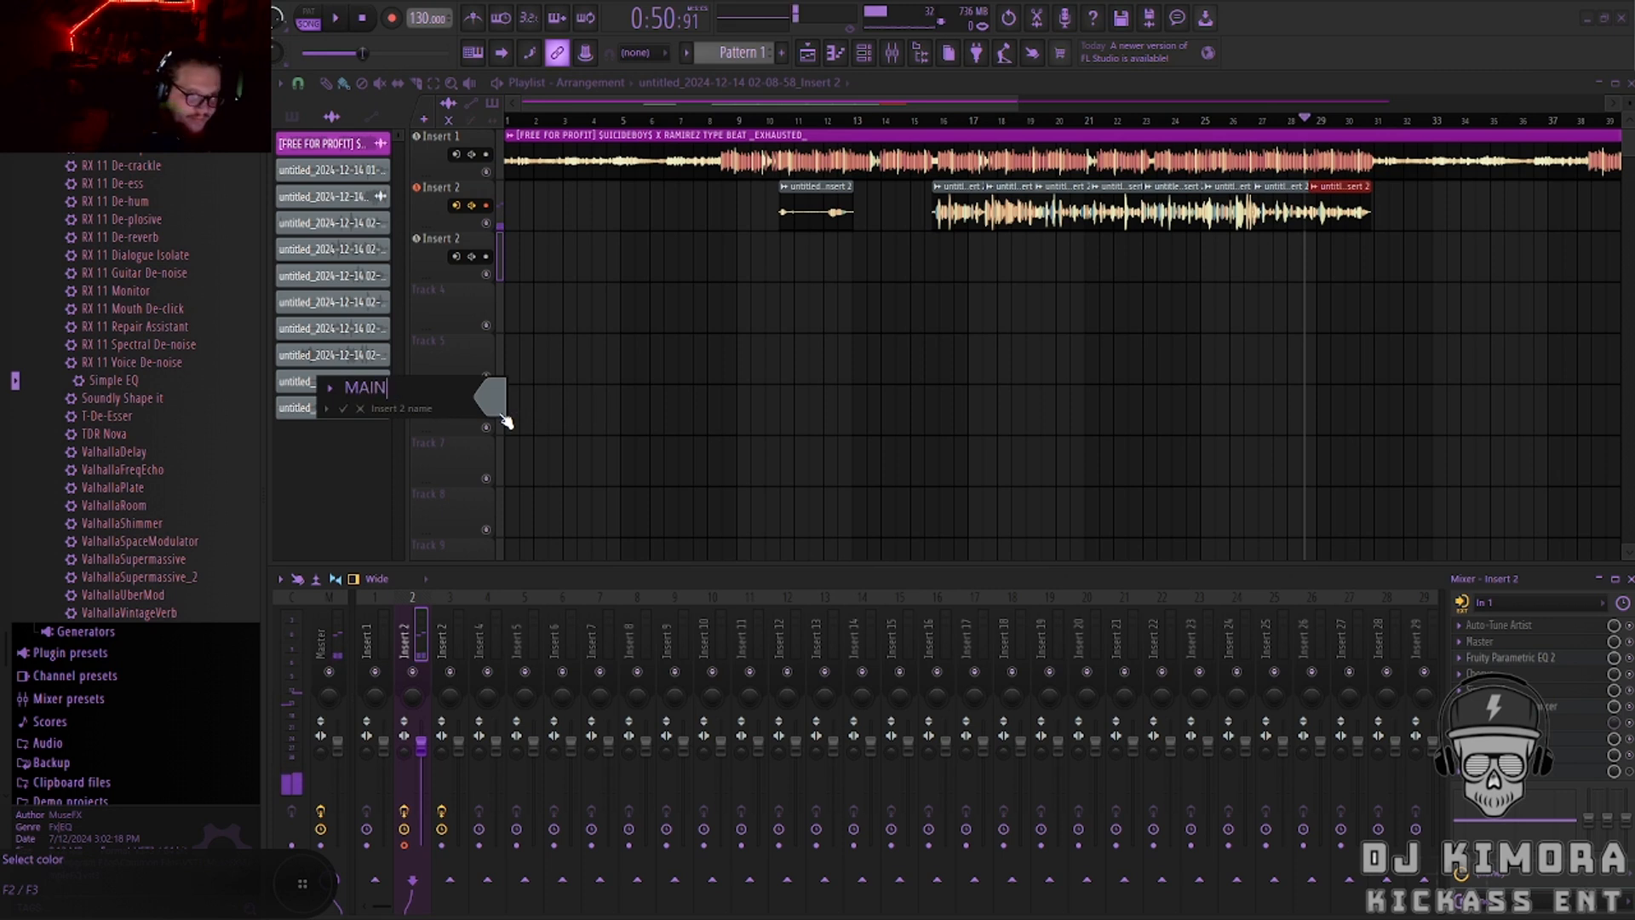
key("Return")
right_click(442, 634)
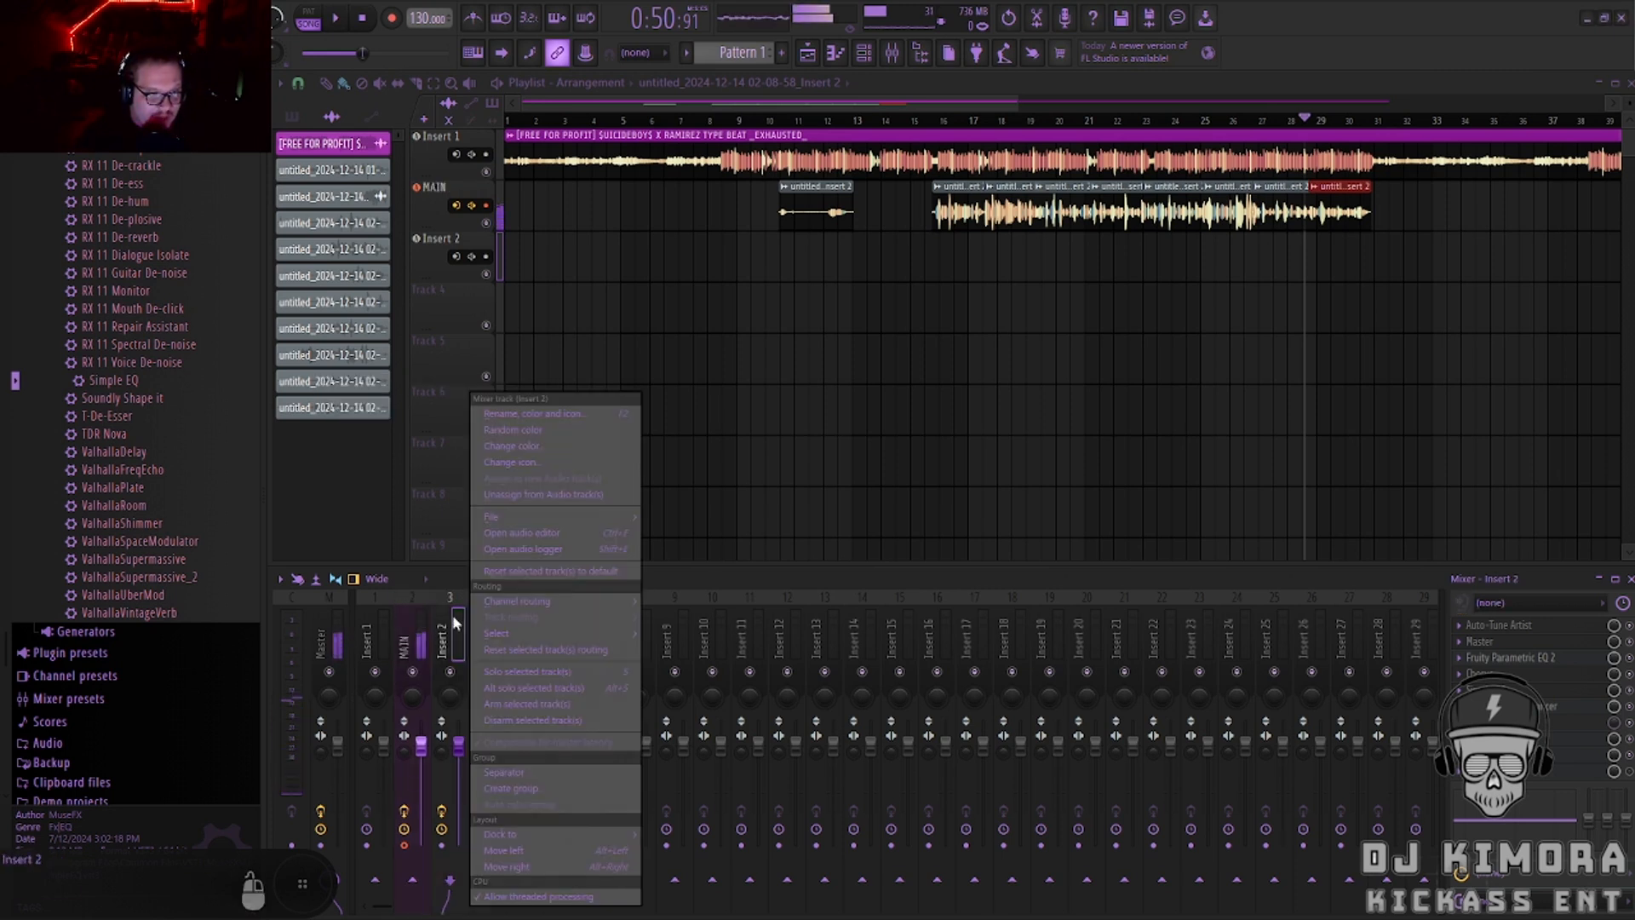
left_click(552, 412)
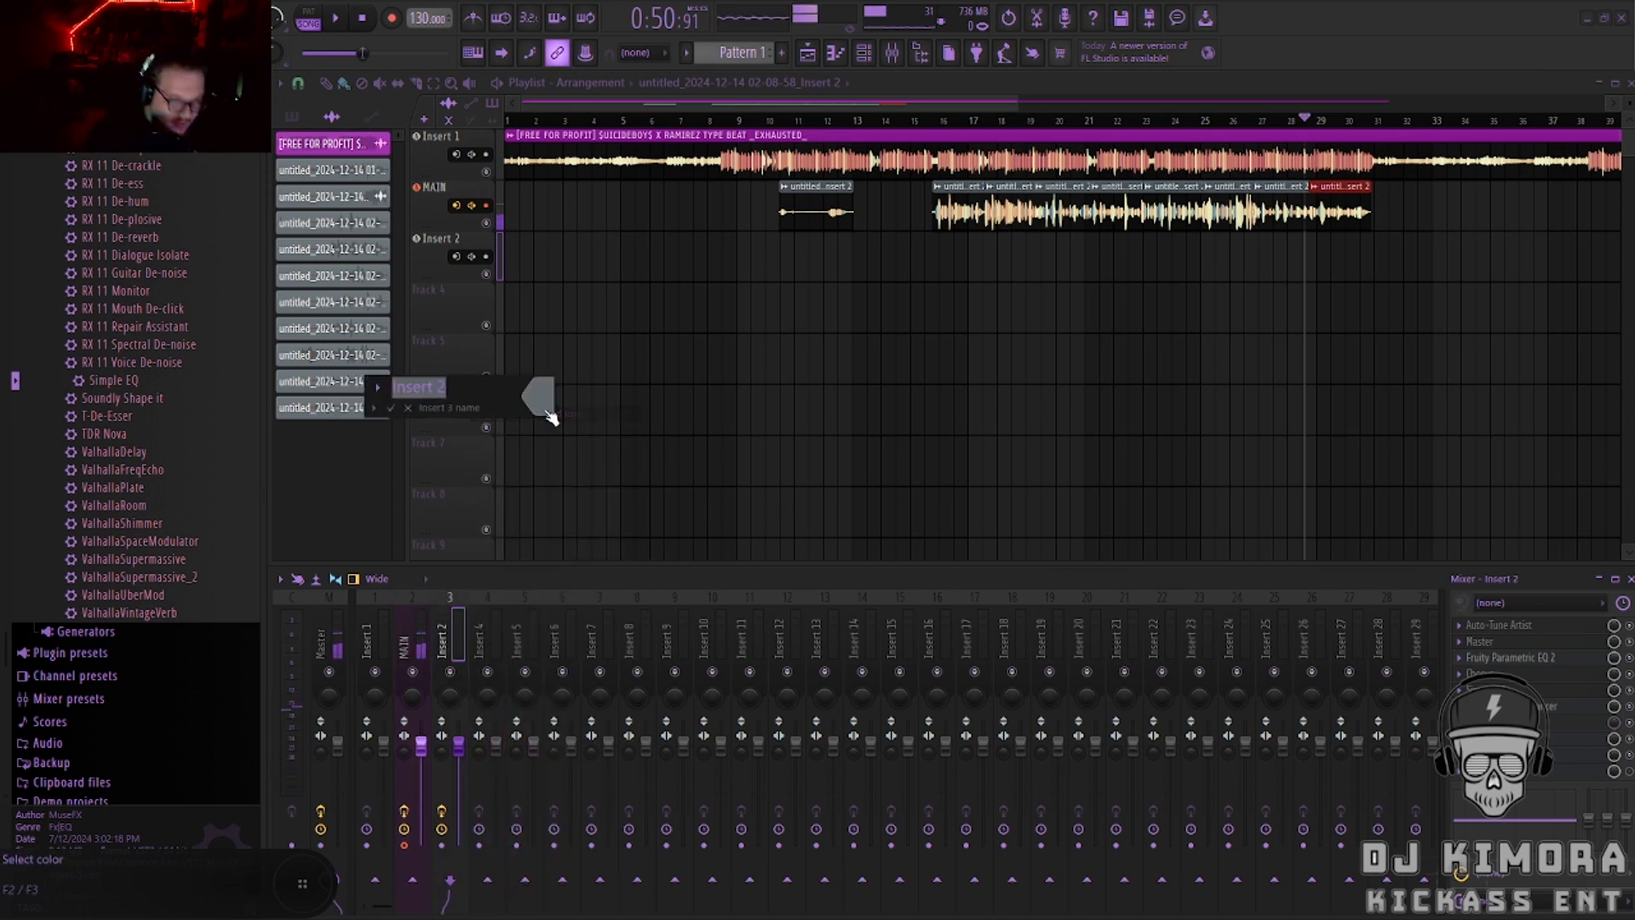
type("ADLIBS")
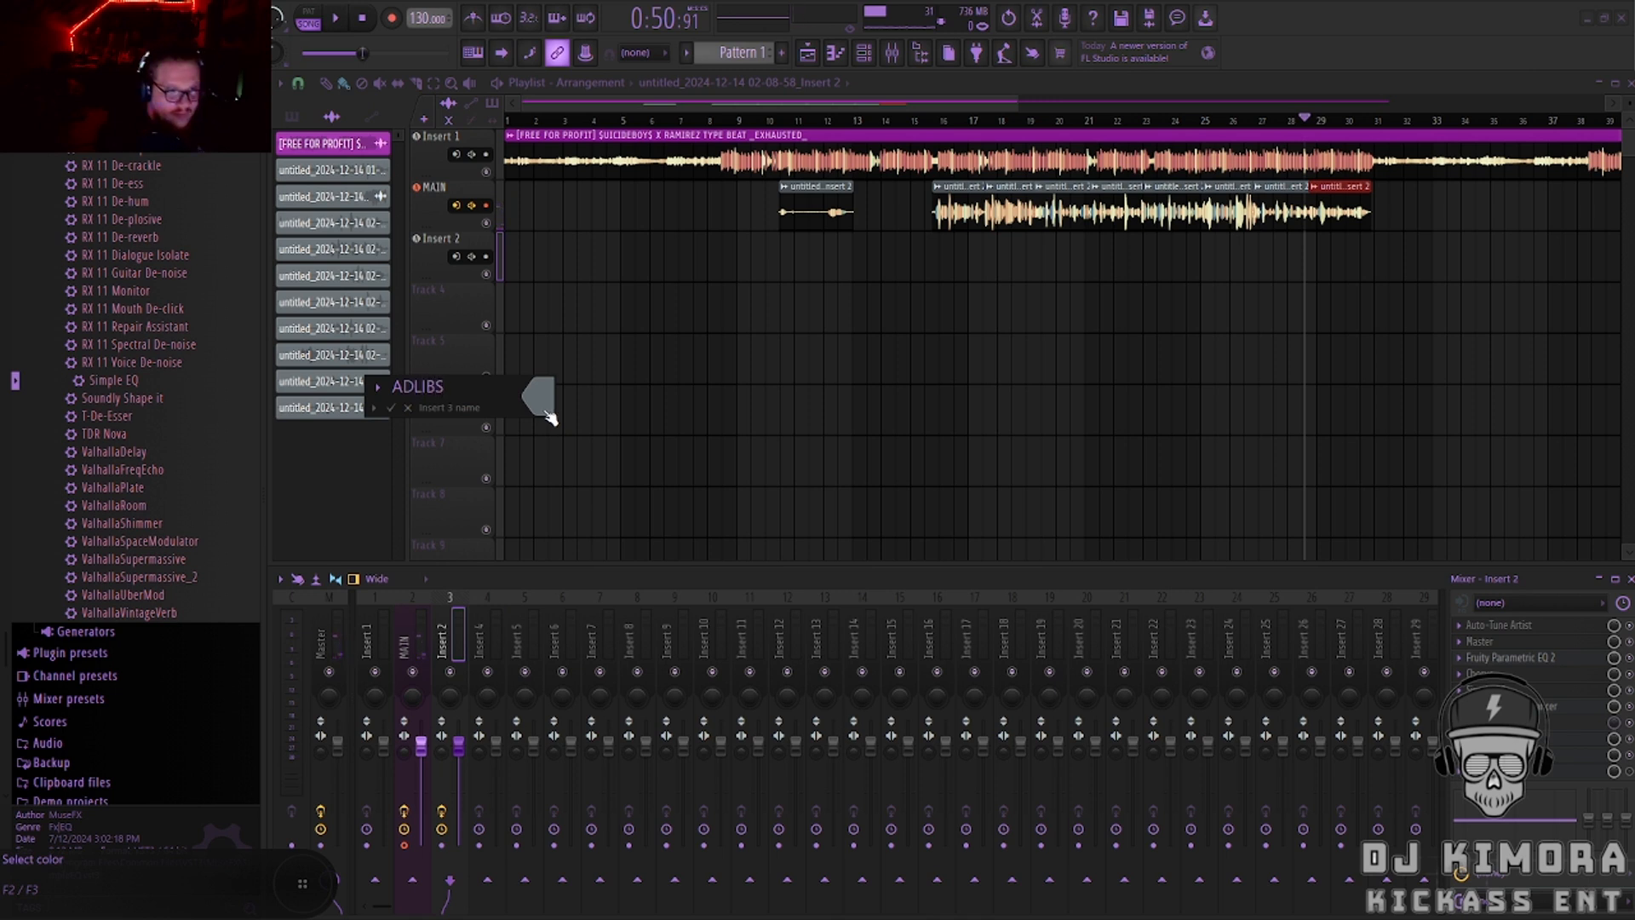
key("Return")
Give the ADLIBS, MAIN and Insert 1 mixer tracks random colors.
right_click(440, 637)
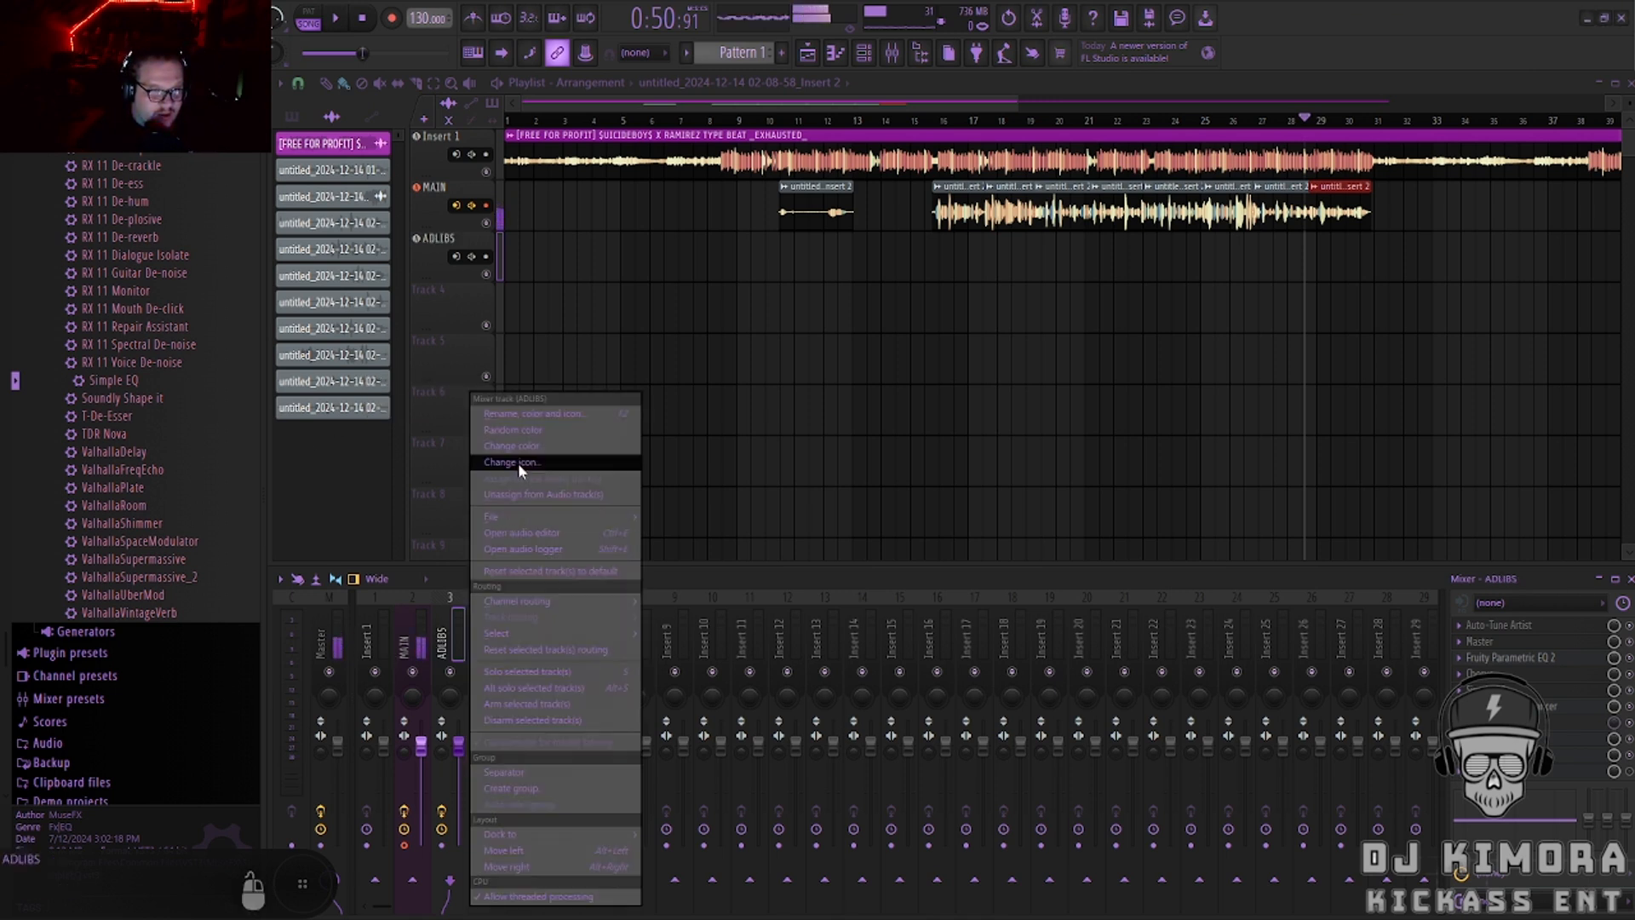
left_click(521, 432)
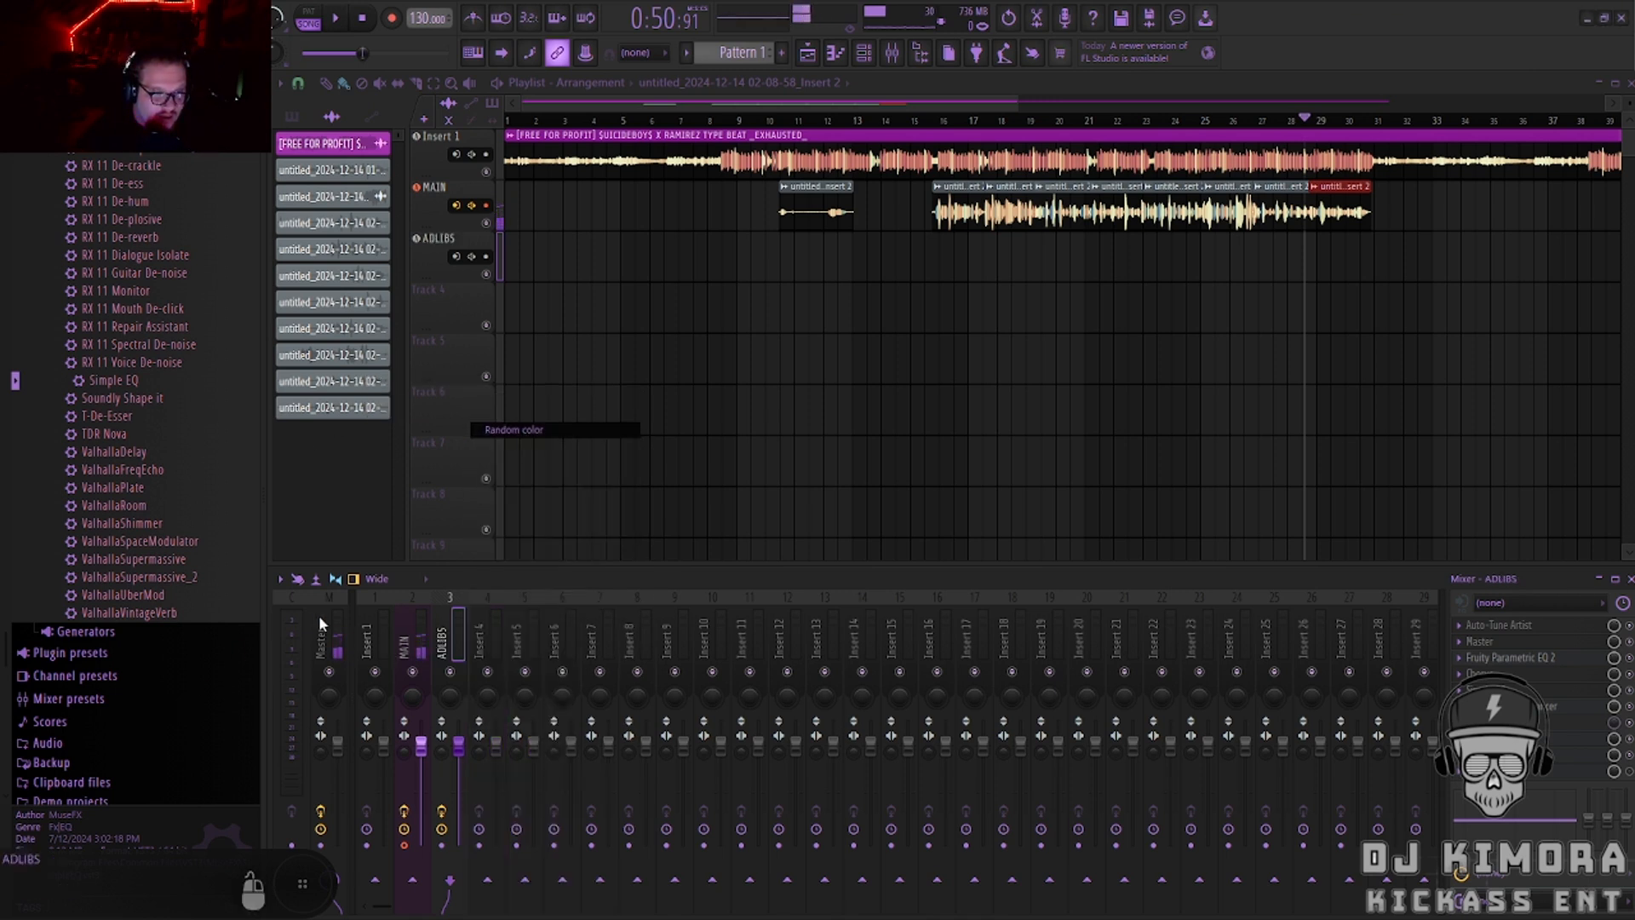
right_click(416, 627)
left_click(477, 424)
right_click(372, 634)
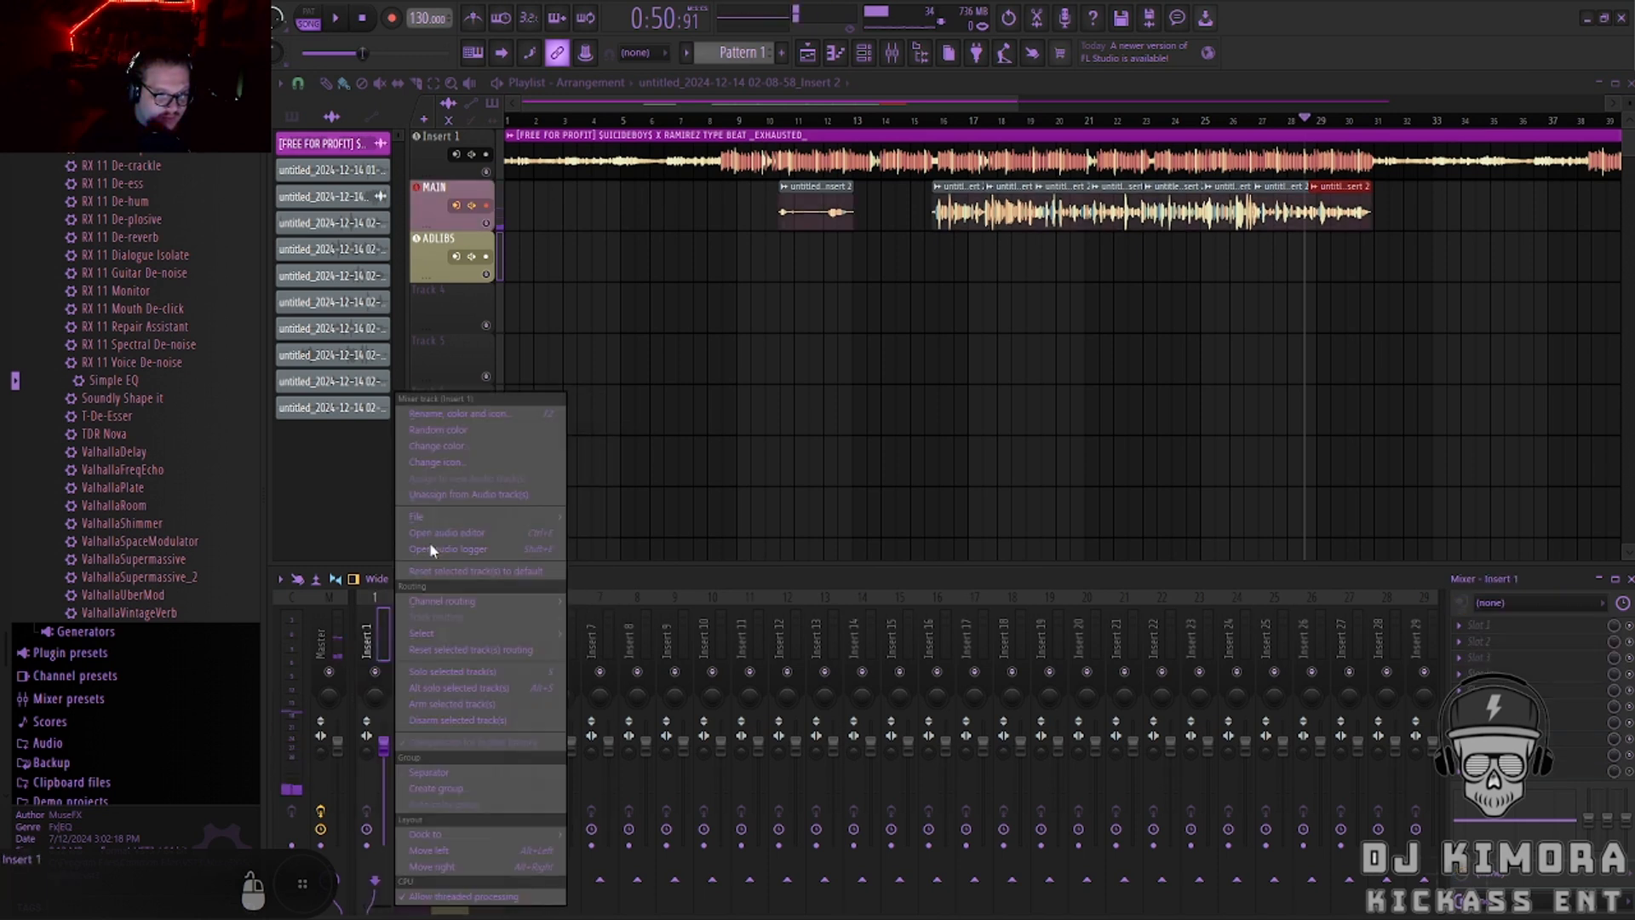
left_click(438, 430)
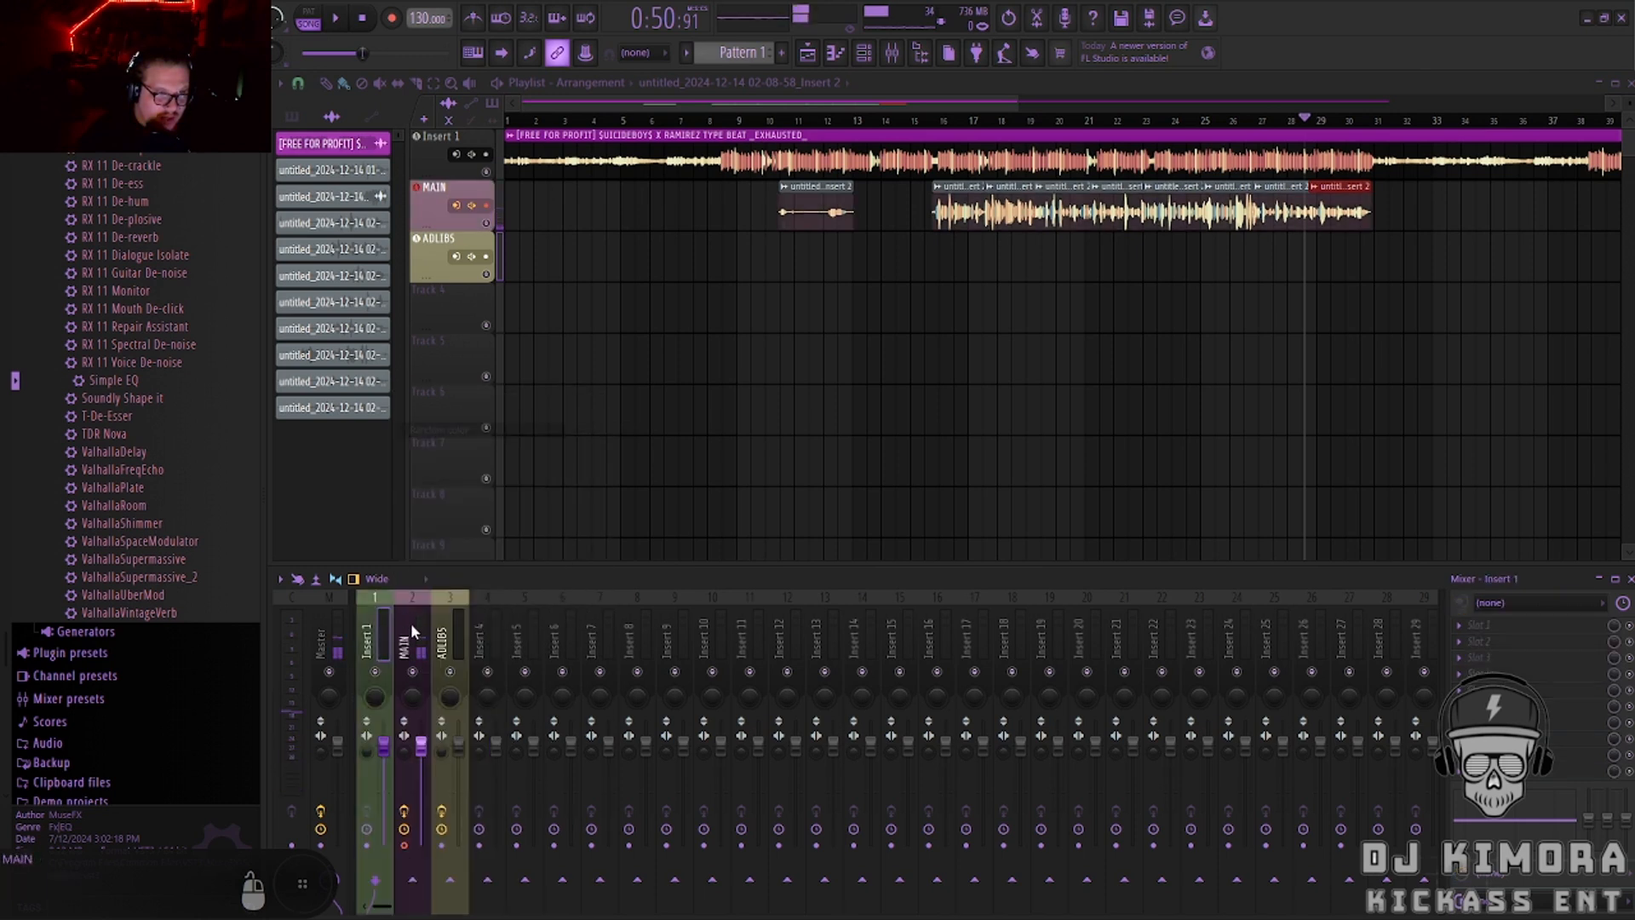
Rename the Insert 1 mixer track holding the instrumental as BEAT.
right_click(366, 617)
left_click(443, 414)
type("BEAT")
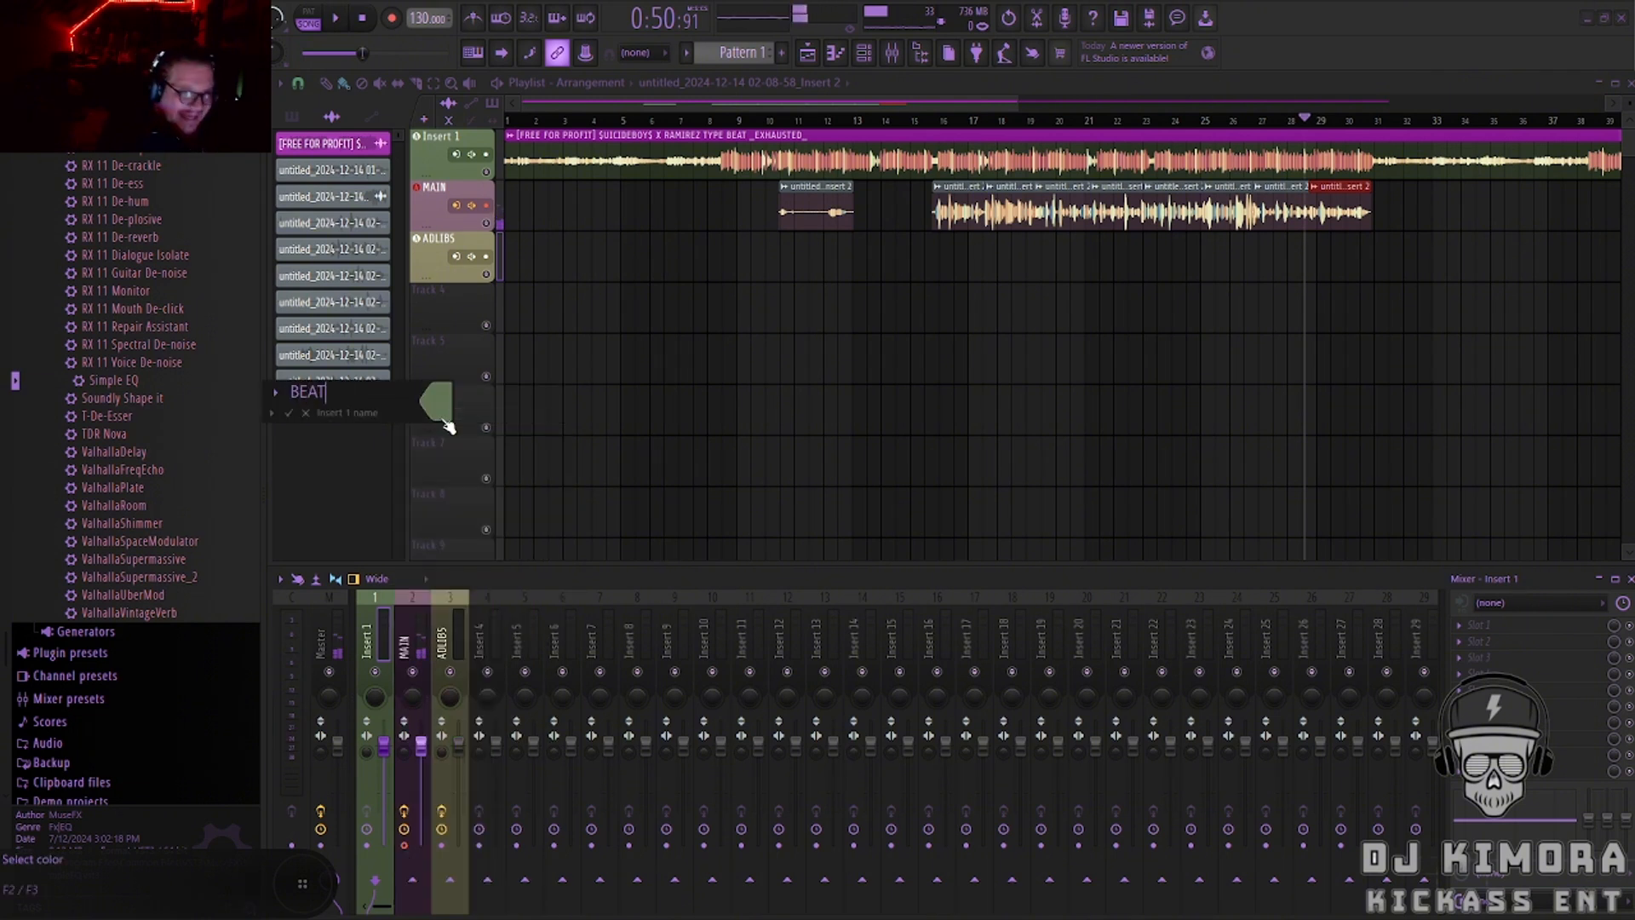
key("Return")
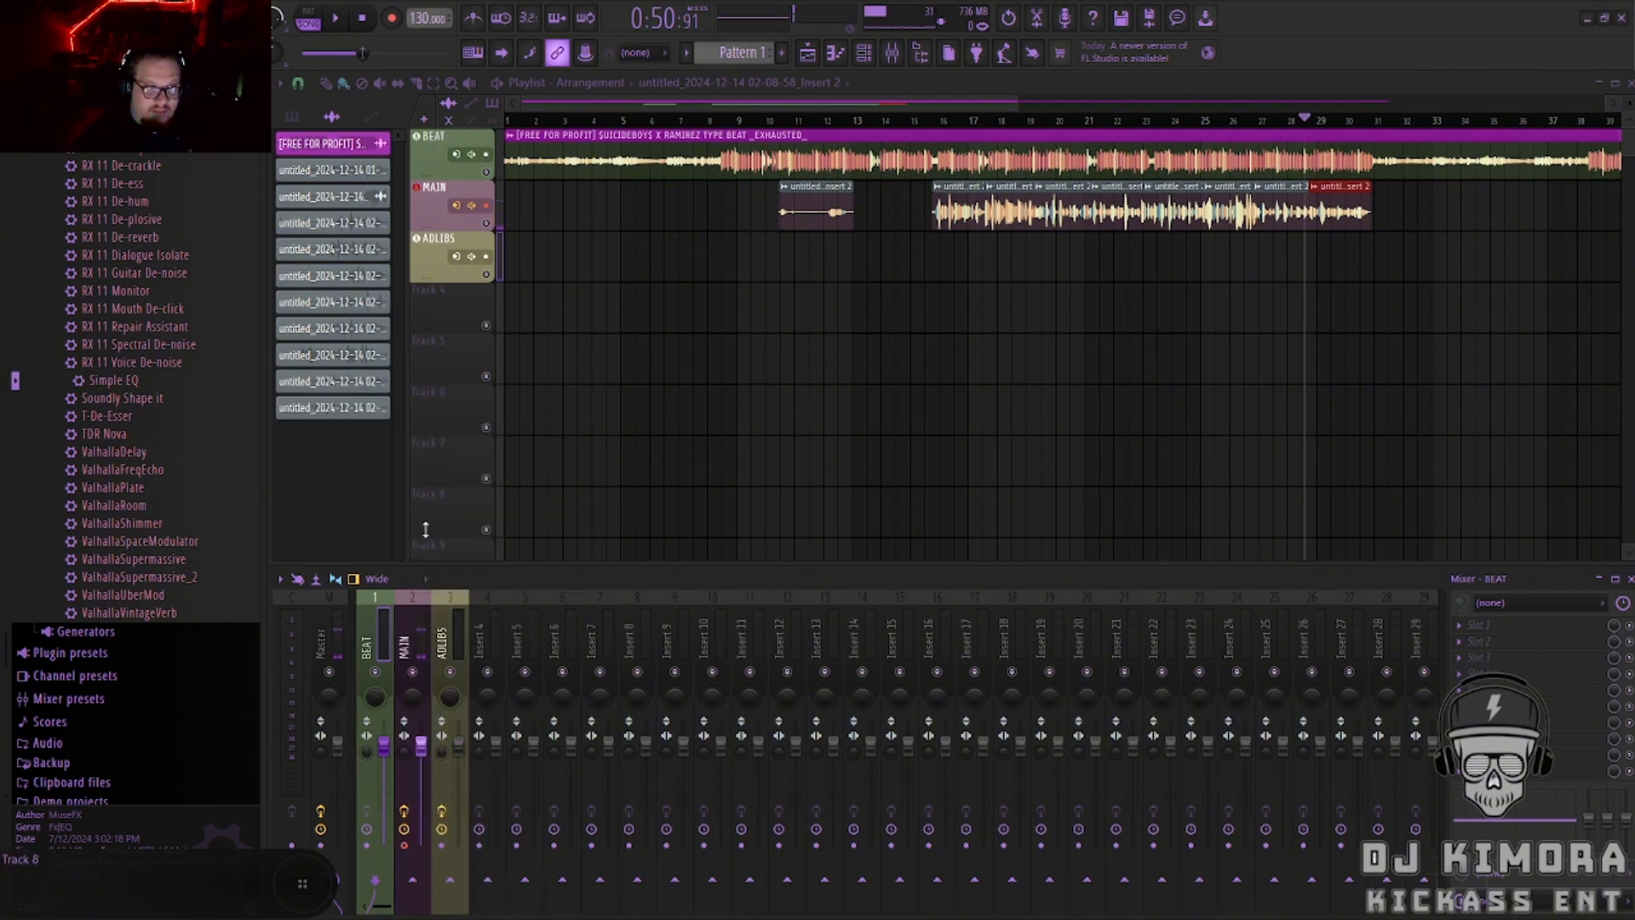
Set the ADLIBS track's input to In 1 with recording armed, and disarm MAIN and clear its input.
left_click(456, 256)
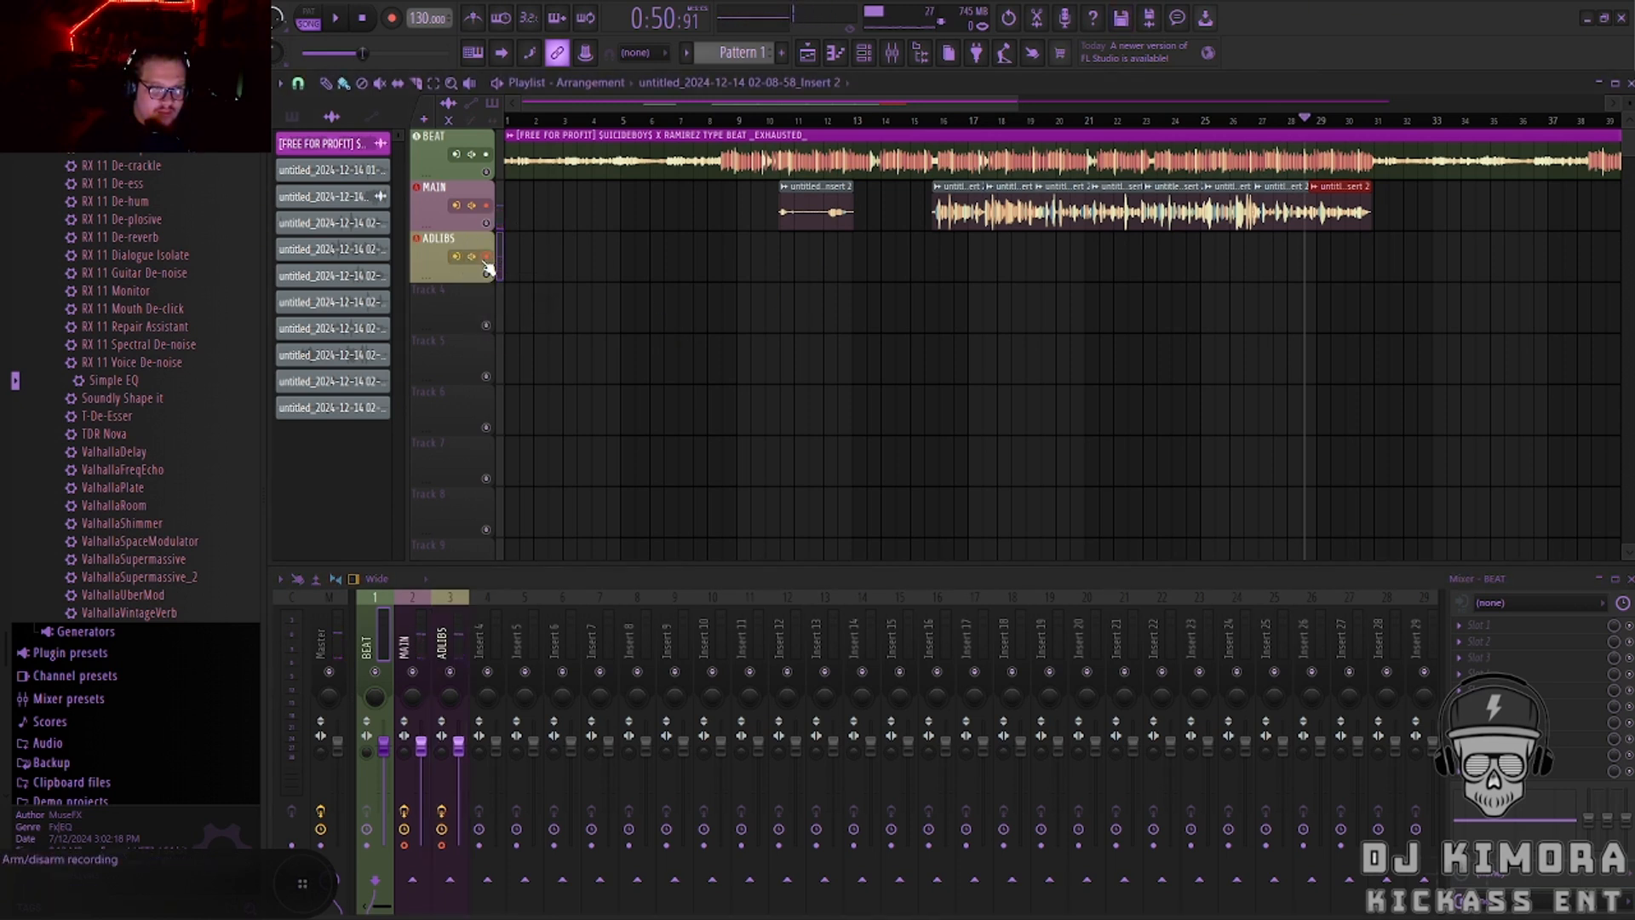
left_click(486, 207)
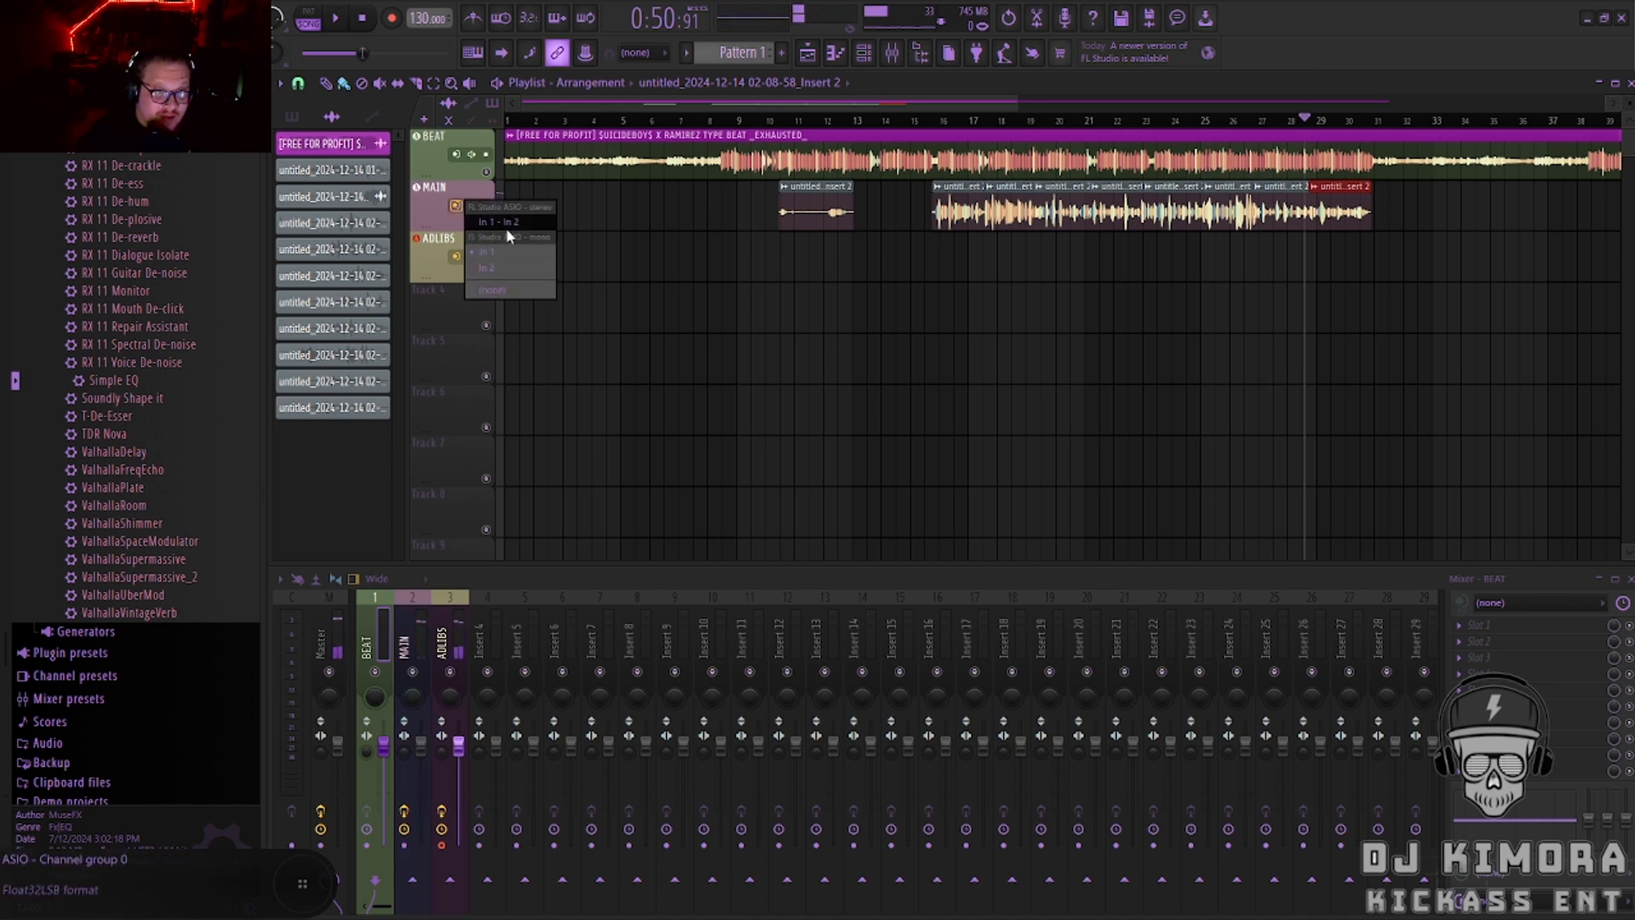
left_click(485, 286)
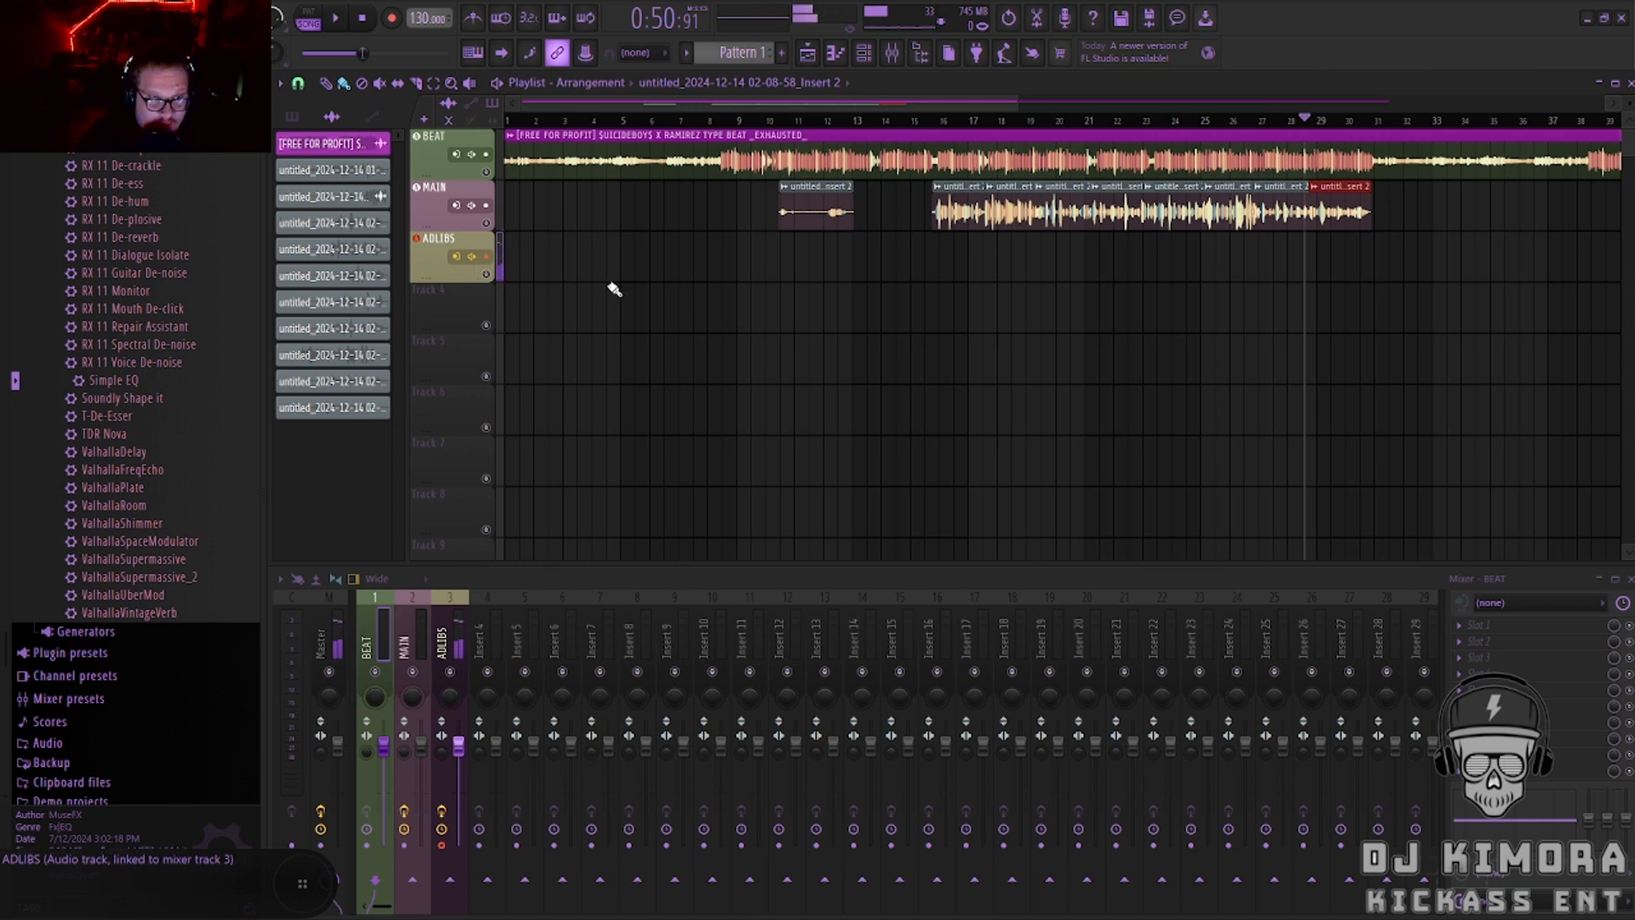
Raise the wet level of Fruity Reeverb 2 on the ADLIBS track to 50%.
left_click(459, 640)
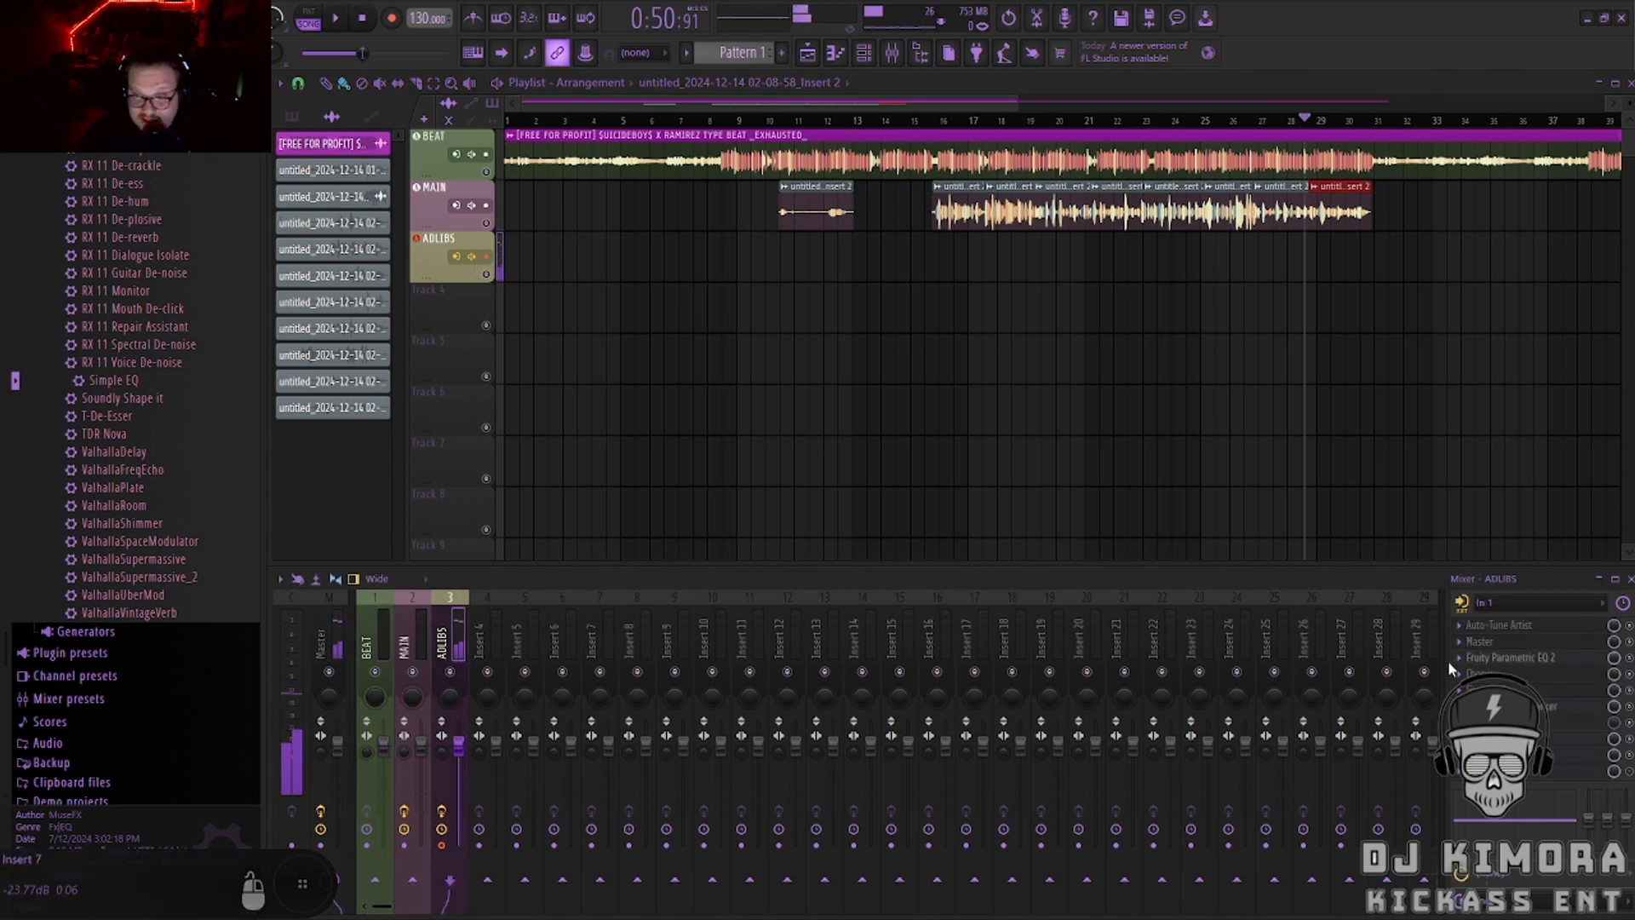
left_click(1557, 764)
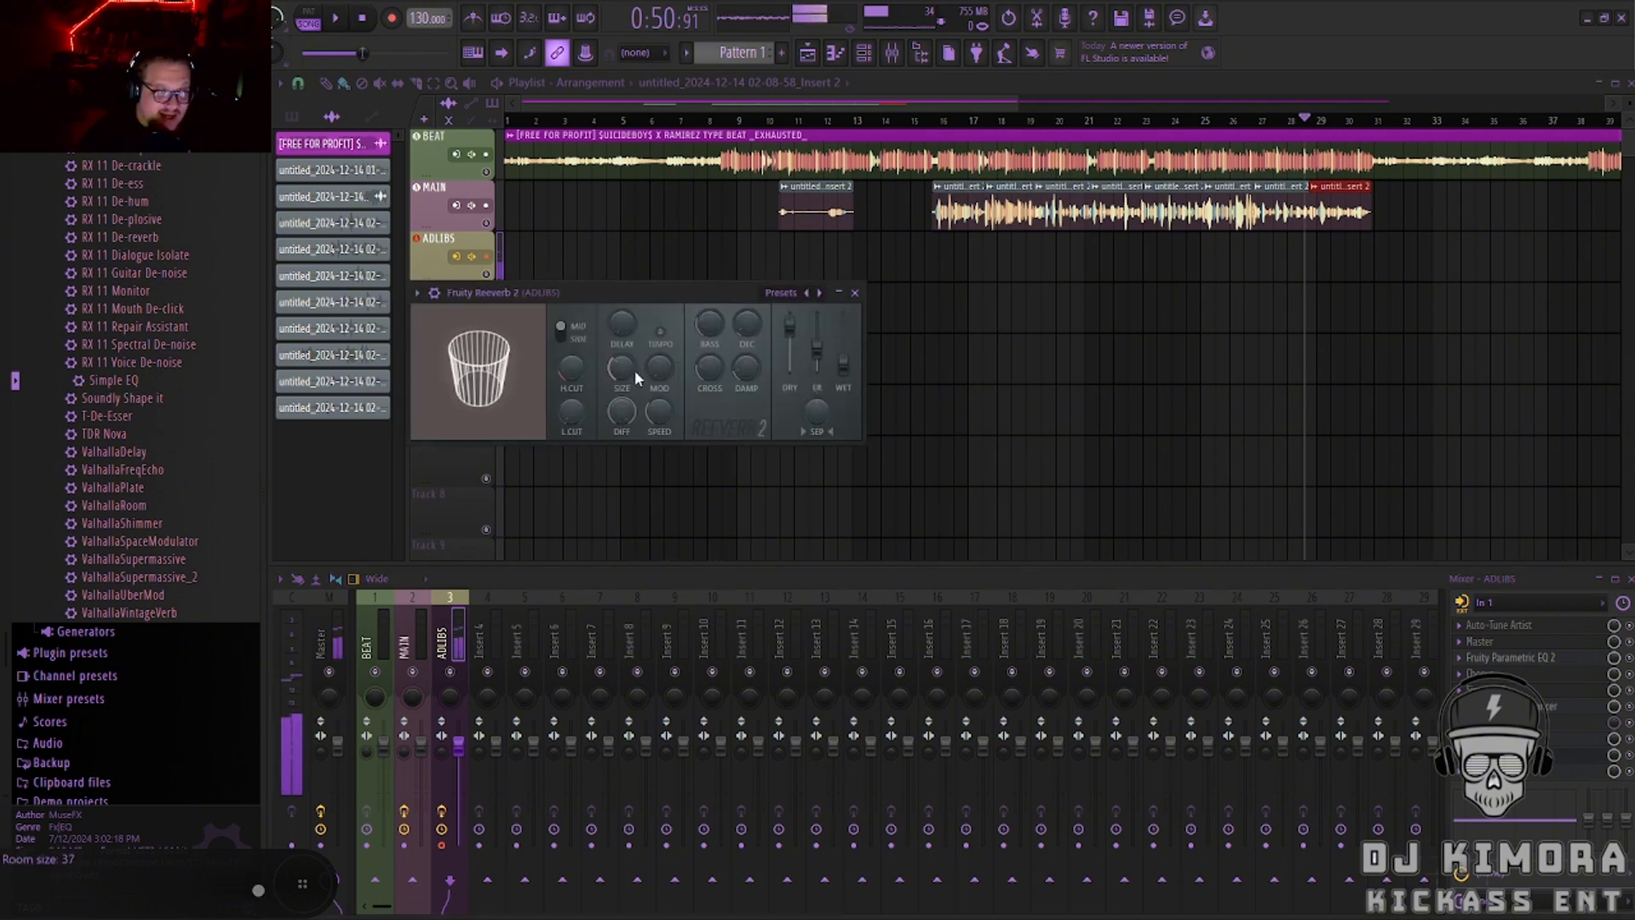
scroll(852, 374, "up", 10)
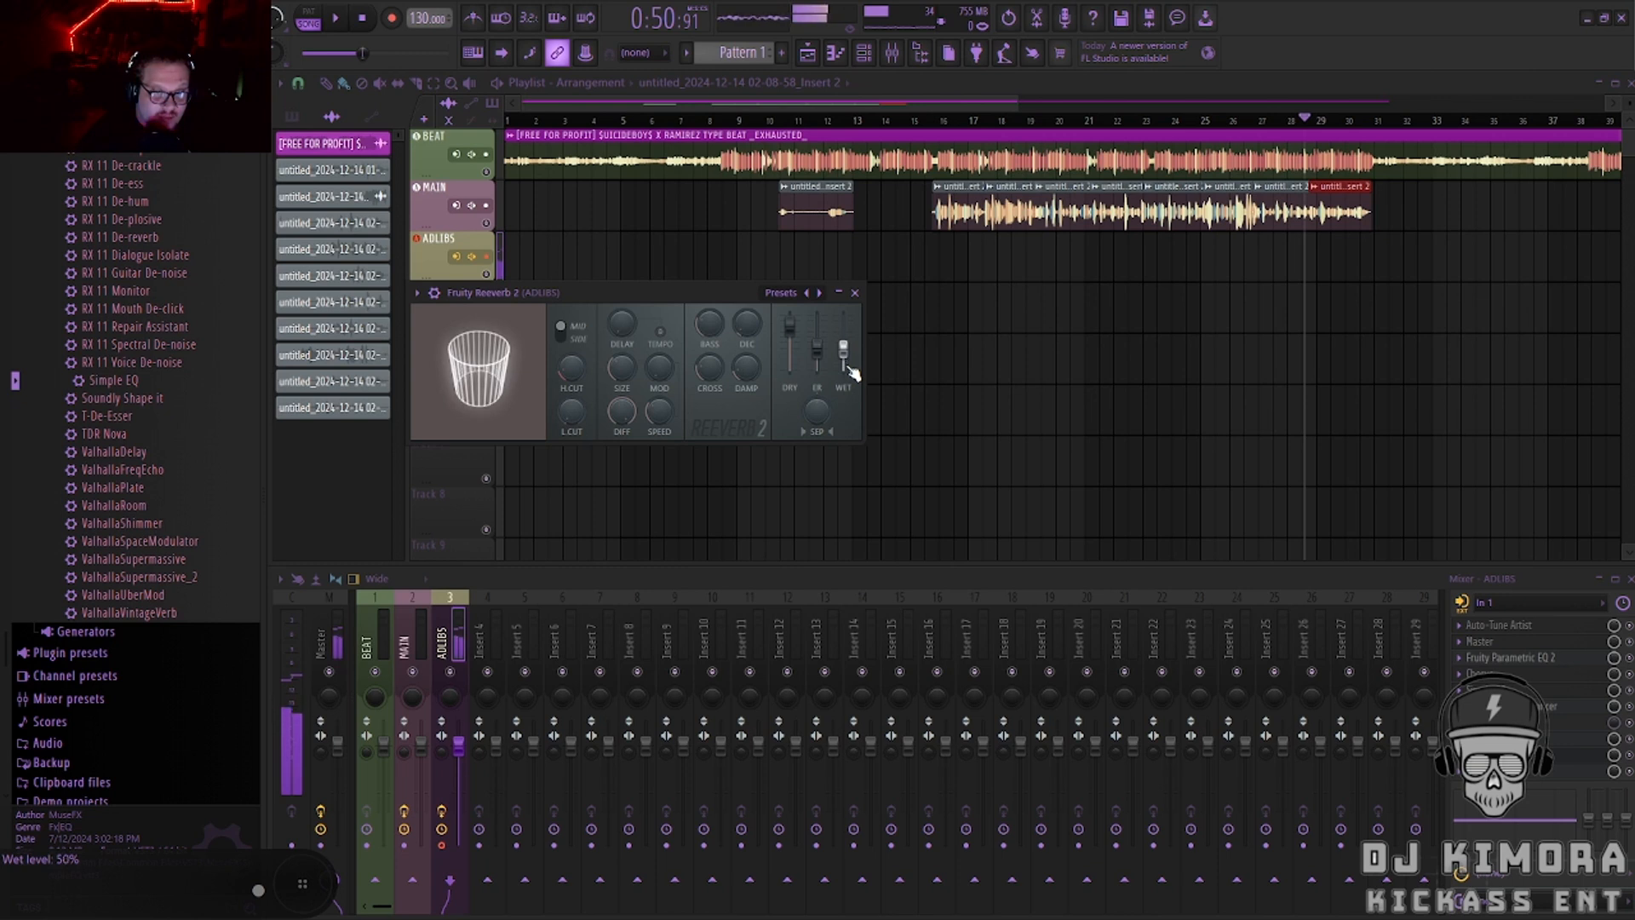
left_click(855, 292)
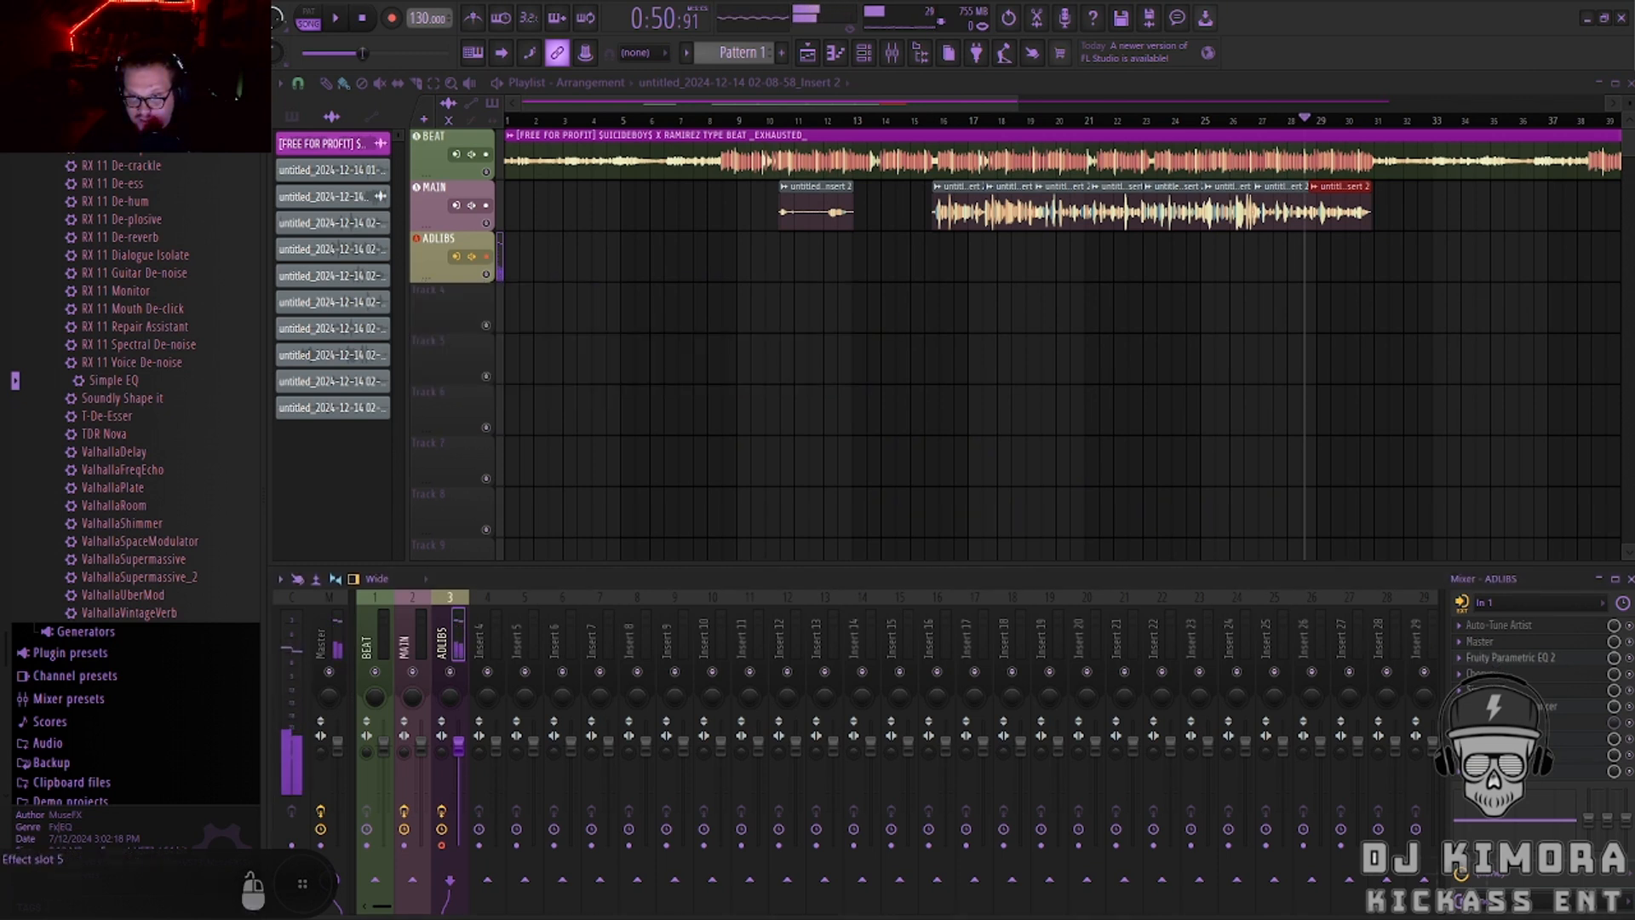
Switch the MuseFX Master effect on ADLIBS to Stereo Depth and set its amount to 100.
left_click(1504, 645)
left_click(485, 228)
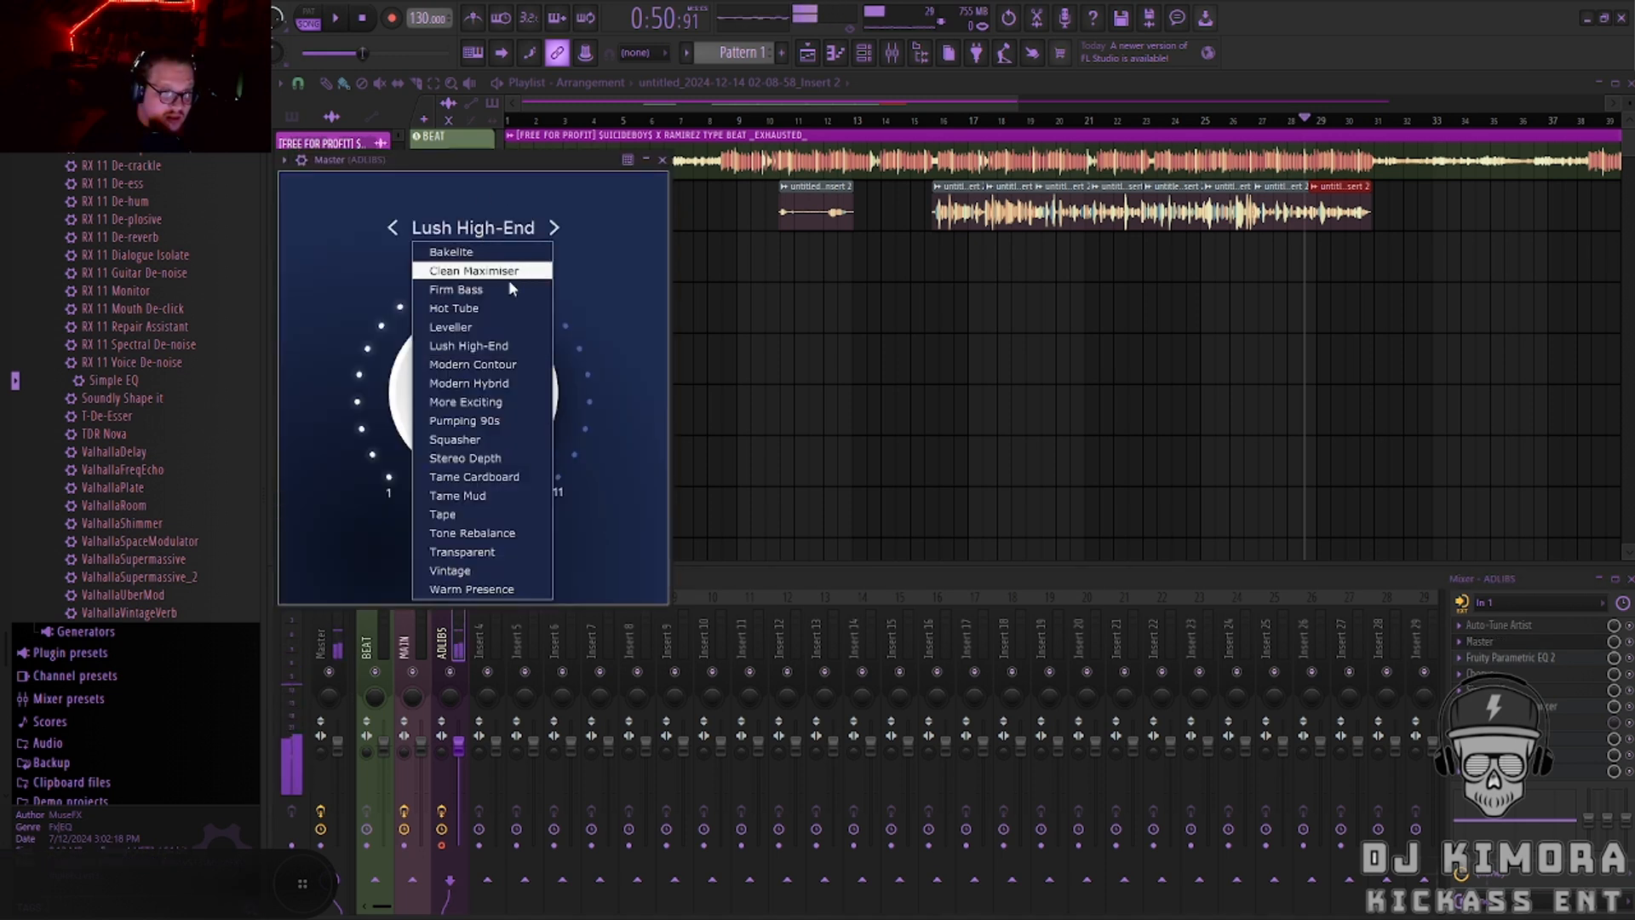
left_click(496, 462)
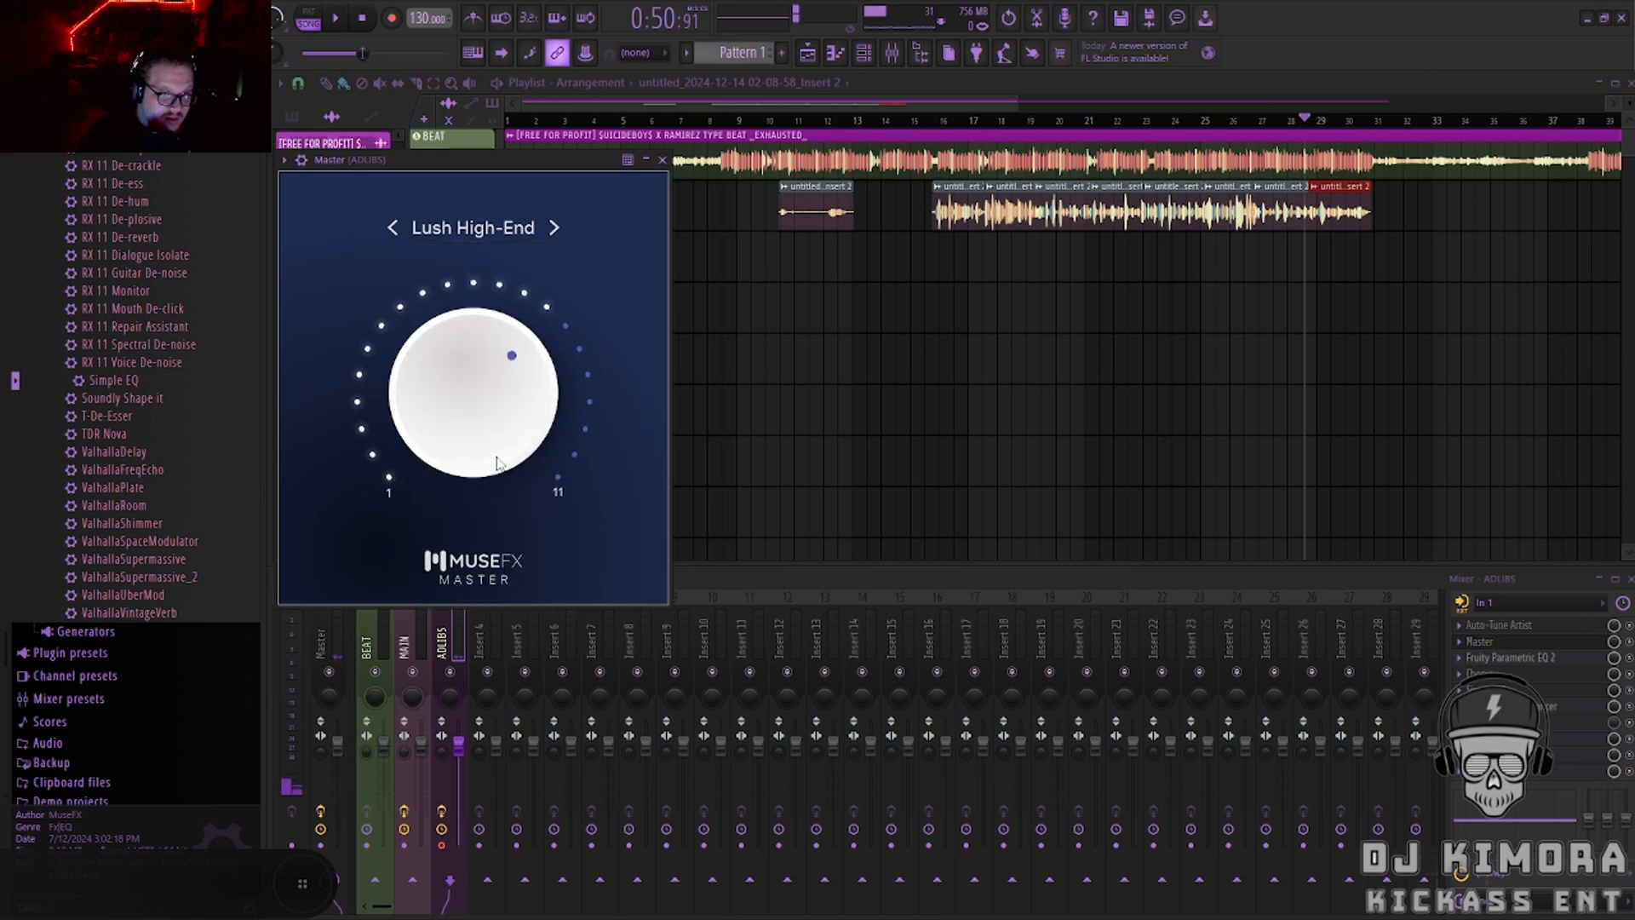
left_click_drag(503, 420, 511, 349)
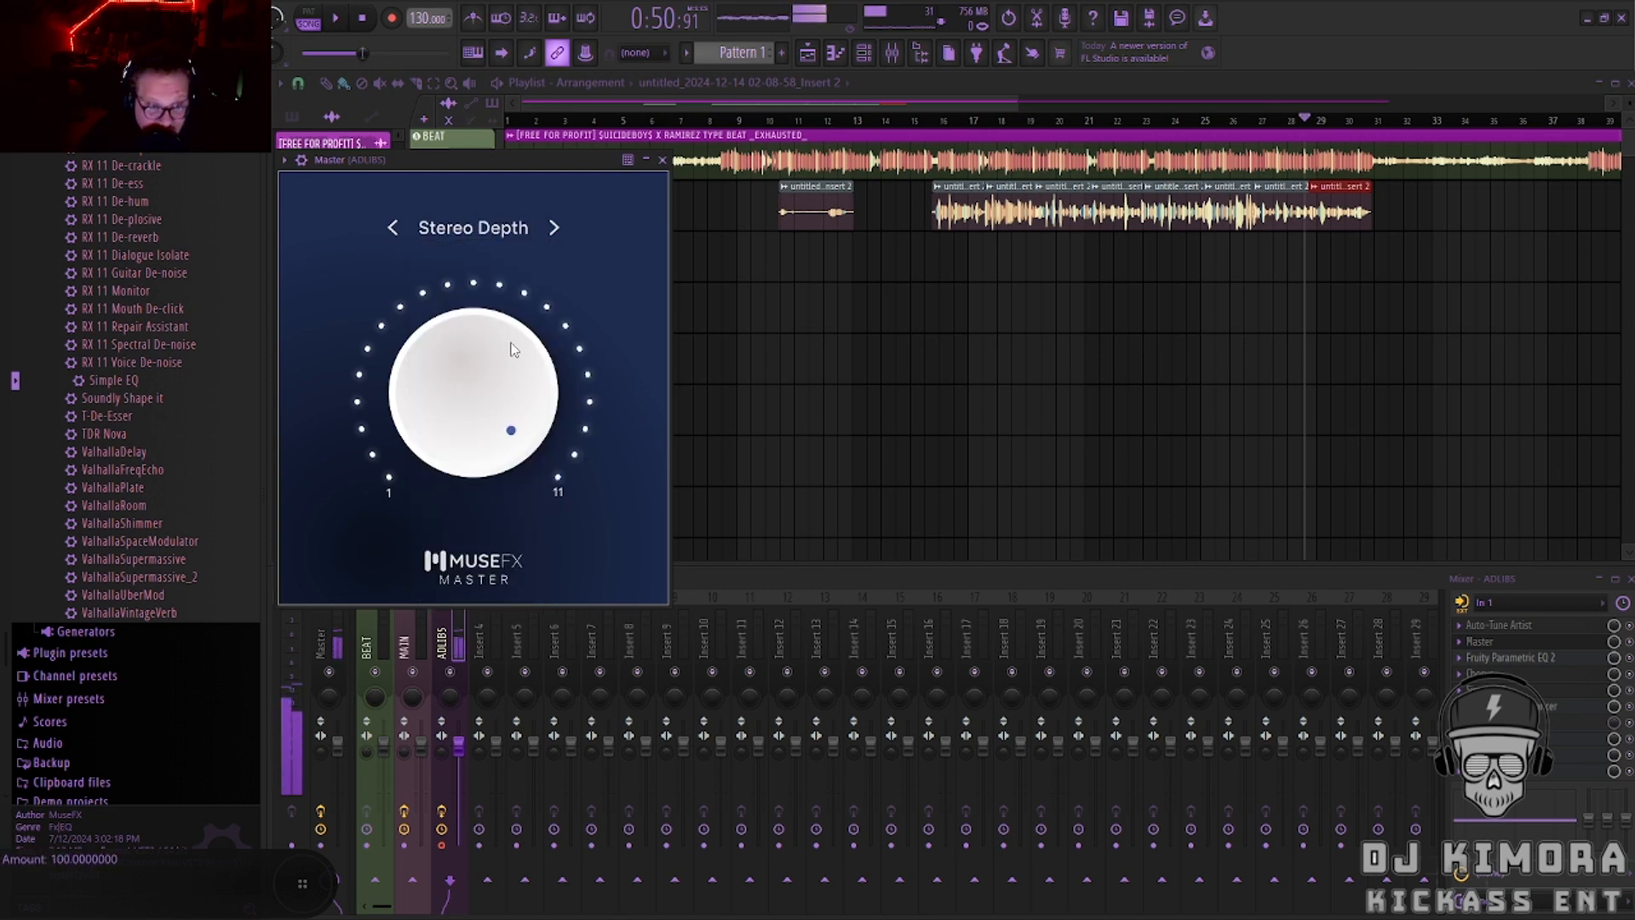
left_click(662, 160)
Change the MuseFX Simple EQ mode on the ADLIBS track to Backing Vocals.
left_click(1495, 690)
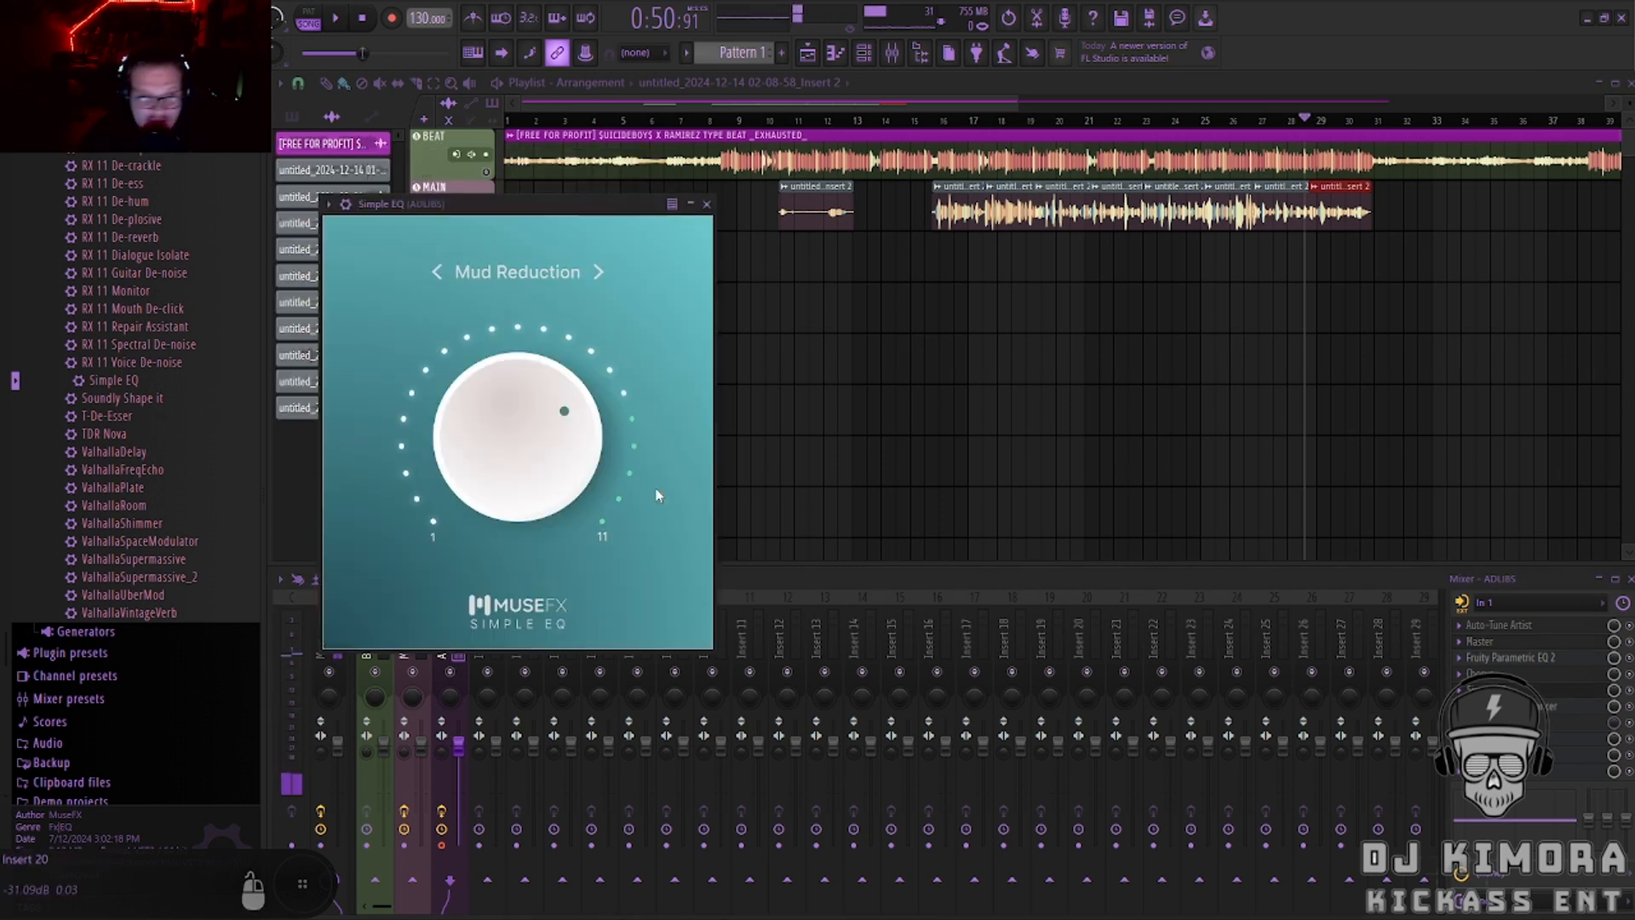
left_click(524, 271)
left_click(523, 311)
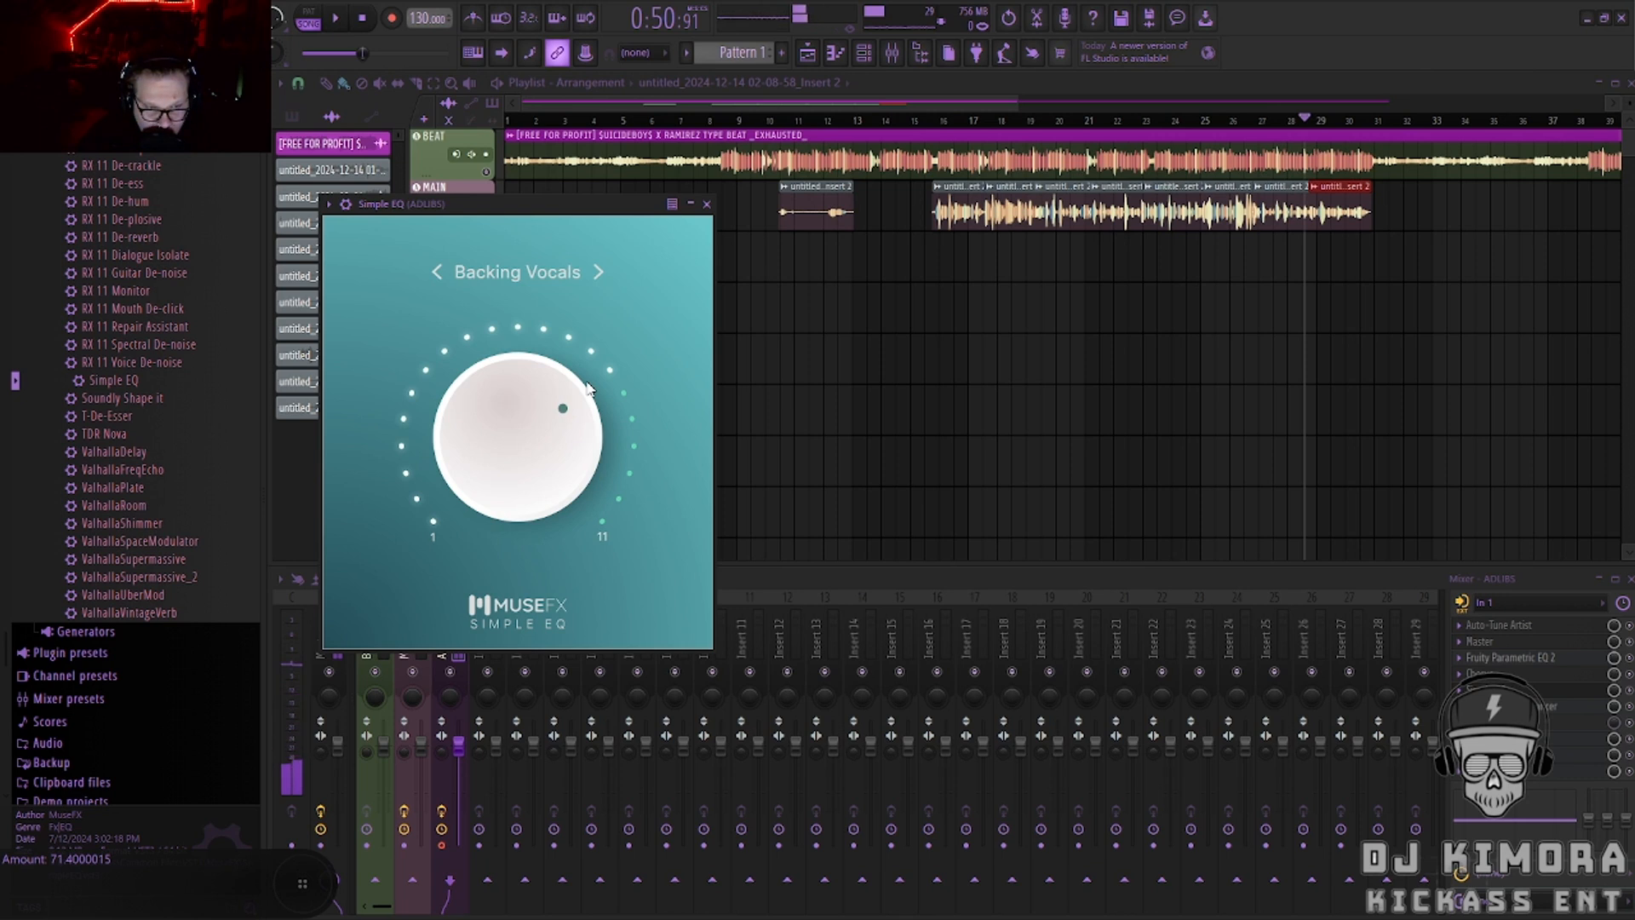
Close the Simple EQ and place the playhead just before the main vocal section at bar 16.
left_click(706, 205)
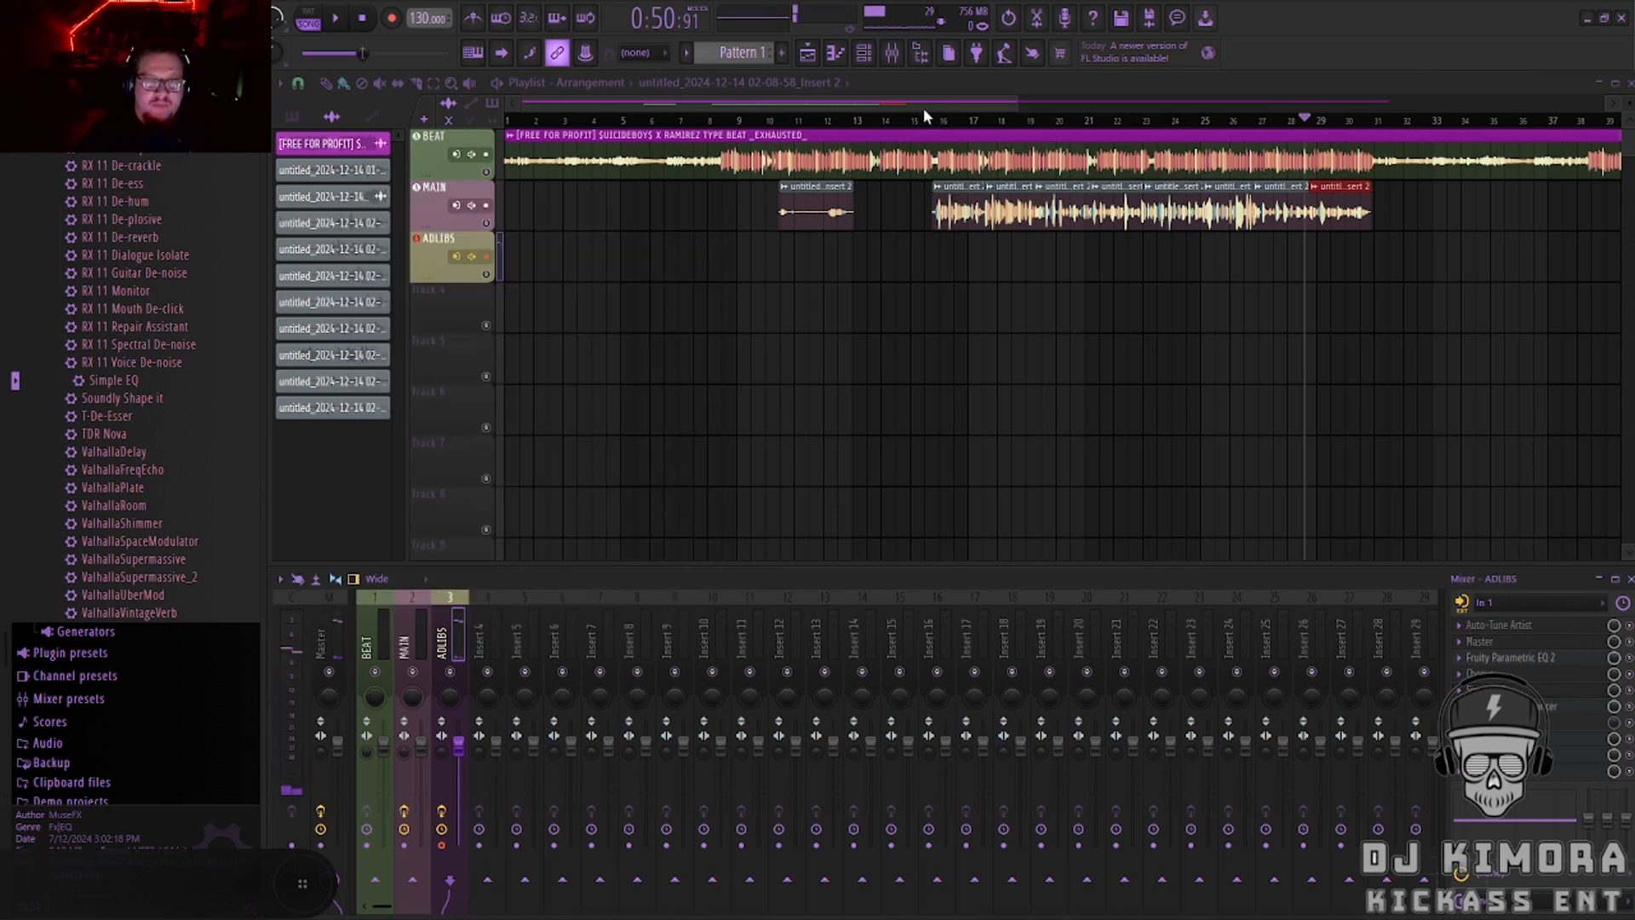
left_click(933, 121)
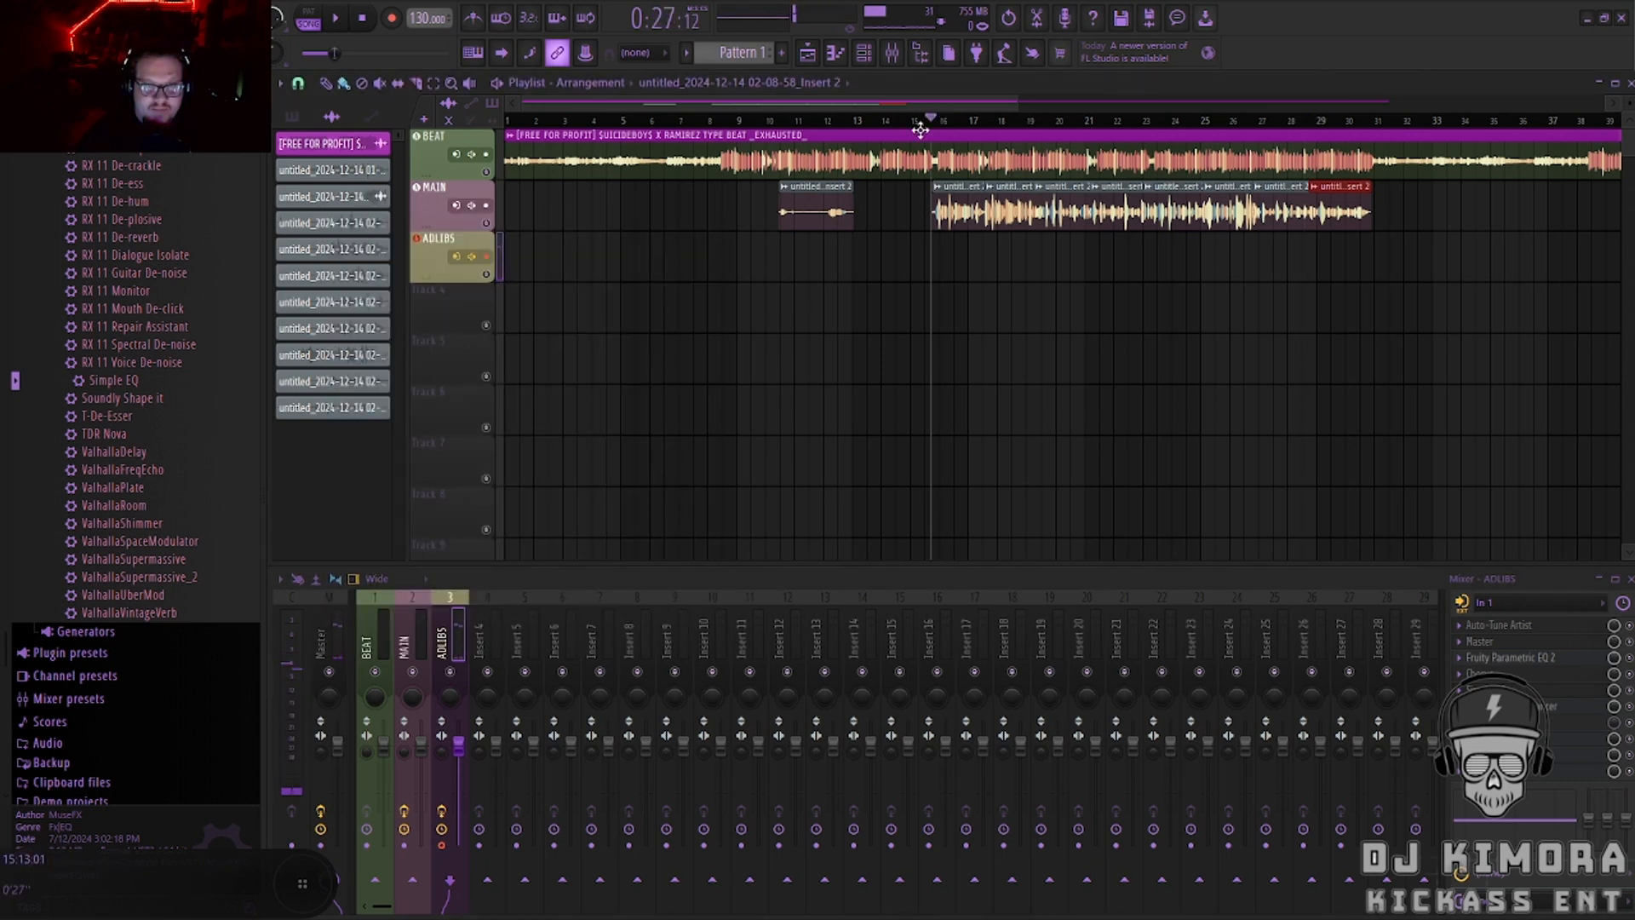
Set the MAIN track's audio input to In 1 and clear the input of the ADLIBS track.
left_click(457, 206)
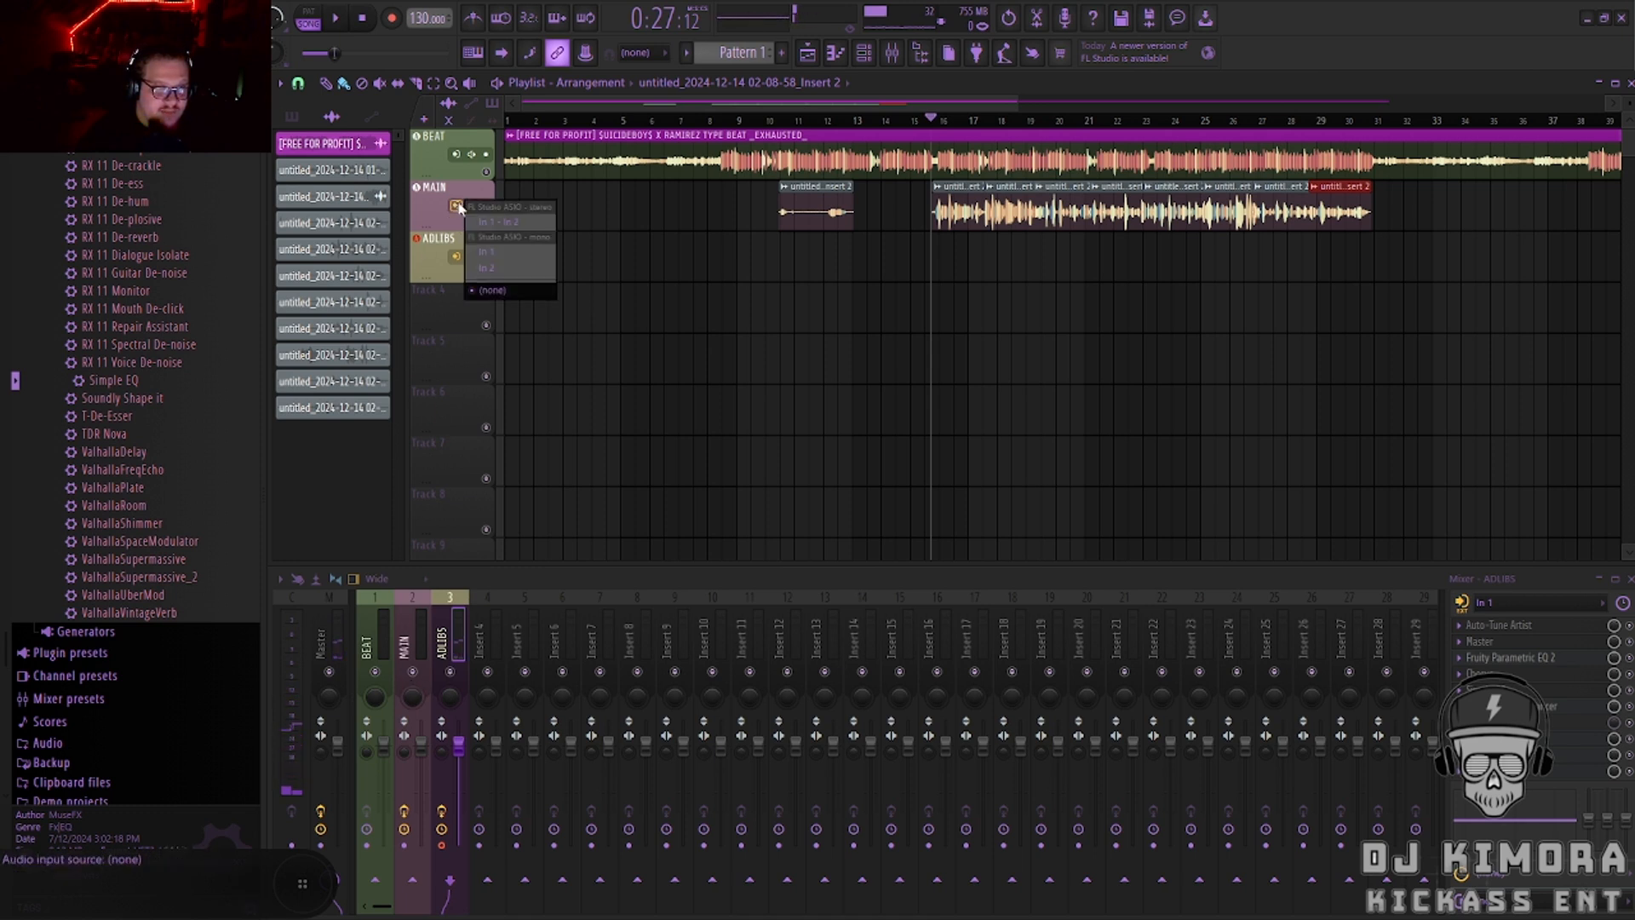
left_click(496, 253)
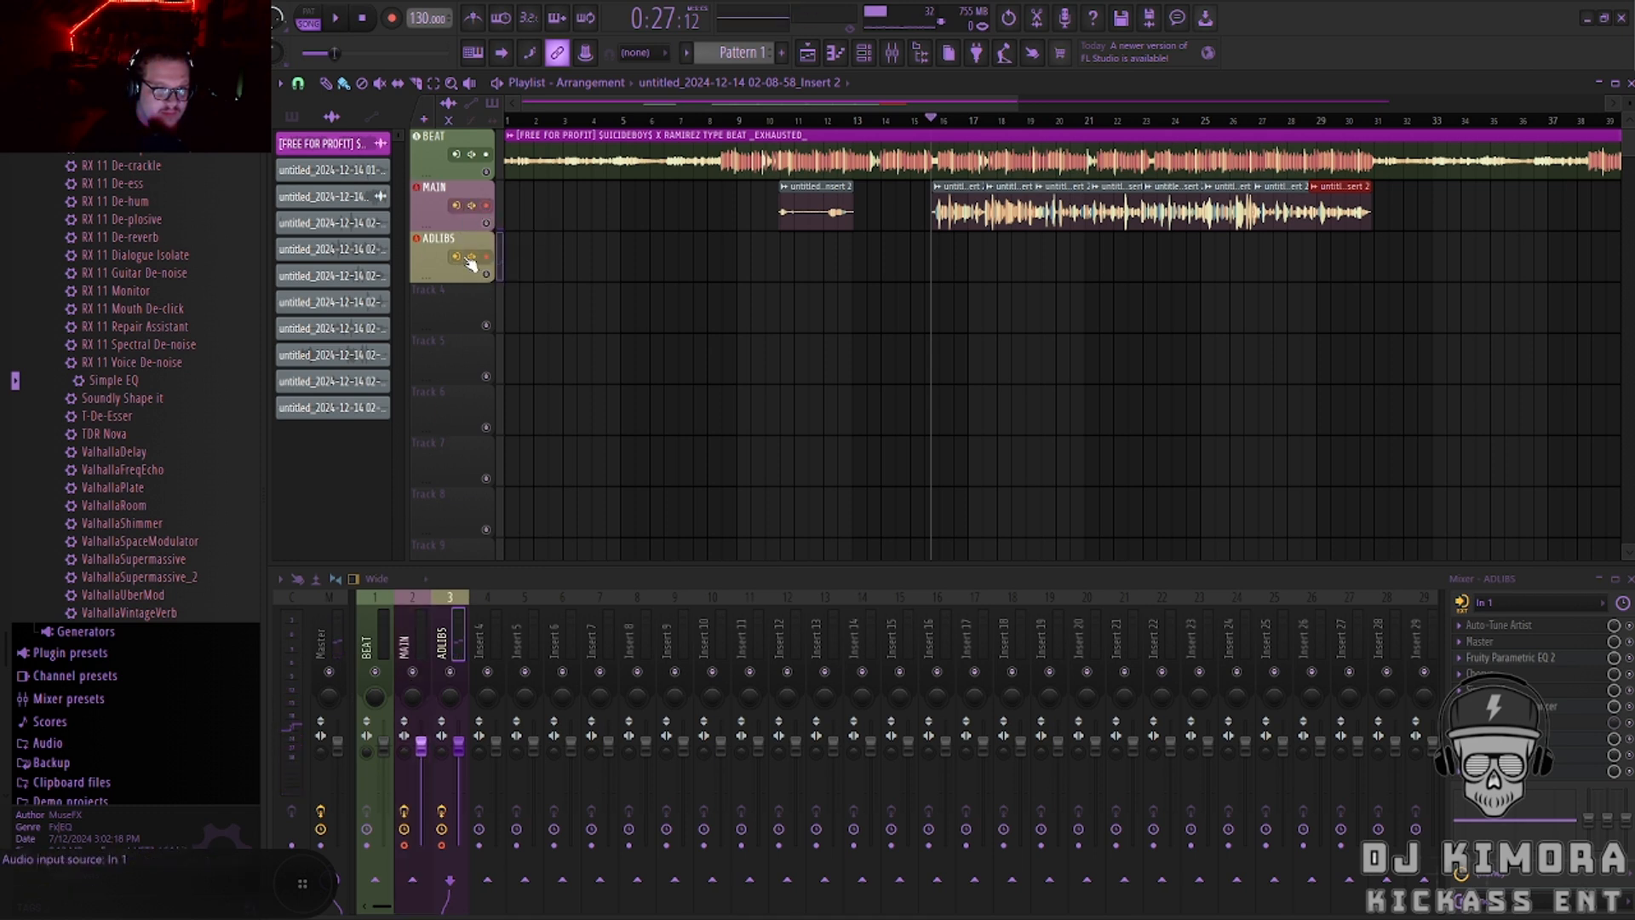
left_click(471, 258)
left_click(498, 337)
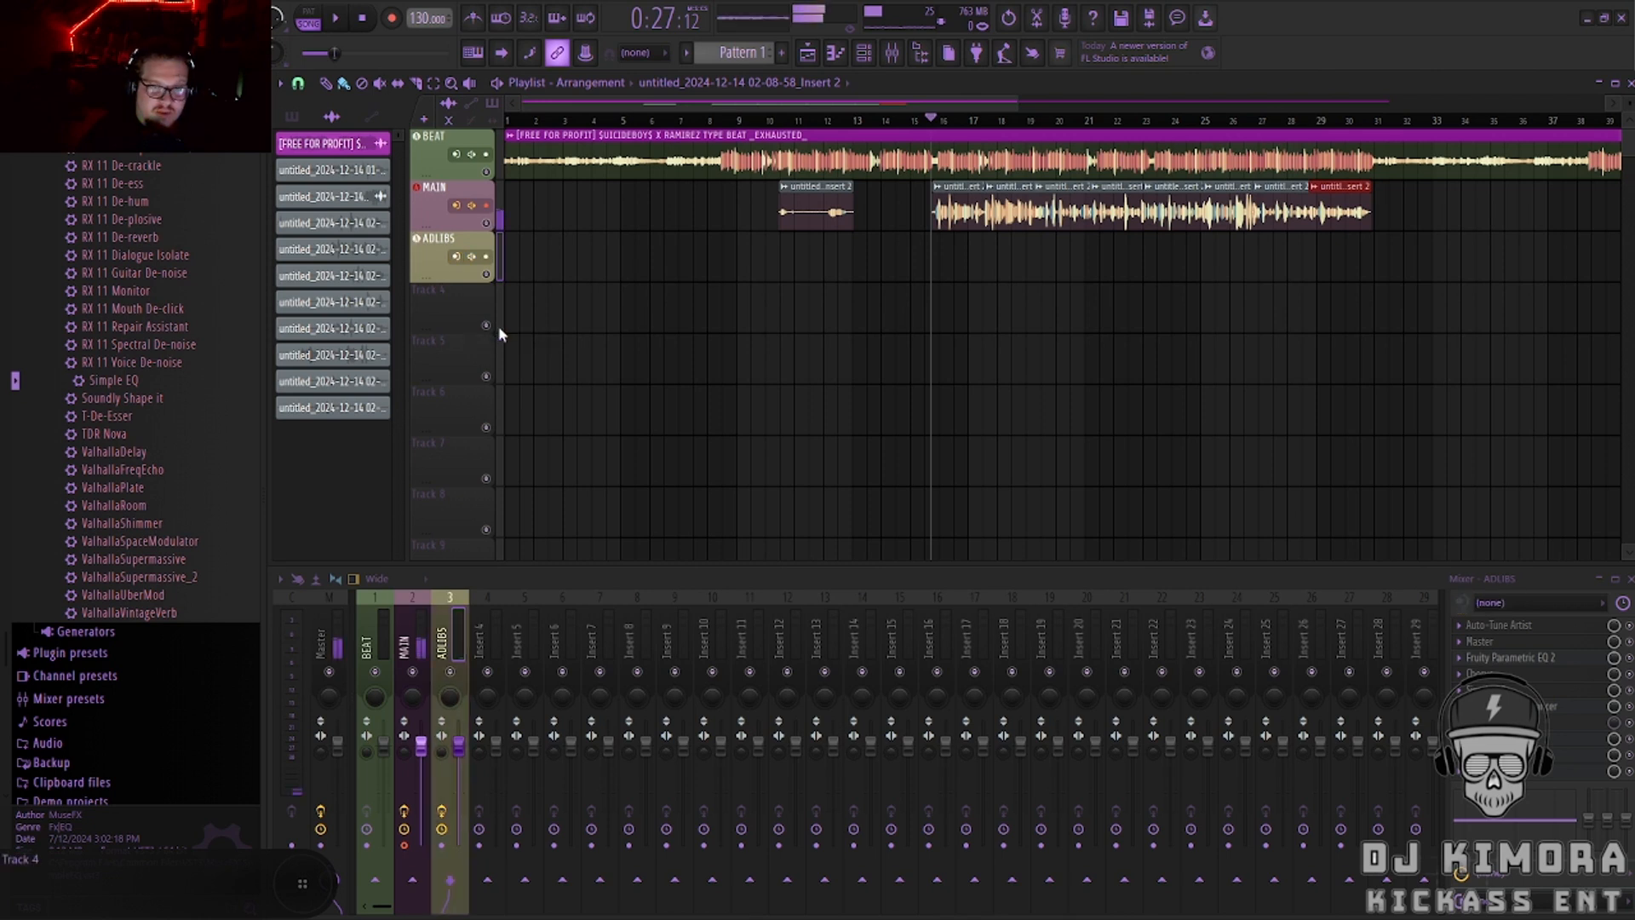
Set the ADLIBS track's audio input to In 1 and the MAIN track's input to none.
left_click(467, 266)
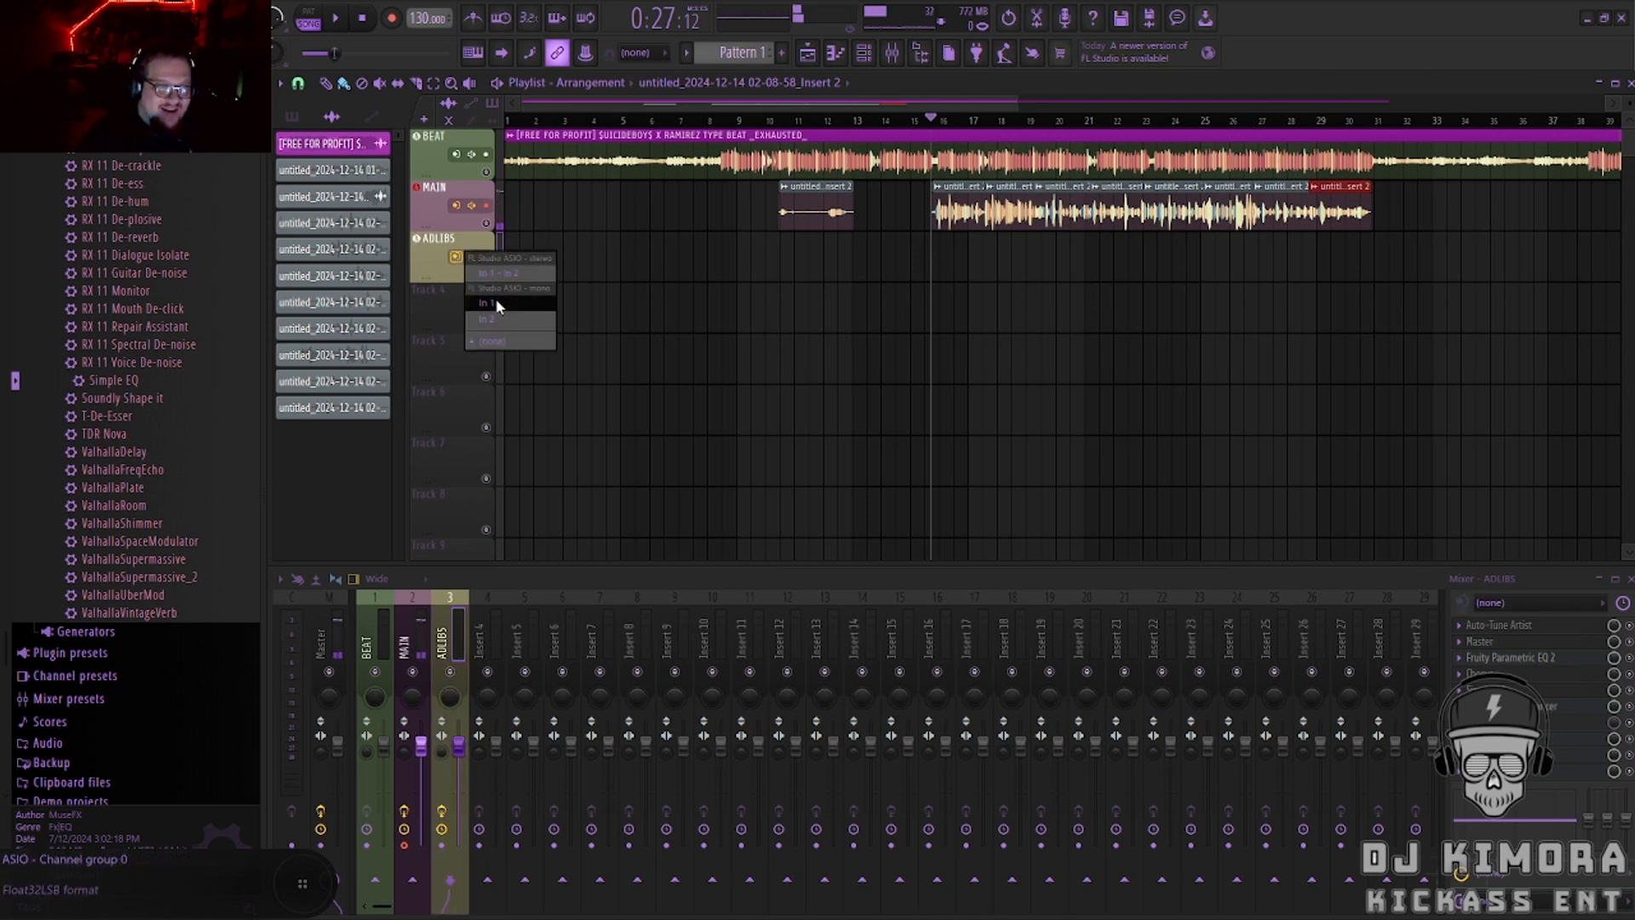
left_click(492, 306)
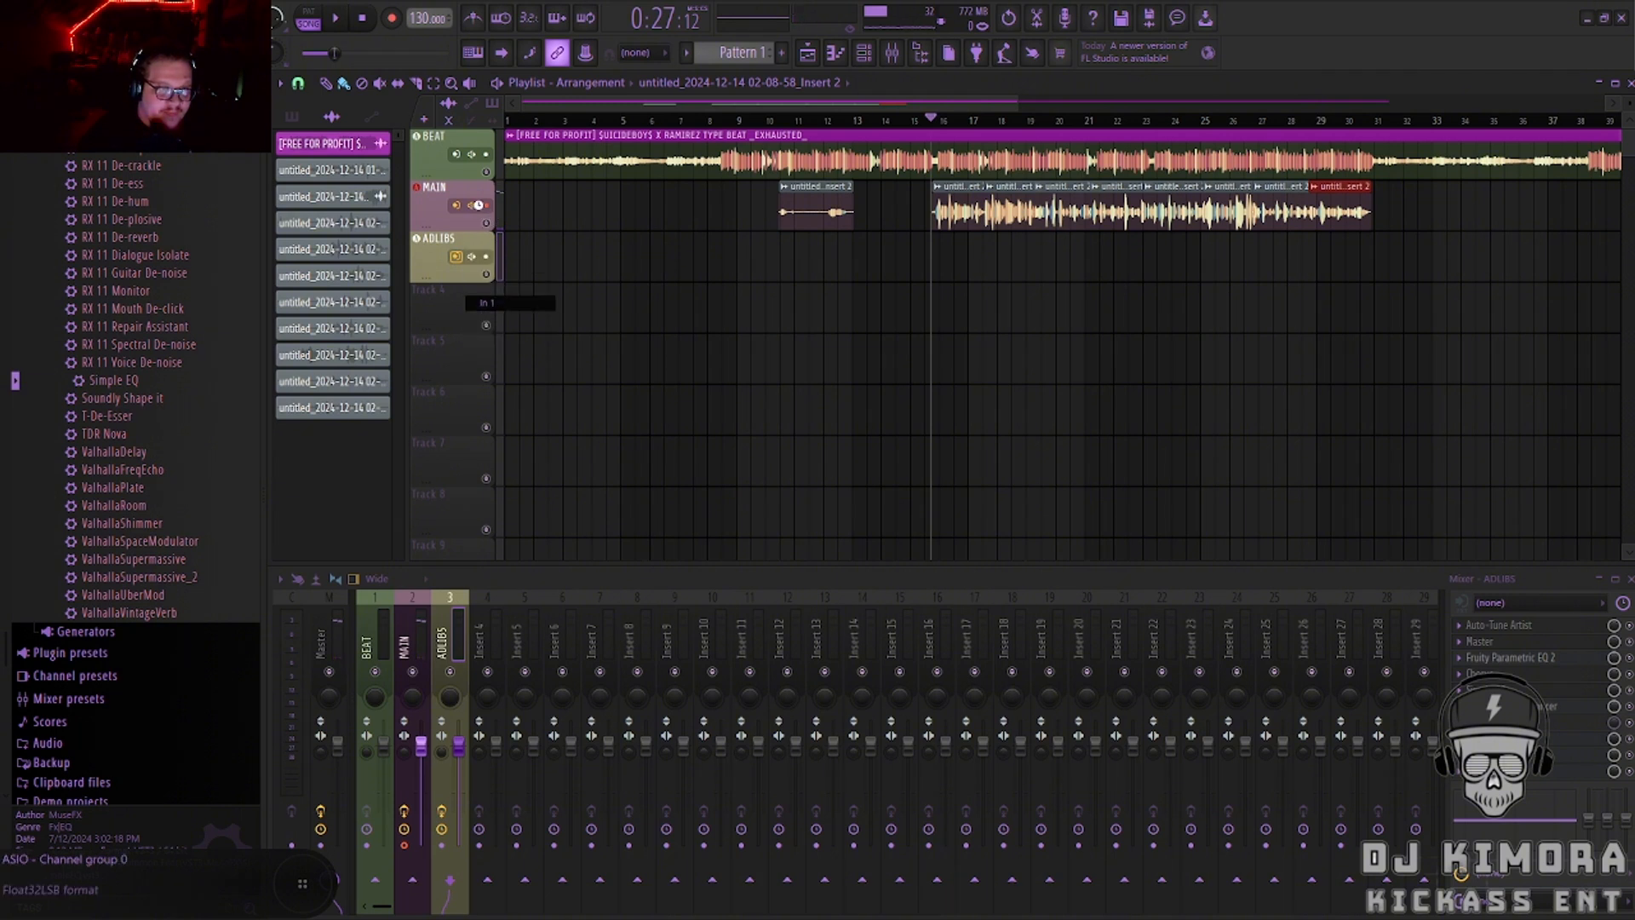
left_click(458, 207)
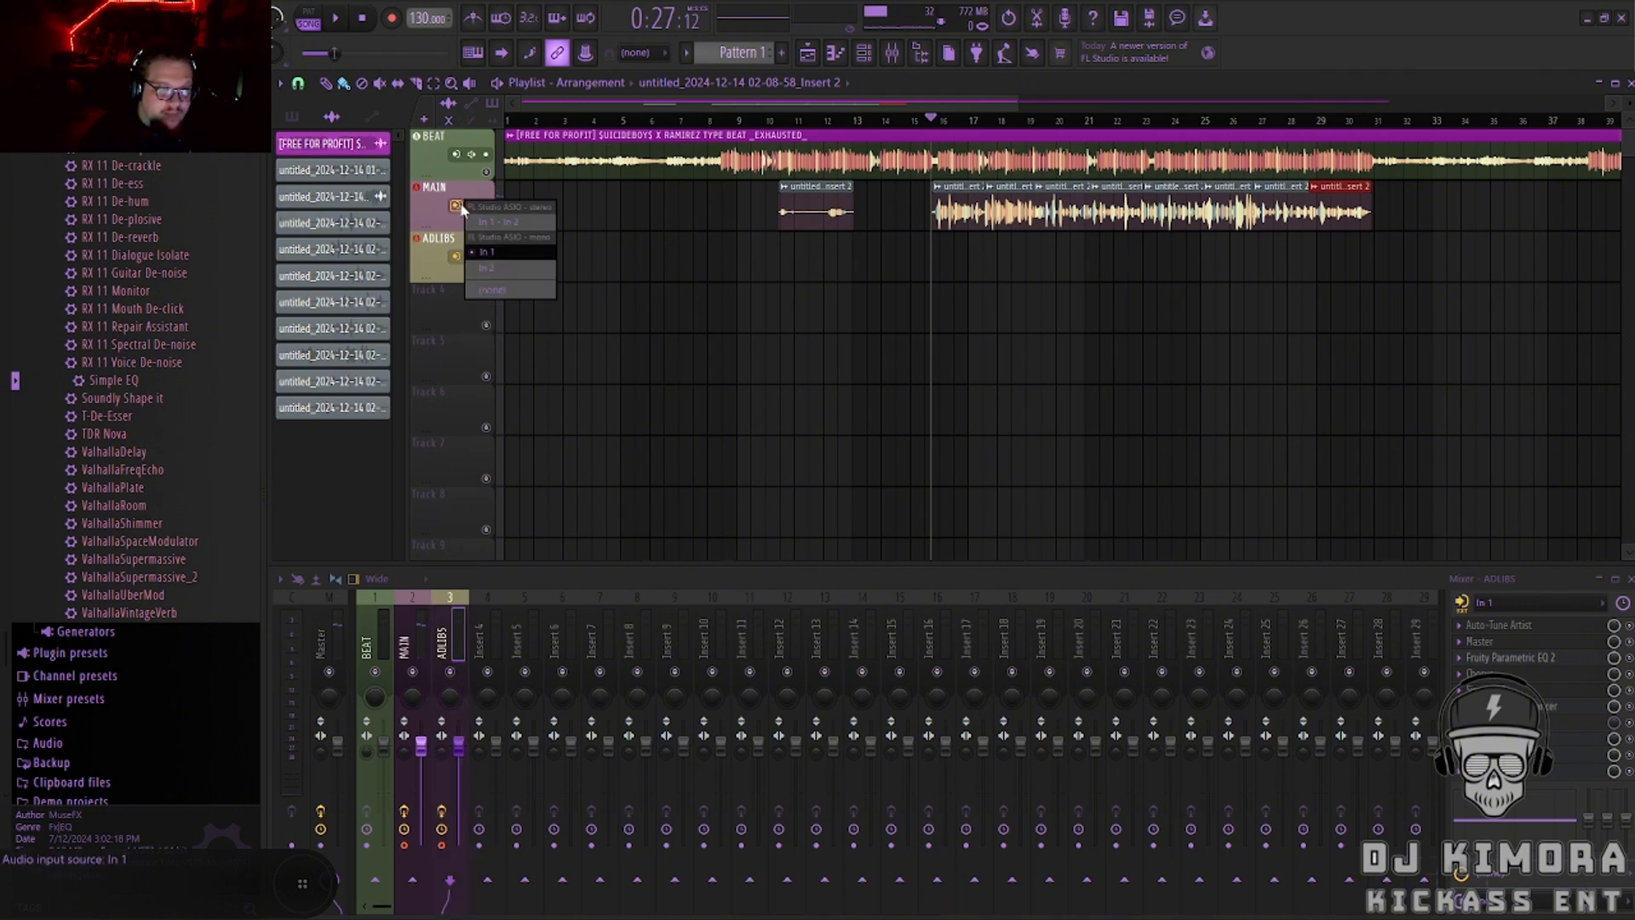
left_click(490, 290)
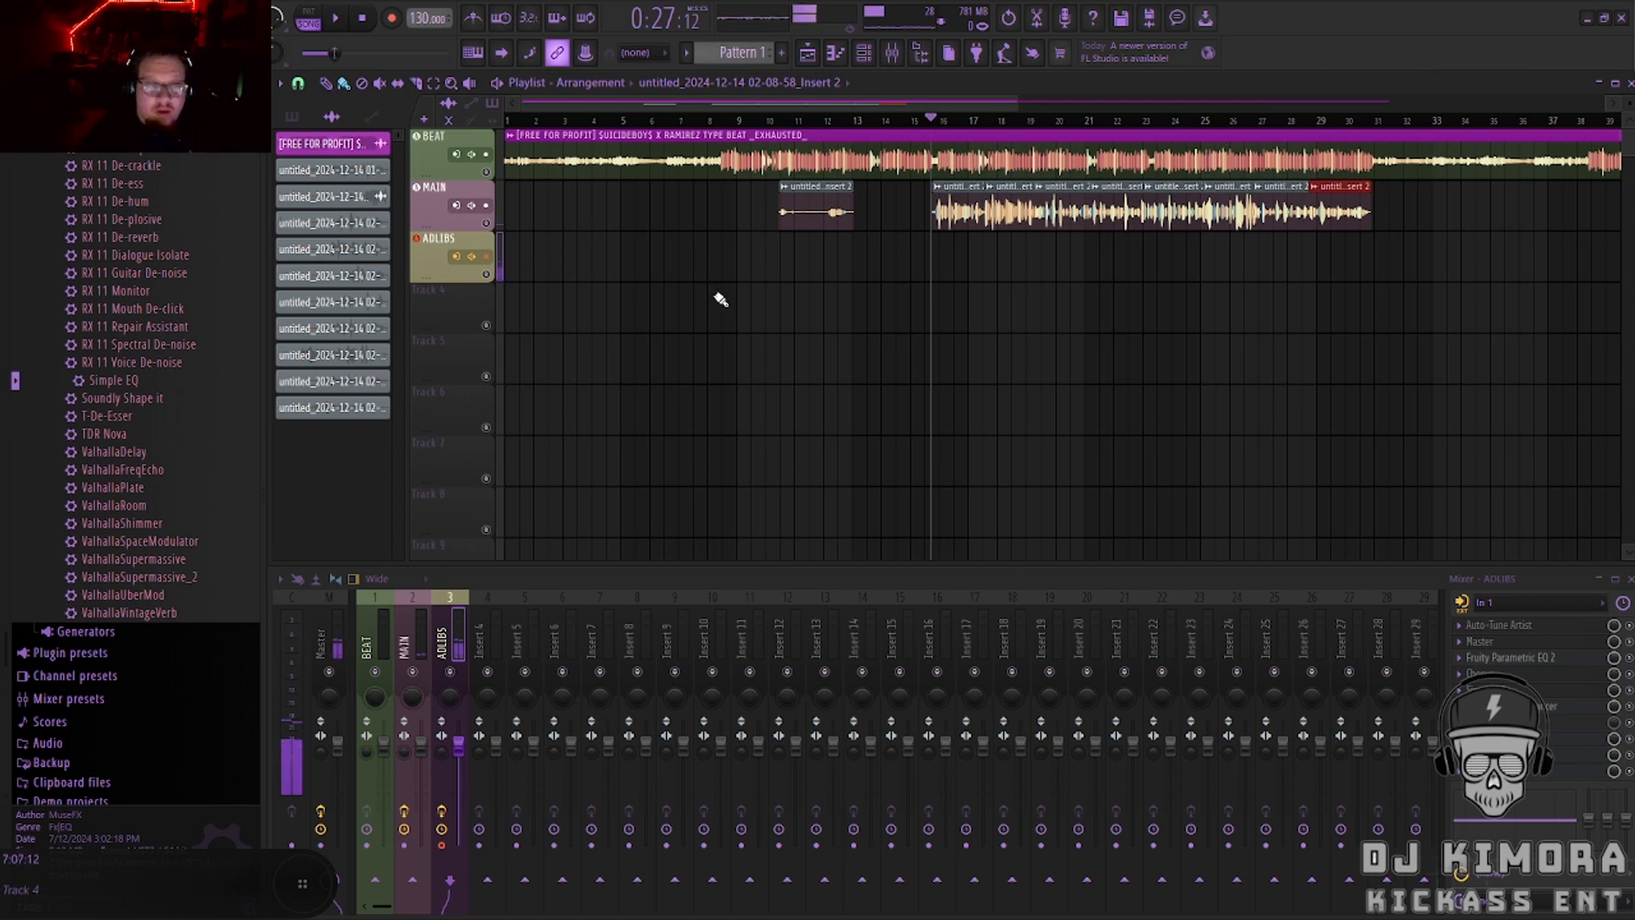
Trim the start of the recorded ADLIBS clip to just before its first ad-lib, shortly after bar 17.
scroll(956, 299, "up", 8)
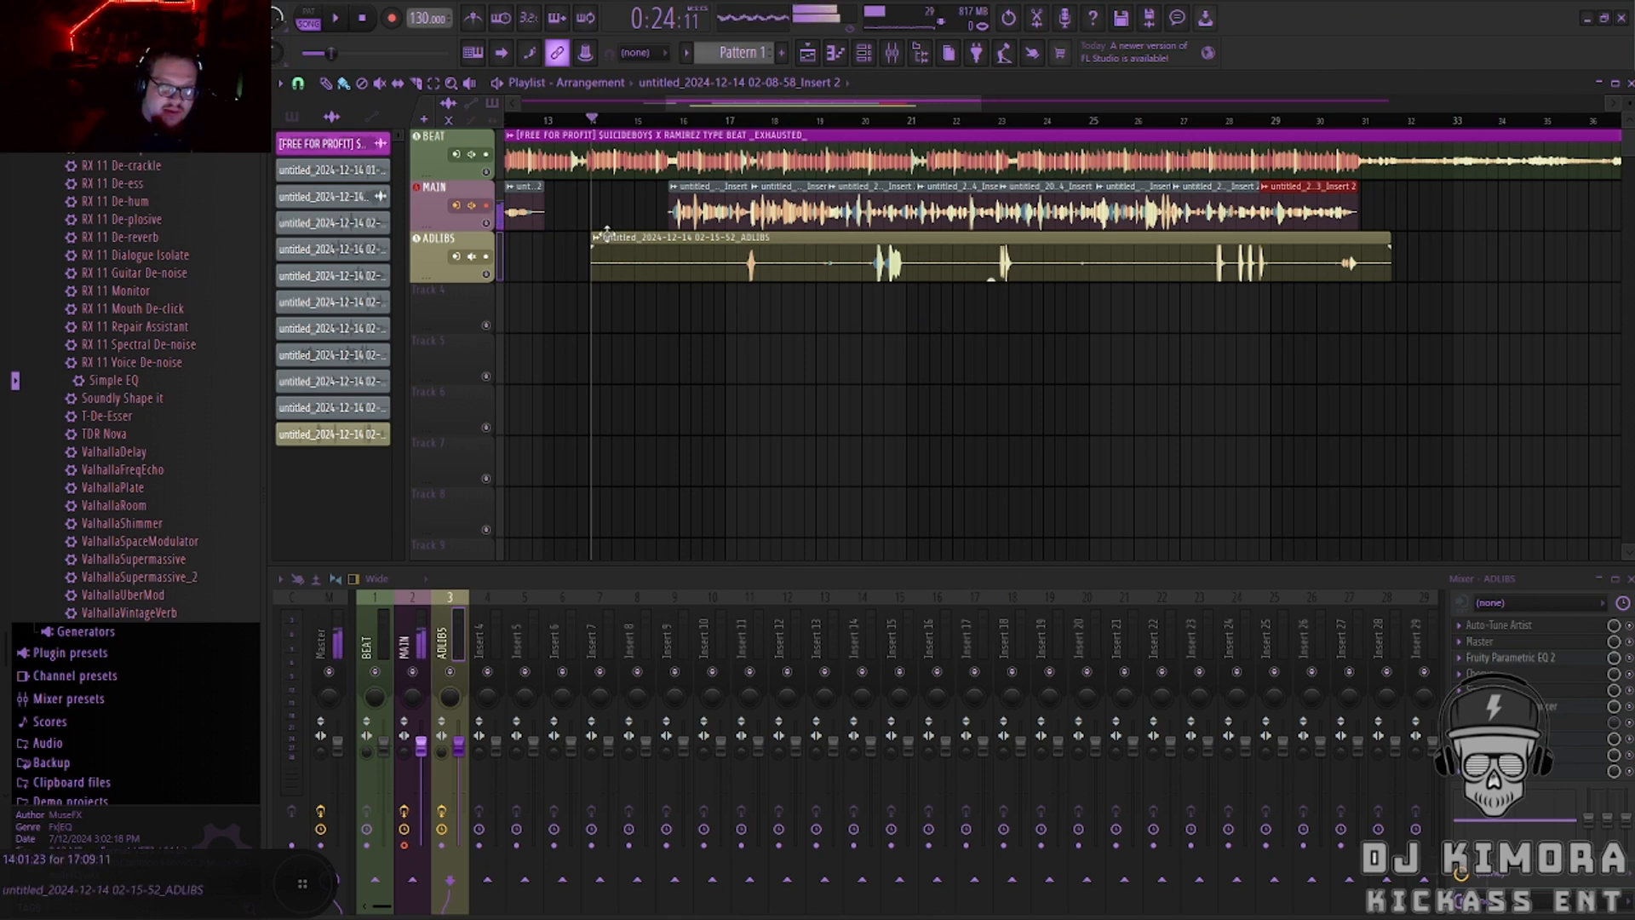
left_click_drag(591, 235, 742, 250)
Play the arrangement and slightly lower the Backing Vocals amount of Simple EQ on the ADLIBS track.
key("space")
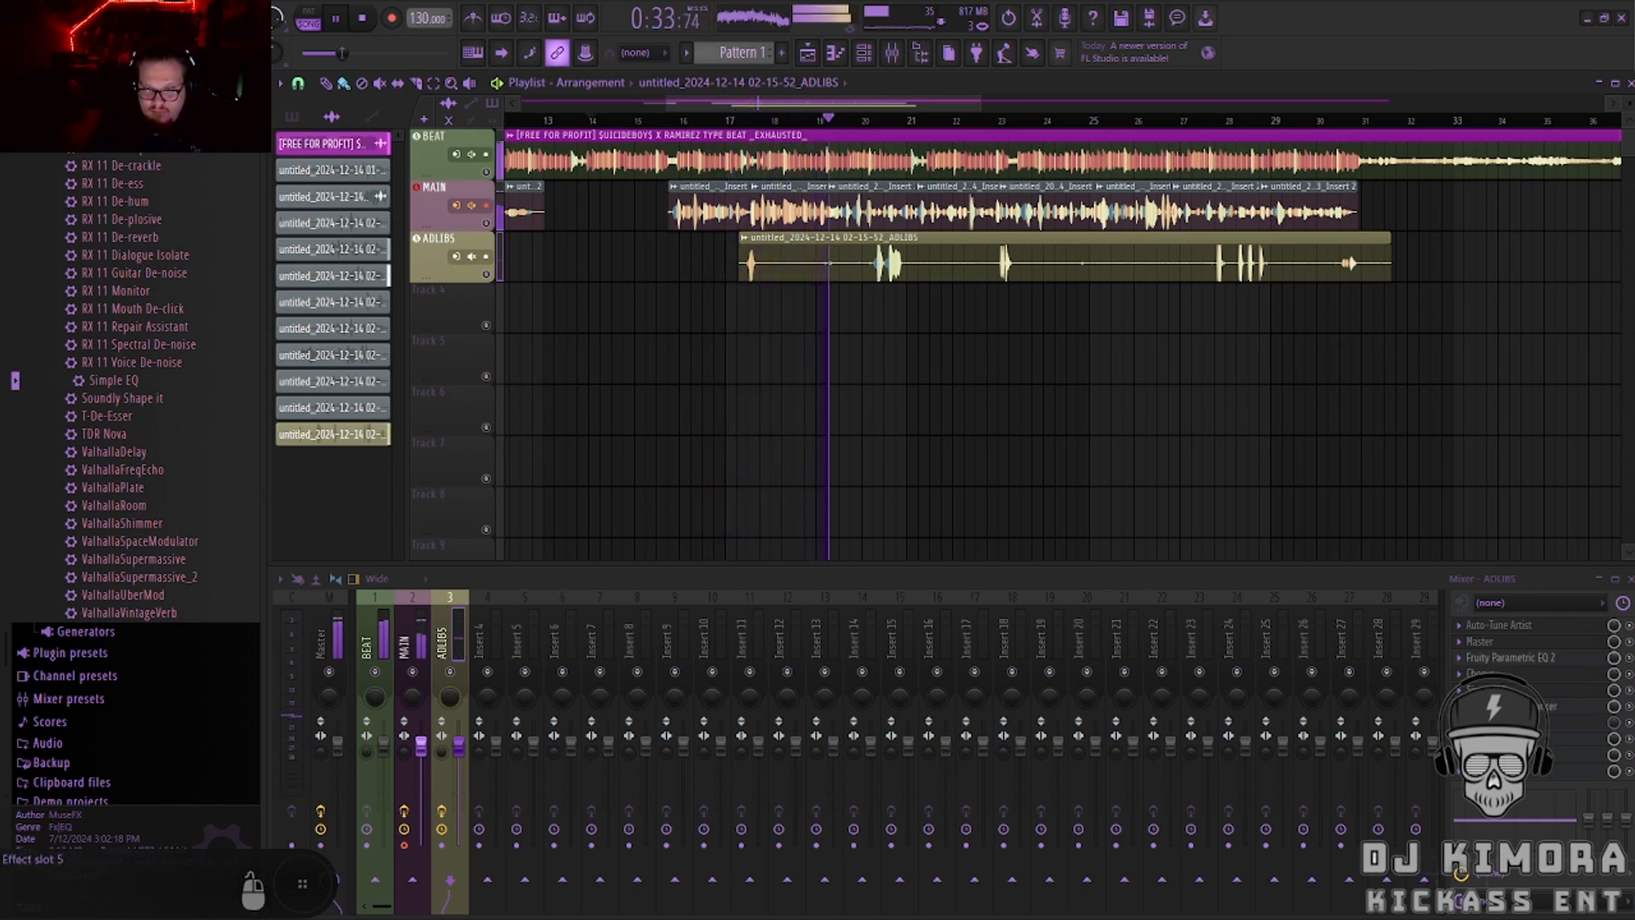
left_click(1486, 690)
left_click_drag(543, 409, 547, 476)
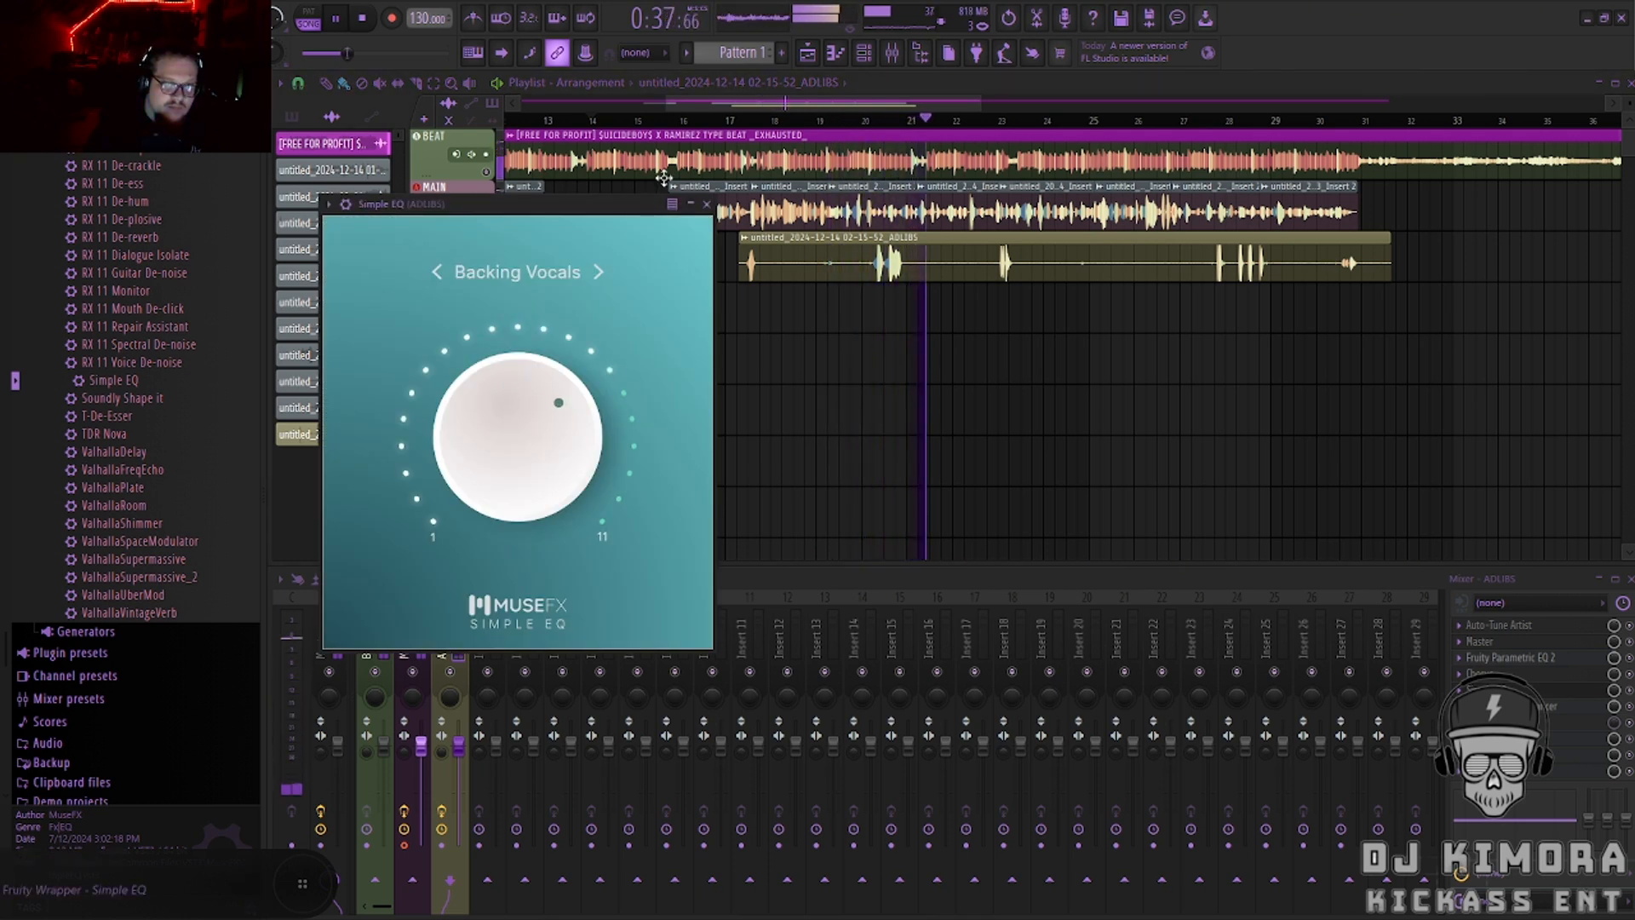
left_click(706, 203)
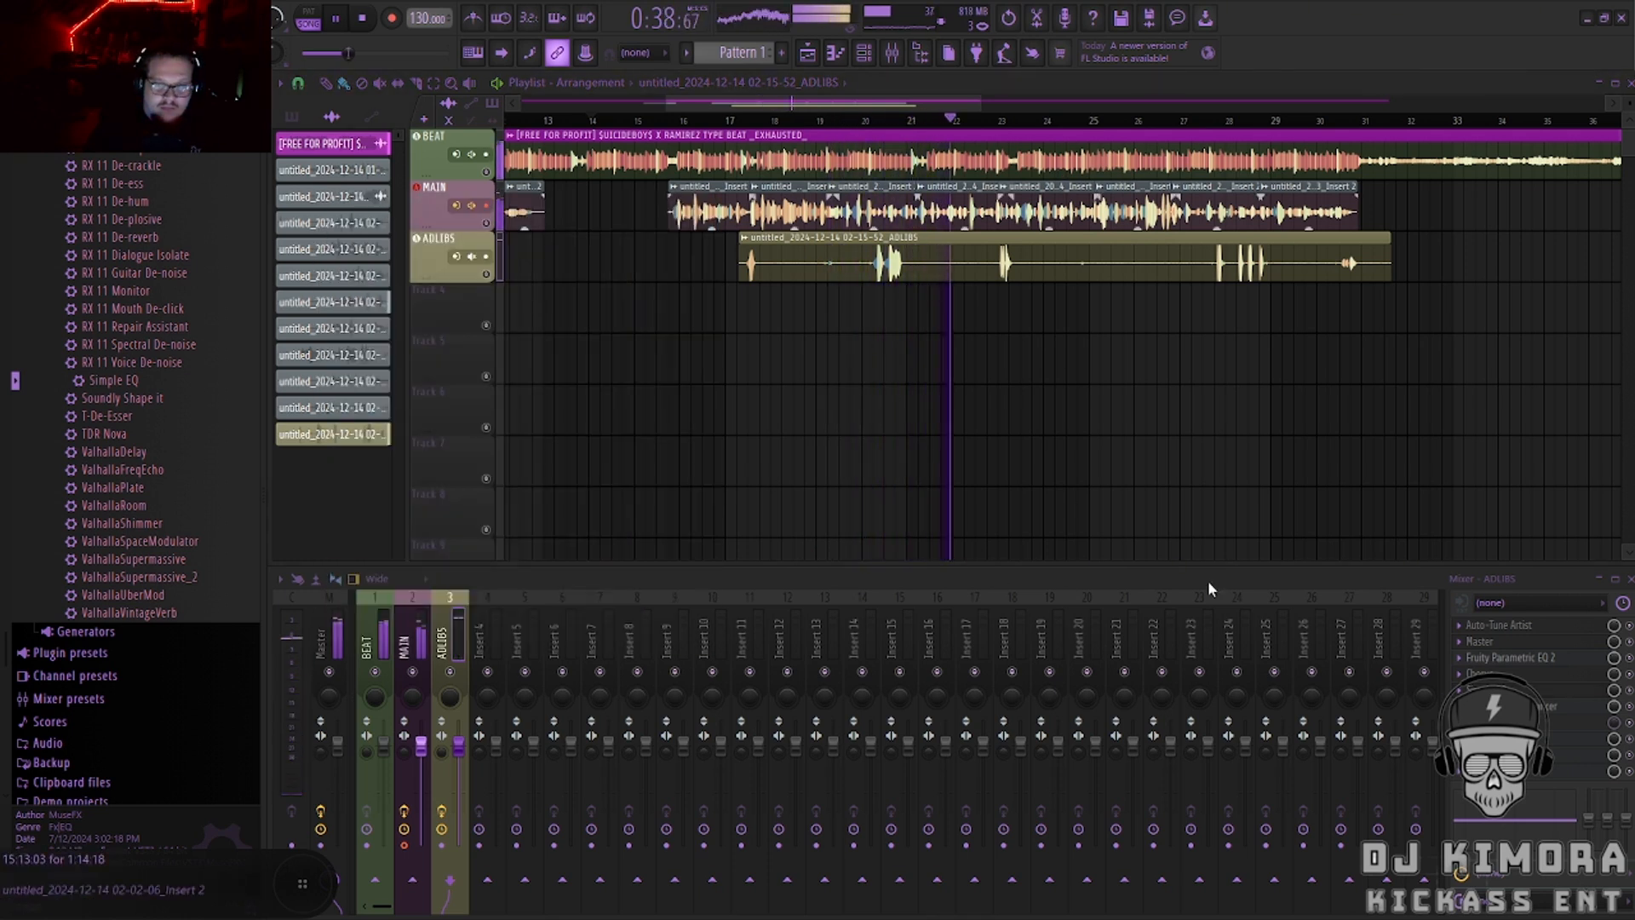
Check the Stereo Depth setting of the ADLIBS Master effect and listen to the ad-libs against the rest of the main vocal.
left_click(1488, 645)
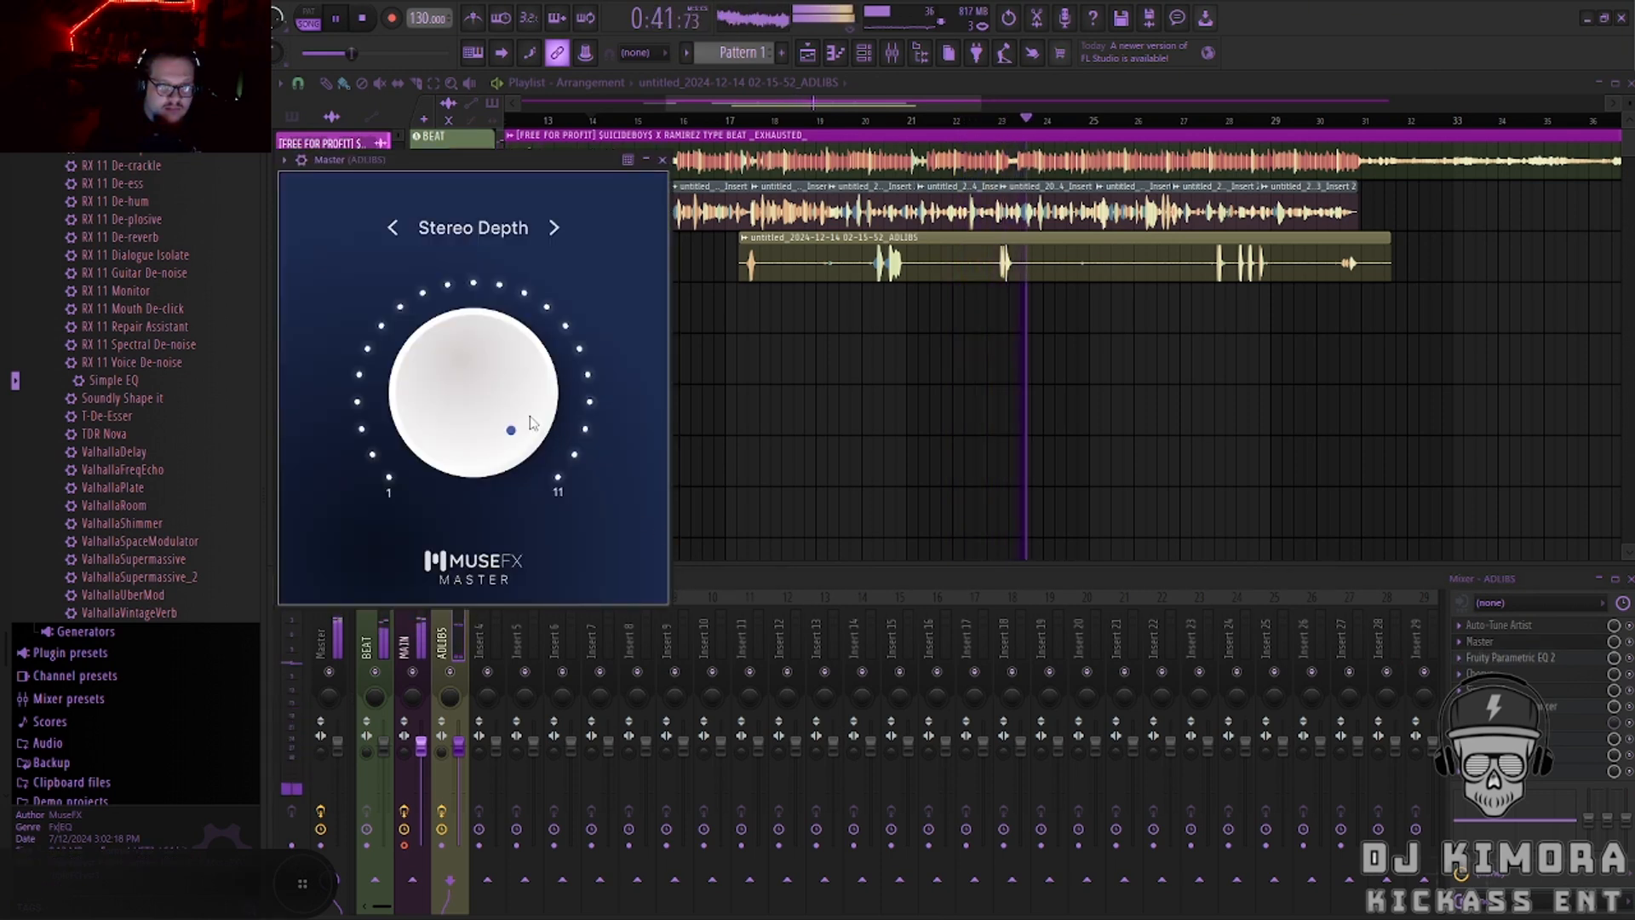
left_click(663, 160)
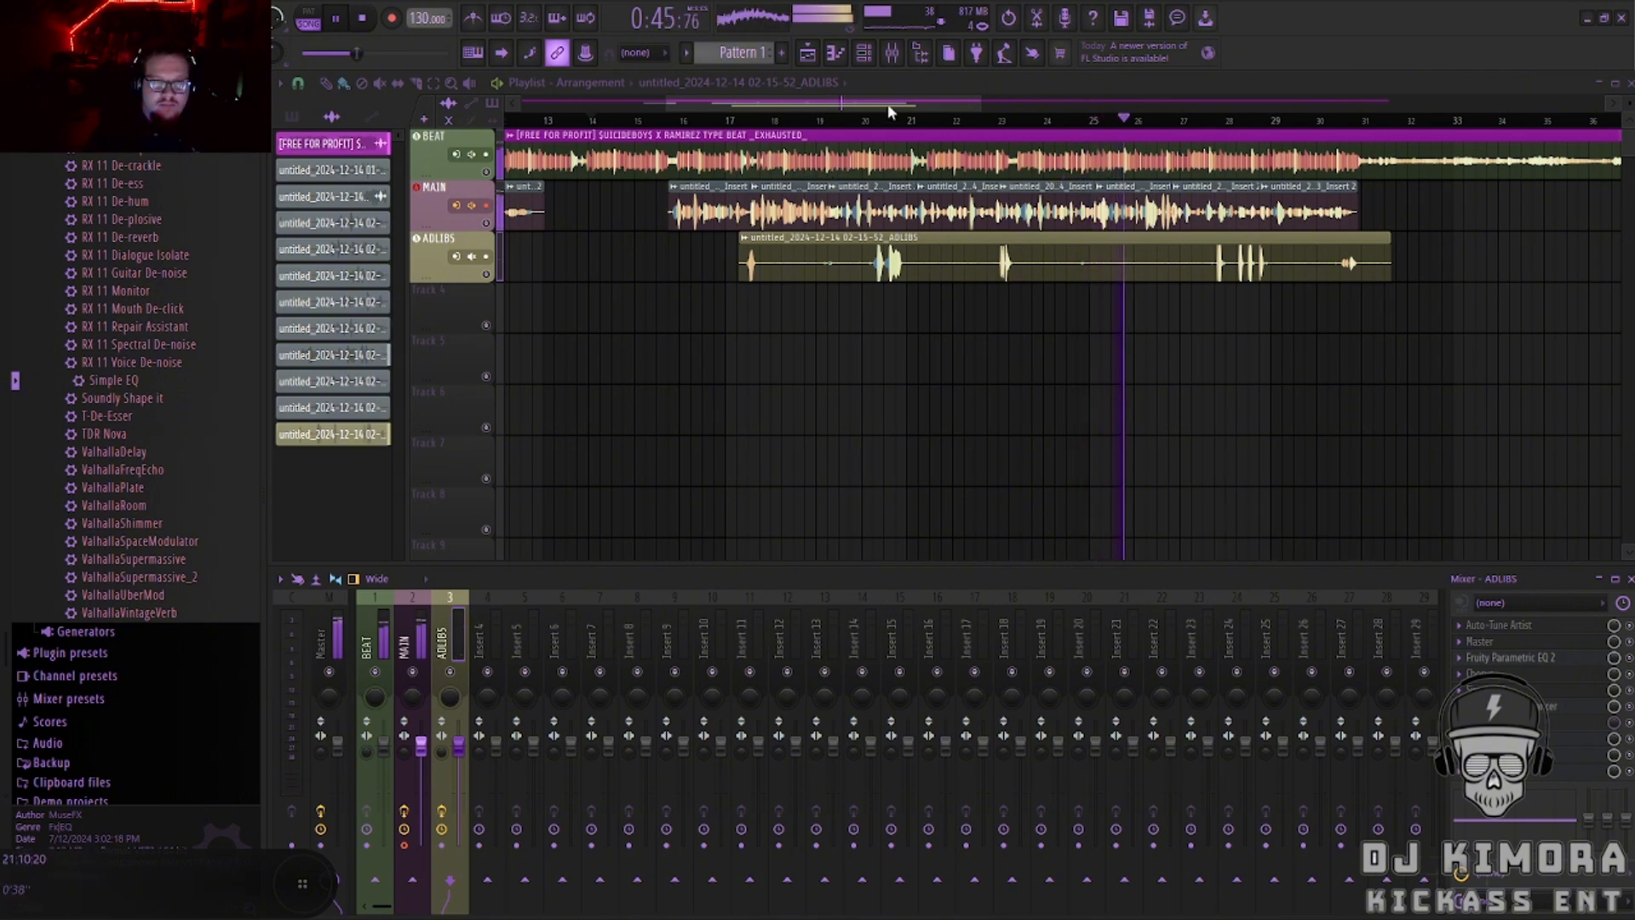
left_click_drag(887, 104, 961, 110)
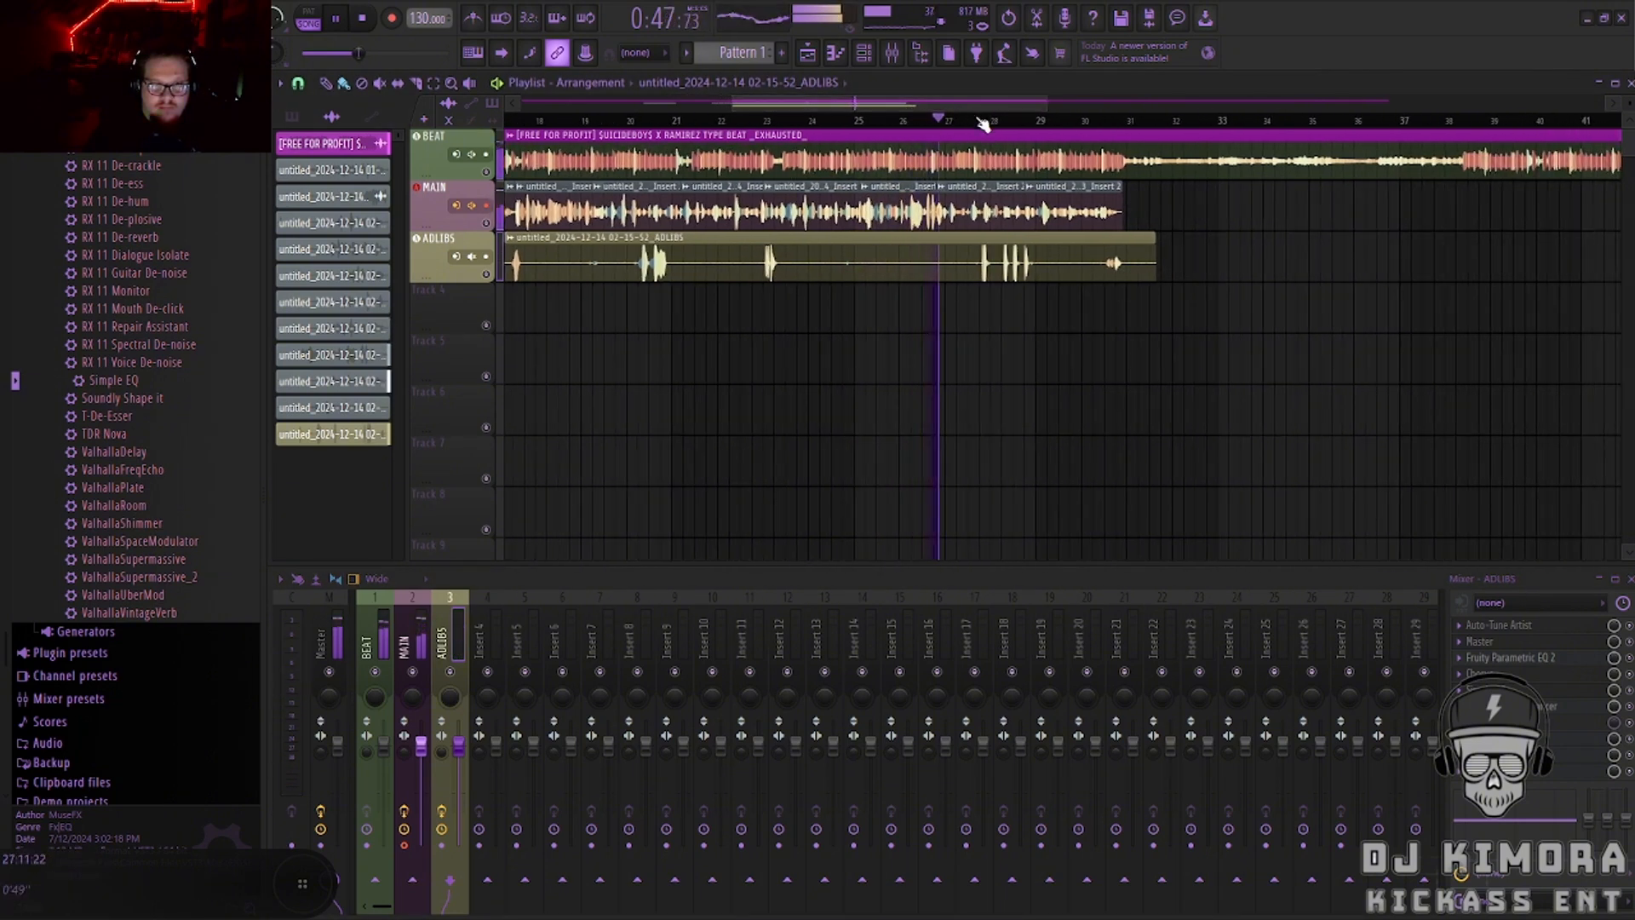
scroll(981, 121, "up", 4)
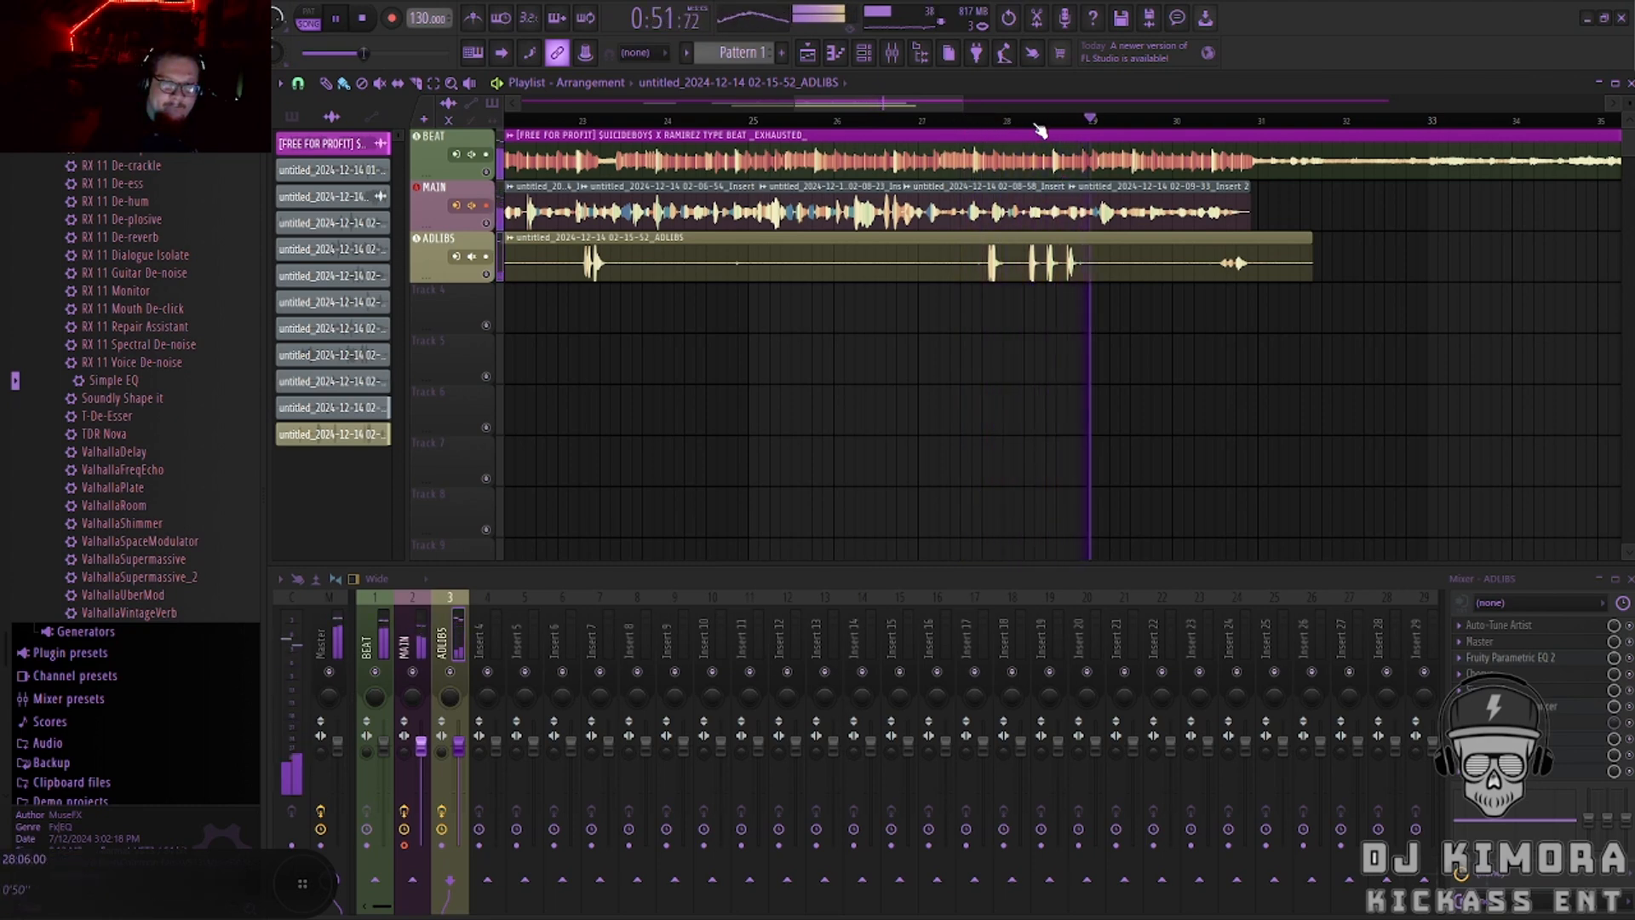
left_click_drag(927, 107, 966, 118)
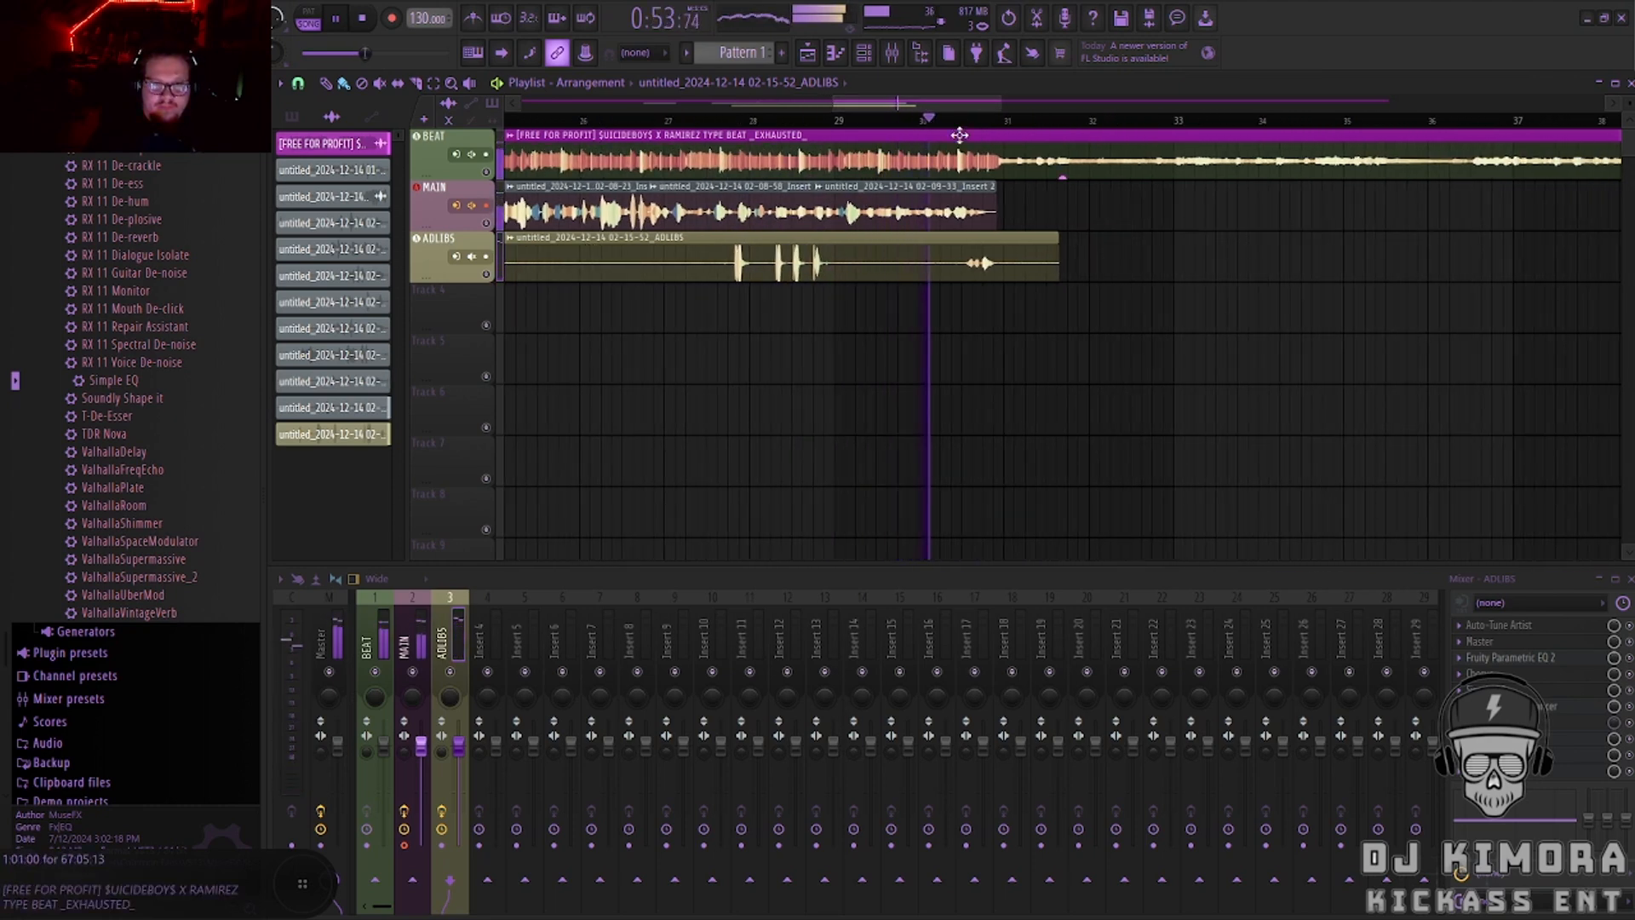